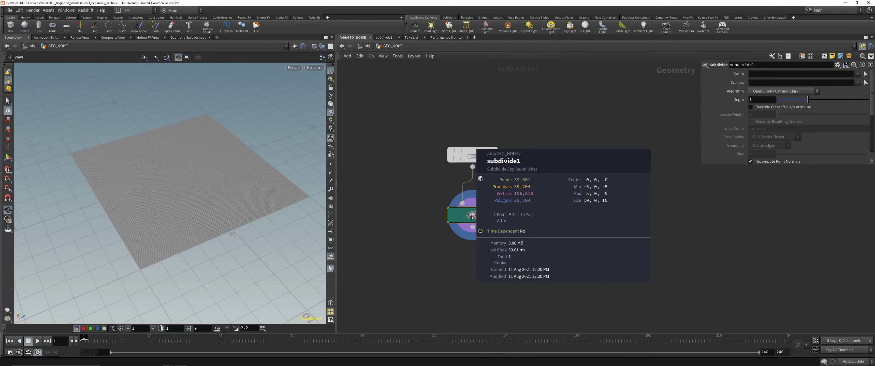
Delete the subdivide1 node below grid1
{"action": "left_click_drag", "start_coordinate": [423, 188], "coordinate": [539, 151]}
{"action": "left_click_drag", "start_coordinate": [383, 260], "coordinate": [509, 215]}
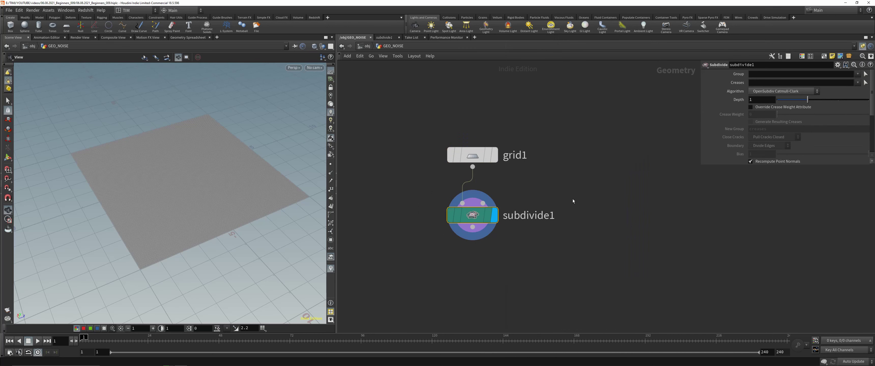
{"action": "key", "text": "Delete"}
Set the grid's Rows to 250
{"action": "left_click_drag", "start_coordinate": [440, 189], "coordinate": [552, 138]}
{"action": "left_click", "coordinate": [762, 124]}
{"action": "left_click", "coordinate": [738, 123]}
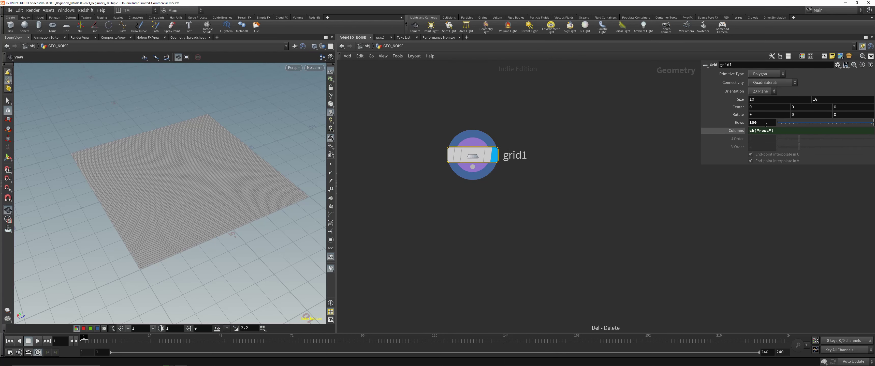
{"action": "double_click", "coordinate": [766, 124]}
{"action": "type", "text": "250"}
{"action": "key", "text": "Return"}
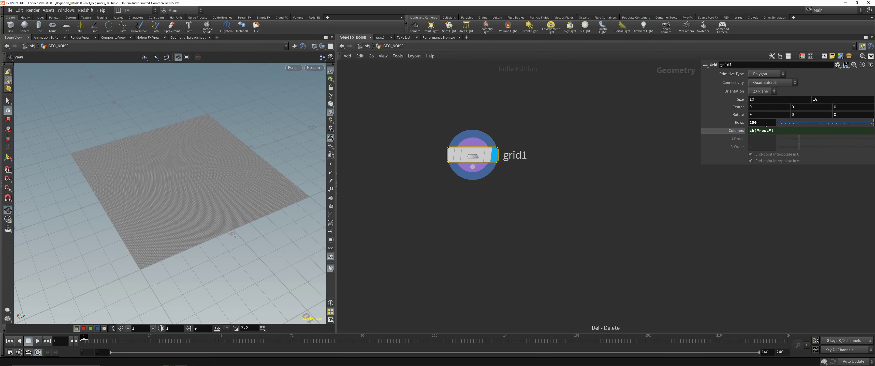
Add a Null node below grid1, connected to its output, and make it the displayed node
{"action": "scroll", "coordinate": [482, 207], "scroll_direction": "down", "scroll_amount": 2}
{"action": "key", "text": "Tab"}
{"action": "type", "text": "n"}
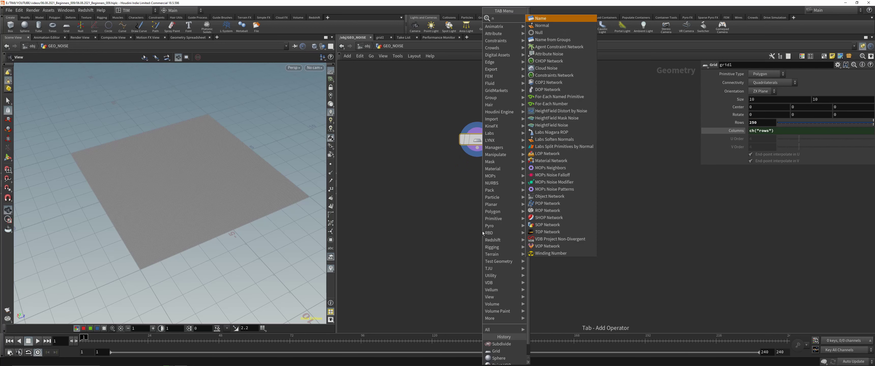
{"action": "type", "text": "ull"}
{"action": "key", "text": "Return"}
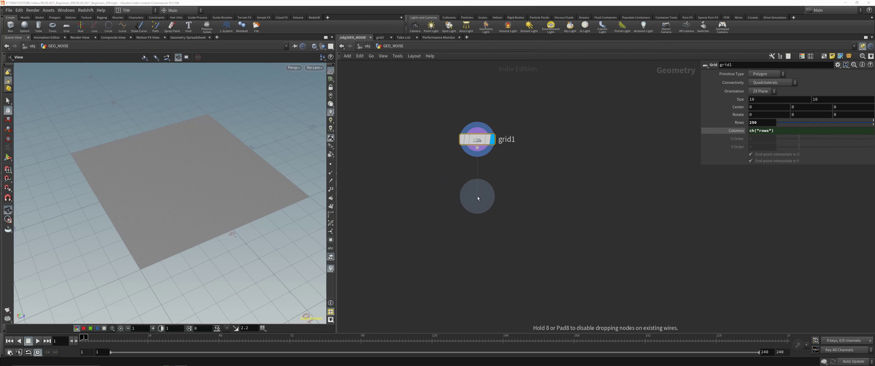
{"action": "left_click", "coordinate": [478, 197]}
{"action": "left_click", "coordinate": [482, 191]}
Rename the Null node as IN_GEO
{"action": "left_click", "coordinate": [496, 198]}
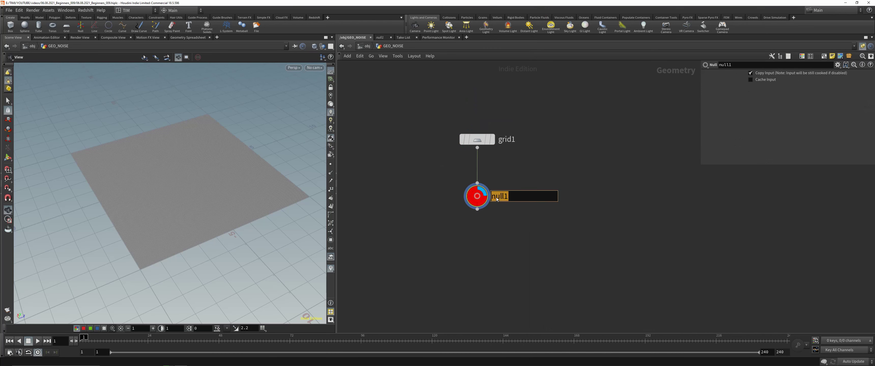
{"action": "type", "text": "IN_GEO"}
{"action": "key", "text": "Return"}
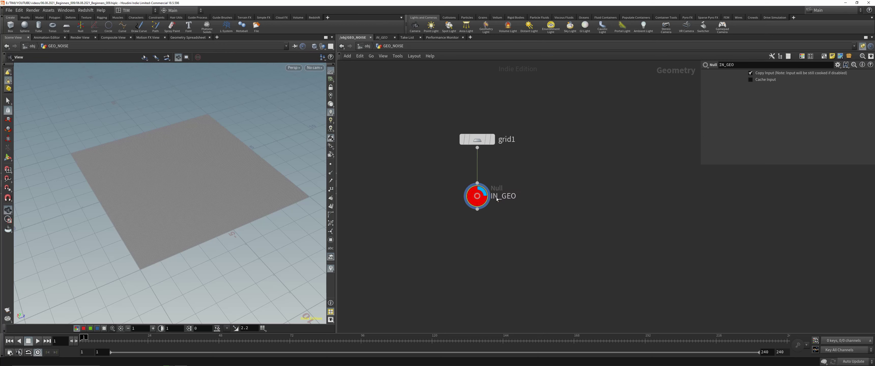
Add an Attribute VOP node below IN_GEO and connect IN_GEO's output to its first input
{"action": "middle_click_drag", "start_coordinate": [516, 253], "coordinate": [514, 244]}
{"action": "left_click_drag", "start_coordinate": [186, 177], "coordinate": [200, 160]}
{"action": "middle_click_drag", "start_coordinate": [201, 160], "coordinate": [166, 180]}
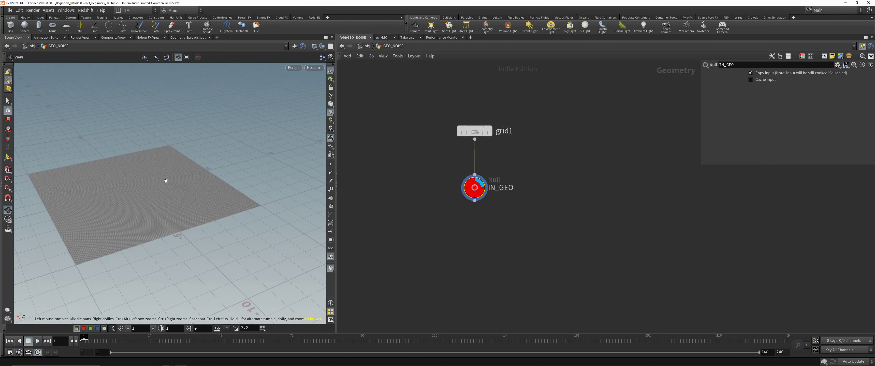
{"action": "right_click_drag", "start_coordinate": [166, 180], "coordinate": [191, 202]}
{"action": "middle_click_drag", "start_coordinate": [192, 201], "coordinate": [208, 180]}
{"action": "left_click_drag", "start_coordinate": [207, 180], "coordinate": [207, 189]}
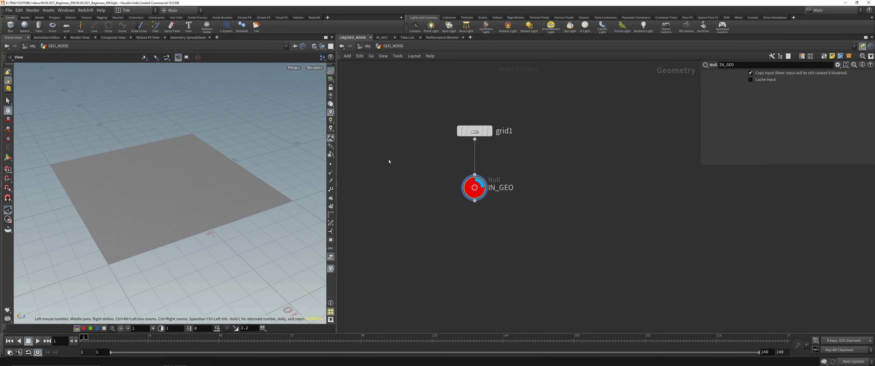
{"action": "key", "text": "Tab"}
{"action": "type", "text": "vop"}
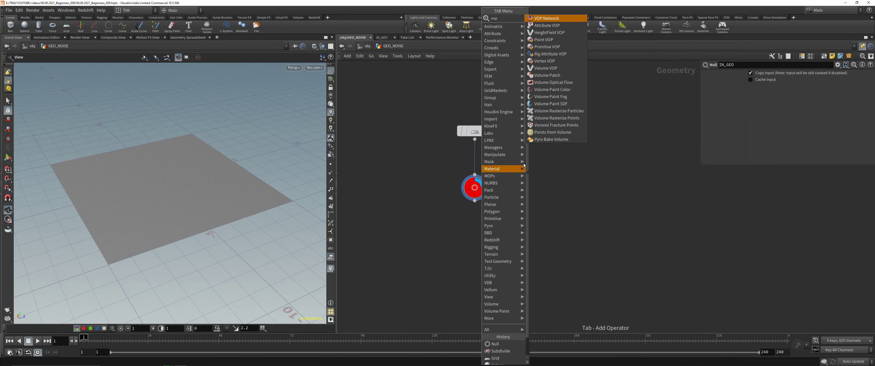
{"action": "left_click", "coordinate": [543, 25]}
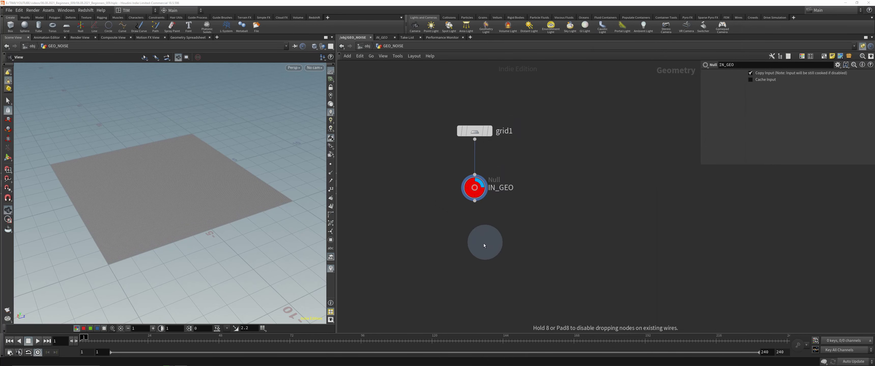
{"action": "left_click", "coordinate": [476, 245]}
{"action": "left_click_drag", "start_coordinate": [474, 201], "coordinate": [466, 238]}
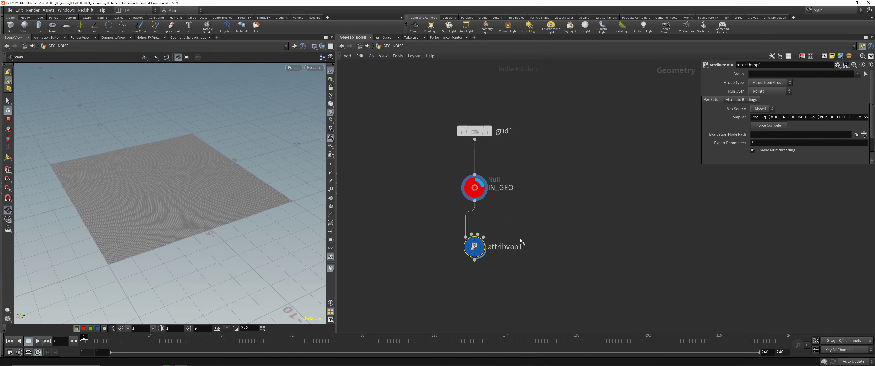
Rename the Attribute VOP node as create_noise and open its internal network
{"action": "double_click", "coordinate": [506, 247]}
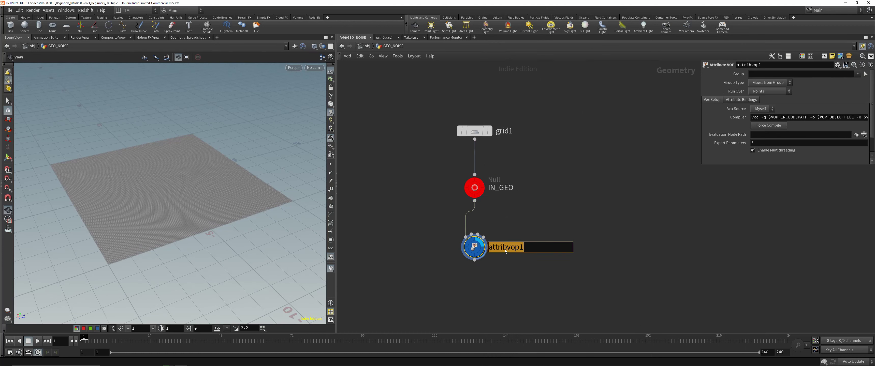
{"action": "type", "text": "create_noise"}
{"action": "key", "text": "Return"}
{"action": "double_click", "coordinate": [475, 247]}
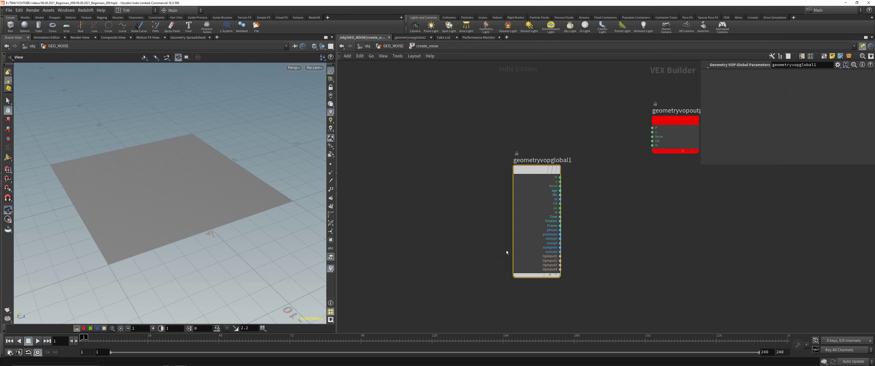
Add an Anti-Aliased Noise node beside the global parameters node and connect the global P output to its pos input
{"action": "scroll", "coordinate": [683, 206], "scroll_direction": "down", "scroll_amount": 3}
{"action": "middle_click_drag", "start_coordinate": [696, 210], "coordinate": [560, 186]}
{"action": "scroll", "coordinate": [560, 185], "scroll_direction": "down", "scroll_amount": 1}
{"action": "scroll", "coordinate": [561, 143], "scroll_direction": "up", "scroll_amount": 3}
{"action": "left_click_drag", "start_coordinate": [528, 144], "coordinate": [727, 194]}
{"action": "middle_click_drag", "start_coordinate": [576, 207], "coordinate": [589, 187]}
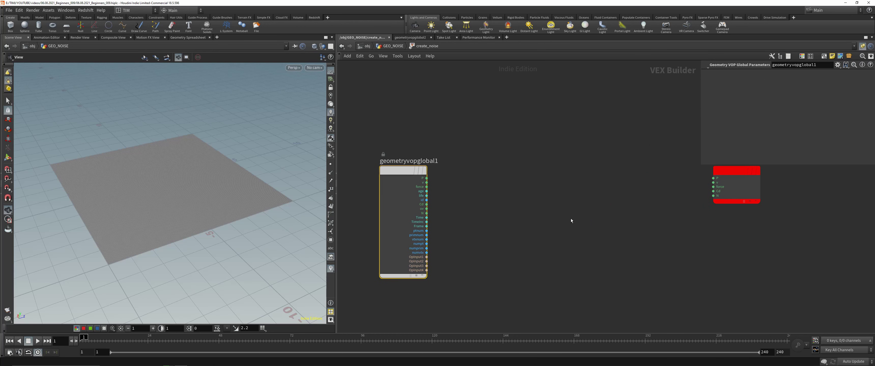
{"action": "key", "text": "Tab"}
{"action": "type", "text": "aa"}
{"action": "left_click", "coordinate": [646, 71]}
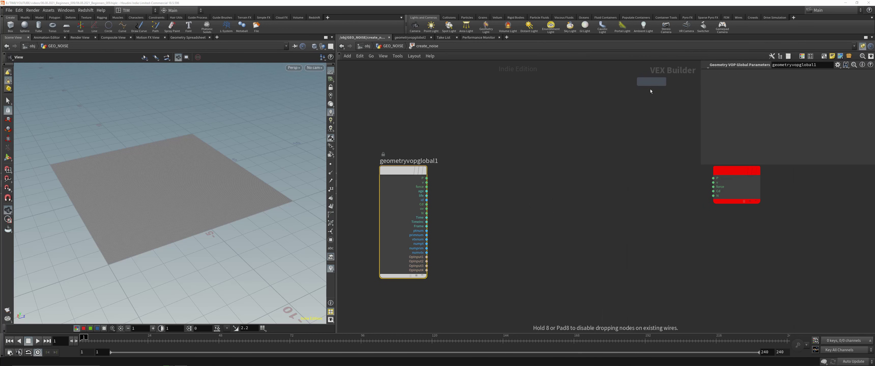
{"action": "left_click", "coordinate": [530, 187]}
{"action": "left_click_drag", "start_coordinate": [531, 184], "coordinate": [525, 168]}
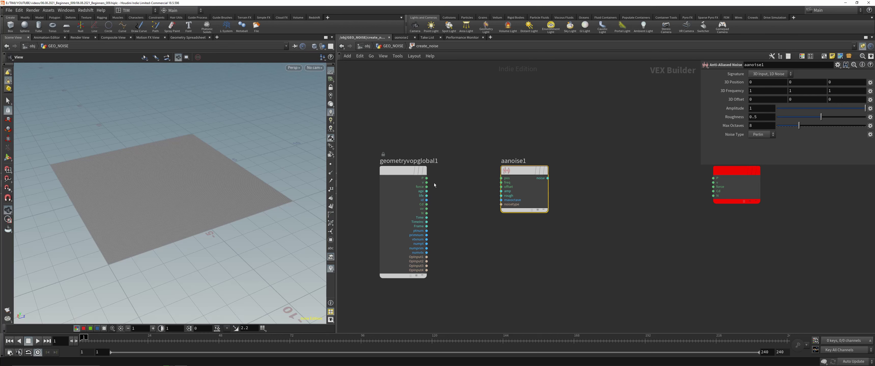
{"action": "left_click_drag", "start_coordinate": [518, 171], "coordinate": [529, 172]}
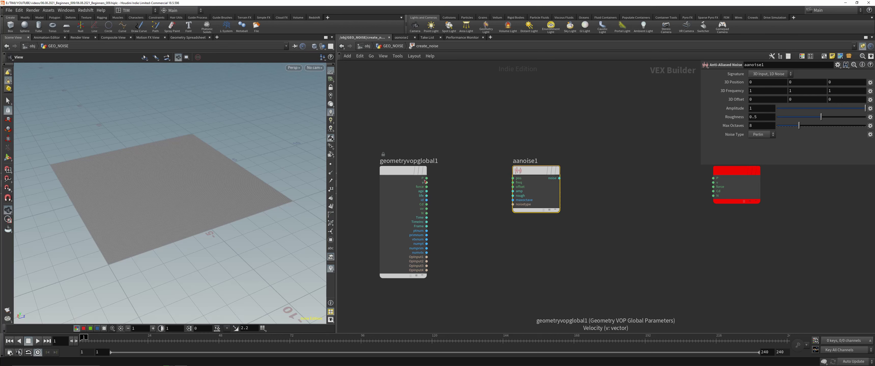
{"action": "left_click_drag", "start_coordinate": [426, 178], "coordinate": [502, 180]}
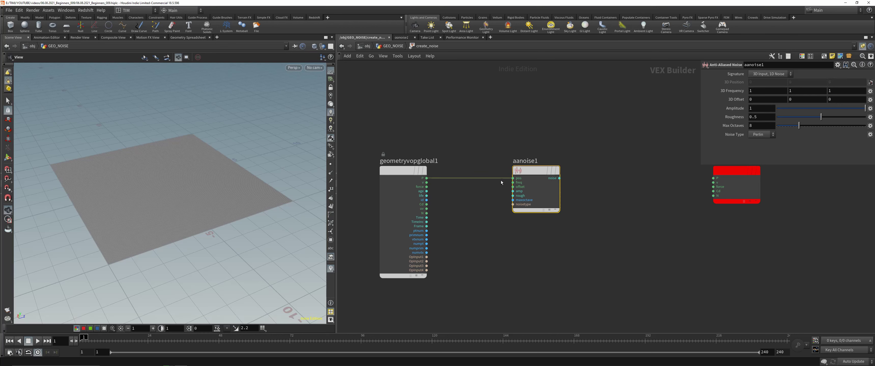
Add a Displace Along Normal node between the noise node and the geometry output node
{"action": "scroll", "coordinate": [598, 194], "scroll_direction": "down", "scroll_amount": 1}
{"action": "middle_click_drag", "start_coordinate": [607, 192], "coordinate": [566, 181]}
{"action": "mouse_move", "coordinate": [148, 173]}
{"action": "left_mouse_down"}
{"action": "mouse_move", "coordinate": [143, 192]}
{"action": "mouse_move", "coordinate": [149, 160]}
{"action": "left_mouse_up"}
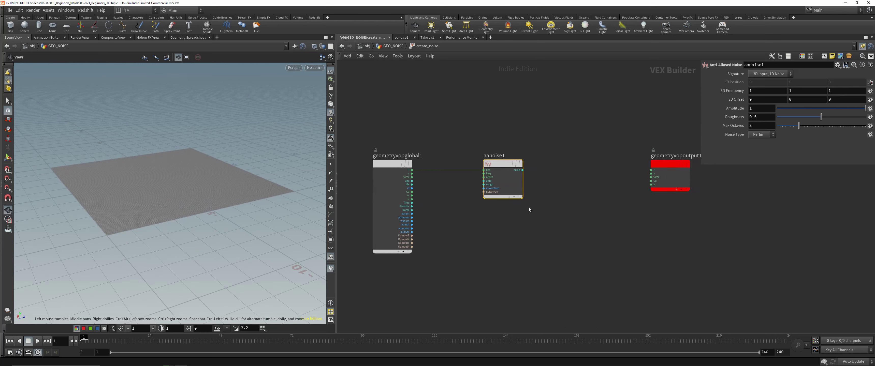
{"action": "key", "text": "Tab"}
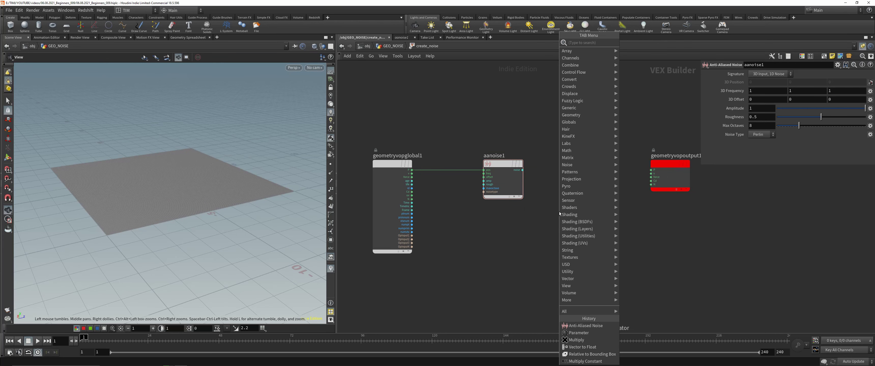
{"action": "type", "text": "dis"}
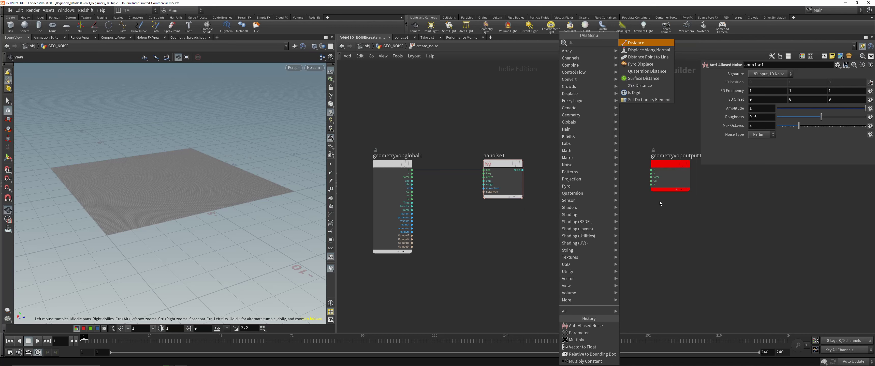
{"action": "left_click", "coordinate": [647, 50]}
{"action": "left_click", "coordinate": [587, 164]}
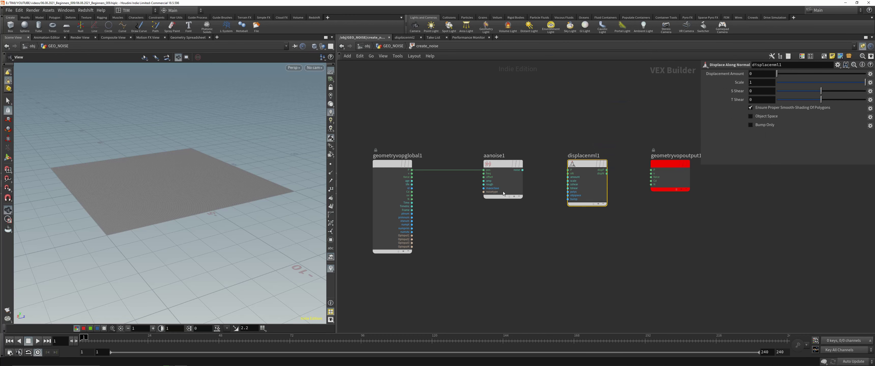
Move the noise node lower and shift the geometry output node slightly away from the displacement node
{"action": "left_click_drag", "start_coordinate": [494, 157], "coordinate": [492, 192]}
{"action": "scroll", "coordinate": [490, 165], "scroll_direction": "up", "scroll_amount": 2}
{"action": "scroll", "coordinate": [607, 169], "scroll_direction": "up", "scroll_amount": 1}
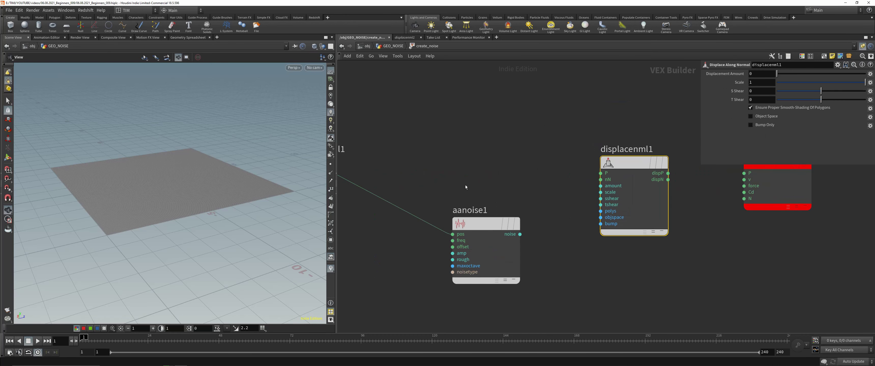
{"action": "scroll", "coordinate": [519, 185], "scroll_direction": "down", "scroll_amount": 2}
{"action": "middle_click_drag", "start_coordinate": [440, 172], "coordinate": [460, 160]}
{"action": "middle_click_drag", "start_coordinate": [569, 160], "coordinate": [538, 164]}
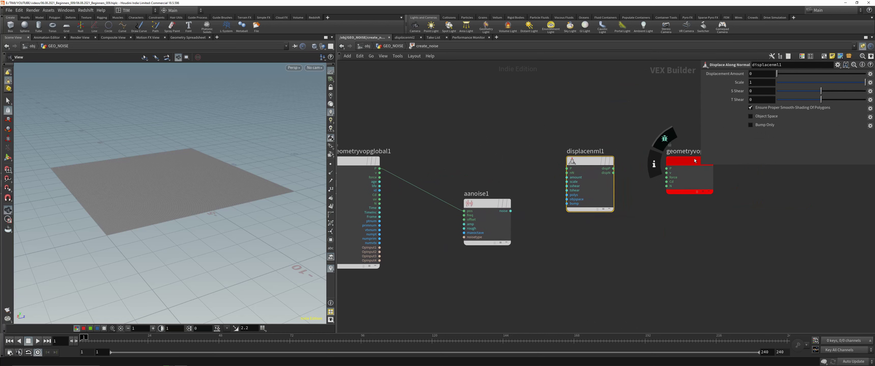
{"action": "left_click_drag", "start_coordinate": [695, 161], "coordinate": [702, 161]}
{"action": "middle_click_drag", "start_coordinate": [386, 175], "coordinate": [445, 184]}
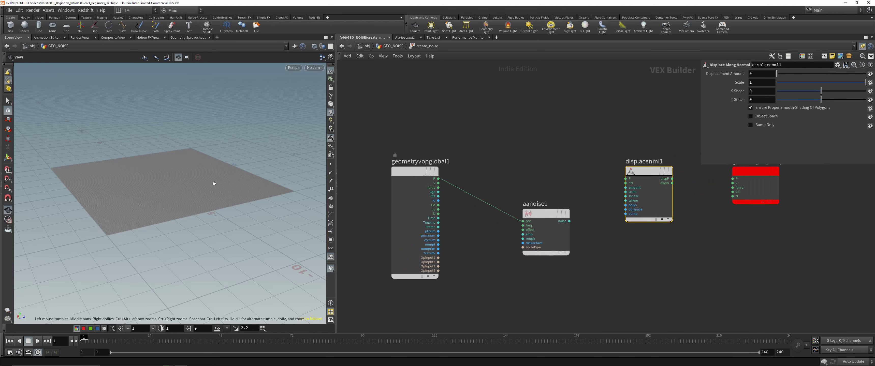
Connect the global P output to the P input of the Displace Along Normal node
{"action": "left_click", "coordinate": [438, 179]}
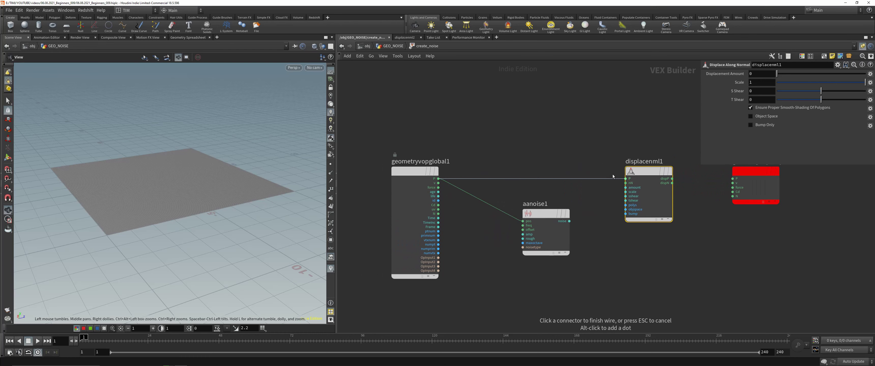
{"action": "left_click", "coordinate": [625, 178]}
{"action": "middle_click_drag", "start_coordinate": [626, 179], "coordinate": [553, 157]}
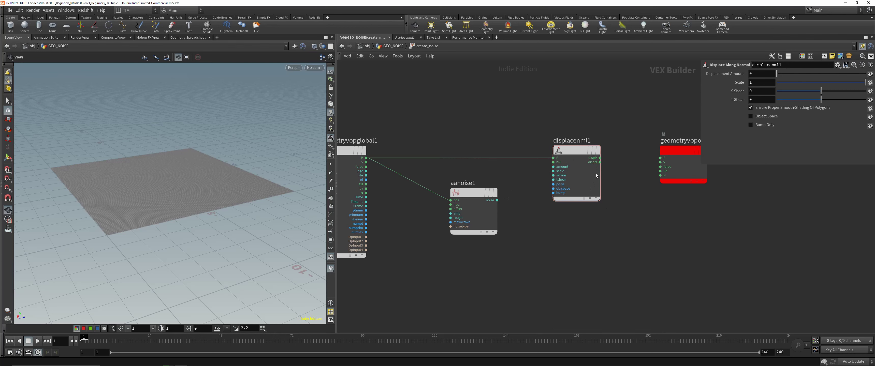
Reposition the noise node slightly and connect its noise output to the displacement node's amount input
{"action": "left_click_drag", "start_coordinate": [476, 193], "coordinate": [465, 198]}
{"action": "left_click_drag", "start_coordinate": [427, 171], "coordinate": [513, 268]}
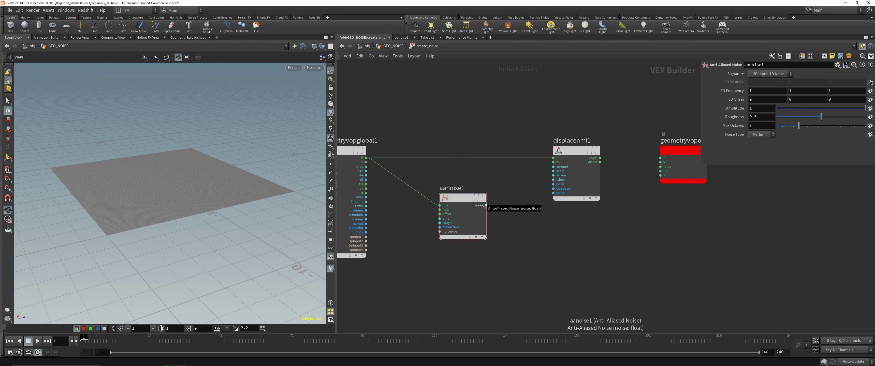
{"action": "left_click", "coordinate": [485, 206]}
{"action": "left_click", "coordinate": [544, 169]}
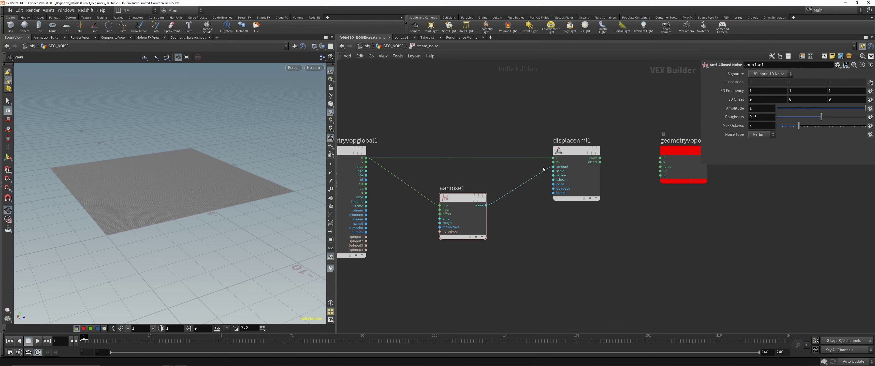
Connect the displacement node's dispP output to the P input of the geometry output node and inspect the displaced grid
{"action": "left_click", "coordinate": [600, 158]}
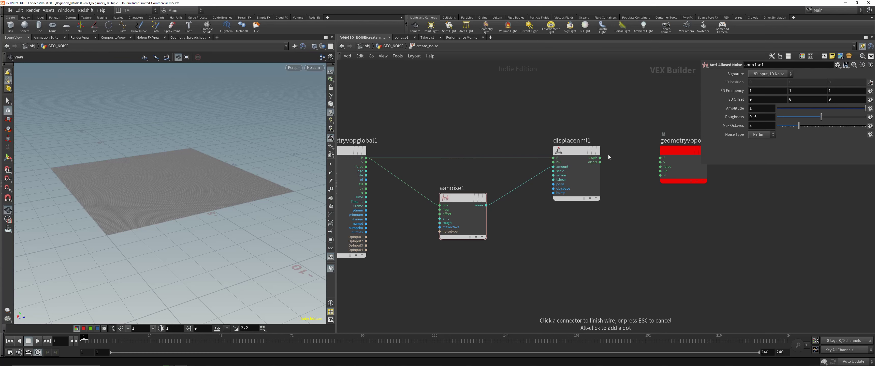
{"action": "left_click", "coordinate": [648, 150]}
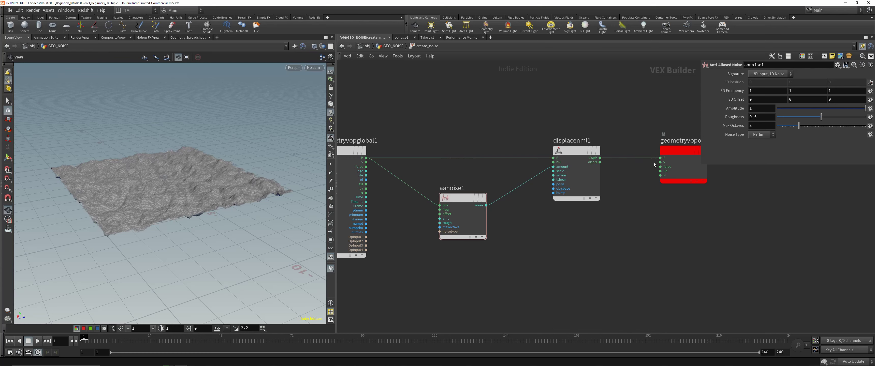
{"action": "left_click_drag", "start_coordinate": [216, 154], "coordinate": [229, 196]}
{"action": "left_click_drag", "start_coordinate": [200, 279], "coordinate": [201, 236]}
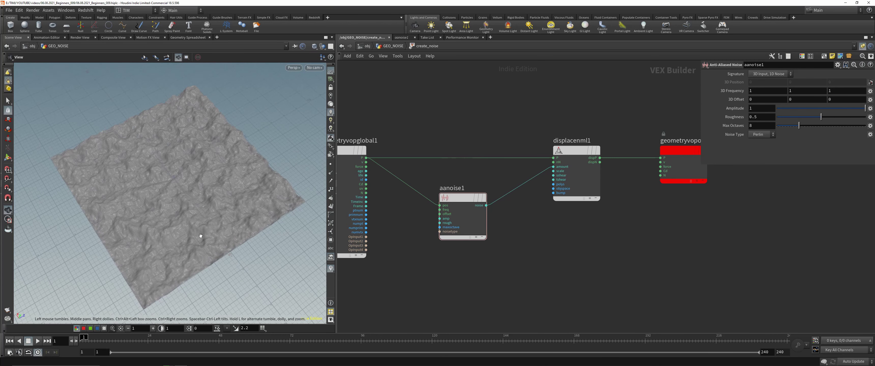
Switch the network wiring style to rounded and reposition the noise and displacement nodes for a tidier layout
{"action": "key", "text": "shift+s"}
{"action": "middle_click_drag", "start_coordinate": [458, 267], "coordinate": [483, 249]}
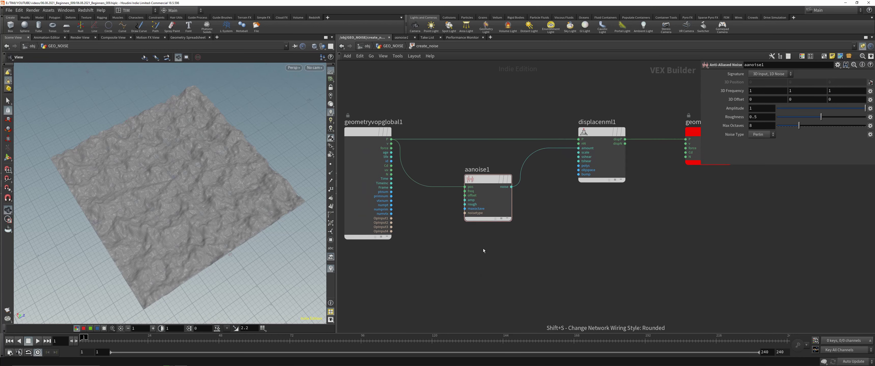
{"action": "left_click_drag", "start_coordinate": [177, 233], "coordinate": [188, 201]}
{"action": "left_click_drag", "start_coordinate": [489, 179], "coordinate": [466, 190]}
{"action": "left_click_drag", "start_coordinate": [601, 135], "coordinate": [631, 136]}
{"action": "left_click_drag", "start_coordinate": [465, 190], "coordinate": [510, 187]}
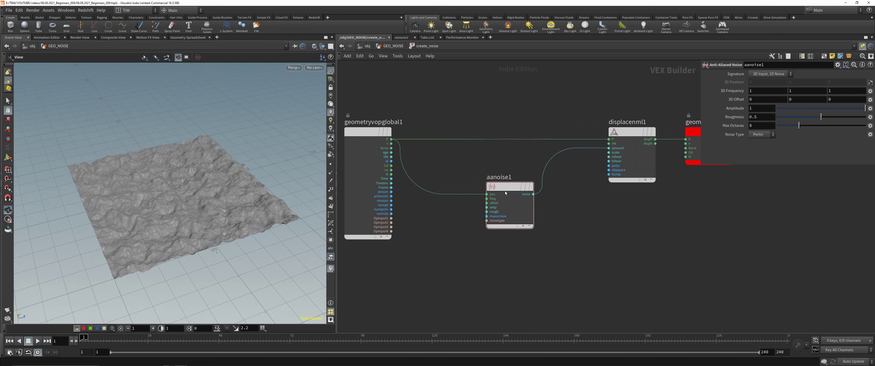
Move the displacement and geometry output nodes together farther from the noise node to make room
{"action": "middle_click_drag", "start_coordinate": [569, 202], "coordinate": [488, 198]}
{"action": "left_click_drag", "start_coordinate": [513, 87], "coordinate": [675, 180]}
{"action": "left_click_drag", "start_coordinate": [551, 127], "coordinate": [621, 129]}
{"action": "scroll", "coordinate": [501, 193], "scroll_direction": "down", "scroll_amount": 3}
Duplicate the anti-aliased noise node and chain the copy between the first noise's output and the displacement node's amount input
{"action": "middle_click_drag", "start_coordinate": [501, 193], "coordinate": [536, 198]}
{"action": "scroll", "coordinate": [478, 191], "scroll_direction": "up", "scroll_amount": 3}
{"action": "mouse_move", "coordinate": [483, 192]}
{"action": "left_mouse_down"}
{"action": "mouse_move", "coordinate": [458, 192]}
{"action": "mouse_move", "coordinate": [546, 216]}
{"action": "mouse_move", "coordinate": [511, 240]}
{"action": "left_mouse_up"}
{"action": "key", "text": "y"}
{"action": "left_click_drag", "start_coordinate": [553, 224], "coordinate": [547, 187]}
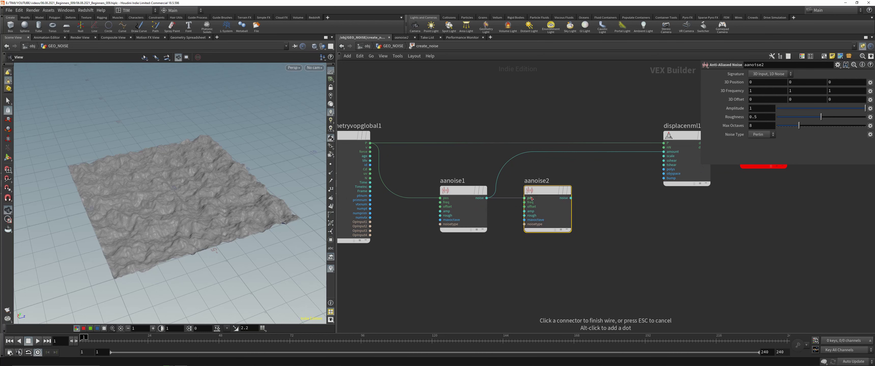
{"action": "mouse_move", "coordinate": [487, 198]}
{"action": "left_mouse_down"}
{"action": "mouse_move", "coordinate": [525, 198]}
{"action": "mouse_move", "coordinate": [664, 151]}
{"action": "left_mouse_up"}
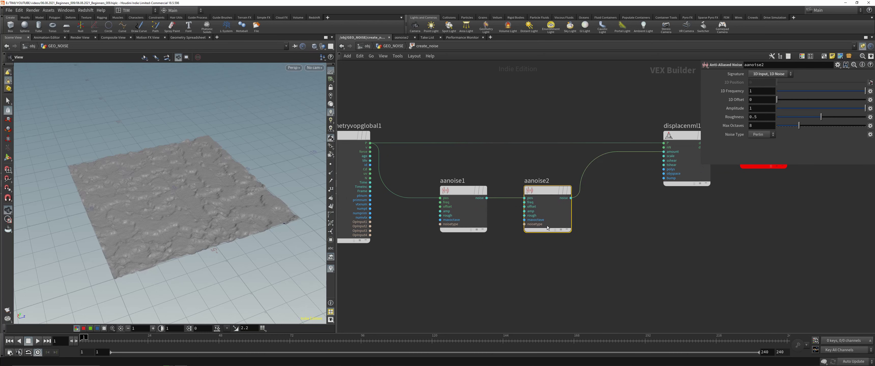
Set the second noise node's 1D Offset to 0.5
{"action": "scroll", "coordinate": [217, 182], "scroll_direction": "up", "scroll_amount": 2}
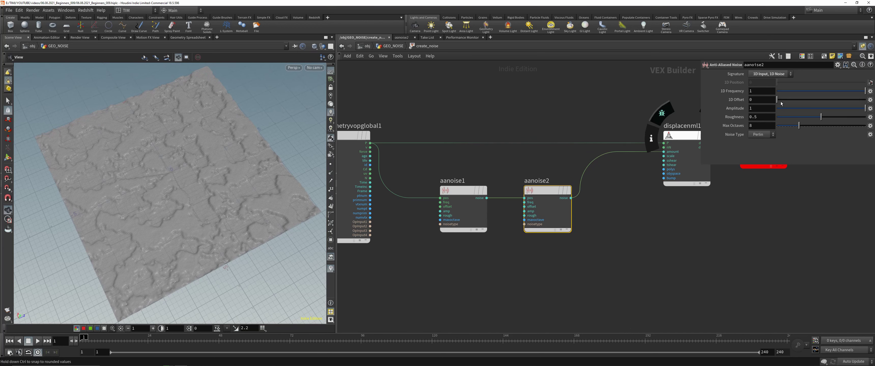
{"action": "left_click_drag", "start_coordinate": [777, 100], "coordinate": [834, 101]}
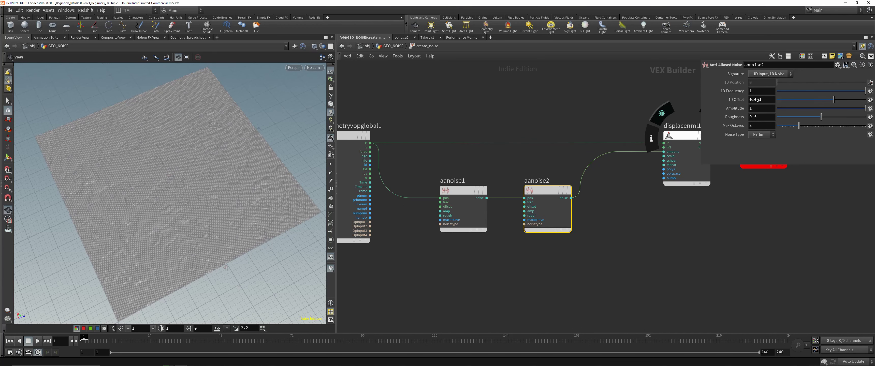
{"action": "left_click", "coordinate": [766, 101]}
{"action": "type", "text": "0.5"}
{"action": "key", "text": "Return"}
Move the first noise node closer to the second and shift the geometry globals node farther away
{"action": "left_click", "coordinate": [463, 218]}
{"action": "middle_click_drag", "start_coordinate": [729, 91], "coordinate": [727, 91]}
{"action": "left_click_drag", "start_coordinate": [467, 191], "coordinate": [480, 191]}
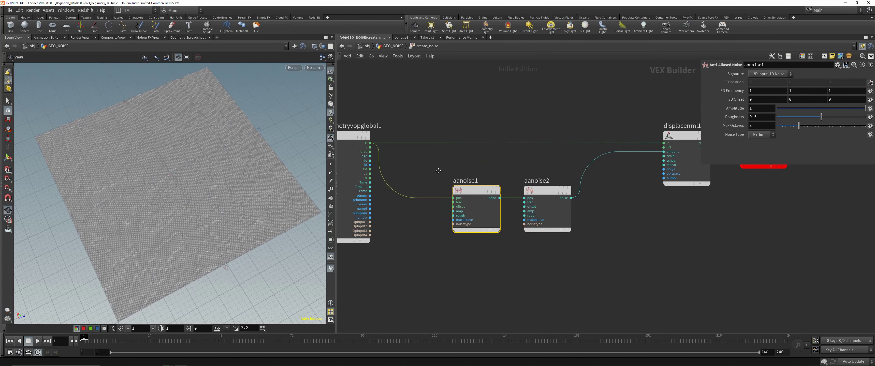
{"action": "middle_click_drag", "start_coordinate": [429, 173], "coordinate": [536, 166]}
{"action": "left_click_drag", "start_coordinate": [436, 129], "coordinate": [385, 131]}
Add a Vector to Vector4 node between the geometry globals node and the first noise node
{"action": "scroll", "coordinate": [501, 175], "scroll_direction": "down", "scroll_amount": 2}
{"action": "middle_click_drag", "start_coordinate": [506, 177], "coordinate": [507, 209]}
{"action": "scroll", "coordinate": [512, 189], "scroll_direction": "up", "scroll_amount": 1}
{"action": "key", "text": "Tab"}
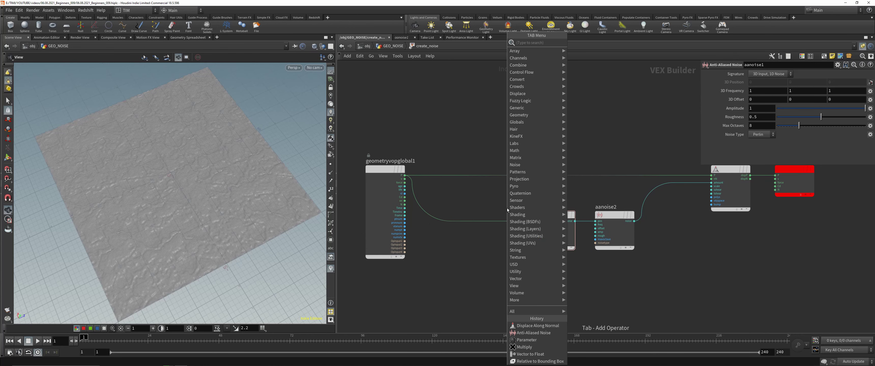
{"action": "type", "text": "vec"}
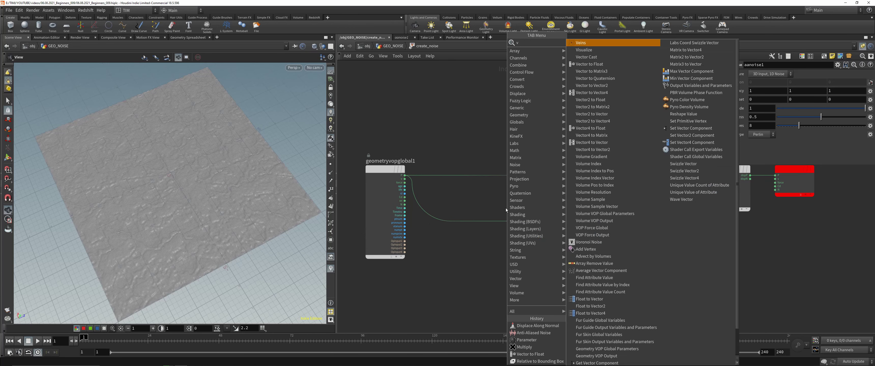
{"action": "left_click", "coordinate": [590, 71]}
{"action": "left_click", "coordinate": [463, 203]}
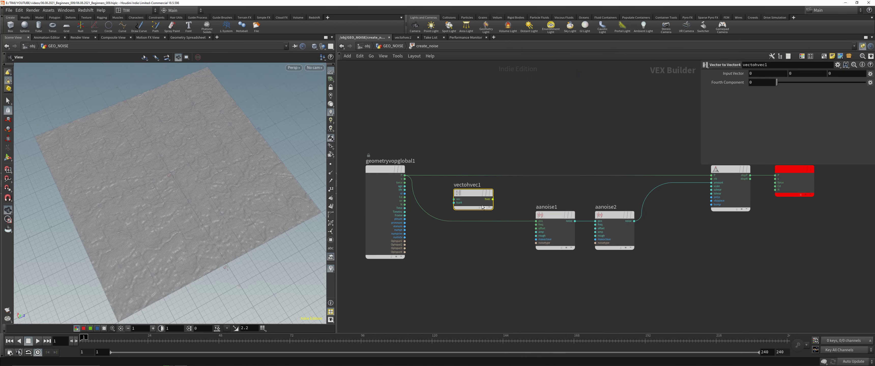
Wire global P into the Vector to Vector4 node's vec input and its output into the first noise's position, aligning the node
{"action": "left_click_drag", "start_coordinate": [472, 199], "coordinate": [478, 262]}
{"action": "left_click_drag", "start_coordinate": [405, 176], "coordinate": [497, 248]}
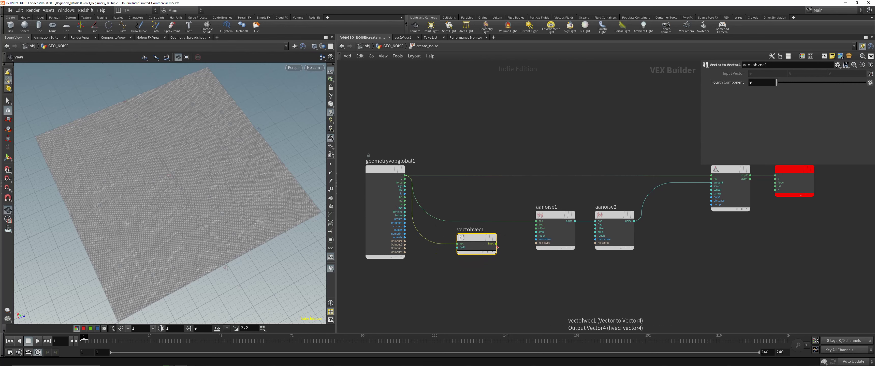
{"action": "left_click", "coordinate": [496, 245]}
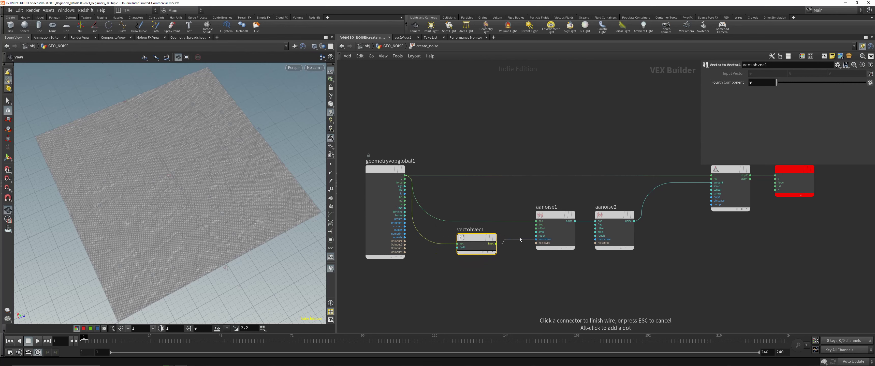
{"action": "left_click", "coordinate": [536, 221]}
{"action": "left_click_drag", "start_coordinate": [475, 237], "coordinate": [487, 214]}
Set all four 4D Frequency components of the first noise node to 0.3
{"action": "scroll", "coordinate": [473, 229], "scroll_direction": "up", "scroll_amount": 3}
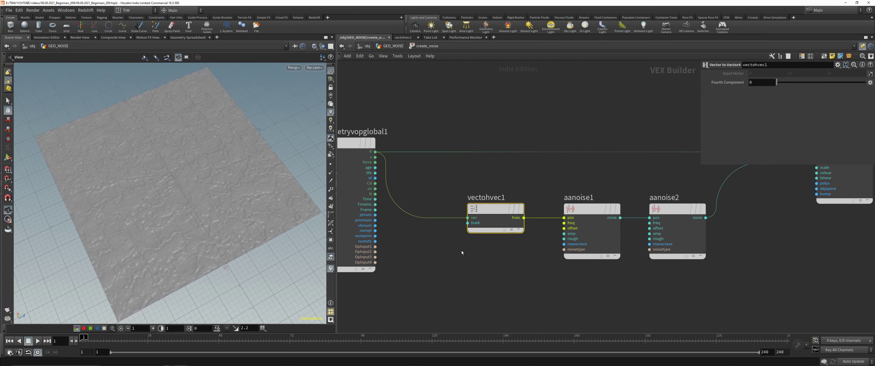
{"action": "middle_click_drag", "start_coordinate": [466, 255], "coordinate": [513, 222]}
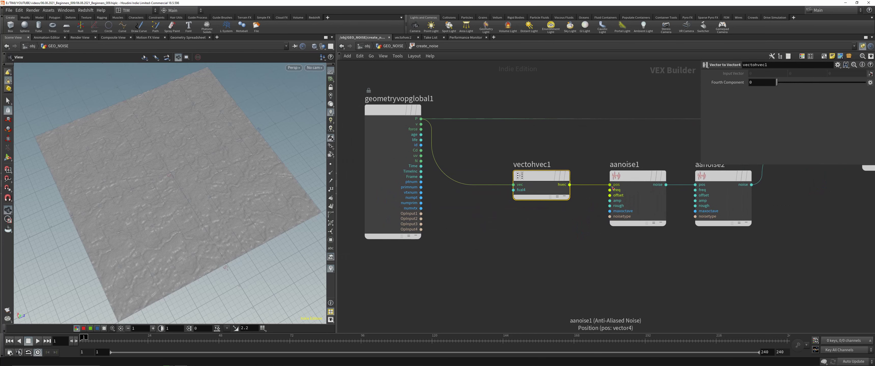
{"action": "left_click", "coordinate": [638, 177]}
{"action": "middle_click_drag", "start_coordinate": [749, 131], "coordinate": [681, 137]}
{"action": "middle_click_drag", "start_coordinate": [723, 89], "coordinate": [692, 93]}
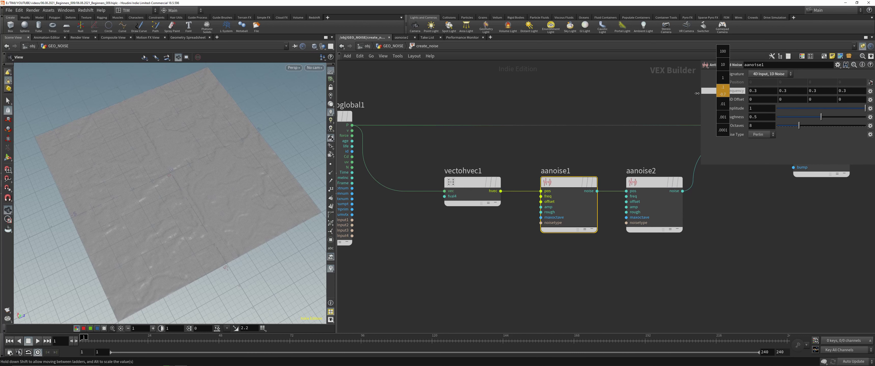
{"action": "middle_click_drag", "start_coordinate": [696, 93], "coordinate": [697, 92]}
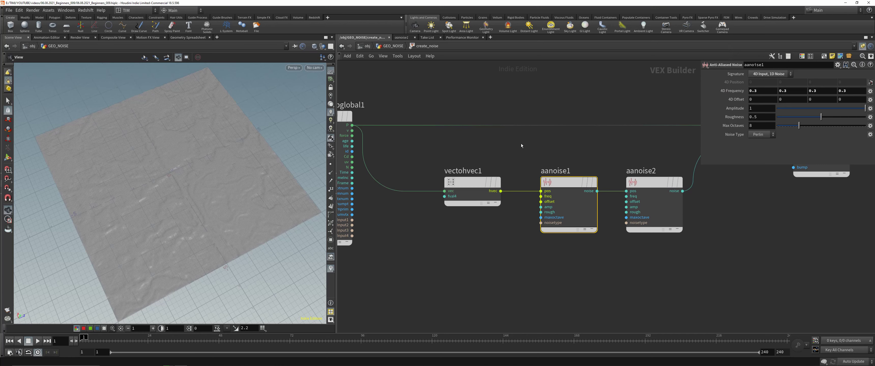
Connect the global Time output to the Vector to Vector4 node's fval4 input and play the animation, stopping at frame 30
{"action": "left_click_drag", "start_coordinate": [521, 144], "coordinate": [604, 259]}
{"action": "scroll", "coordinate": [491, 234], "scroll_direction": "down", "scroll_amount": 3}
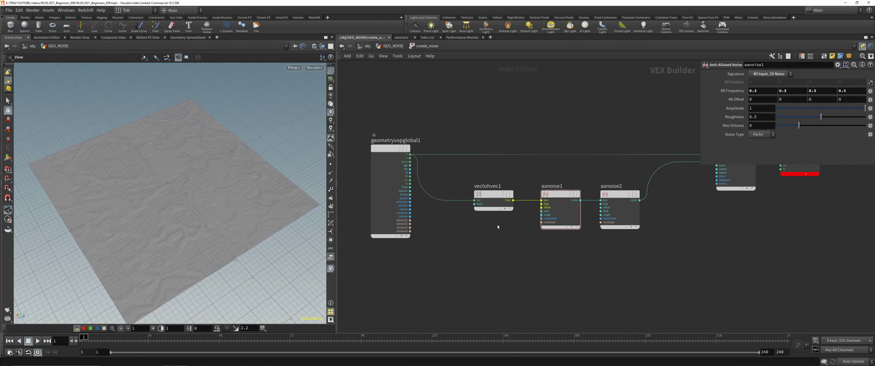
{"action": "scroll", "coordinate": [480, 211], "scroll_direction": "up", "scroll_amount": 2}
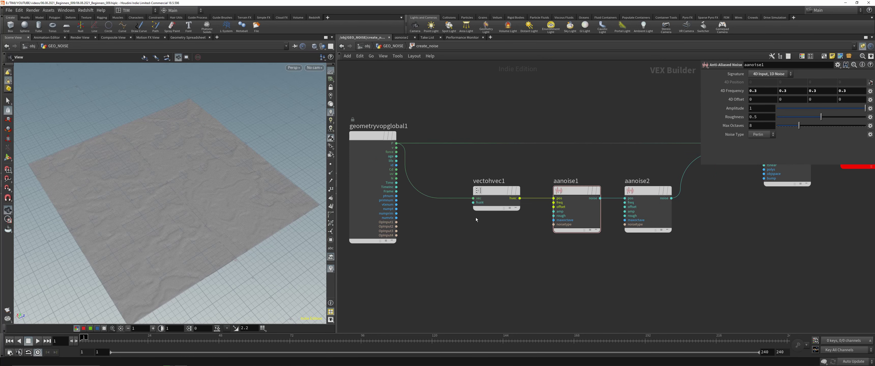
{"action": "middle_click_drag", "start_coordinate": [455, 246], "coordinate": [479, 237]}
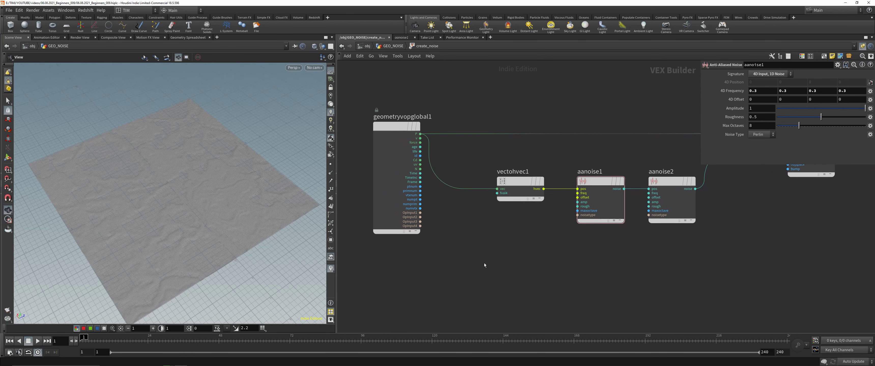
{"action": "left_click", "coordinate": [497, 193]}
{"action": "left_click", "coordinate": [420, 173]}
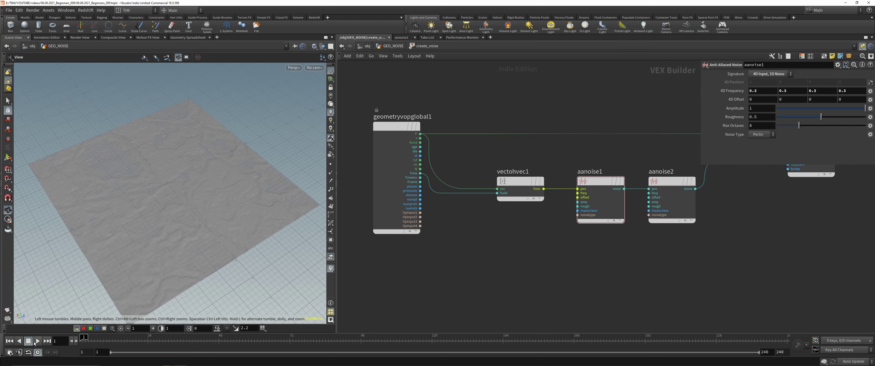
{"action": "left_click", "coordinate": [36, 342]}
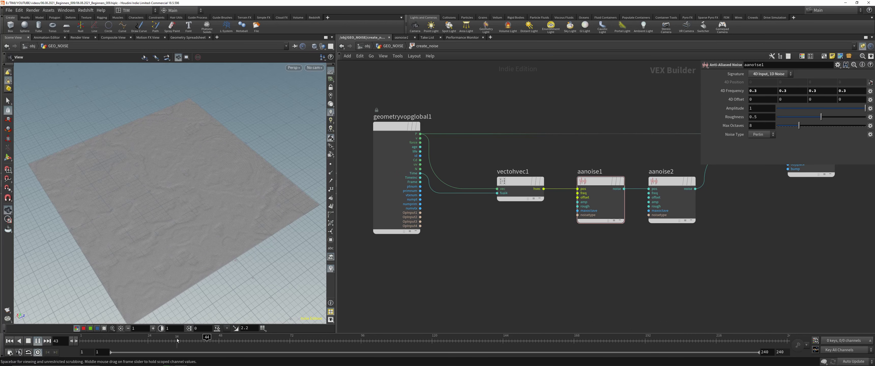
{"action": "left_click_drag", "start_coordinate": [177, 341], "coordinate": [165, 341]}
Set the Displace Along Normal node's Scale to 2
{"action": "middle_click_drag", "start_coordinate": [566, 245], "coordinate": [480, 242]}
{"action": "middle_click_drag", "start_coordinate": [604, 111], "coordinate": [523, 140]}
{"action": "left_click", "coordinate": [652, 186]}
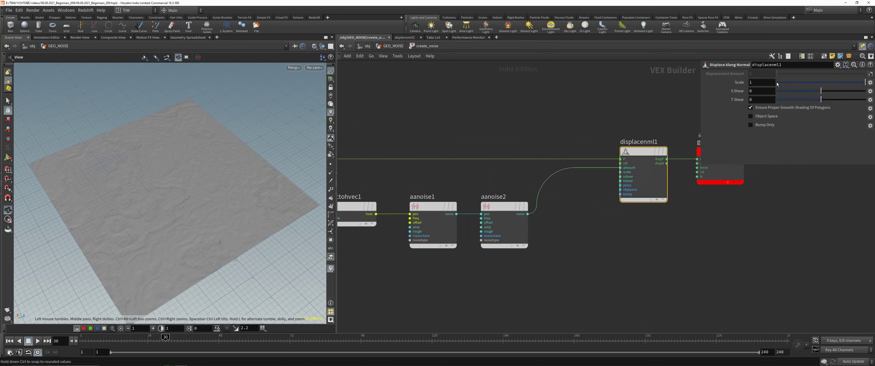
{"action": "left_click", "coordinate": [766, 83]}
{"action": "type", "text": "2"}
{"action": "key", "text": "Return"}
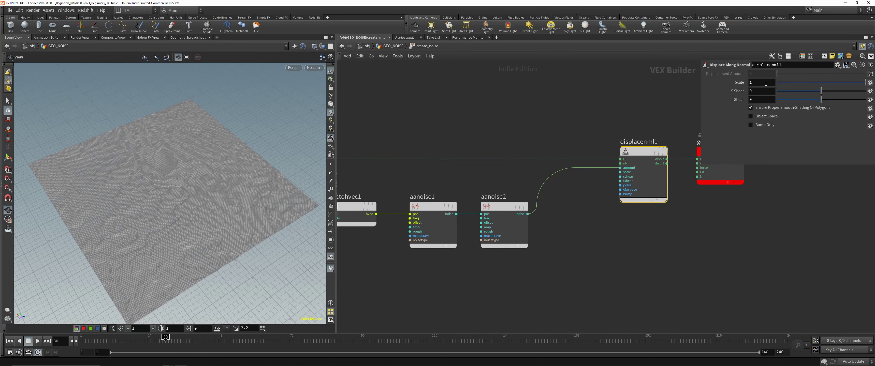
{"action": "middle_click_drag", "start_coordinate": [562, 239], "coordinate": [650, 206]}
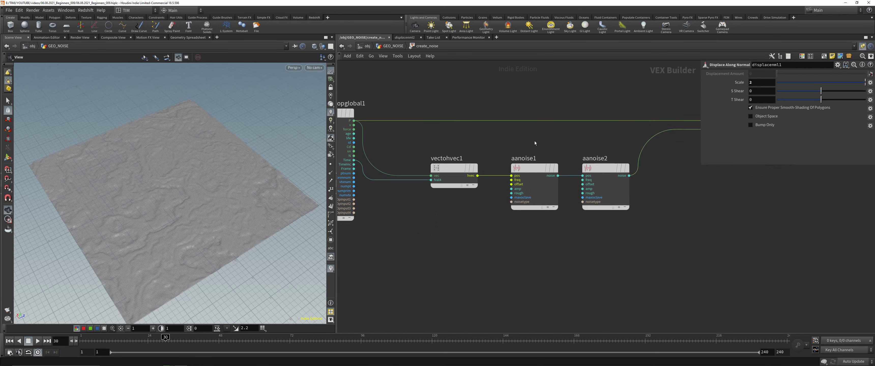
Play back the animated displacement and hide the viewport's reference grid
{"action": "left_click", "coordinate": [534, 168]}
{"action": "left_click", "coordinate": [662, 255]}
{"action": "scroll", "coordinate": [661, 255], "scroll_direction": "down", "scroll_amount": 2}
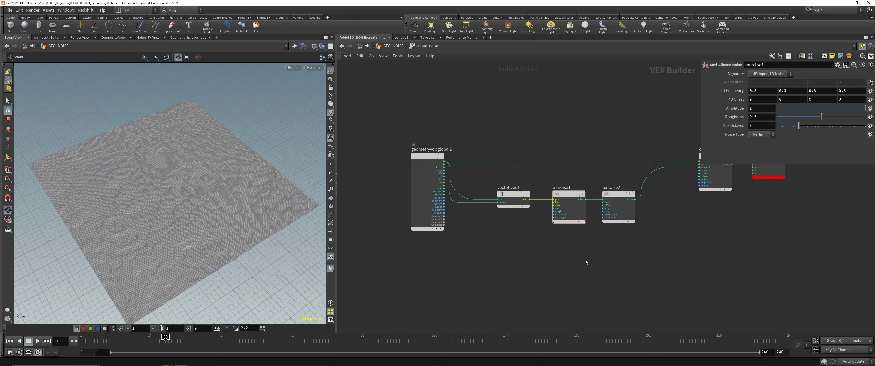
{"action": "scroll", "coordinate": [515, 259], "scroll_direction": "up", "scroll_amount": 1}
{"action": "middle_click_drag", "start_coordinate": [494, 253], "coordinate": [483, 260]}
{"action": "left_click_drag", "start_coordinate": [148, 220], "coordinate": [146, 233]}
{"action": "left_click", "coordinate": [38, 341]}
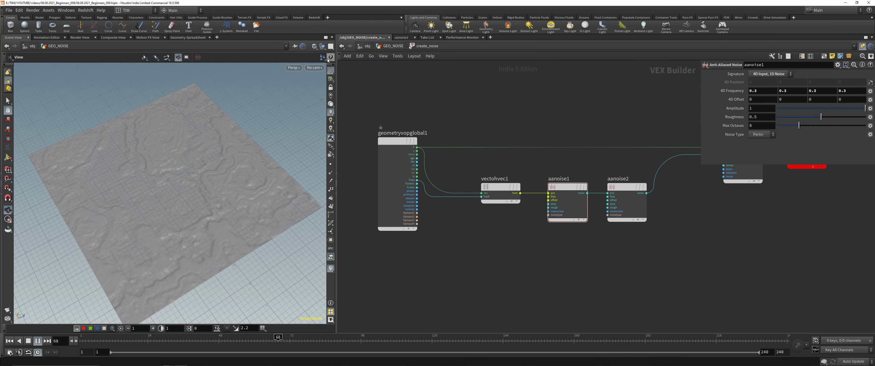
{"action": "left_click", "coordinate": [330, 72]}
{"action": "middle_click_drag", "start_coordinate": [260, 190], "coordinate": [259, 174]}
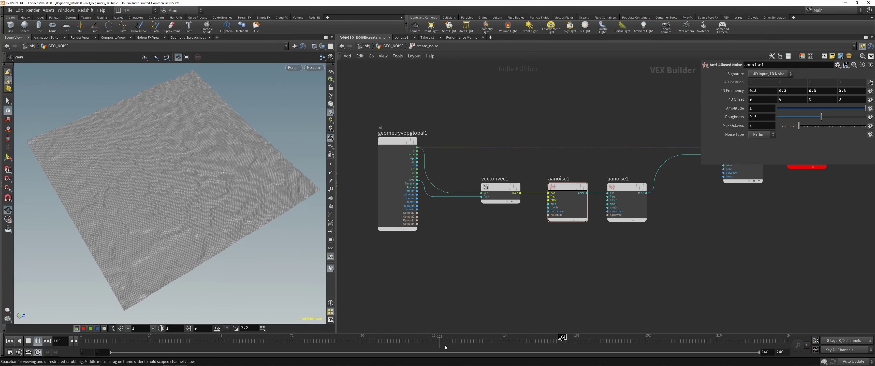
Scrub through the timeline up to frame 163 to examine how fast the noise evolves on the grid
{"action": "left_click_drag", "start_coordinate": [445, 342], "coordinate": [372, 341]}
{"action": "middle_click_drag", "start_coordinate": [238, 152], "coordinate": [239, 169]}
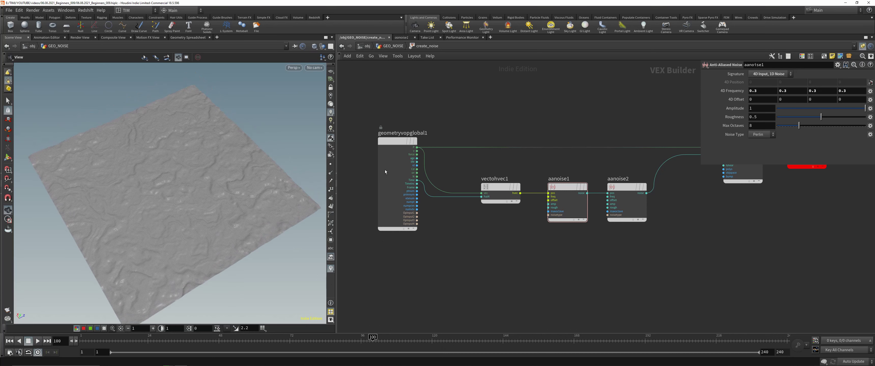
{"action": "scroll", "coordinate": [439, 198], "scroll_direction": "up", "scroll_amount": 3}
{"action": "scroll", "coordinate": [439, 195], "scroll_direction": "up", "scroll_amount": 1}
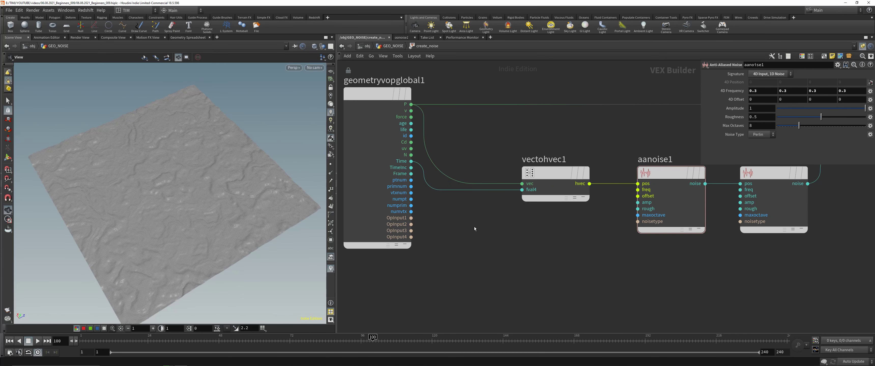
{"action": "left_click_drag", "start_coordinate": [303, 342], "coordinate": [562, 357]}
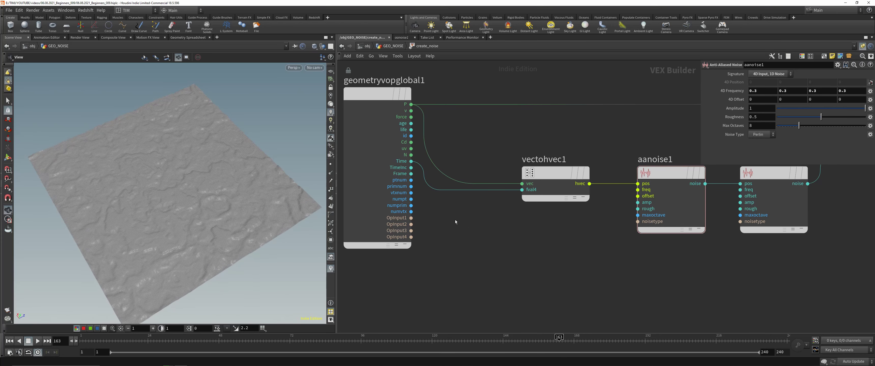
Add a Multiply Constant node and insert it between the global Time output and the Vector to Vector4 node's fval4 input
{"action": "key", "text": "Tab"}
{"action": "type", "text": "mul"}
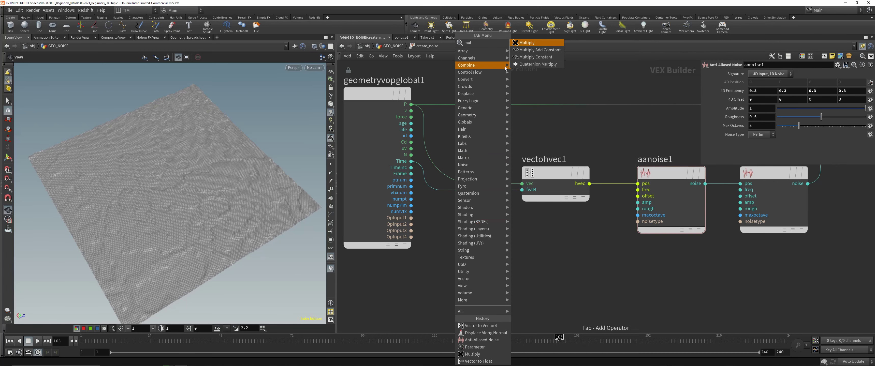
{"action": "left_click", "coordinate": [534, 60]}
{"action": "left_click", "coordinate": [495, 222]}
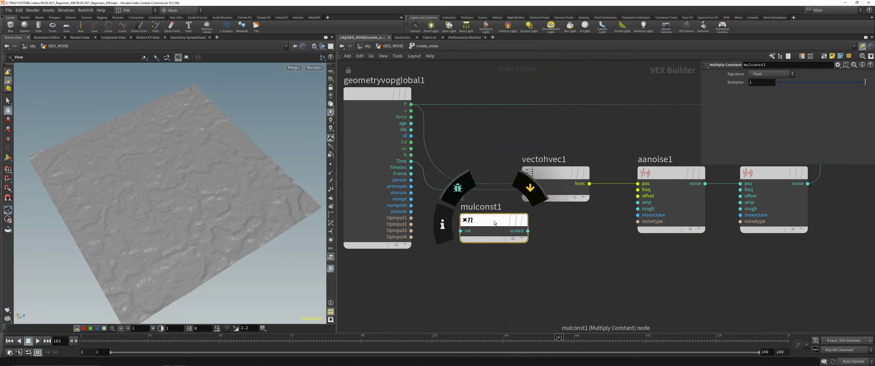
{"action": "mouse_move", "coordinate": [490, 217]}
{"action": "left_mouse_down"}
{"action": "mouse_move", "coordinate": [469, 199]}
{"action": "mouse_move", "coordinate": [489, 193]}
{"action": "mouse_move", "coordinate": [499, 217]}
{"action": "left_mouse_up"}
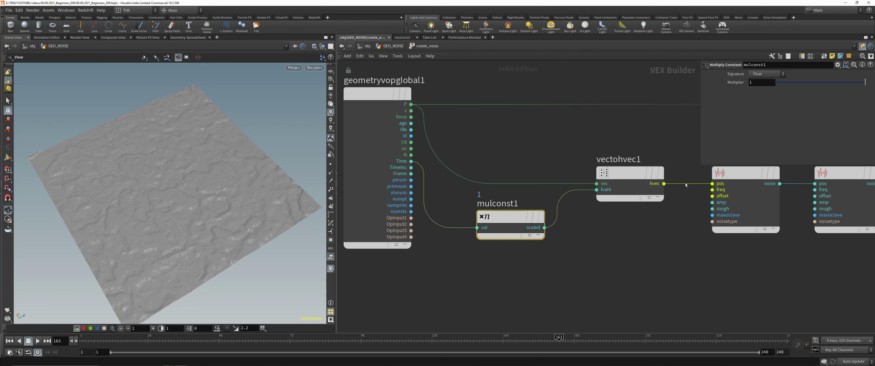
Set the Multiply Constant node's multiplier to 0.1 and play the animation from the first frame to check the noise speed
{"action": "left_click", "coordinate": [754, 83]}
{"action": "type", "text": "0.1"}
{"action": "key", "text": "Return"}
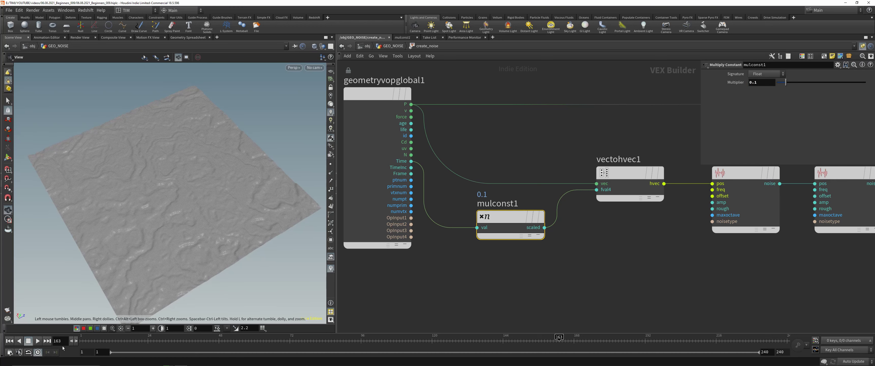
{"action": "left_click", "coordinate": [9, 341]}
{"action": "left_click", "coordinate": [38, 341]}
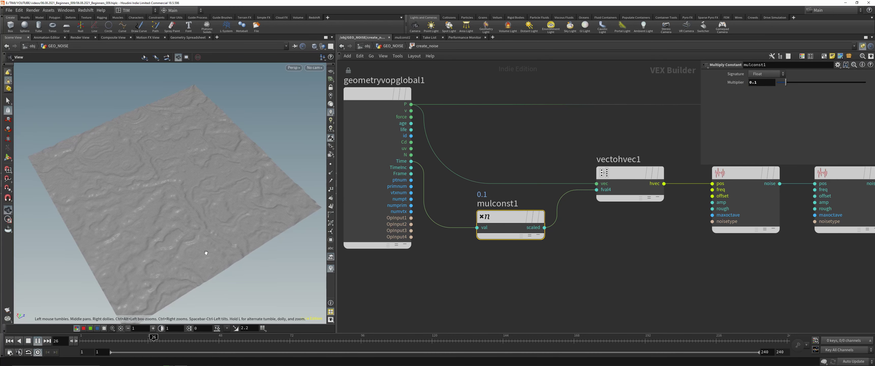
{"action": "right_click_drag", "start_coordinate": [205, 252], "coordinate": [153, 243]}
{"action": "left_click_drag", "start_coordinate": [247, 341], "coordinate": [482, 326]}
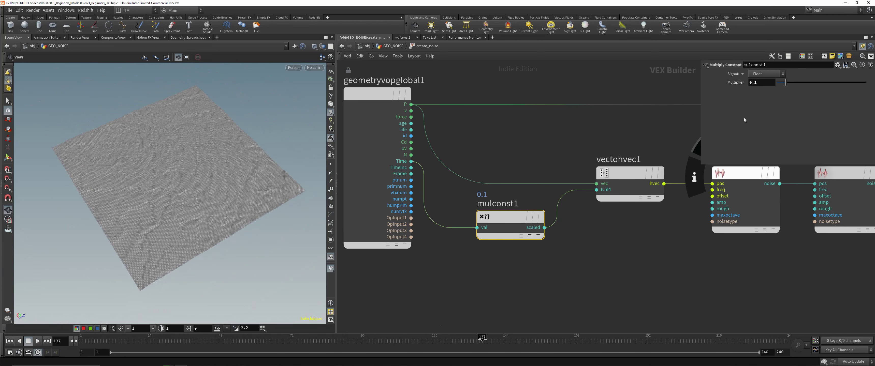
Set the Multiply Constant node's multiplier to 2
{"action": "left_click", "coordinate": [758, 83]}
{"action": "type", "text": "2"}
{"action": "key", "text": "Return"}
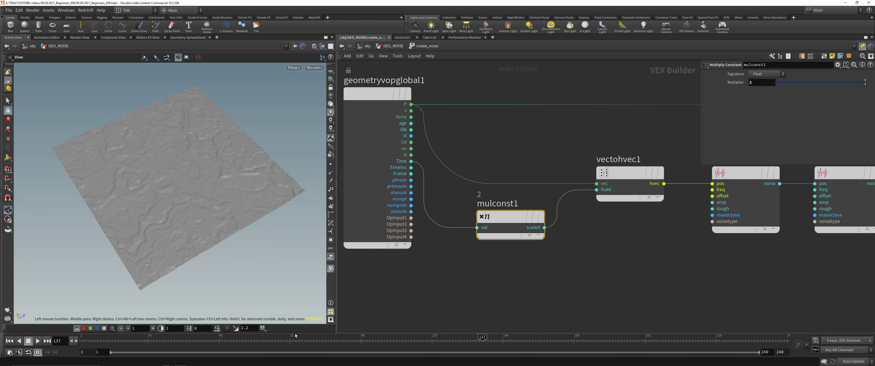
Replay the animation from the first frame, and return the Multiply Constant node's multiplier to 0.1 with its channels deleted
{"action": "left_click", "coordinate": [10, 341]}
{"action": "left_click", "coordinate": [37, 341]}
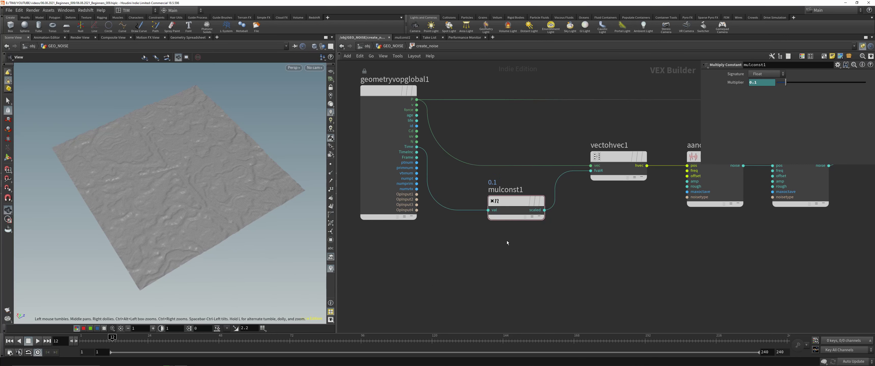
{"action": "right_click", "coordinate": [733, 82]}
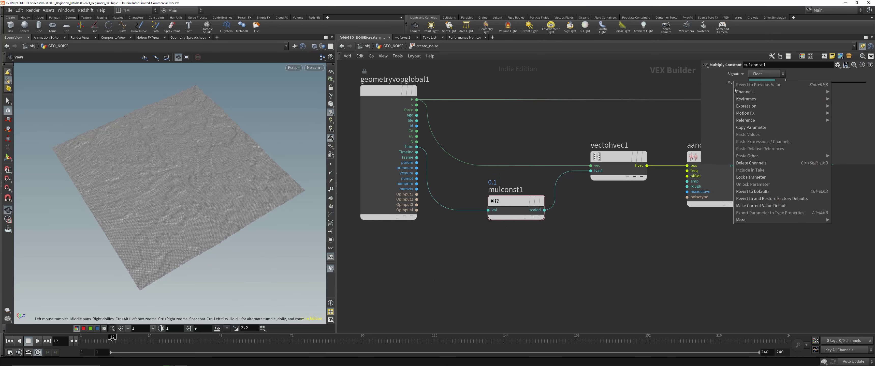
{"action": "left_click", "coordinate": [753, 163]}
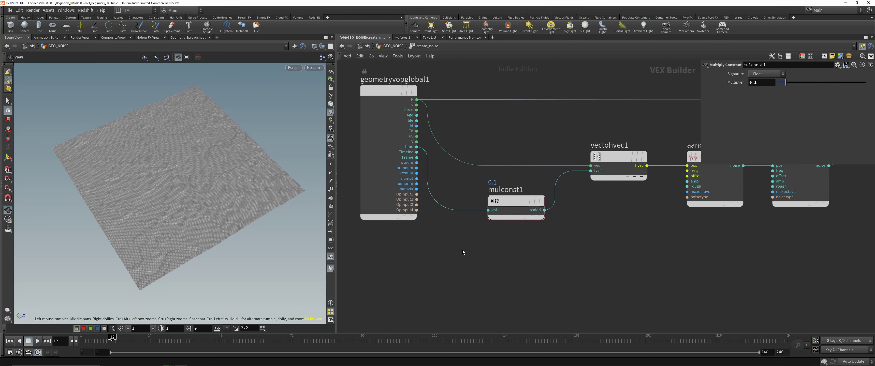
Return the timeline to frame 1 and examine the displaced grid from several angles alongside the whole node network
{"action": "middle_click_drag", "start_coordinate": [184, 164], "coordinate": [172, 173]}
{"action": "scroll", "coordinate": [172, 173], "scroll_direction": "up", "scroll_amount": 1}
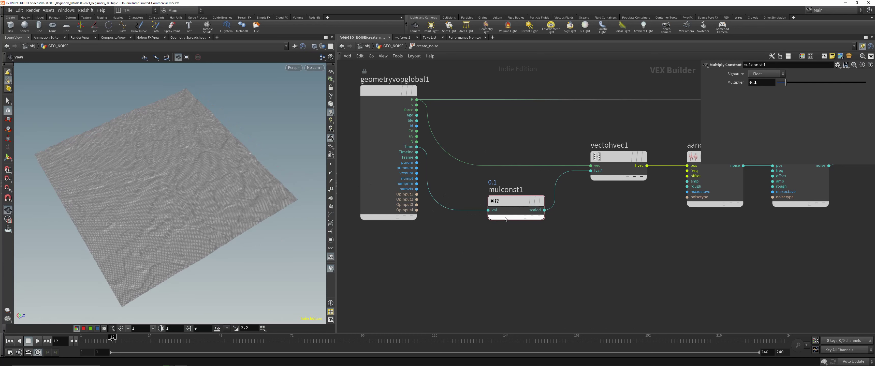
{"action": "scroll", "coordinate": [508, 218], "scroll_direction": "down", "scroll_amount": 2}
{"action": "middle_click_drag", "start_coordinate": [602, 217], "coordinate": [544, 221]}
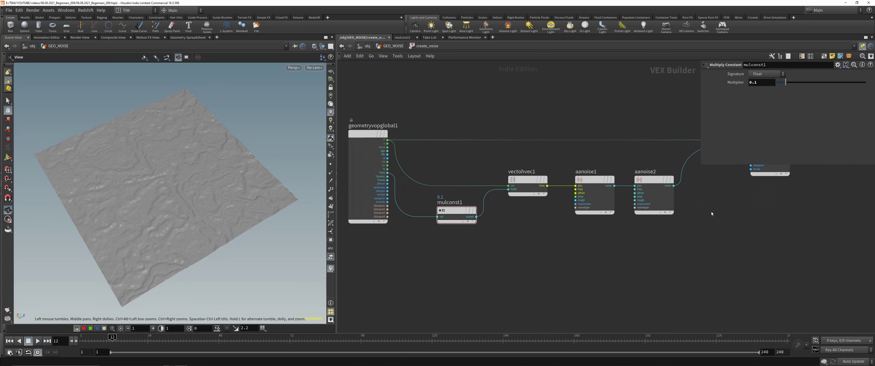
{"action": "scroll", "coordinate": [711, 212], "scroll_direction": "down", "scroll_amount": 3}
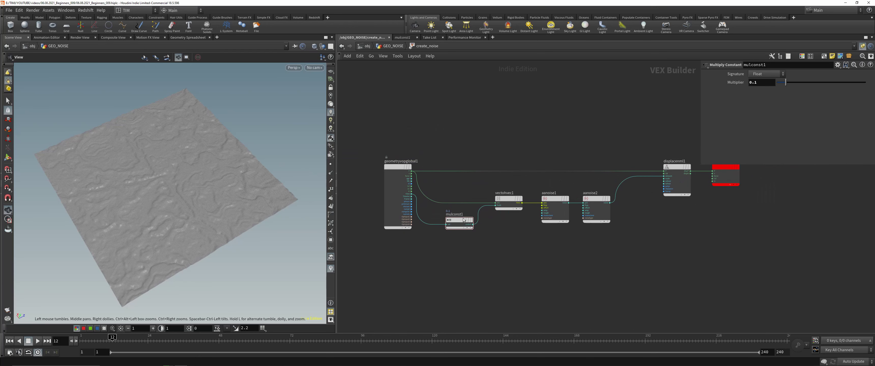
{"action": "left_click_drag", "start_coordinate": [165, 254], "coordinate": [163, 240]}
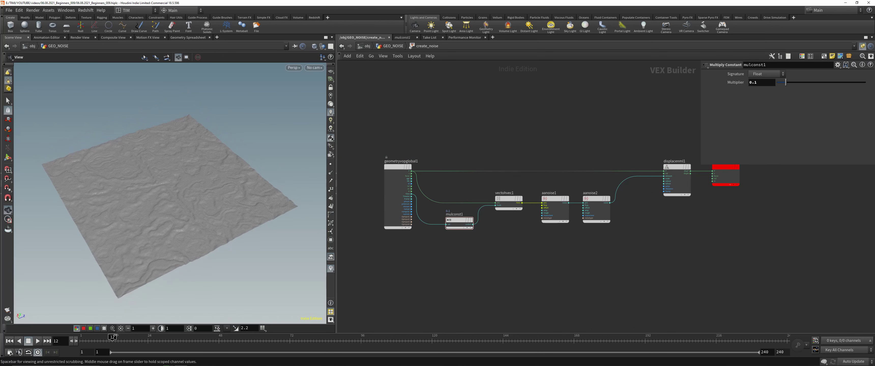
{"action": "left_click_drag", "start_coordinate": [98, 341], "coordinate": [80, 341]}
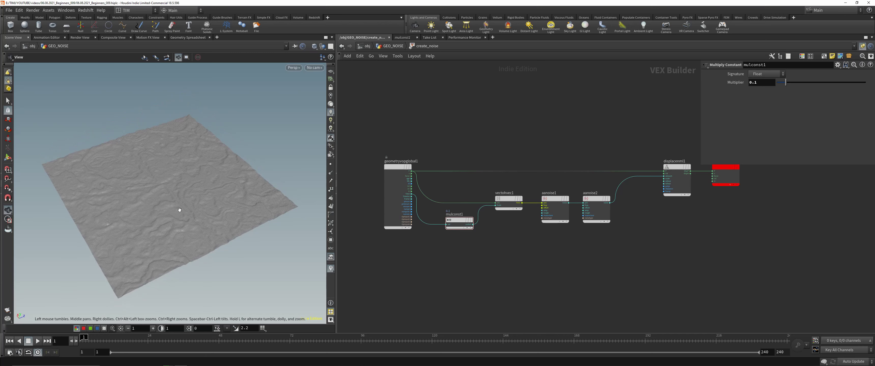
{"action": "left_click_drag", "start_coordinate": [179, 209], "coordinate": [170, 226]}
Add a Relative to Bounding Box node below the noise chain, fed by the global P output
{"action": "scroll", "coordinate": [532, 235], "scroll_direction": "up", "scroll_amount": 3}
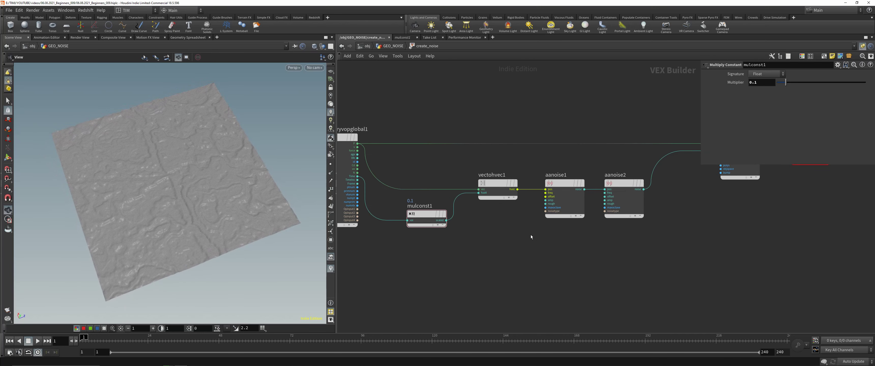
{"action": "middle_click_drag", "start_coordinate": [531, 235], "coordinate": [553, 230]}
{"action": "scroll", "coordinate": [534, 230], "scroll_direction": "down", "scroll_amount": 1}
{"action": "scroll", "coordinate": [523, 226], "scroll_direction": "up", "scroll_amount": 2}
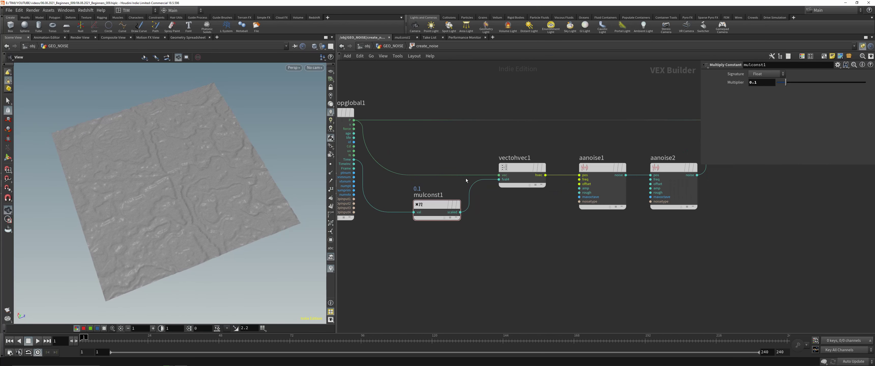
{"action": "left_click", "coordinate": [353, 120]}
{"action": "middle_click_drag", "start_coordinate": [494, 281], "coordinate": [488, 243]}
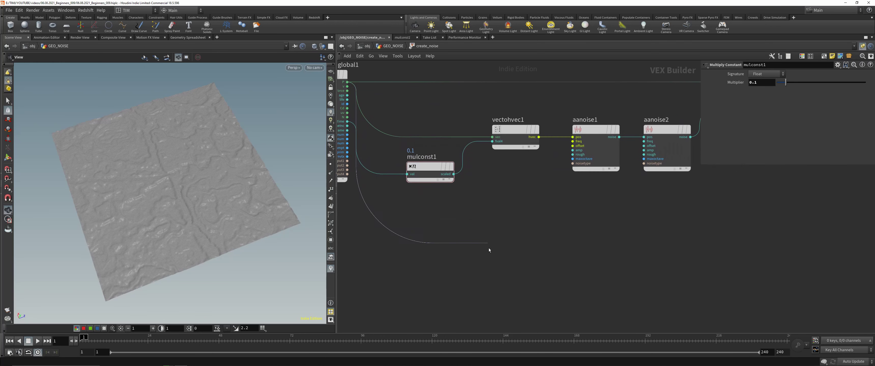
{"action": "key", "text": "Tab"}
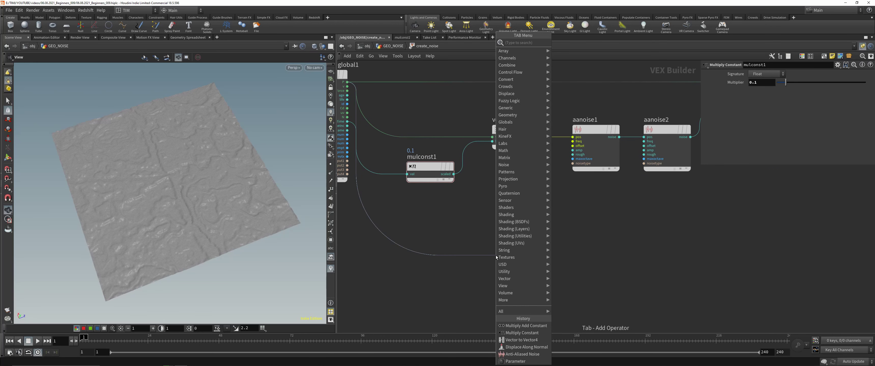
{"action": "type", "text": "rbb"}
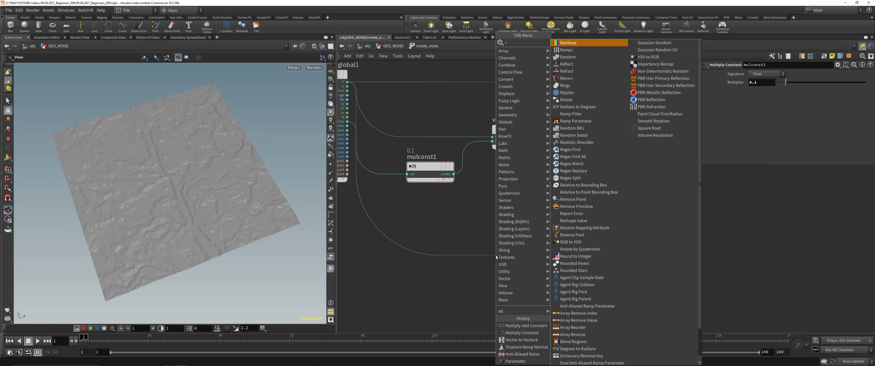
{"action": "left_click", "coordinate": [565, 49]}
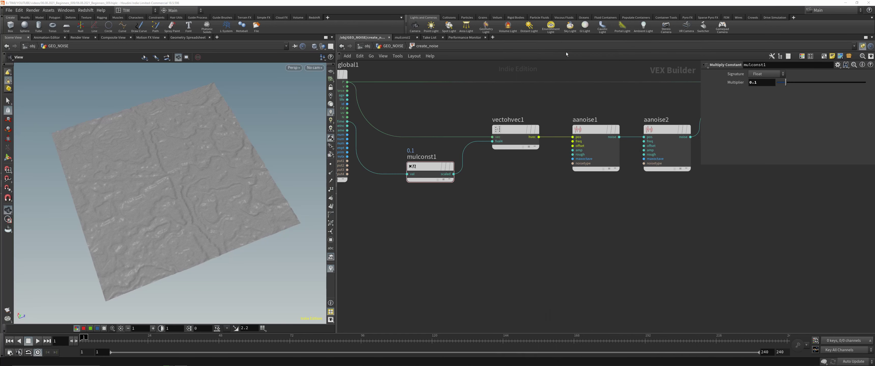
{"action": "left_click", "coordinate": [527, 260]}
{"action": "scroll", "coordinate": [562, 269], "scroll_direction": "up", "scroll_amount": 3}
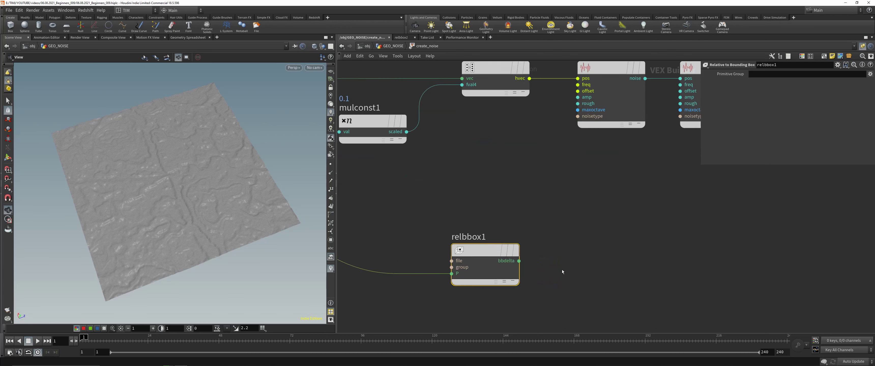
Add a Vector to Float node beside the Relative to Bounding Box node, fed by its bbdelta output
{"action": "left_click", "coordinate": [497, 242]}
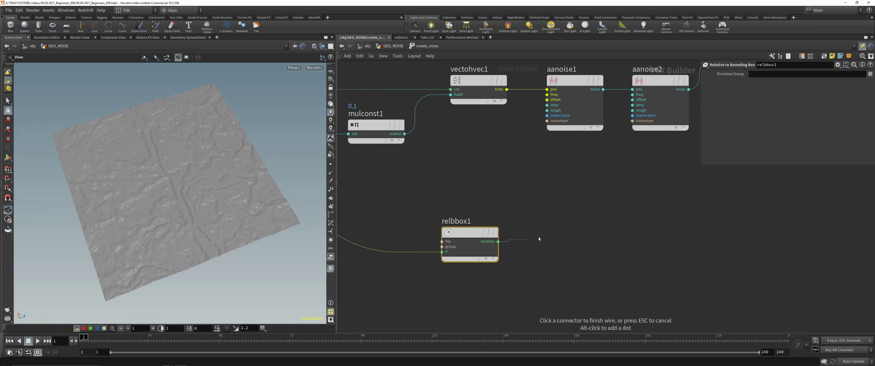
{"action": "middle_click_drag", "start_coordinate": [534, 252], "coordinate": [501, 257]}
{"action": "key", "text": "Tab"}
{"action": "type", "text": "vec to f"}
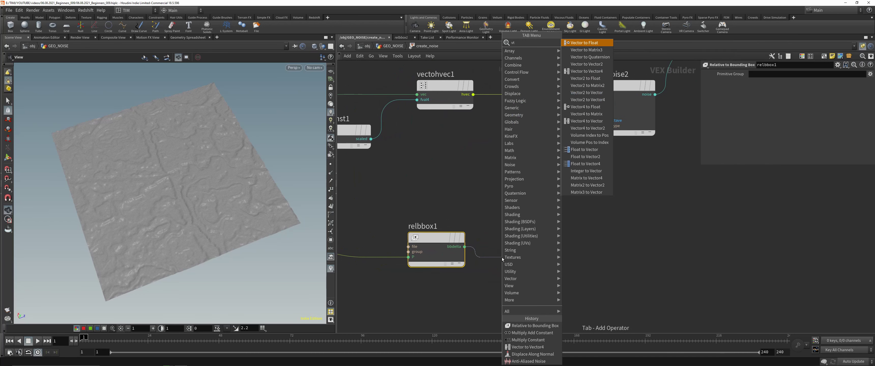
{"action": "left_click", "coordinate": [576, 43]}
{"action": "left_click", "coordinate": [542, 264]}
{"action": "left_click_drag", "start_coordinate": [542, 265], "coordinate": [509, 246]}
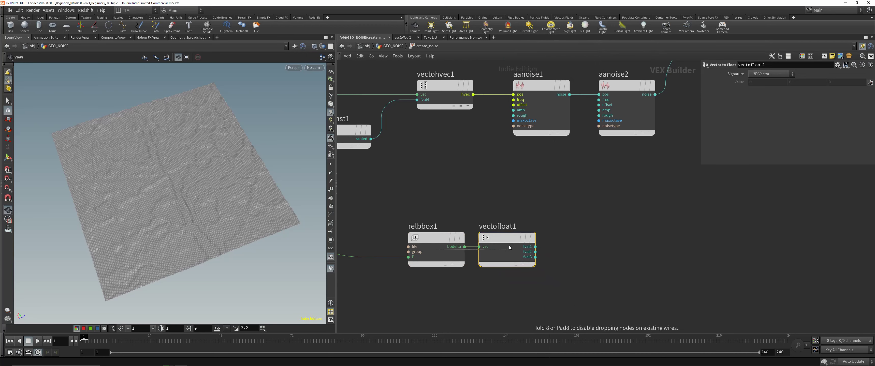
Connect the Vector to Float node's fval3 output to the Displace Along Normal node's scale input and check the grid
{"action": "scroll", "coordinate": [570, 221], "scroll_direction": "down", "scroll_amount": 3}
{"action": "left_click_drag", "start_coordinate": [183, 136], "coordinate": [207, 175]}
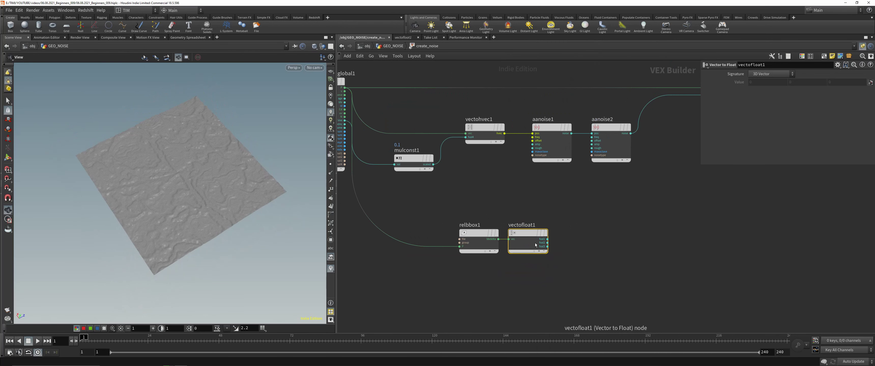
{"action": "scroll", "coordinate": [551, 238], "scroll_direction": "up", "scroll_amount": 3}
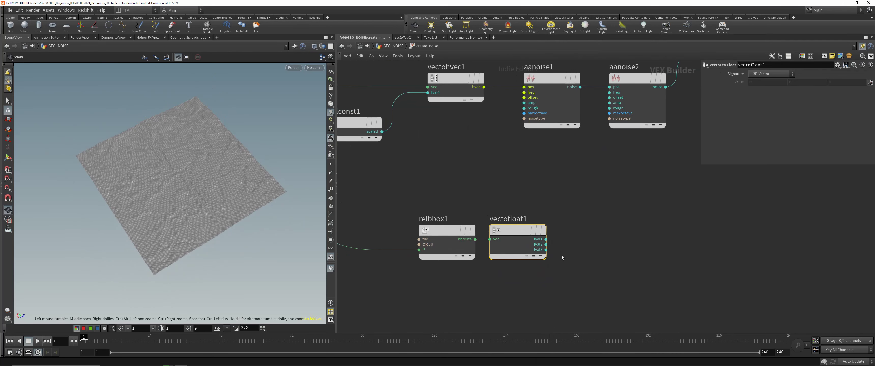
{"action": "left_click", "coordinate": [545, 250]}
{"action": "middle_click_drag", "start_coordinate": [546, 250], "coordinate": [450, 225]}
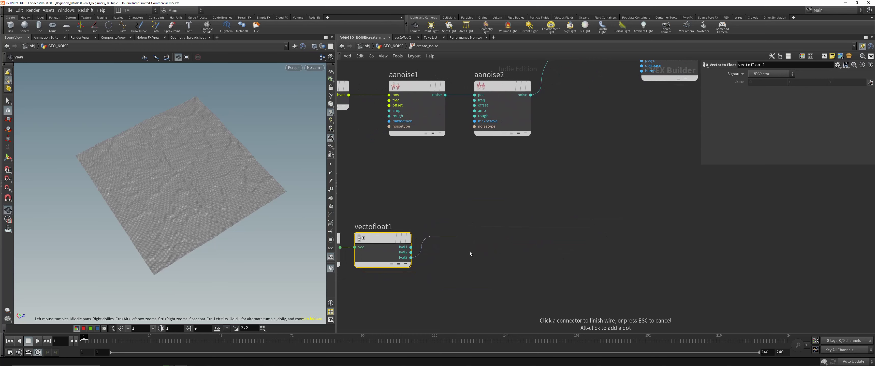
{"action": "middle_click_drag", "start_coordinate": [501, 254], "coordinate": [533, 291]}
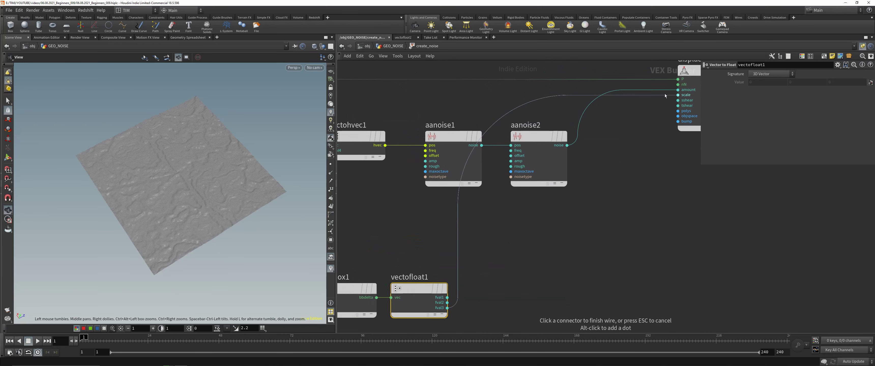
{"action": "left_click", "coordinate": [678, 95]}
{"action": "left_click_drag", "start_coordinate": [151, 120], "coordinate": [243, 181]}
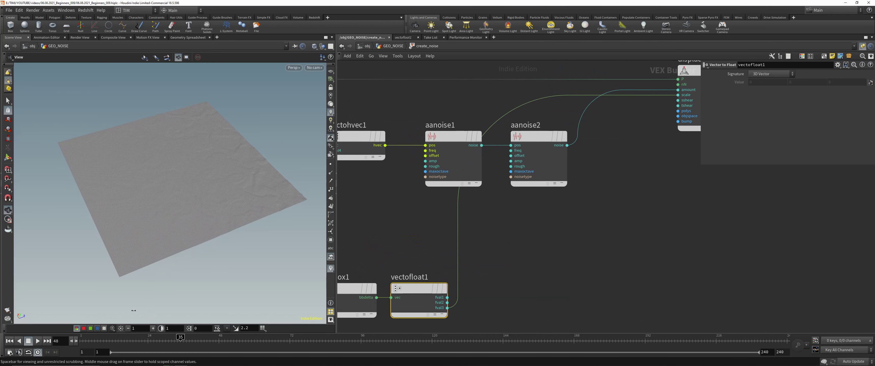
Add a Ramp Parameter node and insert it between the Vector to Float node and the displacement's scale input
{"action": "scroll", "coordinate": [530, 260], "scroll_direction": "down", "scroll_amount": 3}
{"action": "middle_click_drag", "start_coordinate": [518, 235], "coordinate": [536, 232]}
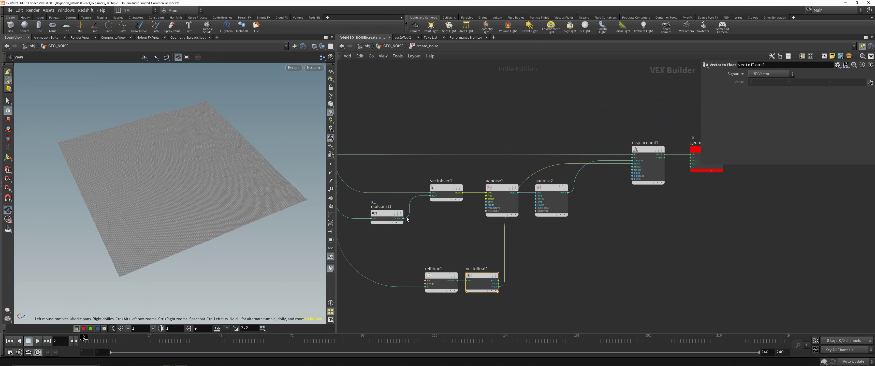
{"action": "scroll", "coordinate": [538, 260], "scroll_direction": "up", "scroll_amount": 1}
{"action": "middle_click_drag", "start_coordinate": [538, 260], "coordinate": [513, 243]}
{"action": "key", "text": "Tab"}
{"action": "type", "text": "ra"}
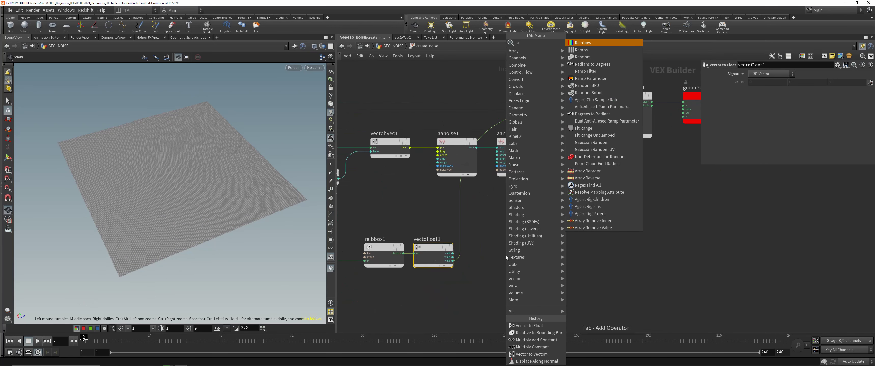
{"action": "type", "text": "mp"}
{"action": "left_click", "coordinate": [590, 57]}
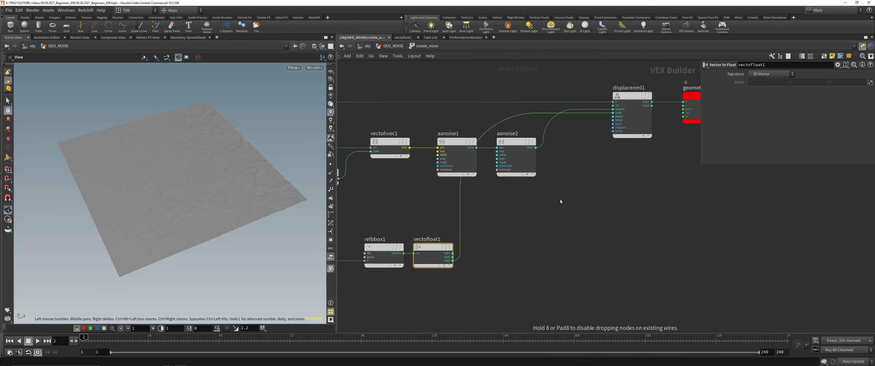
{"action": "left_click", "coordinate": [465, 201]}
{"action": "left_click_drag", "start_coordinate": [466, 200], "coordinate": [525, 253]}
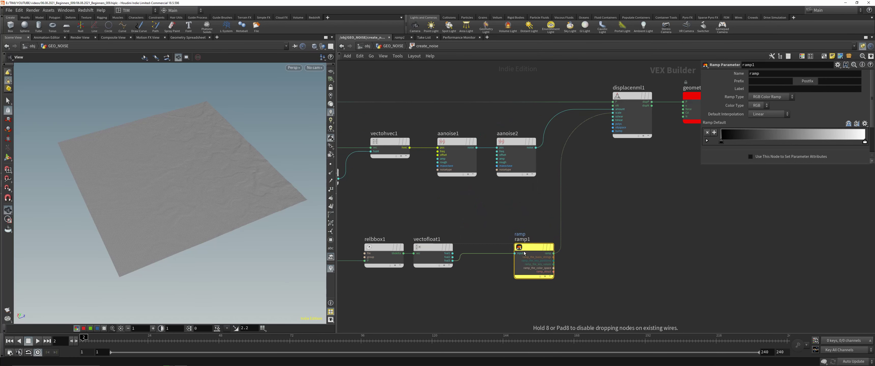
Set the Ramp Parameter's ramp type to Spline Ramp (float), keeping Linear as the default interpolation
{"action": "left_click", "coordinate": [768, 114]}
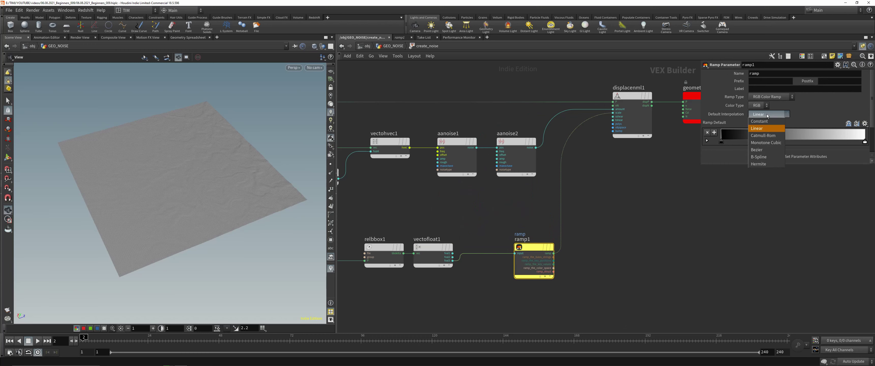
{"action": "left_click", "coordinate": [766, 128]}
{"action": "left_click", "coordinate": [771, 97]}
{"action": "left_click", "coordinate": [768, 109]}
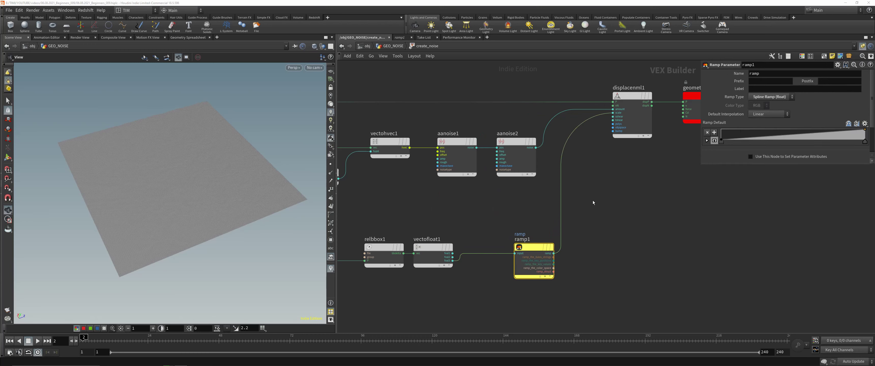
Add a Multiply node and insert it between the Ramp Parameter and the Displace Along Normal node's scale input
{"action": "left_click_drag", "start_coordinate": [525, 251], "coordinate": [510, 251]}
{"action": "key", "text": "Tab"}
{"action": "type", "text": "mul"}
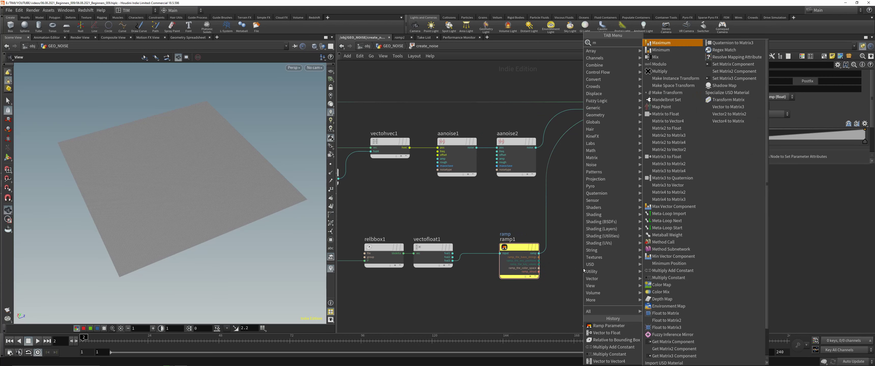
{"action": "left_click", "coordinate": [660, 42]}
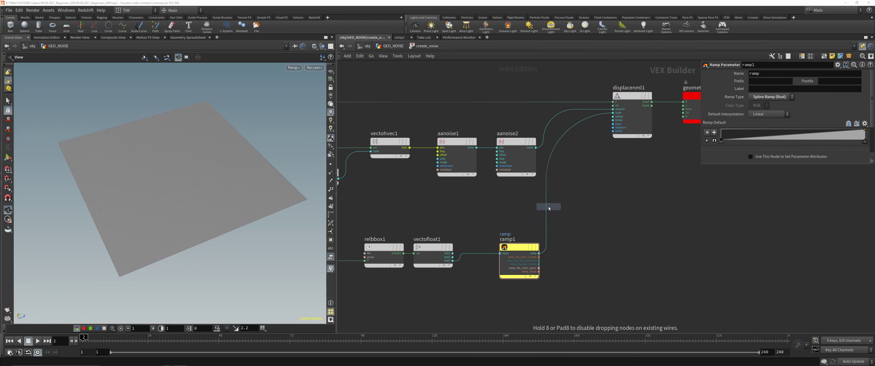
{"action": "left_click", "coordinate": [558, 210]}
{"action": "left_click_drag", "start_coordinate": [558, 210], "coordinate": [605, 252]}
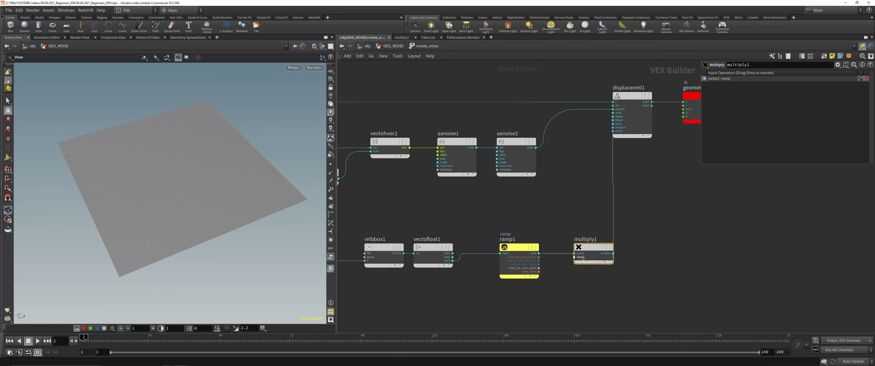
Add a float Parameter node feeding the Multiply node's second input and name the parameter mult_ramp_scale
{"action": "left_click", "coordinate": [574, 257]}
{"action": "key", "text": "Tab"}
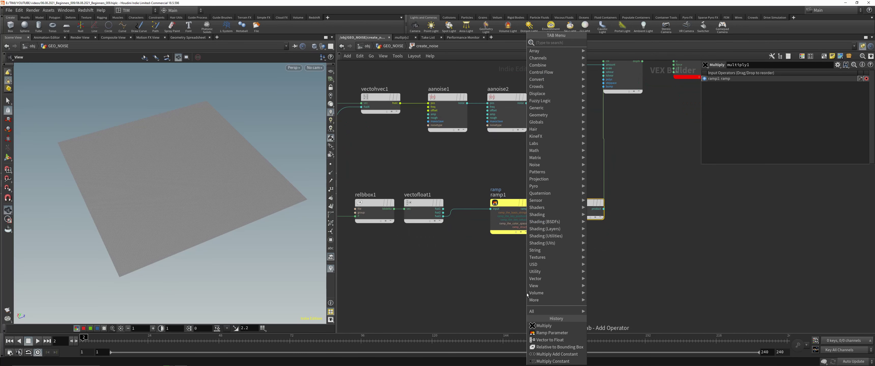
{"action": "type", "text": "parm"}
{"action": "key", "text": "Return"}
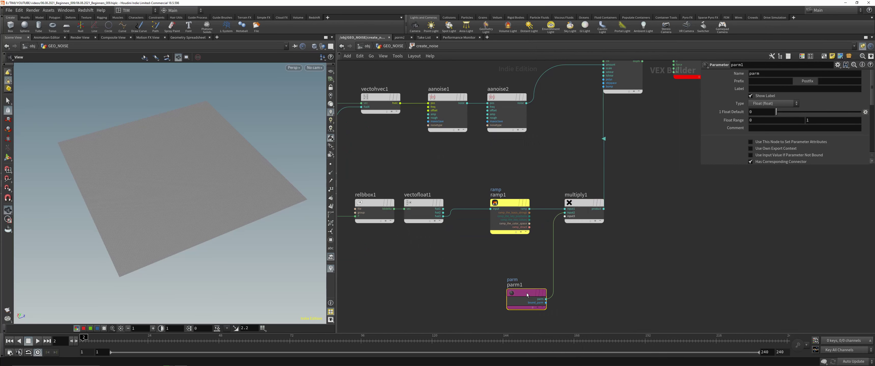
{"action": "left_click", "coordinate": [510, 277]}
{"action": "double_click", "coordinate": [756, 74]}
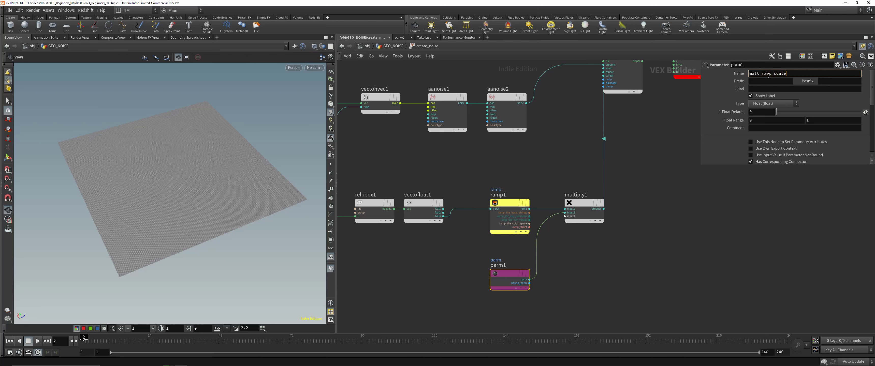
Set the multiplier parameter's label to mult ramp scale, matching its name
{"action": "double_click", "coordinate": [769, 75]}
{"action": "key", "text": "ctrl+c"}
{"action": "left_click", "coordinate": [759, 89]}
{"action": "key", "text": "ctrl+v"}
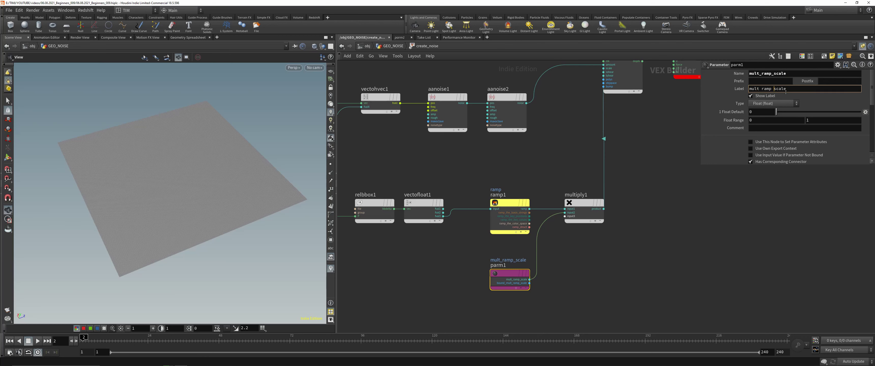
{"action": "key", "text": "Return"}
Return to the GEO_NOISE network and add a middle point with value 1 at about position 0.48 on the create_noise ramp
{"action": "scroll", "coordinate": [555, 207], "scroll_direction": "down", "scroll_amount": 3}
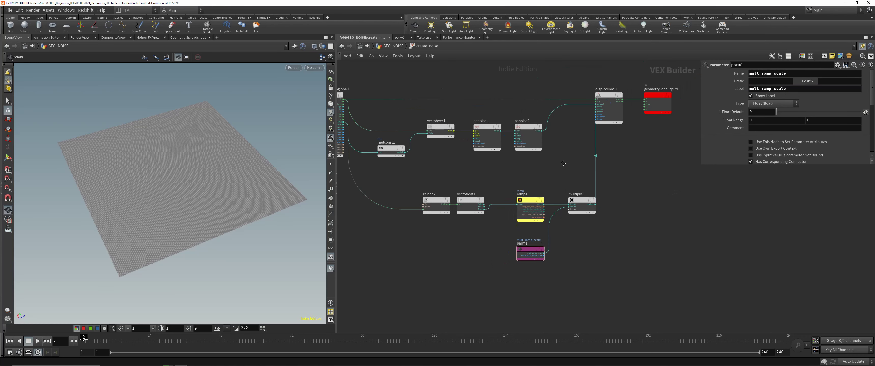
{"action": "middle_click_drag", "start_coordinate": [563, 163], "coordinate": [541, 183]}
{"action": "left_click_drag", "start_coordinate": [674, 180], "coordinate": [576, 98]}
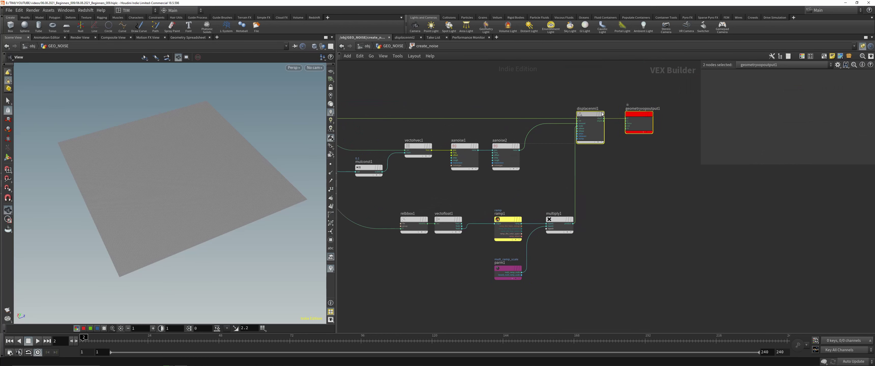
{"action": "left_click", "coordinate": [559, 105]}
{"action": "key", "text": "h"}
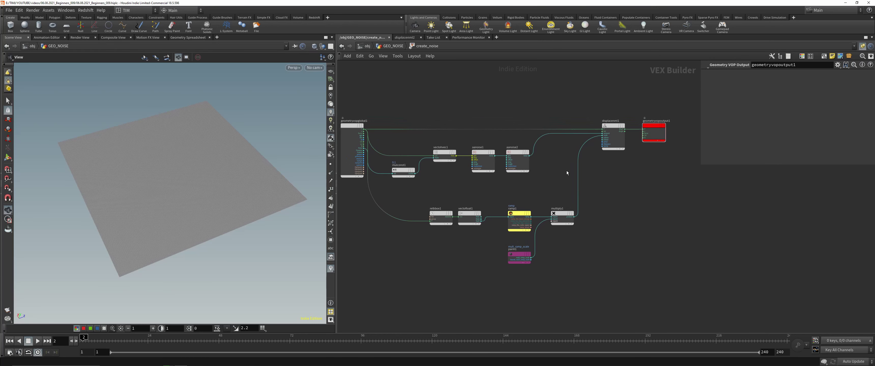
{"action": "key", "text": "u"}
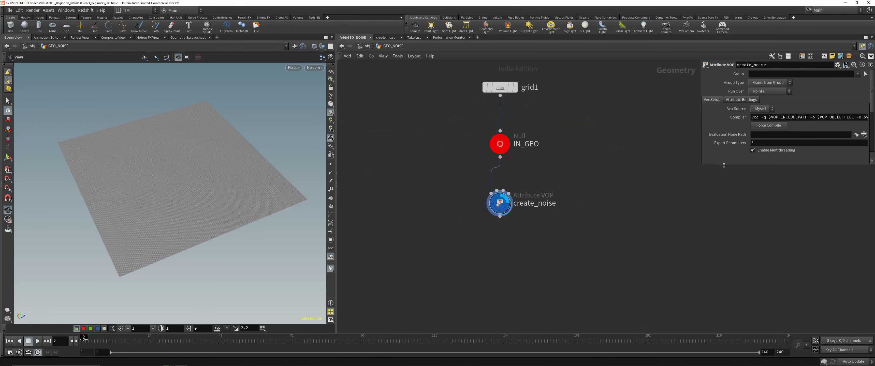
{"action": "left_click_drag", "start_coordinate": [724, 165], "coordinate": [723, 293]}
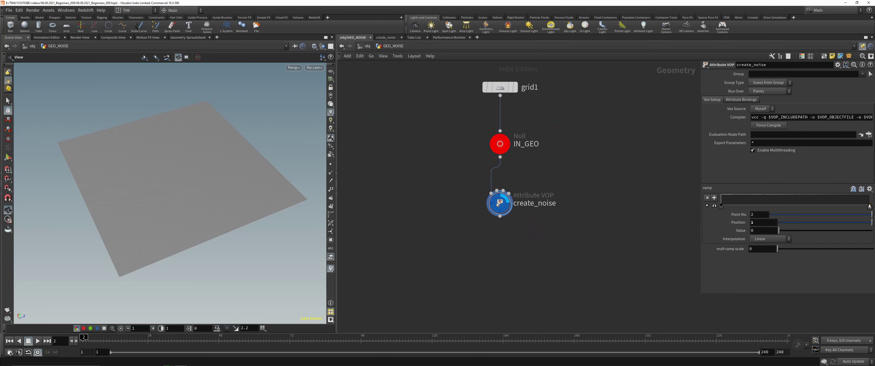
{"action": "left_click_drag", "start_coordinate": [870, 206], "coordinate": [792, 194]}
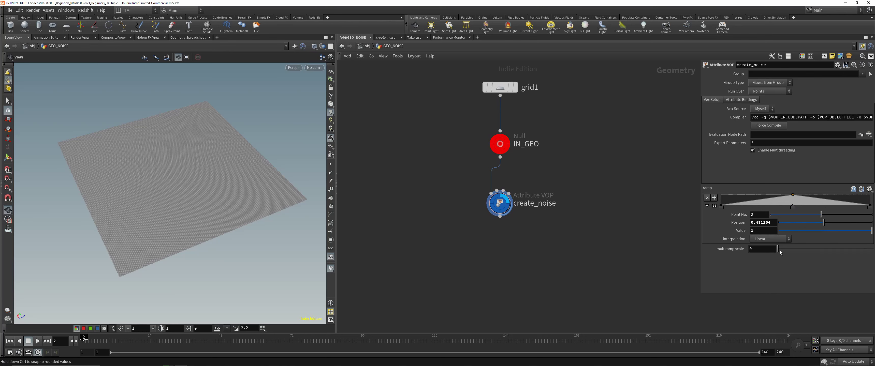
Set mult ramp scale to 5 on the create_noise Attribute VOP
{"action": "left_click_drag", "start_coordinate": [857, 249], "coordinate": [873, 249]}
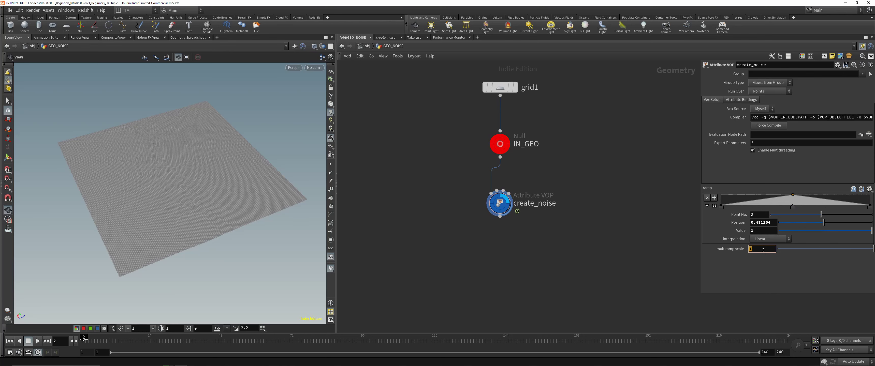
{"action": "type", "text": "5"}
{"action": "key", "text": "Return"}
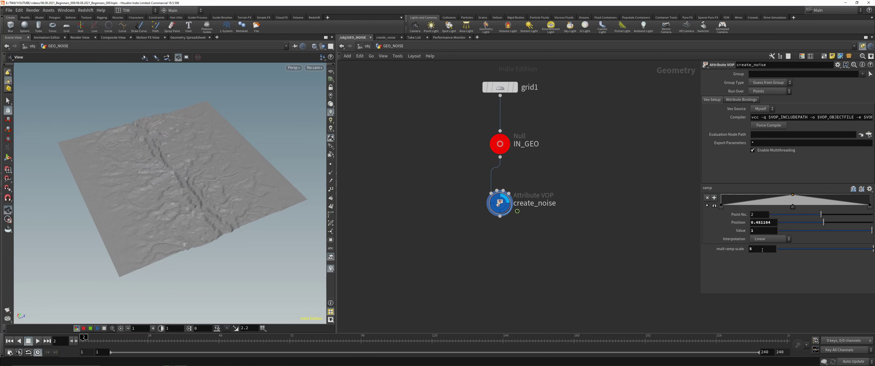
Set the ramp's interpolation to B-Spline and the middle point's position to 0.5
{"action": "left_click", "coordinate": [870, 206]}
{"action": "left_click", "coordinate": [776, 240]}
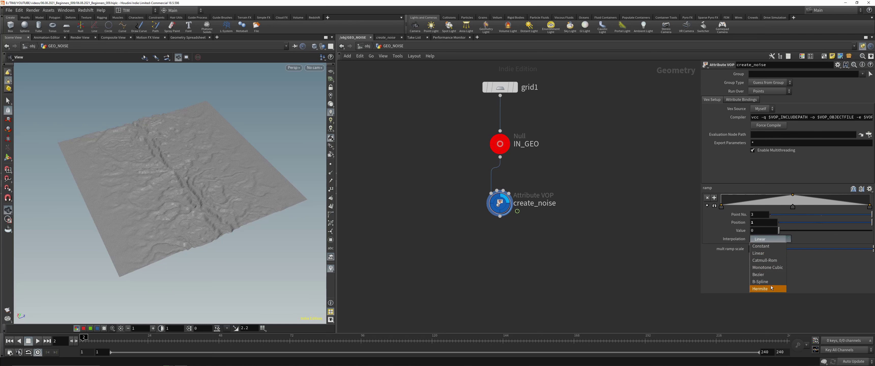
{"action": "left_click", "coordinate": [768, 281]}
{"action": "left_click", "coordinate": [792, 206]}
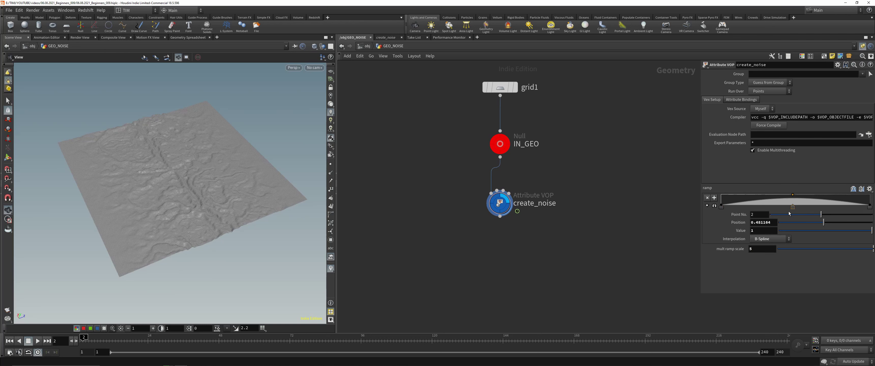
{"action": "left_click", "coordinate": [765, 222]}
{"action": "key", "text": "Return"}
Play the animation and set the time Multiply Constant's multiplier to 0.35 inside create_noise, returning to the GEO_NOISE network
{"action": "left_click_drag", "start_coordinate": [223, 207], "coordinate": [231, 192]}
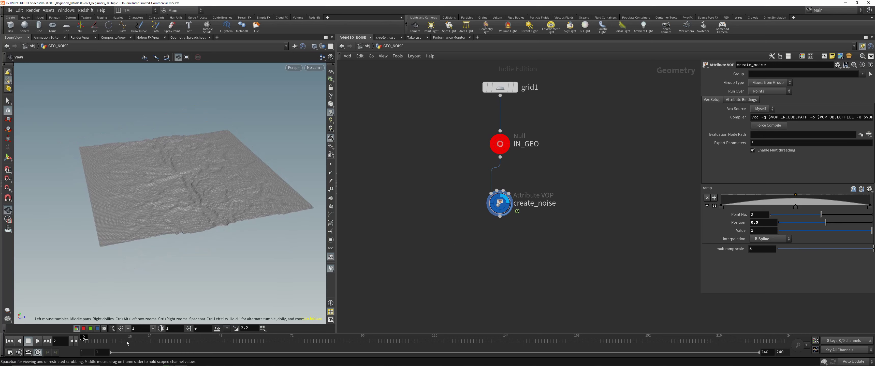
{"action": "left_click", "coordinate": [37, 341]}
{"action": "left_click_drag", "start_coordinate": [127, 231], "coordinate": [172, 206]}
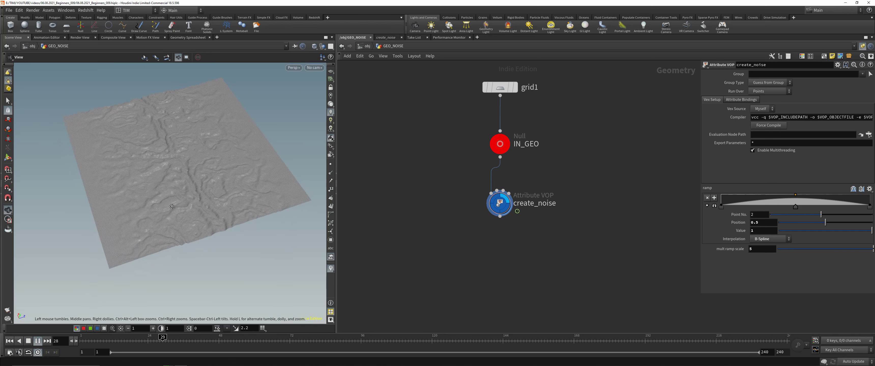
{"action": "double_click", "coordinate": [500, 203]}
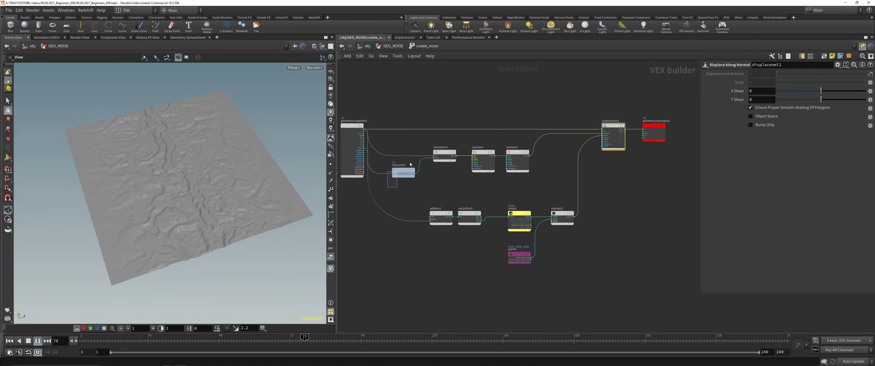
{"action": "left_click_drag", "start_coordinate": [411, 164], "coordinate": [411, 165]}
{"action": "left_click", "coordinate": [761, 82]}
{"action": "key", "text": "BackSpace"}
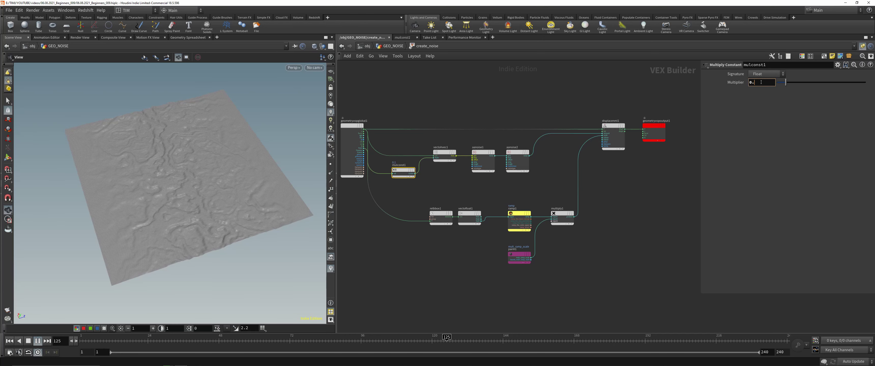
{"action": "type", "text": "35"}
{"action": "key", "text": "Return"}
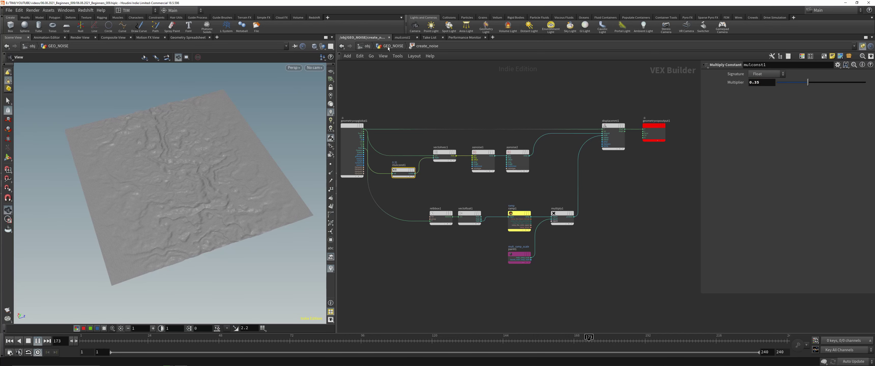
{"action": "left_click", "coordinate": [391, 46]}
Inspect the animated grid, stop playback, and try the Hill, Linear, Round, Sharp, Smooth and Steps presets on the ramp
{"action": "left_click_drag", "start_coordinate": [204, 160], "coordinate": [203, 178]}
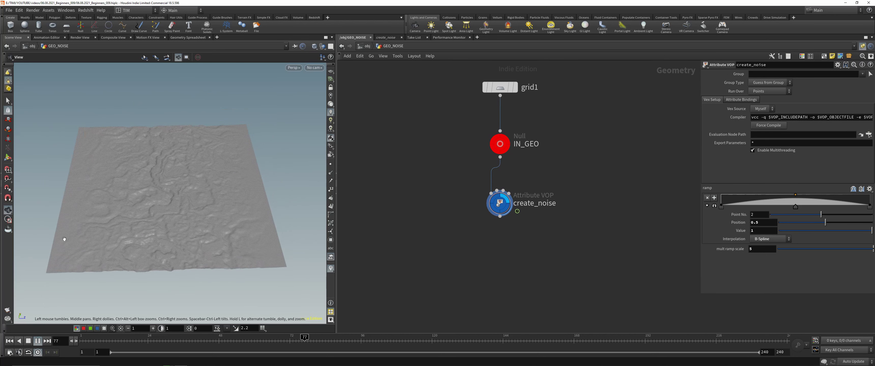
{"action": "left_click_drag", "start_coordinate": [109, 193], "coordinate": [119, 190]}
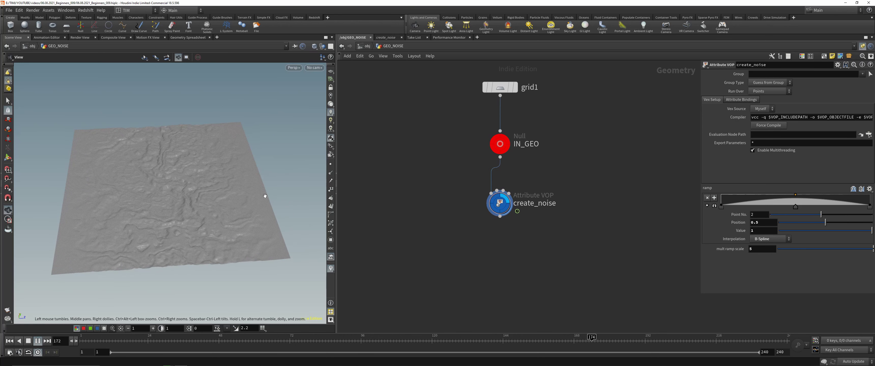
{"action": "left_click_drag", "start_coordinate": [182, 201], "coordinate": [204, 190]}
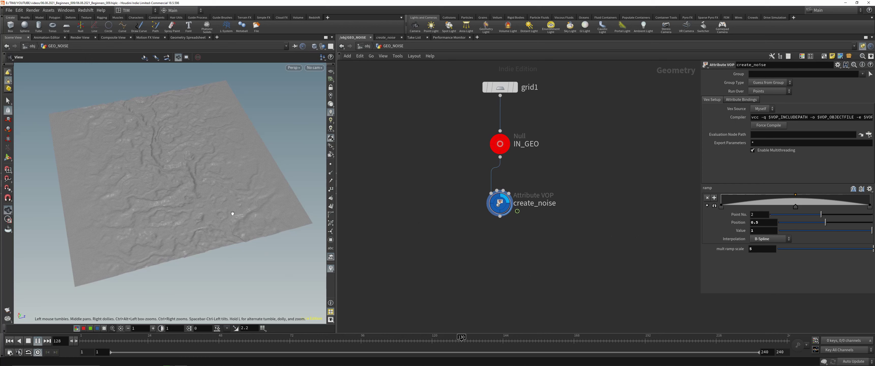
{"action": "mouse_move", "coordinate": [226, 210]}
{"action": "left_mouse_down"}
{"action": "mouse_move", "coordinate": [223, 113]}
{"action": "mouse_move", "coordinate": [217, 208]}
{"action": "left_mouse_up"}
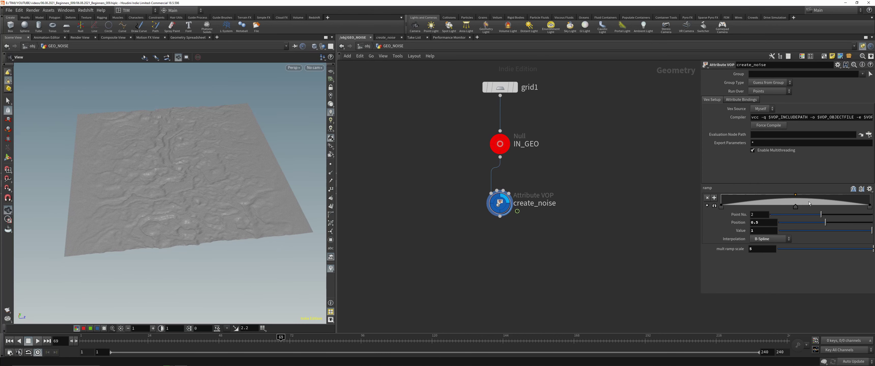
{"action": "left_click", "coordinate": [866, 204]}
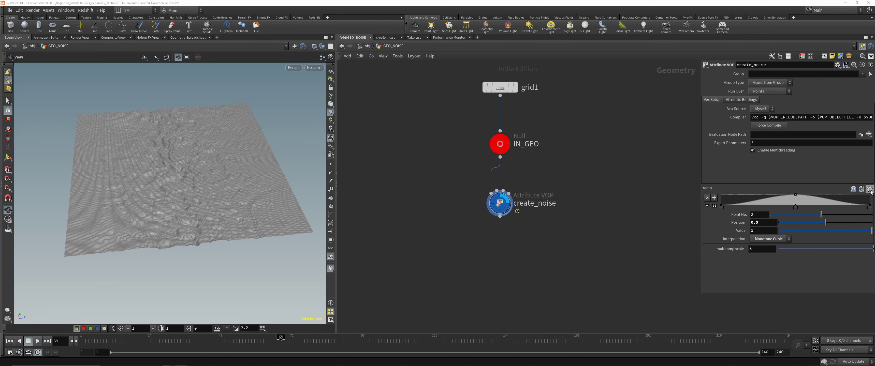
{"action": "left_click", "coordinate": [869, 189]}
{"action": "left_click", "coordinate": [866, 211]}
{"action": "left_click", "coordinate": [870, 190]}
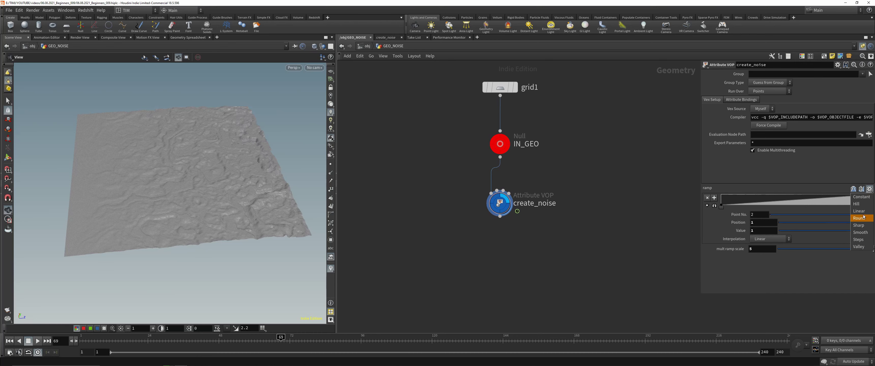
{"action": "left_click", "coordinate": [863, 218]}
{"action": "left_click", "coordinate": [870, 189]}
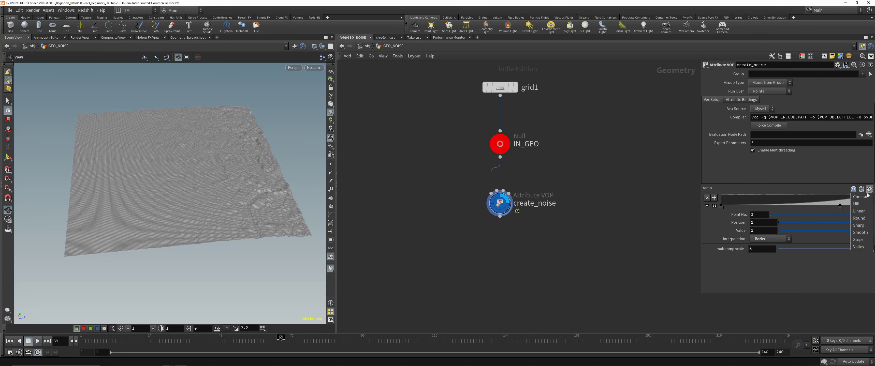
{"action": "left_click", "coordinate": [861, 226]}
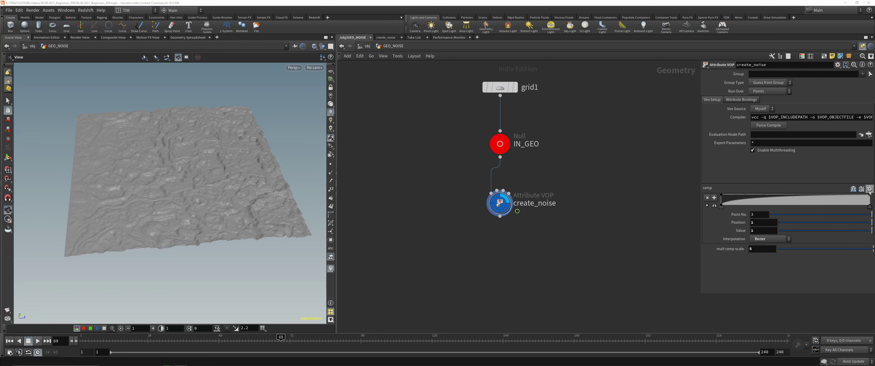
{"action": "left_click", "coordinate": [870, 189]}
{"action": "left_click", "coordinate": [861, 233]}
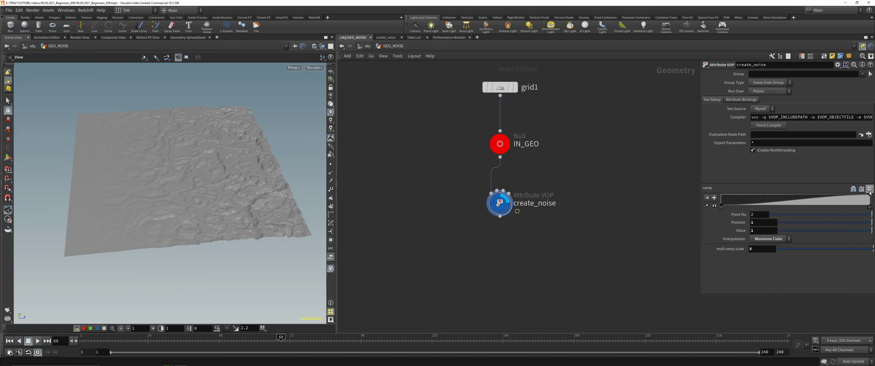
{"action": "left_click", "coordinate": [870, 189]}
{"action": "left_click", "coordinate": [863, 232]}
{"action": "left_click", "coordinate": [870, 189]}
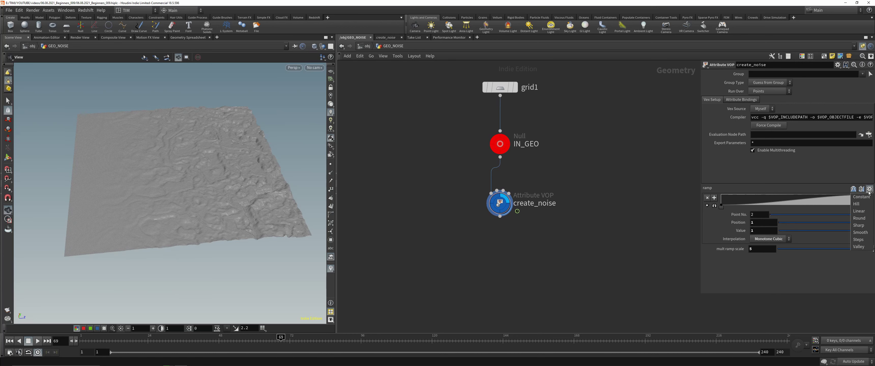
{"action": "left_click", "coordinate": [863, 240]}
Apply the Valley preset to the ramp and scrub the timeline to frame 59 to check the displacement
{"action": "left_click", "coordinate": [870, 189]}
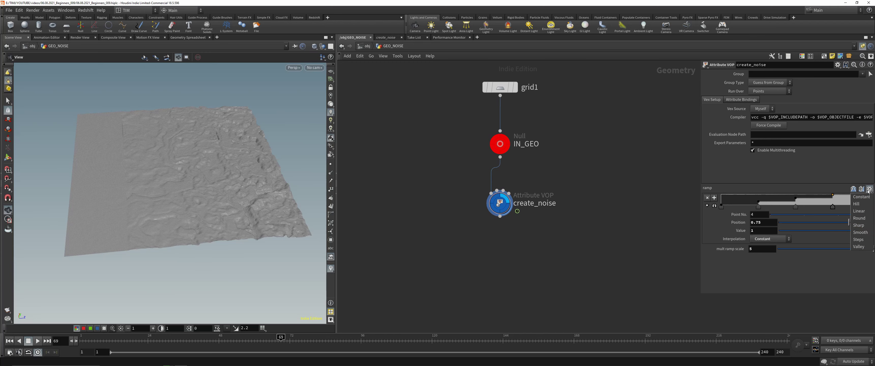
{"action": "left_click", "coordinate": [861, 248]}
{"action": "left_click_drag", "start_coordinate": [136, 289], "coordinate": [111, 328]}
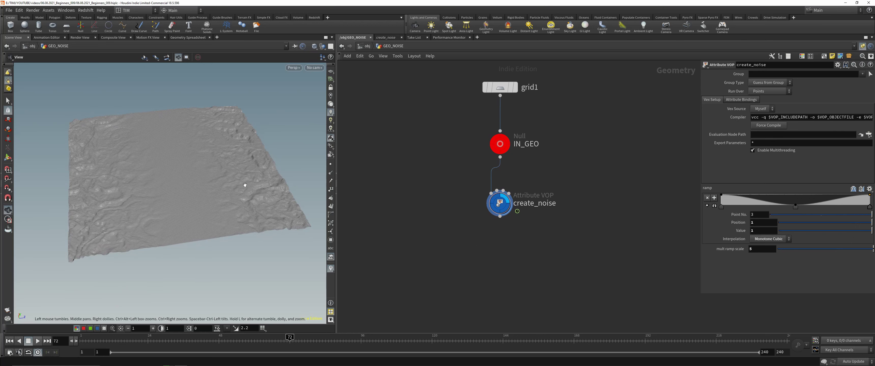
{"action": "mouse_move", "coordinate": [204, 234]}
{"action": "left_mouse_down"}
{"action": "mouse_move", "coordinate": [184, 202]}
{"action": "mouse_move", "coordinate": [203, 235]}
{"action": "left_mouse_up"}
{"action": "left_click_drag", "start_coordinate": [289, 337], "coordinate": [252, 336]}
{"action": "left_click_drag", "start_coordinate": [206, 235], "coordinate": [189, 194]}
Add a Sphere node beside the grid chain, display it, and turn on the viewport's reference grid
{"action": "scroll", "coordinate": [522, 204], "scroll_direction": "down", "scroll_amount": 2}
{"action": "middle_click_drag", "start_coordinate": [540, 140], "coordinate": [505, 186]}
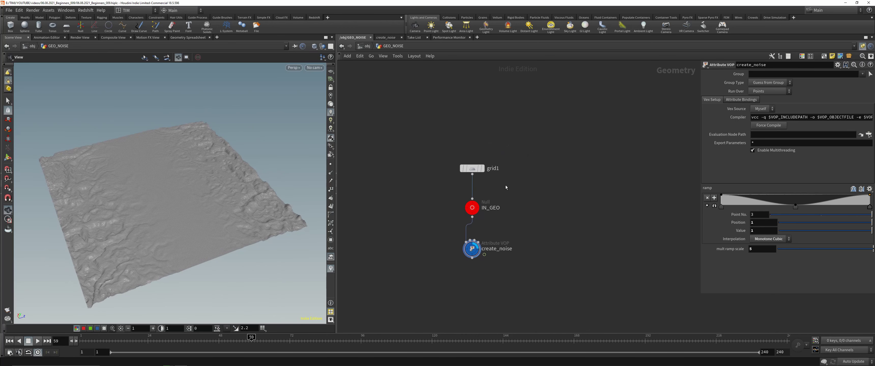
{"action": "scroll", "coordinate": [439, 184], "scroll_direction": "up", "scroll_amount": 2}
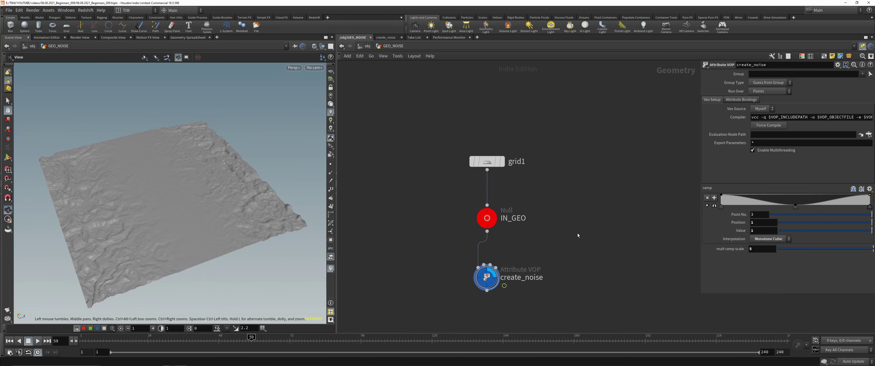
{"action": "middle_click_drag", "start_coordinate": [578, 234], "coordinate": [540, 215]}
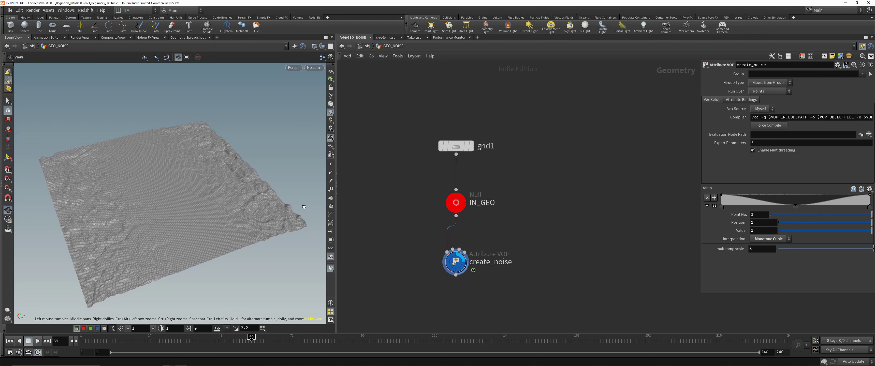
{"action": "scroll", "coordinate": [474, 162], "scroll_direction": "down", "scroll_amount": 2}
{"action": "scroll", "coordinate": [482, 147], "scroll_direction": "up", "scroll_amount": 2}
{"action": "middle_click_drag", "start_coordinate": [548, 135], "coordinate": [505, 151]}
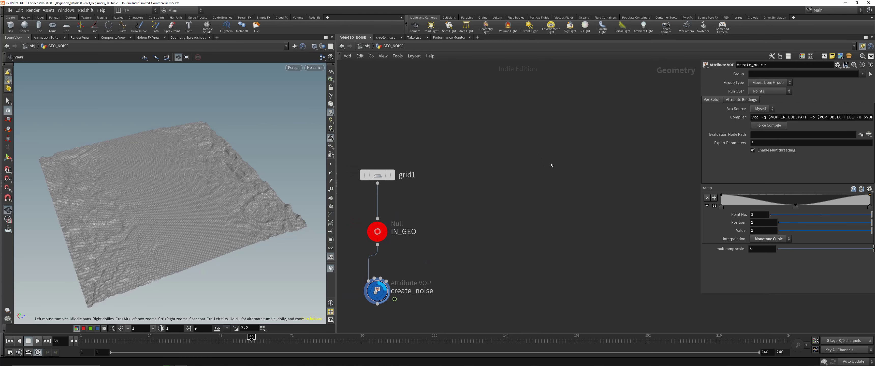
{"action": "key", "text": "Tab"}
{"action": "type", "text": "sp"}
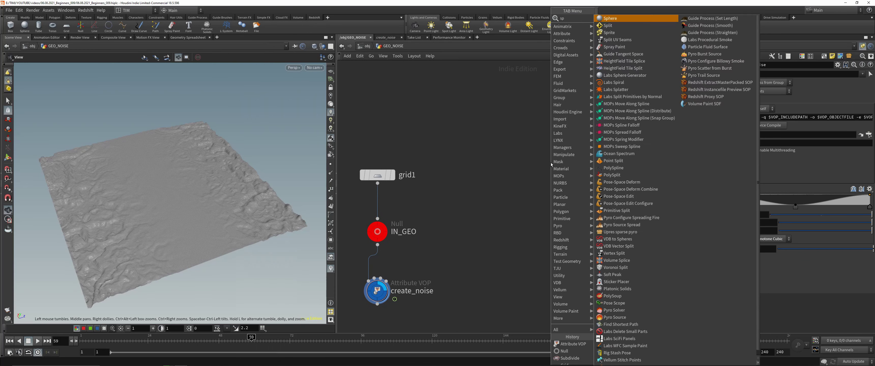
{"action": "key", "text": "Return"}
{"action": "left_click", "coordinate": [551, 163]}
{"action": "left_click_drag", "start_coordinate": [551, 164], "coordinate": [555, 139]}
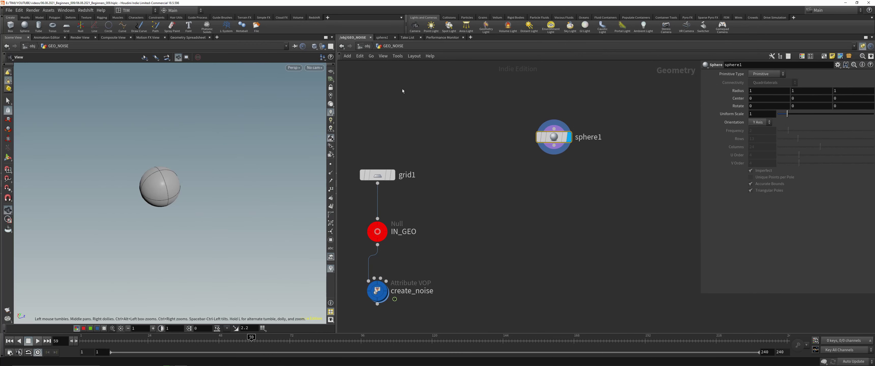
{"action": "left_click", "coordinate": [331, 72]}
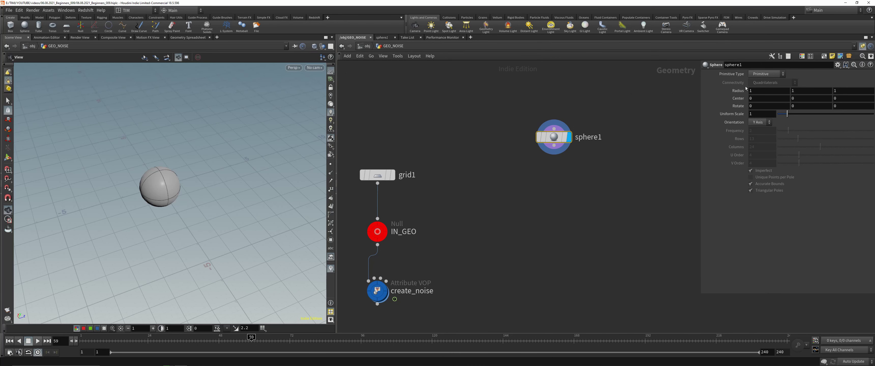
Add a Scatter node fed by the sphere, display it, and tidy the spacing between the two nodes
{"action": "right_click", "coordinate": [554, 145]}
{"action": "type", "text": "mou"}
{"action": "key", "text": "Return"}
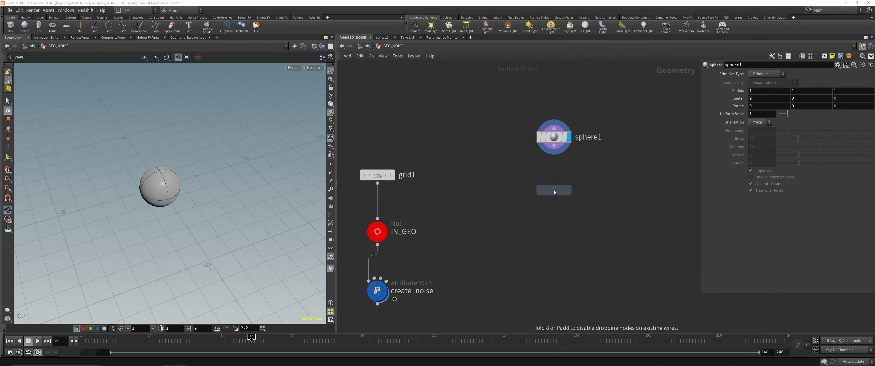
{"action": "left_click", "coordinate": [554, 191]}
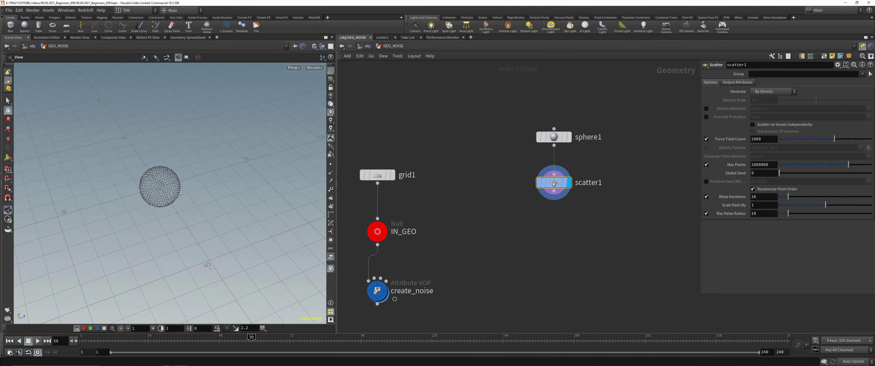
{"action": "left_click_drag", "start_coordinate": [554, 184], "coordinate": [553, 176]}
{"action": "left_click_drag", "start_coordinate": [553, 138], "coordinate": [554, 122]}
{"action": "scroll", "coordinate": [501, 180], "scroll_direction": "down", "scroll_amount": 1}
{"action": "middle_click_drag", "start_coordinate": [503, 174], "coordinate": [487, 198]}
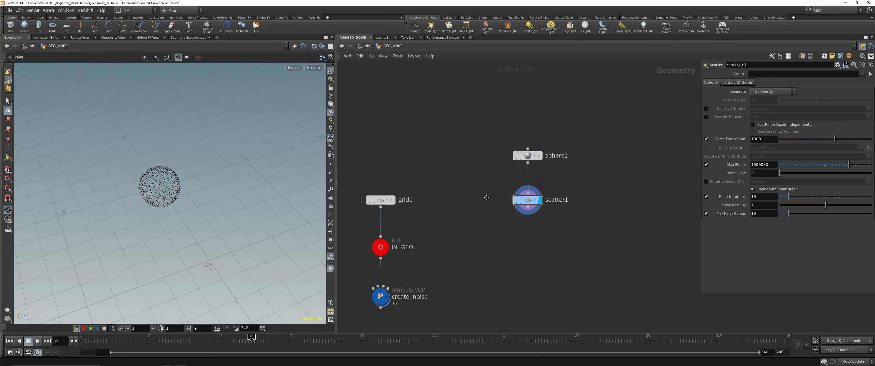
Insert a VDB from Polygons node on the wire between the sphere and the Scatter node, and display it
{"action": "scroll", "coordinate": [509, 179], "scroll_direction": "up", "scroll_amount": 3}
{"action": "left_click_drag", "start_coordinate": [535, 142], "coordinate": [536, 76]}
{"action": "left_click", "coordinate": [492, 131]}
{"action": "middle_click_drag", "start_coordinate": [482, 148], "coordinate": [453, 191]}
{"action": "key", "text": "Tab"}
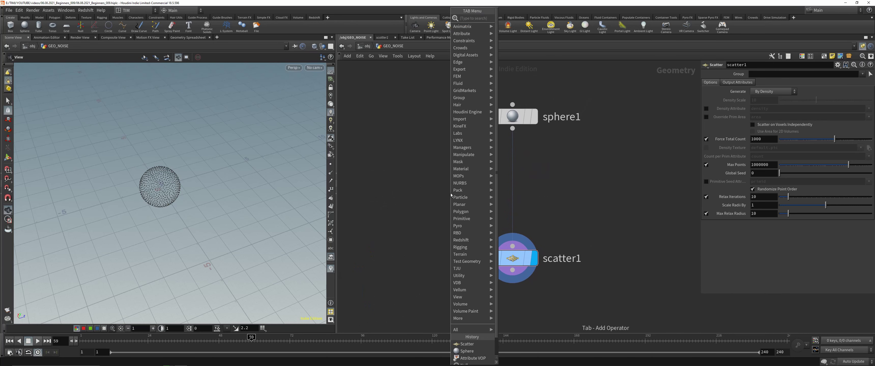
{"action": "type", "text": "vd"}
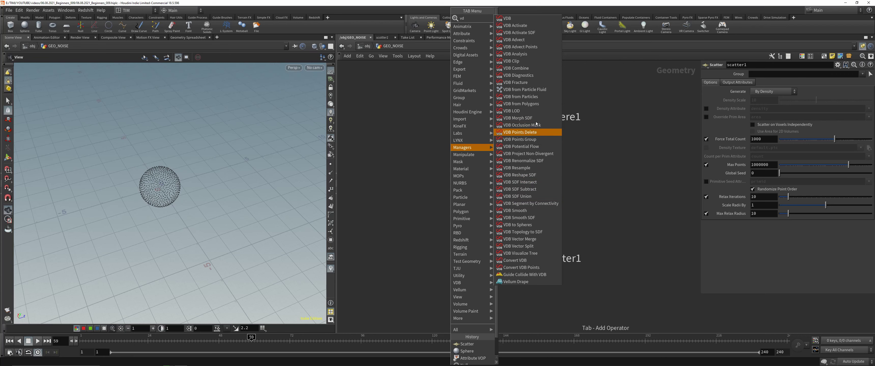
{"action": "left_click", "coordinate": [536, 106]}
{"action": "left_click_drag", "start_coordinate": [540, 164], "coordinate": [512, 167]}
{"action": "left_click_drag", "start_coordinate": [449, 192], "coordinate": [598, 132]}
{"action": "key", "text": "r"}
Display the sphere, set its Primitive Type to Polygon, and raise its Frequency for a denser mesh
{"action": "left_click_drag", "start_coordinate": [442, 140], "coordinate": [565, 98]}
{"action": "key", "text": "r"}
{"action": "left_click", "coordinate": [761, 75]}
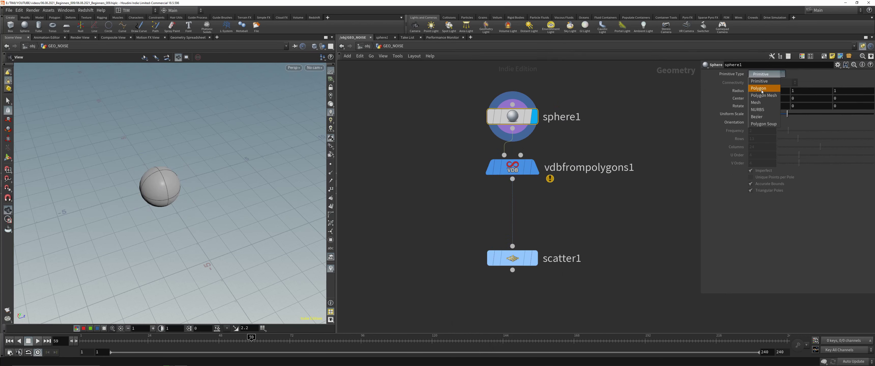
{"action": "left_click", "coordinate": [763, 88]}
{"action": "left_click_drag", "start_coordinate": [788, 131], "coordinate": [874, 124]}
Display the VDB from Polygons node and switch its output from Distance VDB to Fog VDB density
{"action": "left_click_drag", "start_coordinate": [453, 139], "coordinate": [574, 185]}
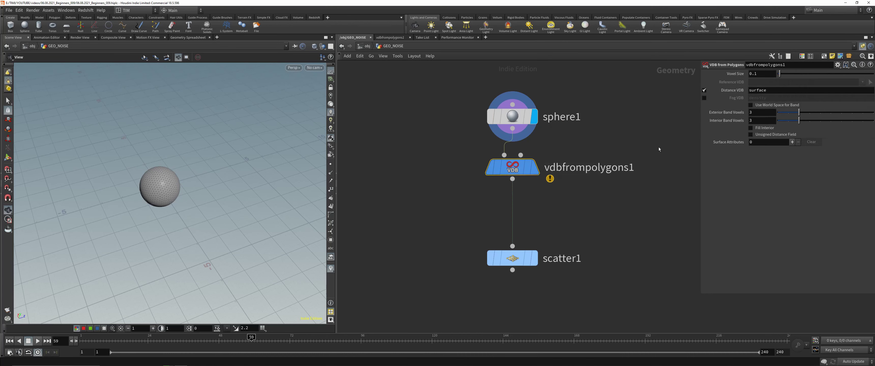
{"action": "key", "text": "r"}
{"action": "left_click", "coordinate": [704, 90]}
{"action": "left_click", "coordinate": [705, 98]}
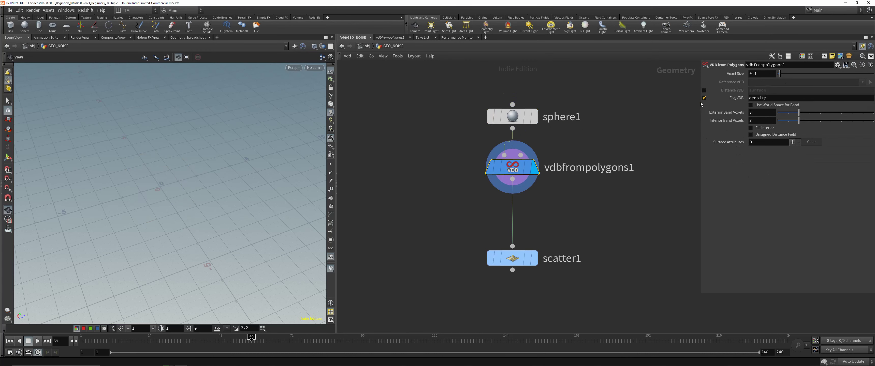
Display the Scatter node, rewind to frame 1, and set Force Total Count to 25
{"action": "left_click_drag", "start_coordinate": [542, 246], "coordinate": [451, 279]}
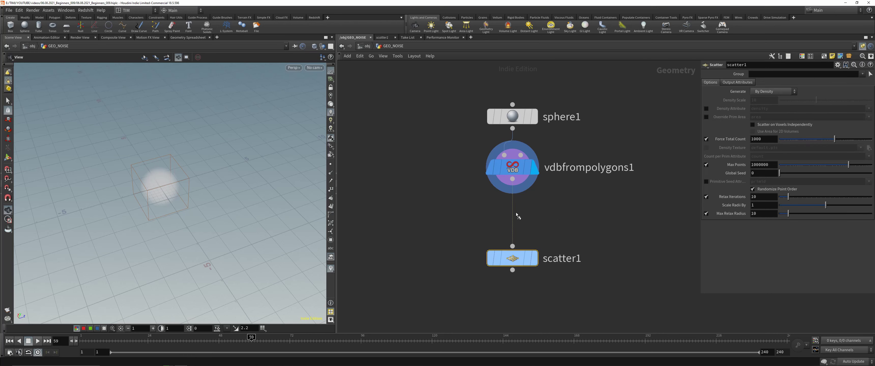
{"action": "key", "text": "r"}
{"action": "left_click_drag", "start_coordinate": [171, 193], "coordinate": [169, 180]}
{"action": "scroll", "coordinate": [170, 190], "scroll_direction": "up", "scroll_amount": 4}
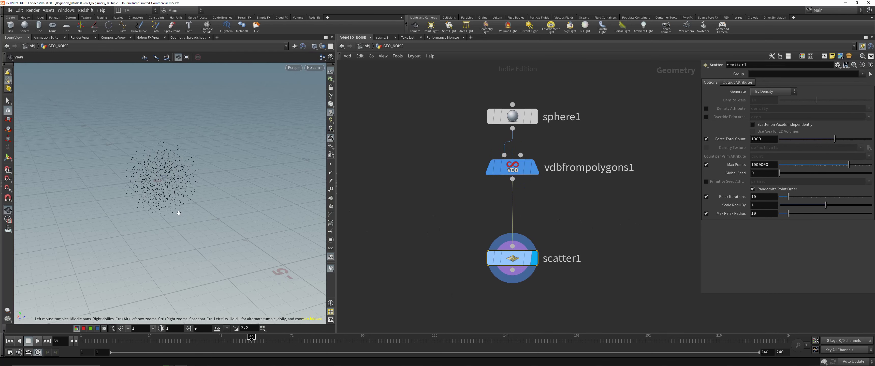
{"action": "left_click", "coordinate": [9, 341]}
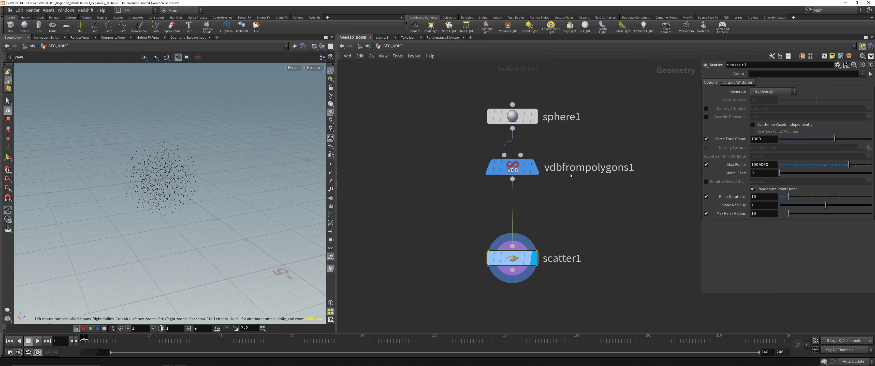
{"action": "left_click", "coordinate": [765, 138]}
{"action": "type", "text": "25"}
{"action": "key", "text": "Return"}
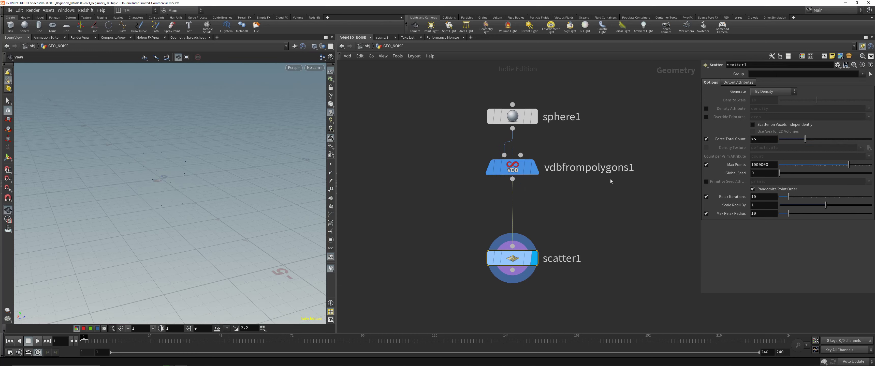
Lay out the sphere, VDB from Polygons and Scatter nodes in a compact column apart from the grid chain
{"action": "scroll", "coordinate": [503, 229], "scroll_direction": "down", "scroll_amount": 3}
{"action": "left_click_drag", "start_coordinate": [473, 288], "coordinate": [545, 149]}
{"action": "key", "text": "l"}
{"action": "left_click", "coordinate": [483, 155]}
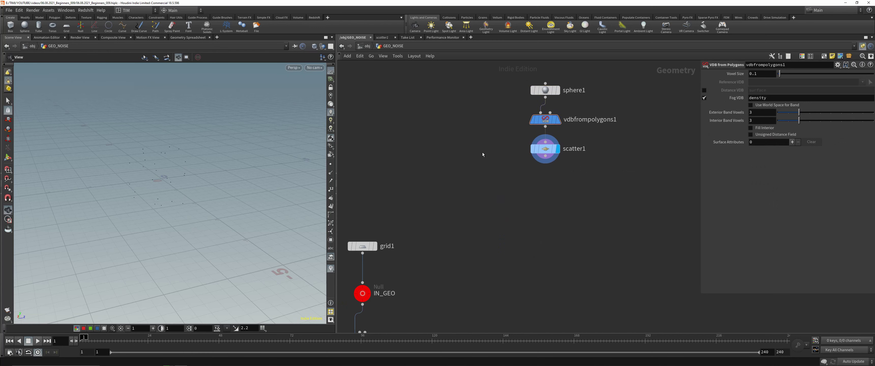
{"action": "scroll", "coordinate": [483, 154], "scroll_direction": "up", "scroll_amount": 3}
{"action": "middle_click_drag", "start_coordinate": [482, 155], "coordinate": [489, 196]}
{"action": "scroll", "coordinate": [272, 200], "scroll_direction": "up", "scroll_amount": 2}
{"action": "left_click_drag", "start_coordinate": [217, 173], "coordinate": [204, 190]}
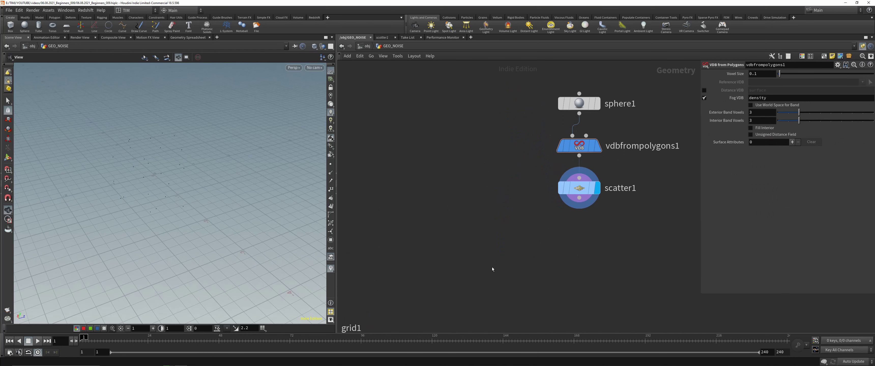
Add a Copy to Points node and wire the Scatter output into its target points input
{"action": "key", "text": "Tab"}
{"action": "type", "text": "cop"}
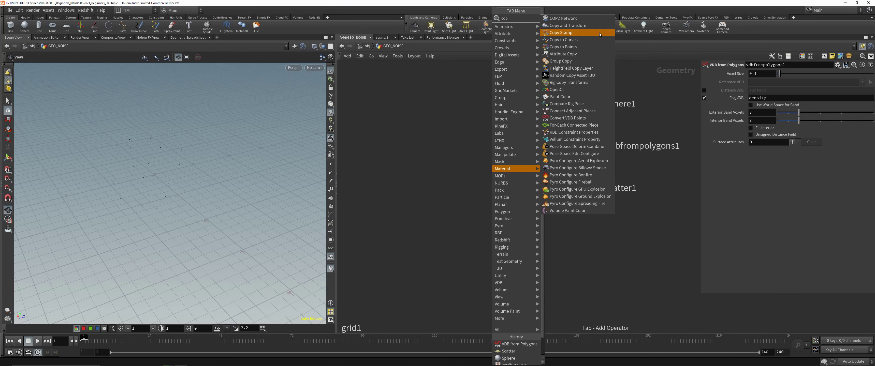
{"action": "left_click", "coordinate": [574, 47]}
{"action": "left_click", "coordinate": [525, 248]}
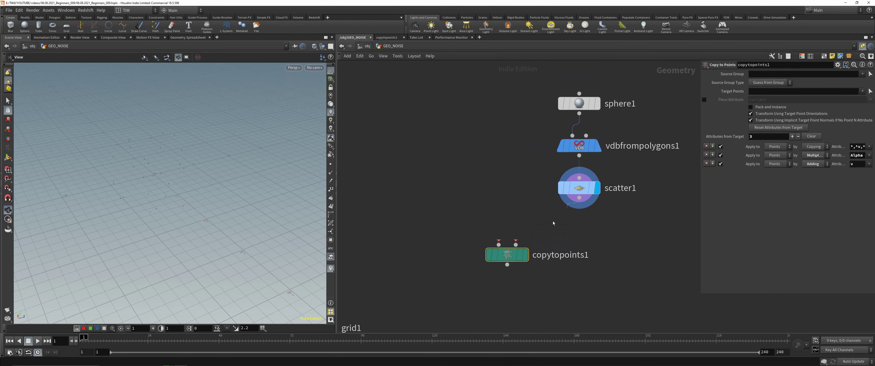
{"action": "left_click_drag", "start_coordinate": [554, 223], "coordinate": [498, 245]}
Create a Box node wired into the first input of the Copy to Points node
{"action": "left_click", "coordinate": [499, 245]}
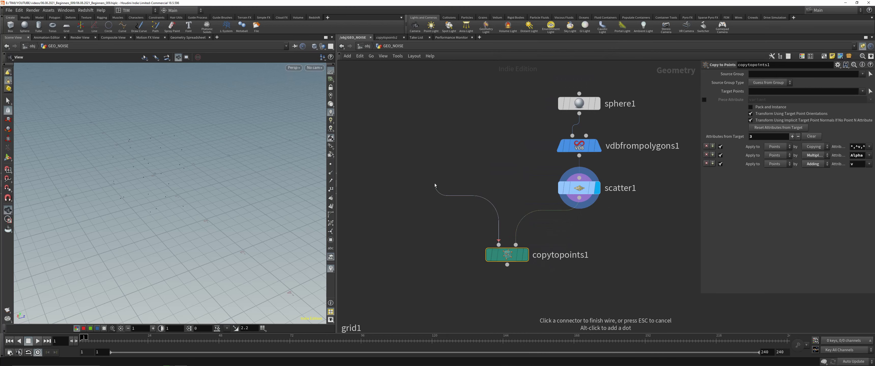
{"action": "key", "text": "Tab"}
{"action": "type", "text": "box"}
{"action": "key", "text": "Return"}
{"action": "left_click", "coordinate": [434, 185]}
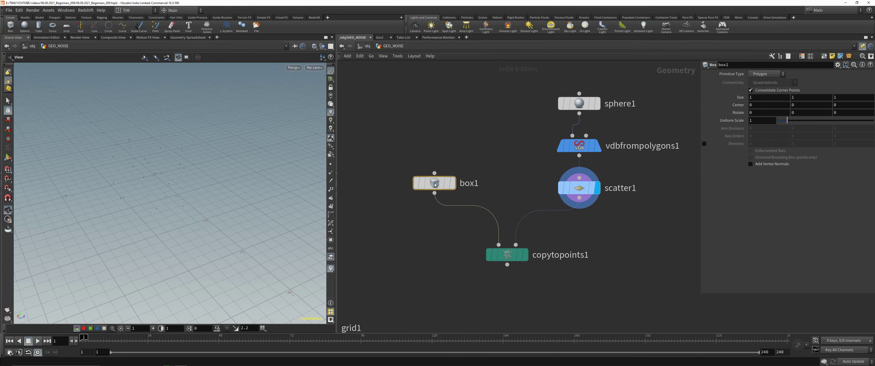
Display the Copy to Points node and move it lower to make room beneath the Scatter node
{"action": "left_click", "coordinate": [526, 255]}
{"action": "left_click_drag", "start_coordinate": [518, 255], "coordinate": [519, 274]}
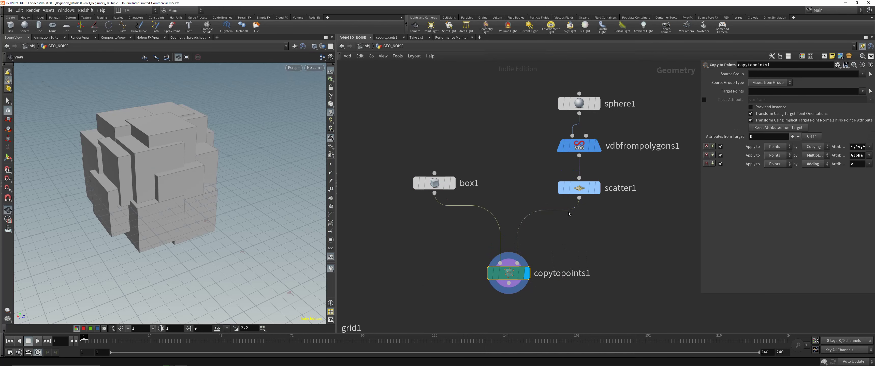
{"action": "left_click_drag", "start_coordinate": [578, 192], "coordinate": [578, 187]}
{"action": "scroll", "coordinate": [564, 204], "scroll_direction": "down", "scroll_amount": 2}
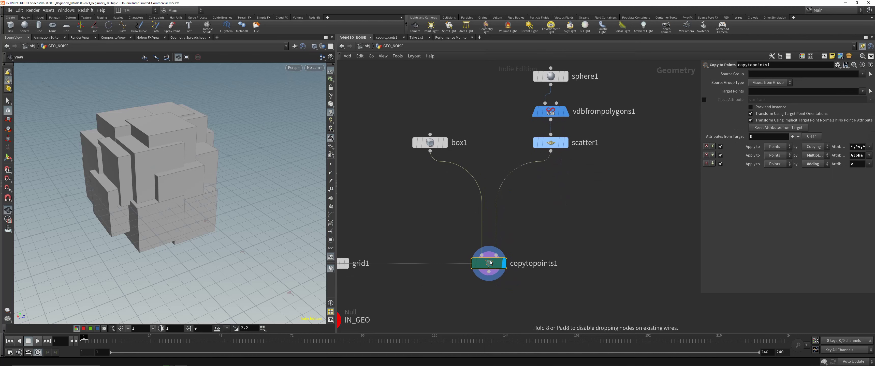
Add an Attribute Randomize node below the Scatter node and place a duplicate of it underneath
{"action": "key", "text": "Tab"}
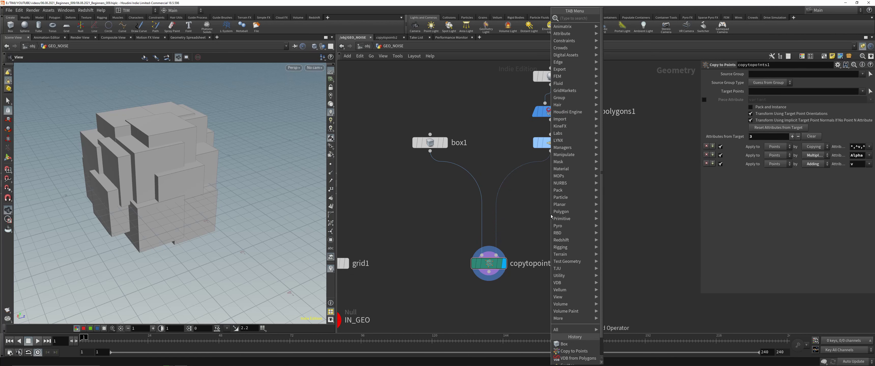
{"action": "mouse_move", "coordinate": [570, 211]}
{"action": "left_click", "coordinate": [638, 47]}
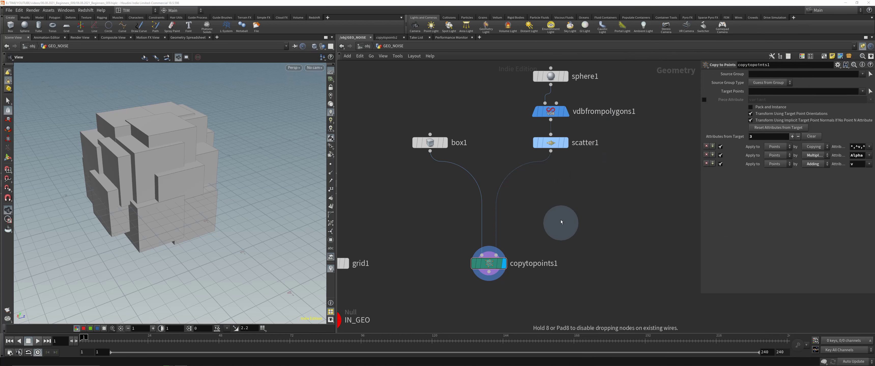
{"action": "left_click", "coordinate": [559, 186]}
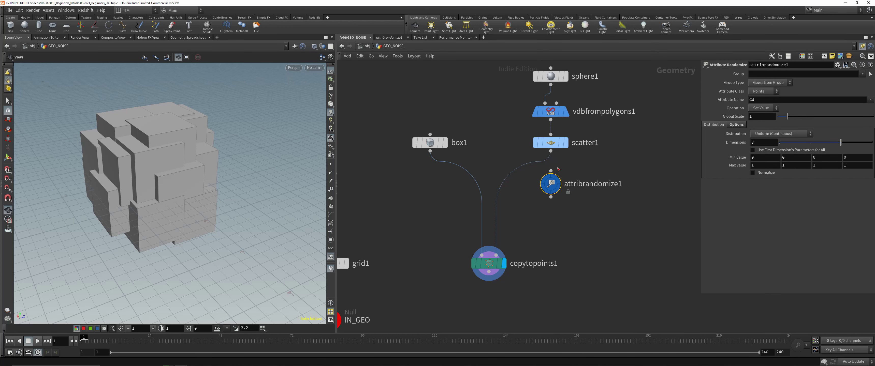
{"action": "left_click_drag", "start_coordinate": [553, 186], "coordinate": [554, 228], "text": "alt"}
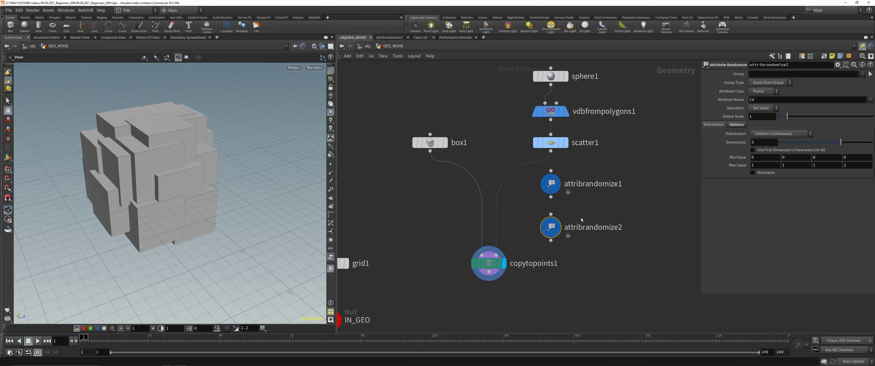
Wire the first Attribute Randomize node between Scatter and Copy to Points, display it, and space the duplicate below
{"action": "left_click", "coordinate": [593, 184]}
{"action": "middle_click_drag", "start_coordinate": [605, 168], "coordinate": [589, 152]}
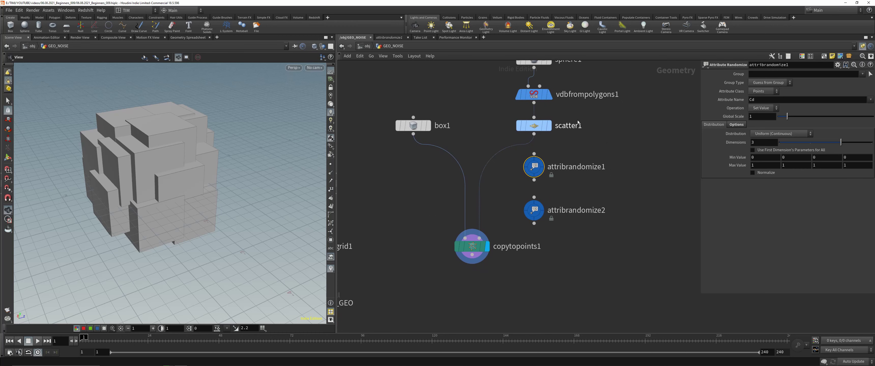
{"action": "mouse_move", "coordinate": [535, 163]}
{"action": "left_mouse_down"}
{"action": "mouse_move", "coordinate": [515, 149]}
{"action": "mouse_move", "coordinate": [535, 162]}
{"action": "left_mouse_up"}
{"action": "left_click_drag", "start_coordinate": [483, 139], "coordinate": [517, 168]}
{"action": "left_click", "coordinate": [540, 161]}
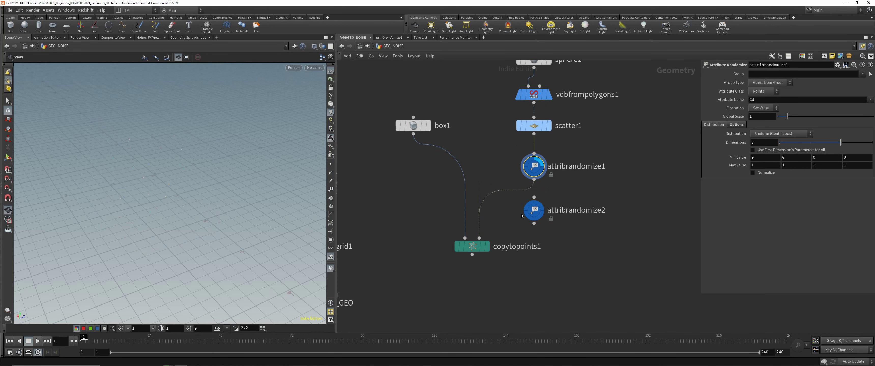
{"action": "left_click_drag", "start_coordinate": [534, 210], "coordinate": [535, 217]}
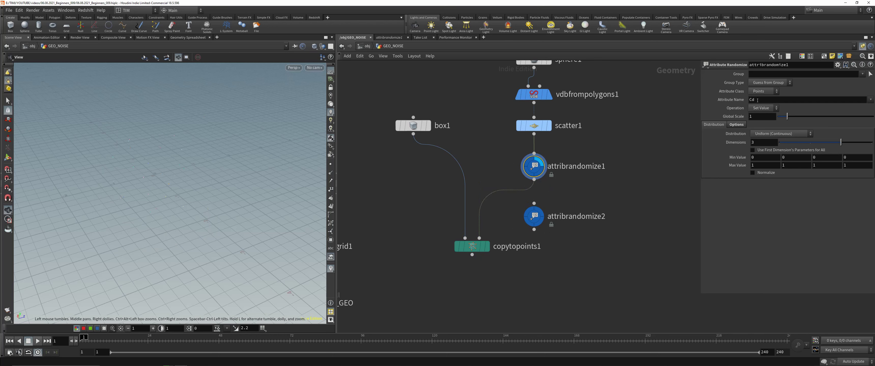
Randomize attribute N with the Inside Sphere distribution on the first Attribute Randomize node, and show point normals in the viewport
{"action": "double_click", "coordinate": [758, 100]}
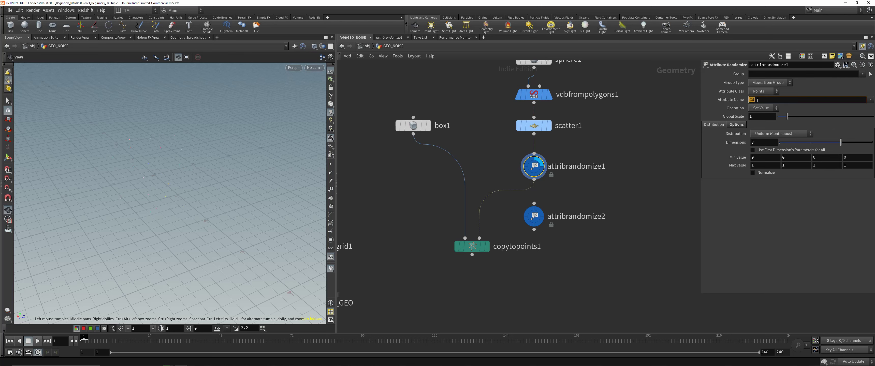
{"action": "key", "text": "Return"}
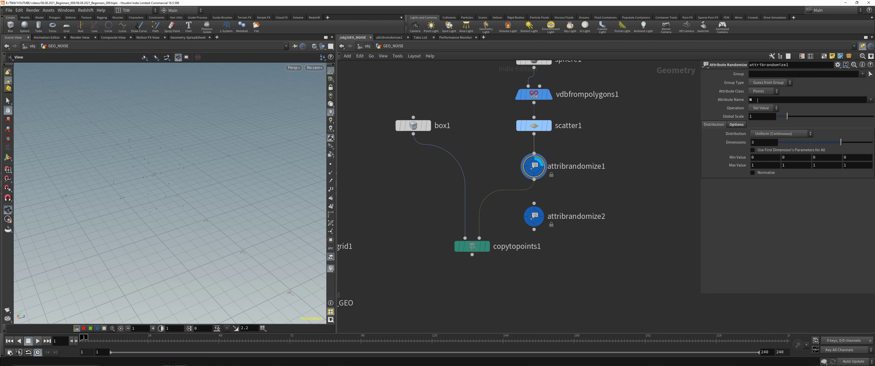
{"action": "left_click", "coordinate": [787, 134]}
{"action": "left_click", "coordinate": [773, 177]}
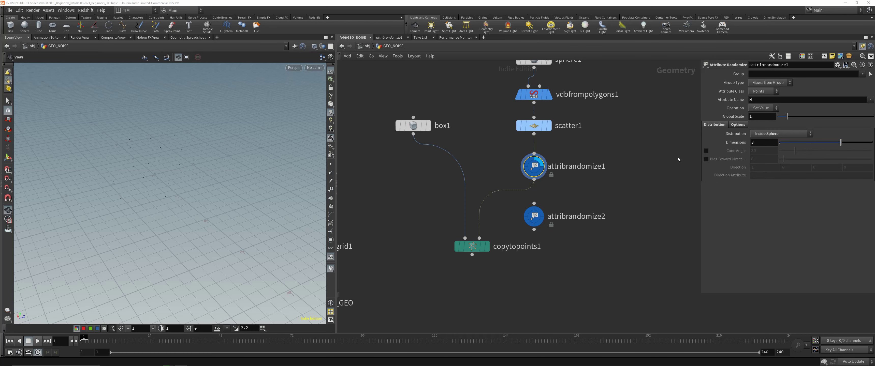
{"action": "left_click", "coordinate": [330, 172]}
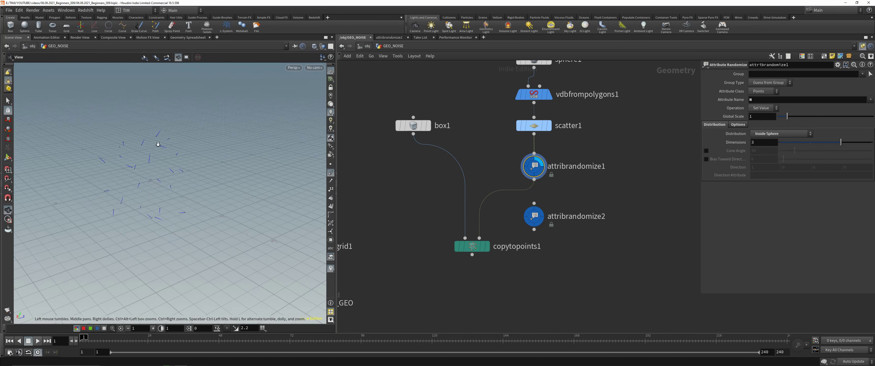
{"action": "mouse_move", "coordinate": [158, 144]}
{"action": "left_mouse_down"}
{"action": "mouse_move", "coordinate": [147, 165]}
{"action": "mouse_move", "coordinate": [158, 177]}
{"action": "mouse_move", "coordinate": [160, 157]}
{"action": "left_mouse_up"}
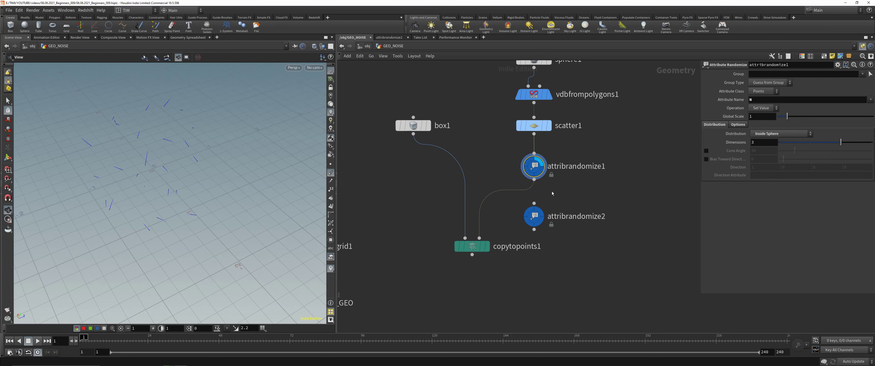
Rename the first Attribute Randomize node rand_N and the second one rand_PScale
{"action": "double_click", "coordinate": [572, 167]}
{"action": "type", "text": "rand_N"}
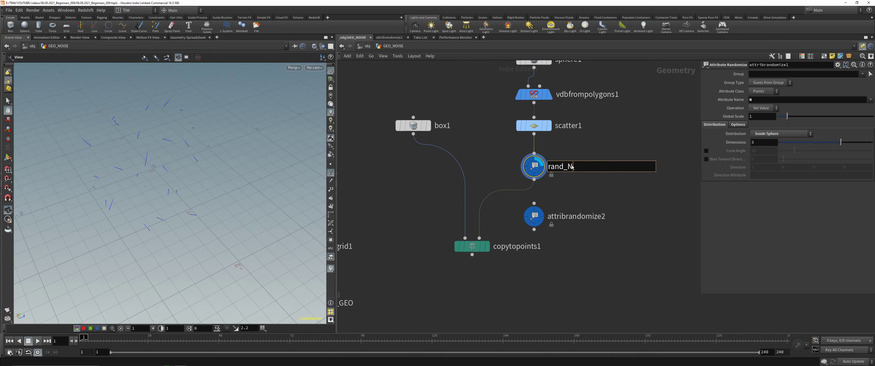
{"action": "key", "text": "Return"}
{"action": "double_click", "coordinate": [554, 216]}
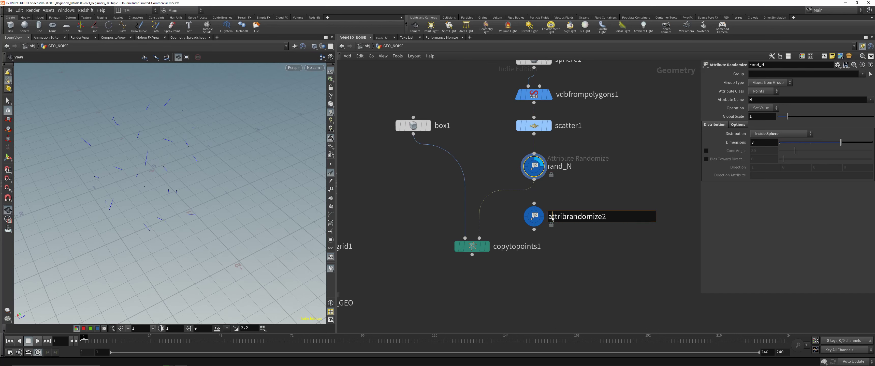
{"action": "type", "text": "rand_PScale"}
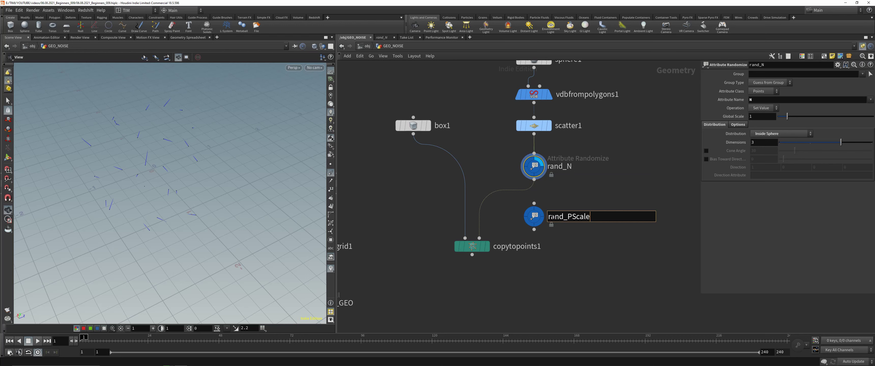
{"action": "key", "text": "Return"}
Wire rand_PScale between rand_N and the second input of Copy to Points, and move it closer beneath rand_N
{"action": "left_click", "coordinate": [534, 179]}
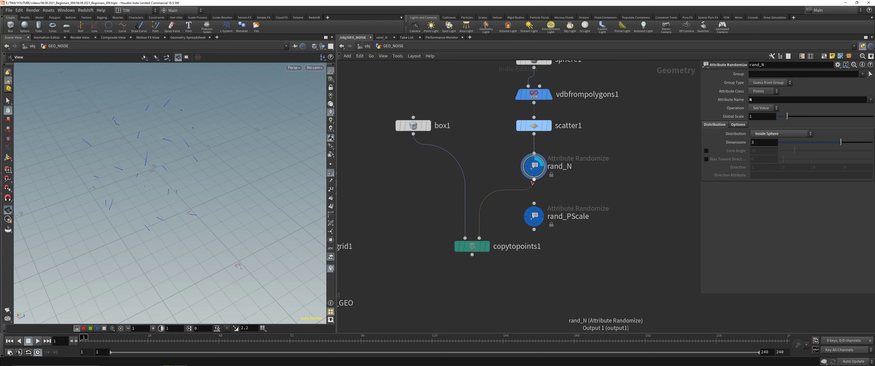
{"action": "left_click", "coordinate": [534, 203]}
{"action": "left_click", "coordinate": [534, 230]}
{"action": "left_click", "coordinate": [479, 238]}
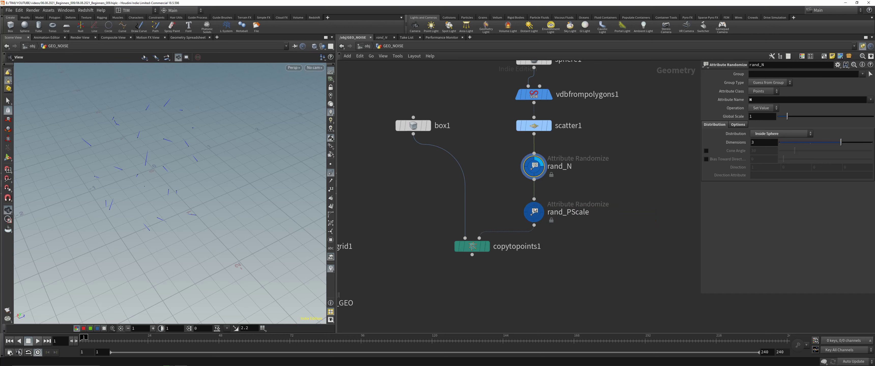
{"action": "left_click_drag", "start_coordinate": [534, 216], "coordinate": [534, 206]}
Vary the Global Seed of rand_N to get different random normal directions
{"action": "left_click", "coordinate": [532, 208]}
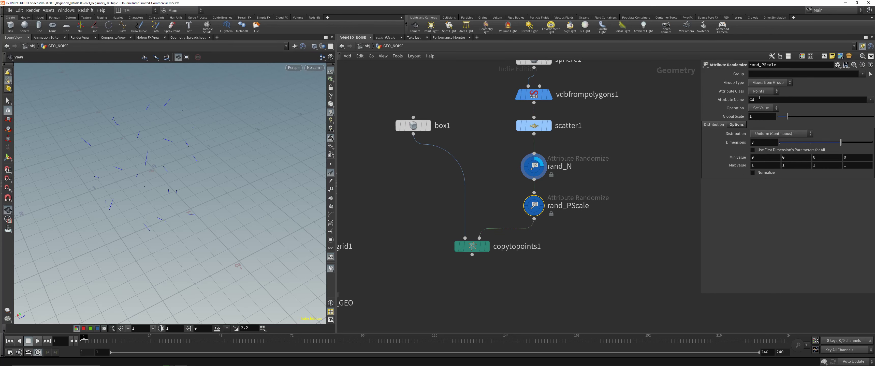
{"action": "left_click", "coordinate": [535, 167]}
{"action": "left_click", "coordinate": [734, 127]}
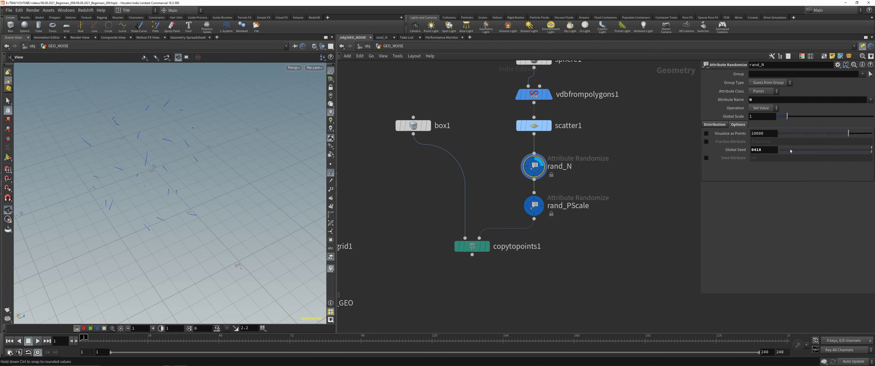
{"action": "left_click_drag", "start_coordinate": [832, 150], "coordinate": [830, 151]}
Randomize attribute pscale on rand_PScale with a Custom Ramp distribution and a Global Seed of 3.47
{"action": "left_click", "coordinate": [534, 205]}
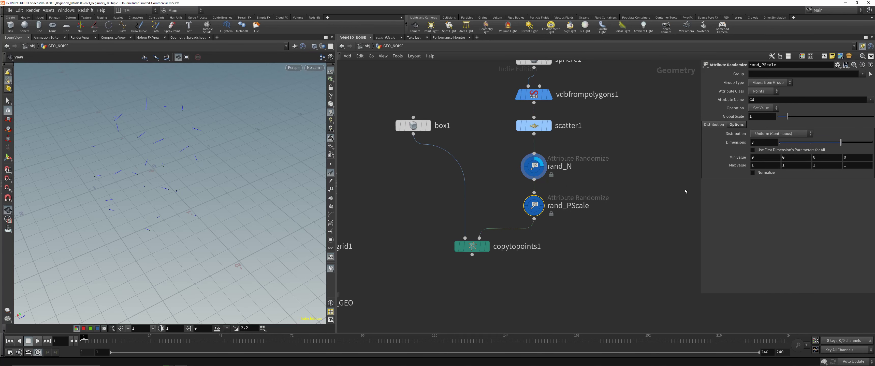
{"action": "left_click", "coordinate": [759, 102]}
{"action": "type", "text": "pscal"}
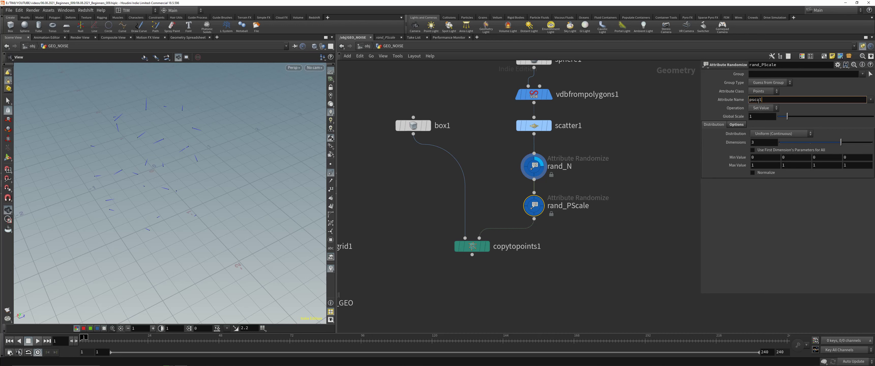
{"action": "type", "text": "e"}
{"action": "key", "text": "Return"}
{"action": "left_click", "coordinate": [769, 133]}
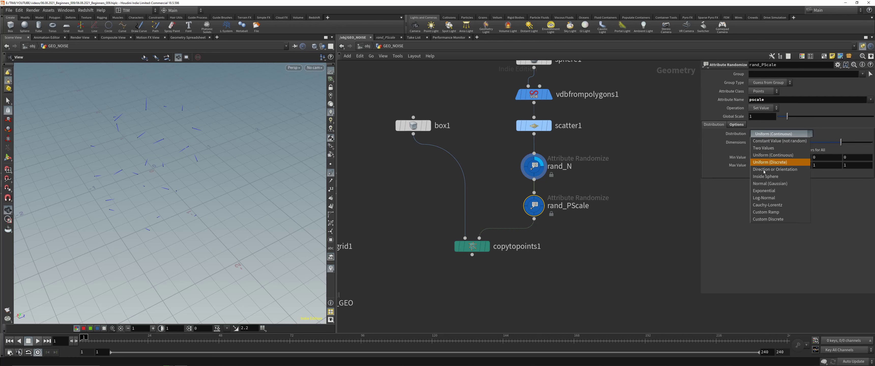
{"action": "left_click", "coordinate": [766, 213]}
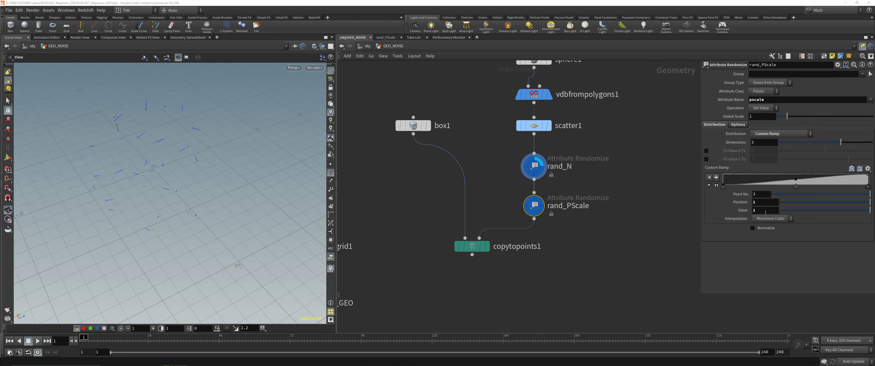
{"action": "left_click", "coordinate": [736, 126]}
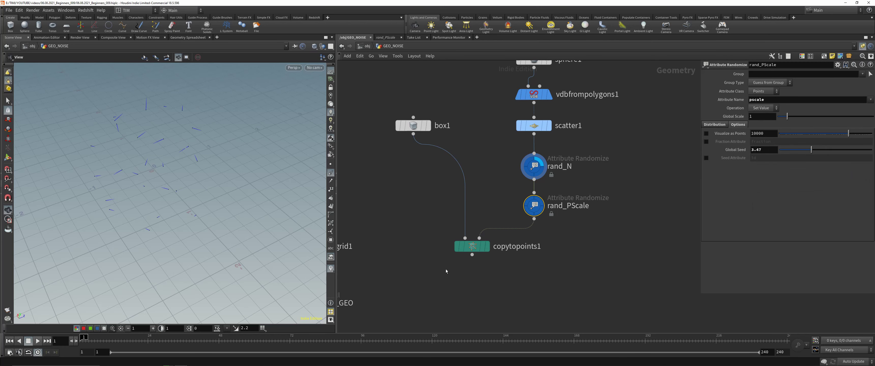
Display the Copy to Points result and turn off point normals in the viewport
{"action": "left_click", "coordinate": [487, 246]}
{"action": "left_click", "coordinate": [331, 173]}
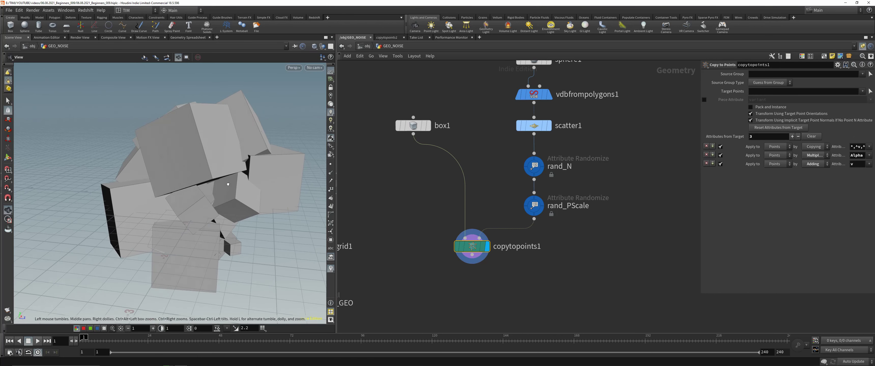
Set the Global Seed of rand_PScale to 4.77 and raise the first ramp point's value to 0.442
{"action": "left_click", "coordinate": [534, 205]}
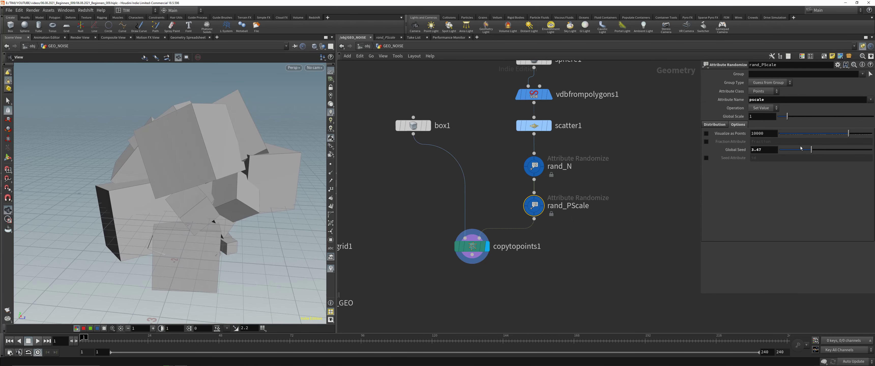
{"action": "left_click_drag", "start_coordinate": [801, 149], "coordinate": [824, 150]}
{"action": "left_click", "coordinate": [715, 124]}
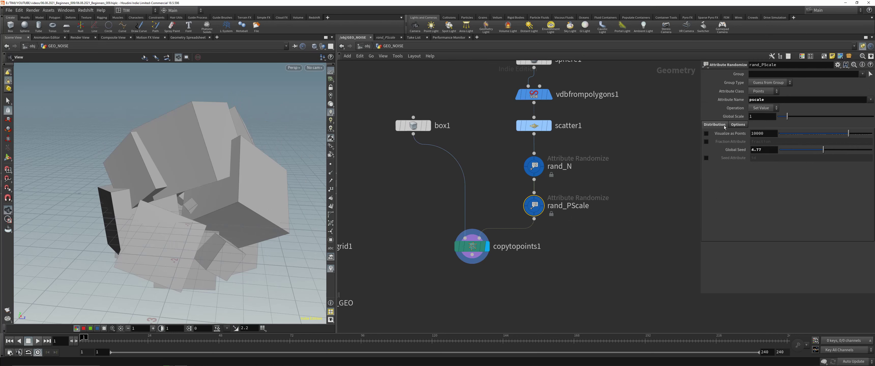
{"action": "left_click_drag", "start_coordinate": [788, 216], "coordinate": [821, 215]}
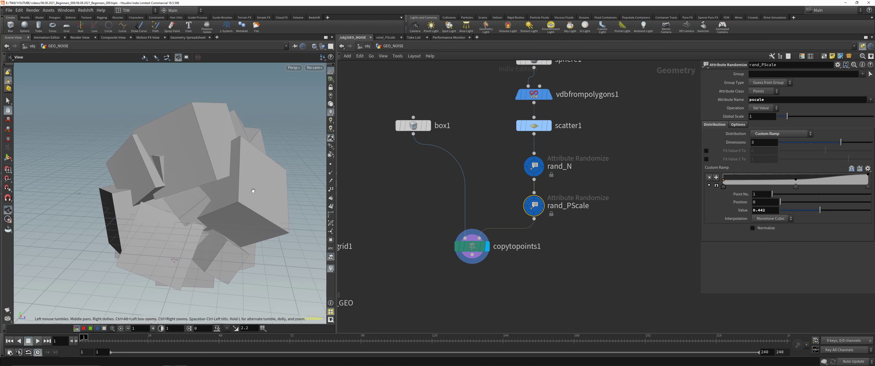
{"action": "left_click_drag", "start_coordinate": [254, 191], "coordinate": [276, 177]}
Try stretching sphere1 to a Y radius of 1.83, and restore the Y radius to 1
{"action": "middle_click_drag", "start_coordinate": [473, 61], "coordinate": [477, 151]}
{"action": "left_click", "coordinate": [538, 152]}
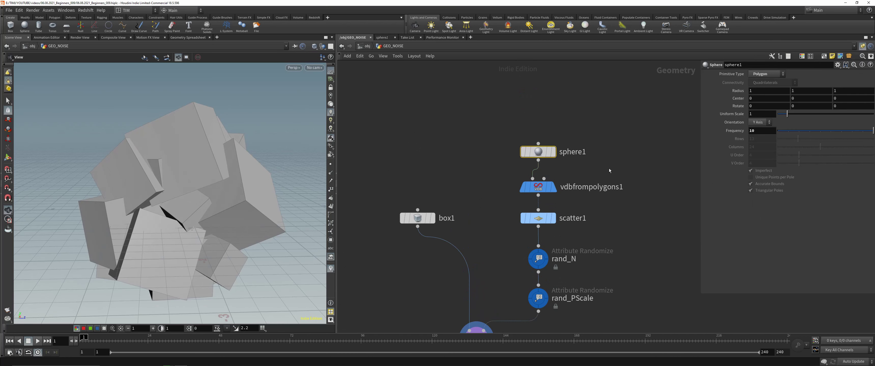
{"action": "middle_click_drag", "start_coordinate": [799, 91], "coordinate": [873, 107]}
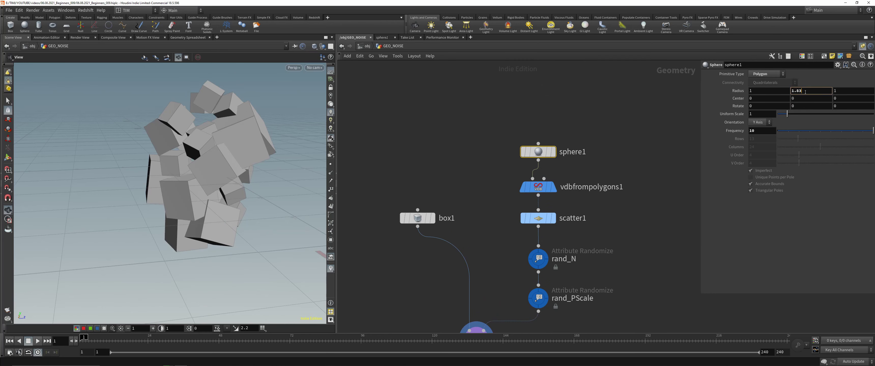
{"action": "type", "text": "1"}
{"action": "key", "text": "Return"}
Add a VDB from Polygons node connected beneath Copy to Points
{"action": "scroll", "coordinate": [490, 164], "scroll_direction": "down", "scroll_amount": 3}
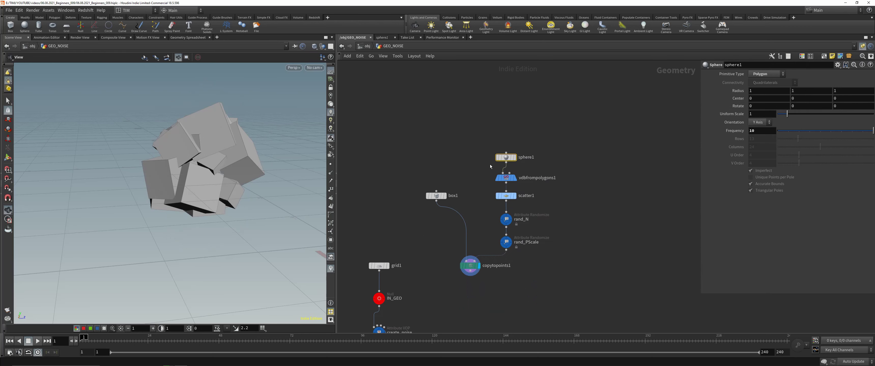
{"action": "middle_click_drag", "start_coordinate": [478, 162], "coordinate": [489, 162]}
{"action": "scroll", "coordinate": [490, 162], "scroll_direction": "up", "scroll_amount": 2}
{"action": "middle_click_drag", "start_coordinate": [430, 298], "coordinate": [481, 231]}
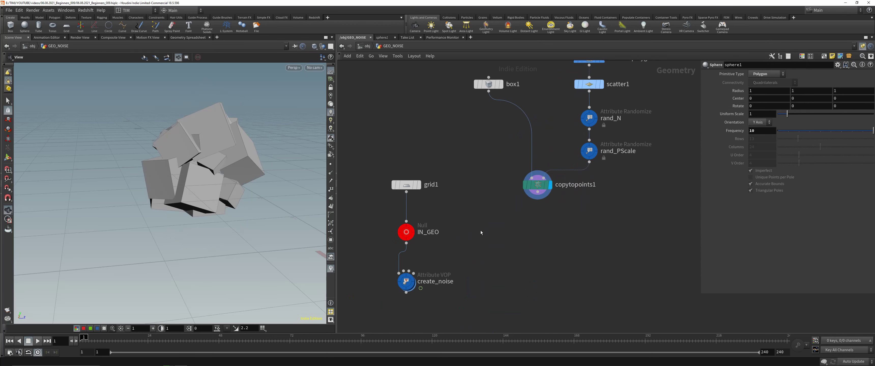
{"action": "left_click", "coordinate": [539, 187]}
{"action": "key", "text": "Tab"}
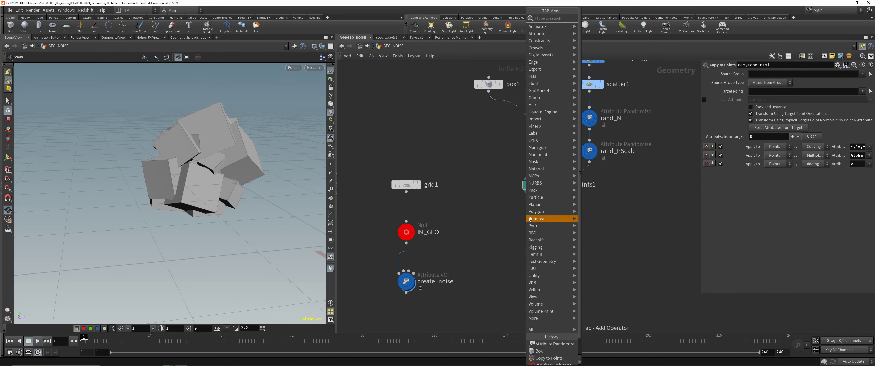
{"action": "type", "text": "vdb"}
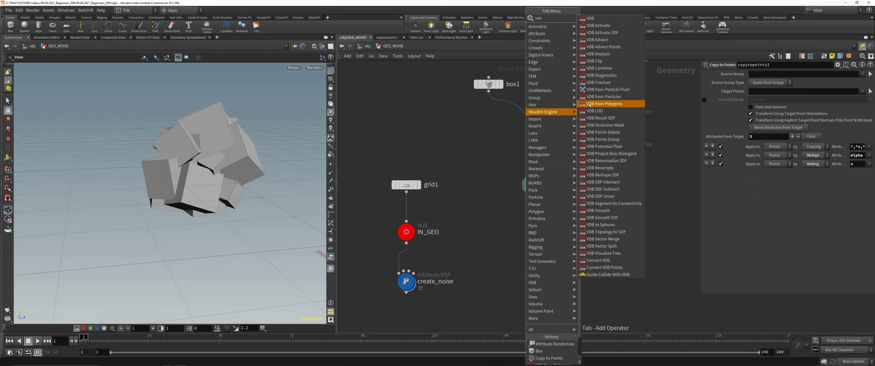
{"action": "left_click", "coordinate": [590, 104]}
{"action": "left_click", "coordinate": [537, 223]}
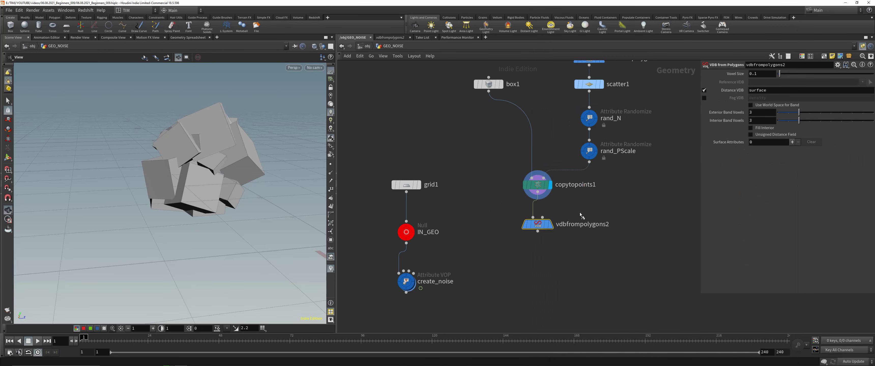
Display the second VDB from Polygons node and add a Convert VDB node beneath it
{"action": "key", "text": "Tab"}
{"action": "type", "text": "co"}
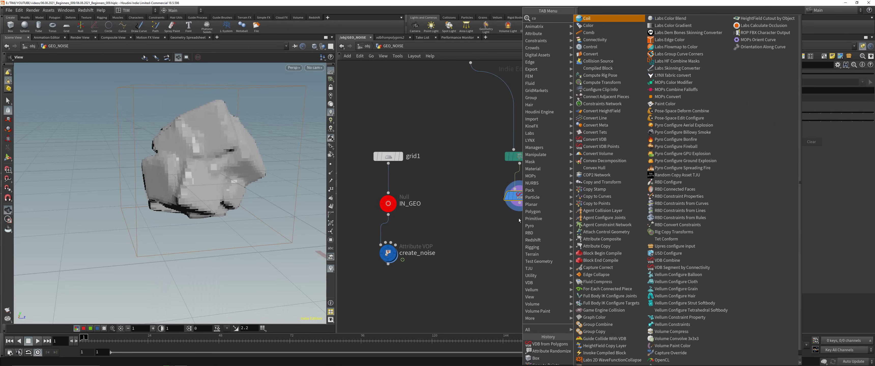
{"action": "left_click", "coordinate": [594, 139]}
{"action": "left_click", "coordinate": [519, 225]}
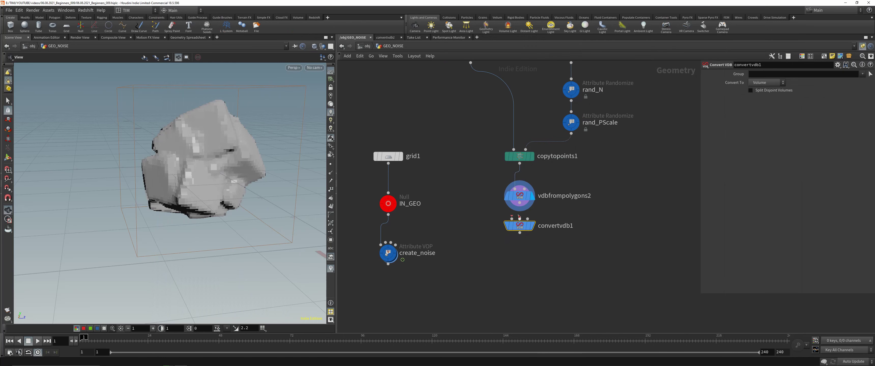
Display the Convert VDB node and set it to convert to Polygons
{"action": "left_click", "coordinate": [532, 225]}
{"action": "scroll", "coordinate": [523, 214], "scroll_direction": "up", "scroll_amount": 2}
{"action": "left_click", "coordinate": [766, 83]}
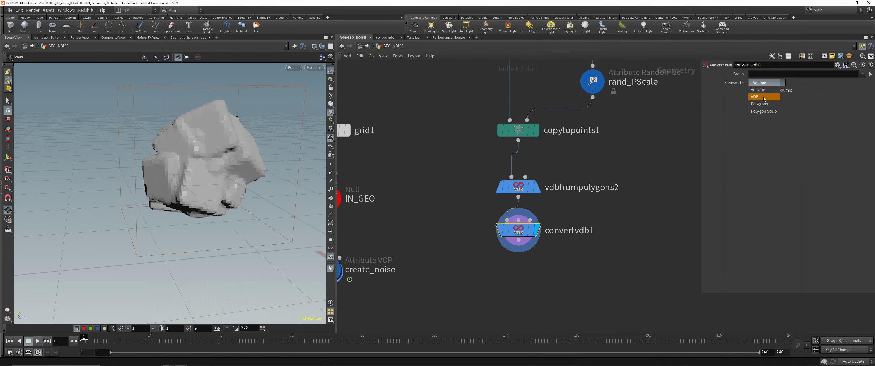
{"action": "left_click", "coordinate": [760, 104]}
Set the voxel size of the second VDB from Polygons node to 0.025
{"action": "left_click", "coordinate": [517, 187]}
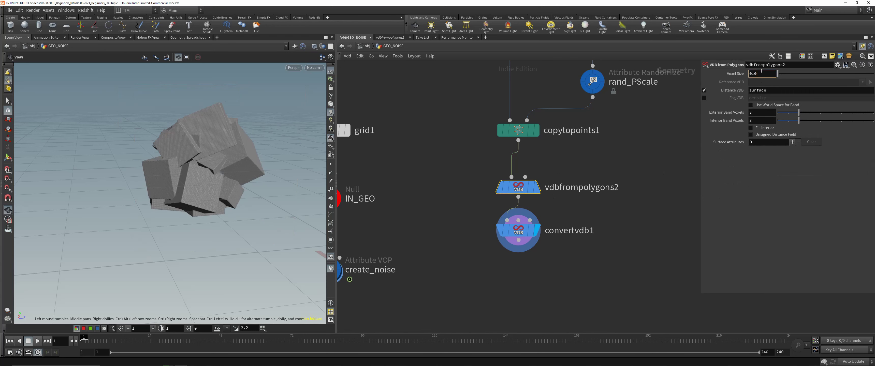
{"action": "key", "text": "Return"}
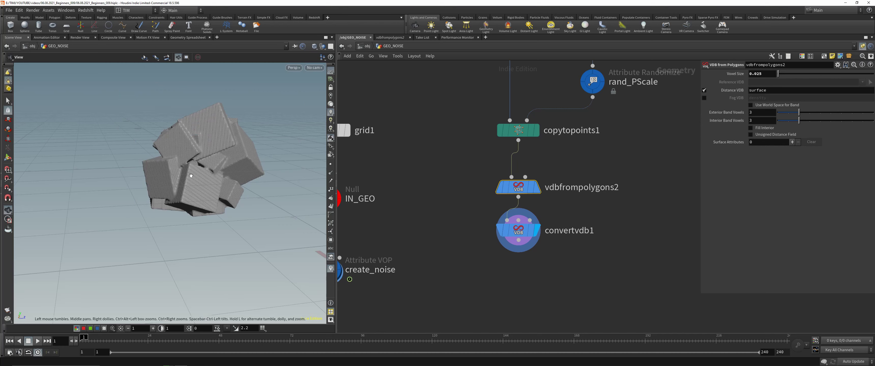
{"action": "key", "text": "g"}
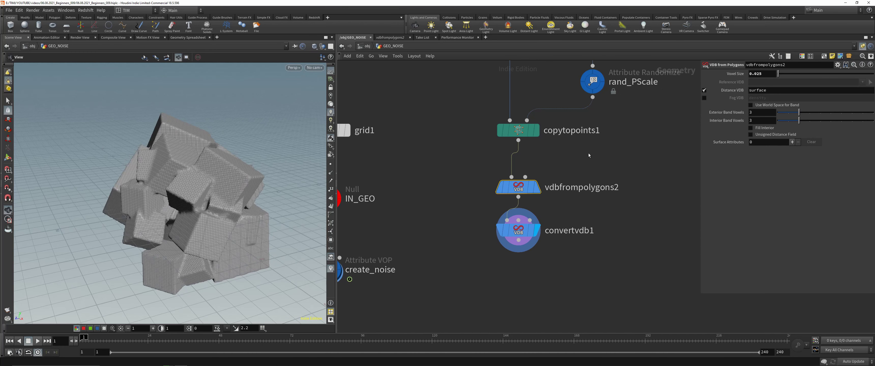
Try flattening box1 to a Y size of 0.5, and restore the Y size to 1
{"action": "scroll", "coordinate": [586, 156], "scroll_direction": "down", "scroll_amount": 3}
{"action": "middle_click_drag", "start_coordinate": [587, 156], "coordinate": [536, 265]}
{"action": "scroll", "coordinate": [416, 146], "scroll_direction": "up", "scroll_amount": 2}
{"action": "left_click", "coordinate": [472, 176]}
{"action": "middle_click_drag", "start_coordinate": [526, 203], "coordinate": [503, 173]}
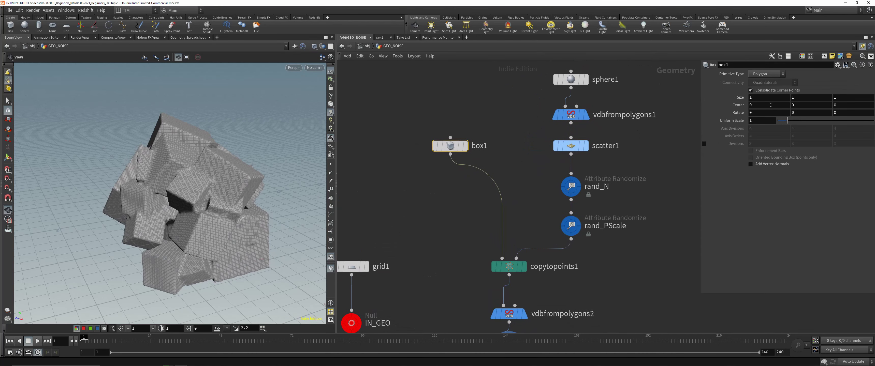
{"action": "left_click", "coordinate": [801, 99]}
{"action": "type", "text": "0.5"}
{"action": "key", "text": "Return"}
{"action": "left_click_drag", "start_coordinate": [803, 99], "coordinate": [741, 107]}
{"action": "type", "text": "1"}
{"action": "key", "text": "Return"}
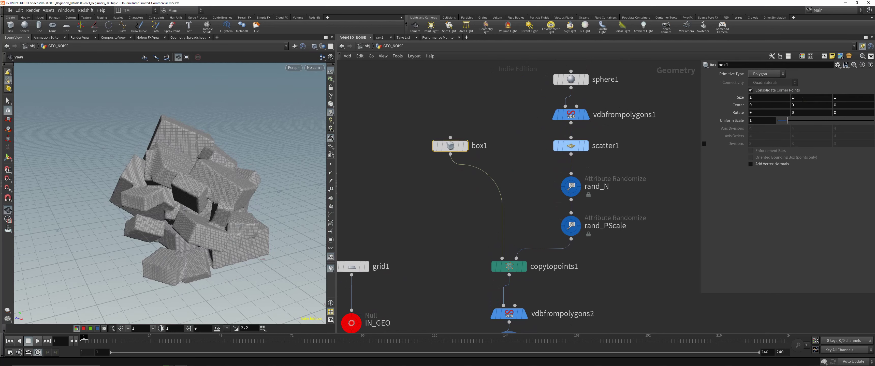
Add a Sphere node beside box1 in the network
{"action": "key", "text": "Tab"}
{"action": "type", "text": "sp"}
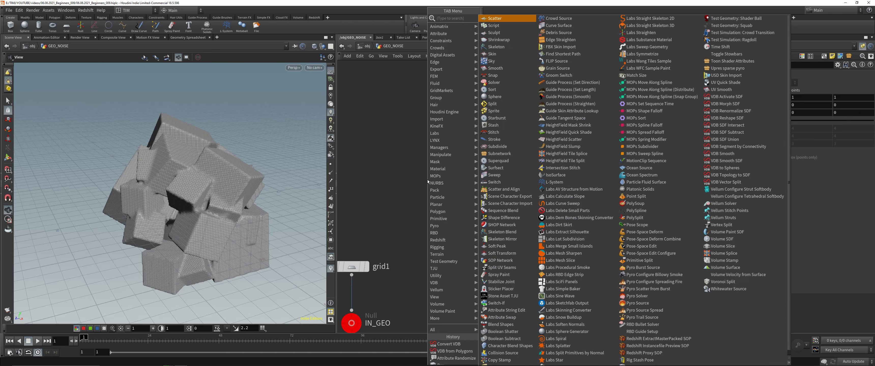
{"action": "left_click", "coordinate": [508, 20]}
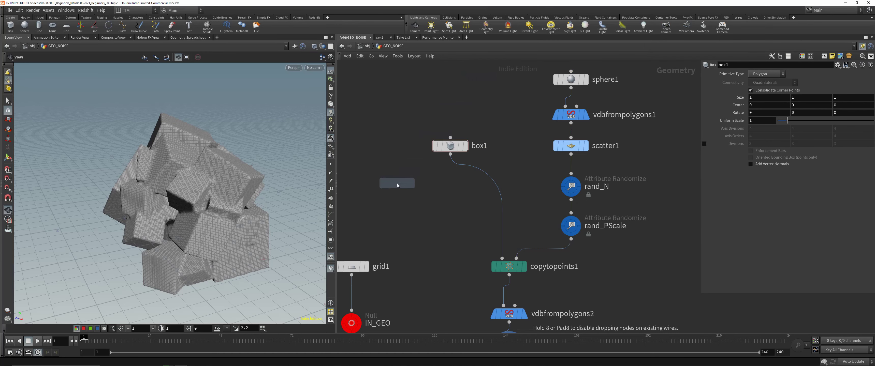
{"action": "left_click", "coordinate": [397, 183]}
Add a Test Geometry: Pig Head node above box1 and feed it into the first input of copytopoints1
{"action": "key", "text": "Tab"}
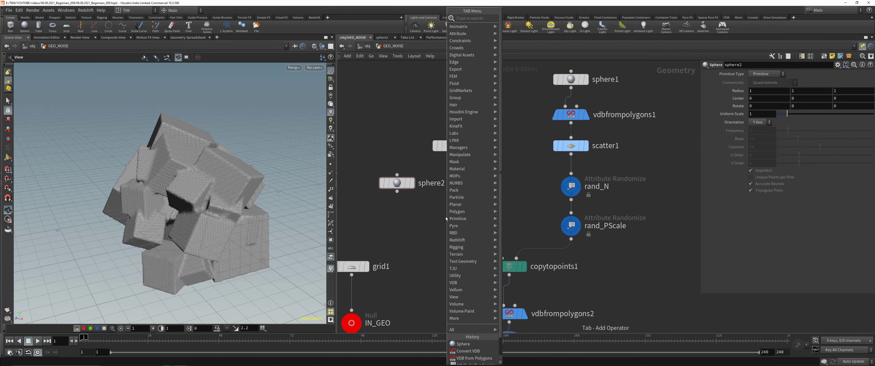
{"action": "type", "text": "pl"}
{"action": "left_click", "coordinate": [517, 68]}
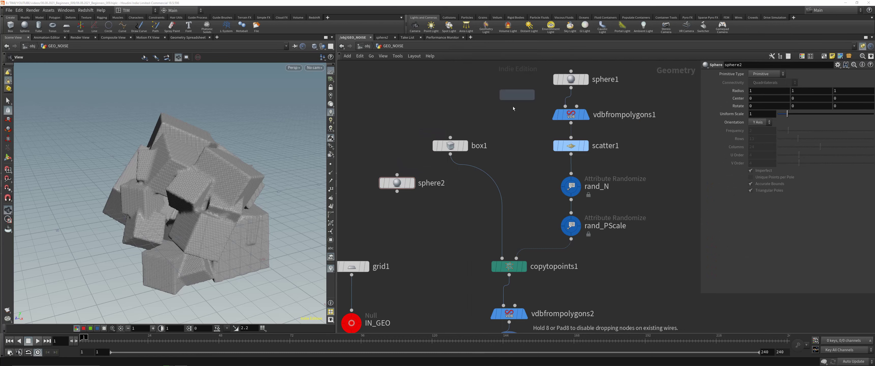
{"action": "left_click", "coordinate": [510, 118]}
{"action": "left_click_drag", "start_coordinate": [509, 126], "coordinate": [492, 107]}
{"action": "left_click_drag", "start_coordinate": [269, 146], "coordinate": [234, 153]}
{"action": "right_click_drag", "start_coordinate": [234, 153], "coordinate": [222, 178]}
{"action": "mouse_move", "coordinate": [223, 178]}
{"action": "left_mouse_down"}
{"action": "mouse_move", "coordinate": [287, 141]}
{"action": "mouse_move", "coordinate": [191, 171]}
{"action": "mouse_move", "coordinate": [221, 176]}
{"action": "left_mouse_up"}
{"action": "middle_click_drag", "start_coordinate": [221, 176], "coordinate": [200, 189]}
{"action": "right_click_drag", "start_coordinate": [201, 188], "coordinate": [224, 173]}
Feed sphere2 into the first input of copytopoints1 in place of the pig head, and move sphere2 closer to the chain
{"action": "left_click", "coordinate": [451, 147]}
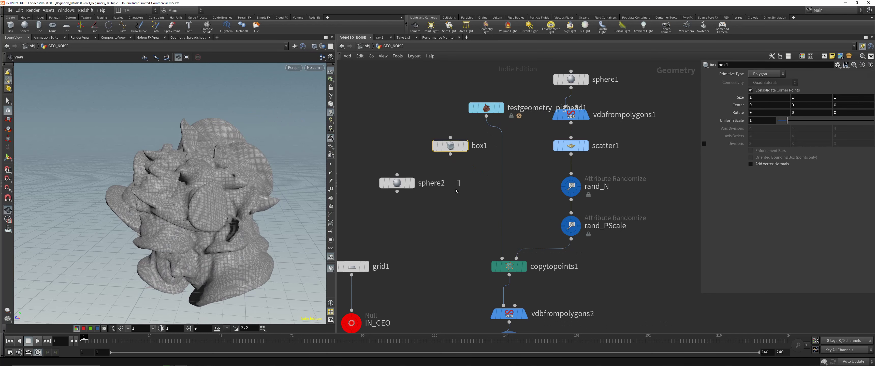
{"action": "left_click_drag", "start_coordinate": [456, 191], "coordinate": [453, 194]}
{"action": "left_click_drag", "start_coordinate": [397, 191], "coordinate": [503, 259]}
{"action": "left_click", "coordinate": [398, 184]}
{"action": "left_click_drag", "start_coordinate": [397, 184], "coordinate": [419, 187]}
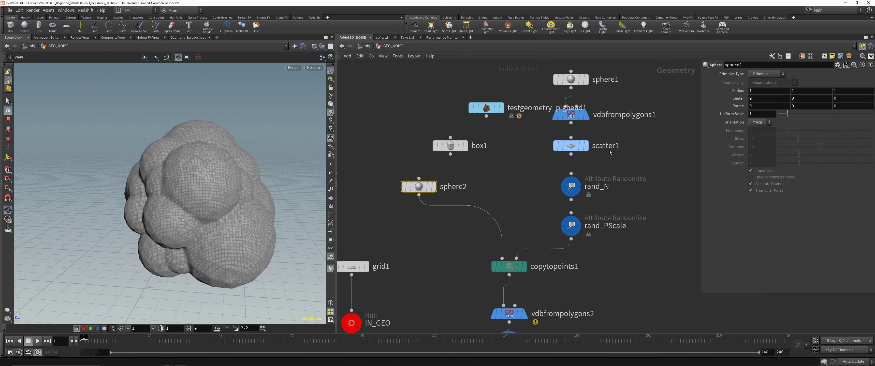
Set sphere2's primitive type to Polygon with a frequency of 10
{"action": "left_click", "coordinate": [766, 74]}
{"action": "left_click", "coordinate": [763, 81]}
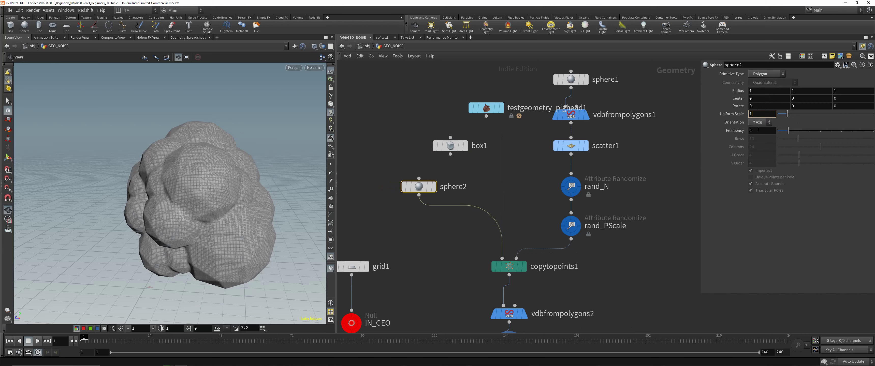
{"action": "double_click", "coordinate": [758, 131]}
{"action": "key", "text": "Return"}
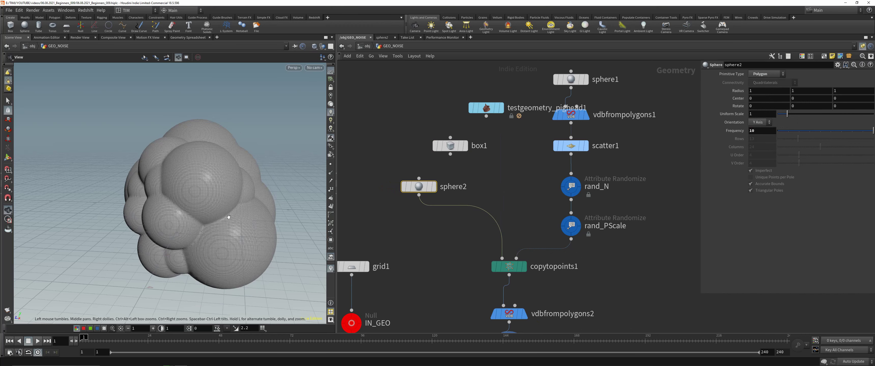
{"action": "left_click_drag", "start_coordinate": [191, 185], "coordinate": [307, 186]}
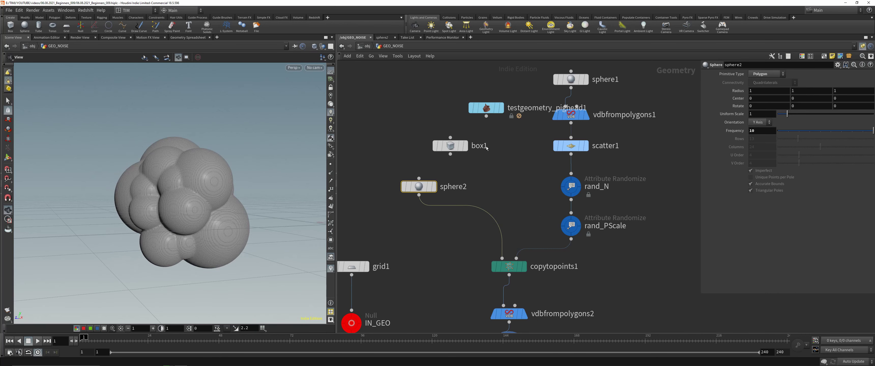
Feed box1 back into the first input of copytopoints1 in place of sphere2
{"action": "left_click_drag", "start_coordinate": [450, 155], "coordinate": [502, 259]}
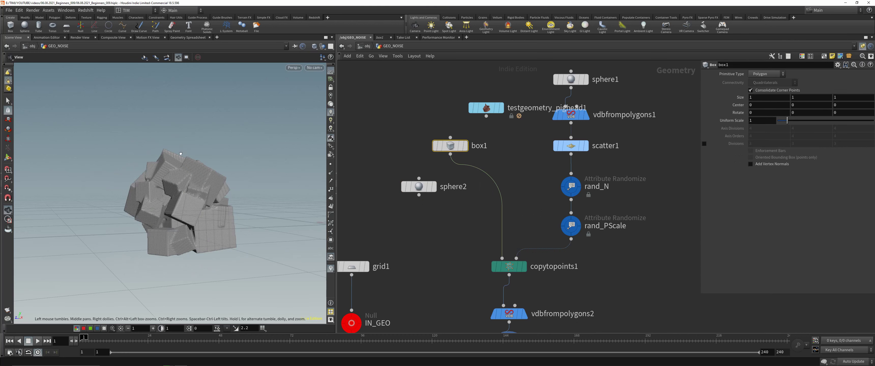
{"action": "scroll", "coordinate": [218, 126], "scroll_direction": "up", "scroll_amount": 3}
{"action": "left_click_drag", "start_coordinate": [217, 122], "coordinate": [227, 149]}
Set the voxel size of vdbfrompolygons2 to 0.01
{"action": "scroll", "coordinate": [453, 204], "scroll_direction": "down", "scroll_amount": 3}
{"action": "middle_click_drag", "start_coordinate": [452, 203], "coordinate": [452, 104]}
{"action": "scroll", "coordinate": [451, 103], "scroll_direction": "up", "scroll_amount": 3}
{"action": "left_click", "coordinate": [507, 212]}
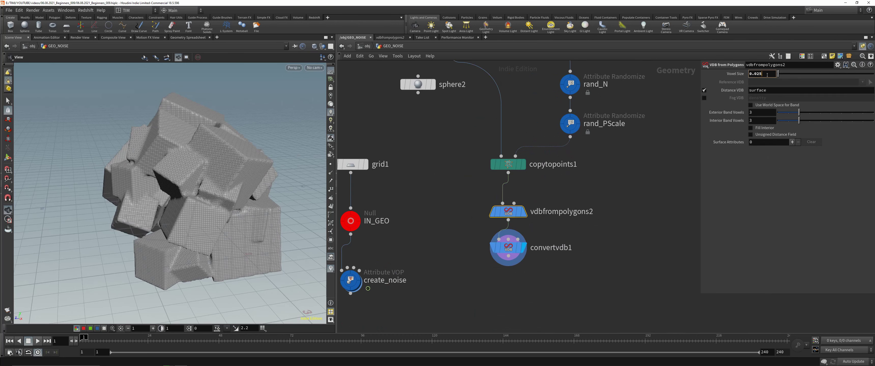
{"action": "key", "text": "Return"}
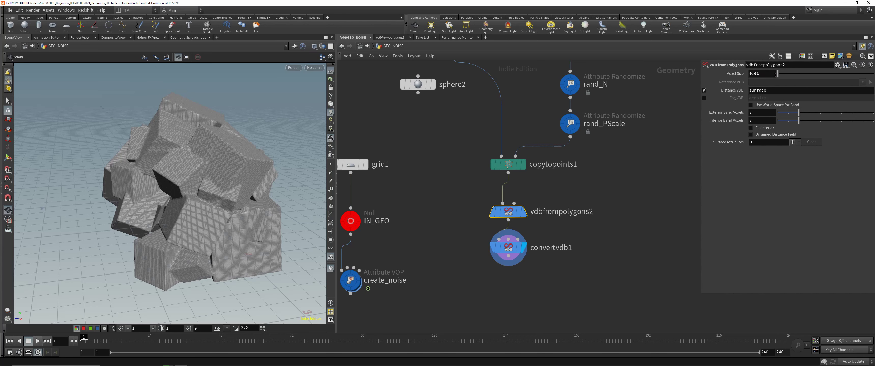
{"action": "key", "text": "Return"}
Move convertvdb1 lower and insert a VDB Smooth SDF node between vdbfrompolygons2 and convertvdb1
{"action": "middle_click_drag", "start_coordinate": [522, 261], "coordinate": [500, 199]}
{"action": "left_click_drag", "start_coordinate": [489, 186], "coordinate": [488, 233]}
{"action": "left_click_drag", "start_coordinate": [461, 254], "coordinate": [545, 189]}
{"action": "middle_click_drag", "start_coordinate": [545, 189], "coordinate": [579, 203]}
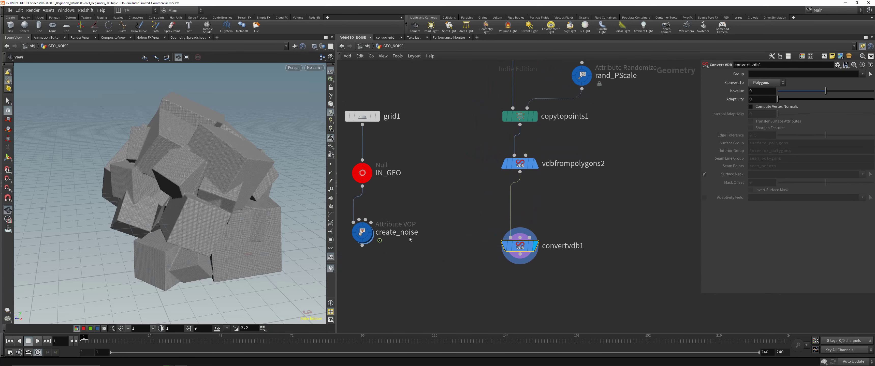
{"action": "key", "text": "Tab"}
{"action": "type", "text": "vds"}
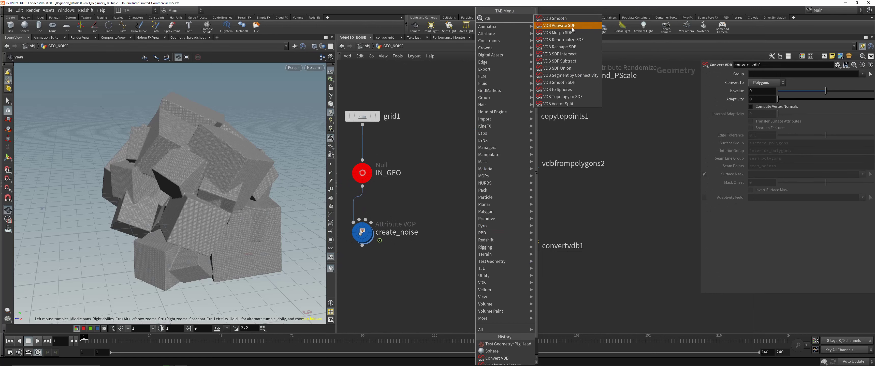
{"action": "left_click", "coordinate": [559, 83]}
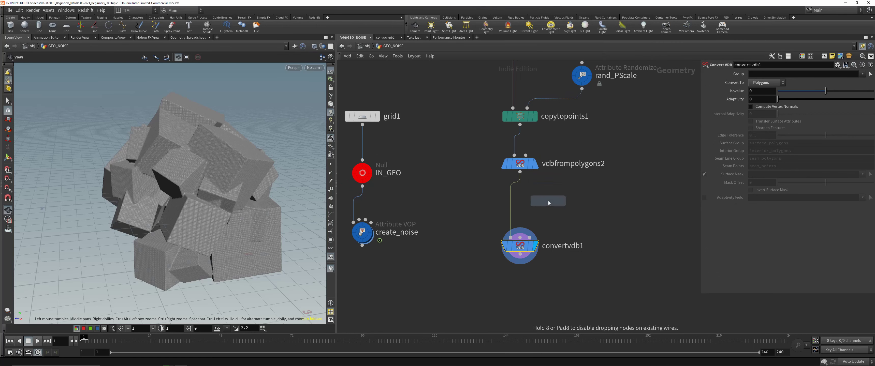
{"action": "left_click", "coordinate": [520, 201]}
{"action": "left_click_drag", "start_coordinate": [519, 202], "coordinate": [515, 199]}
Display vdbfrompolygons2 and vdbsmoothsdf1 in turn to compare the shape before and after smoothing
{"action": "left_click", "coordinate": [520, 164]}
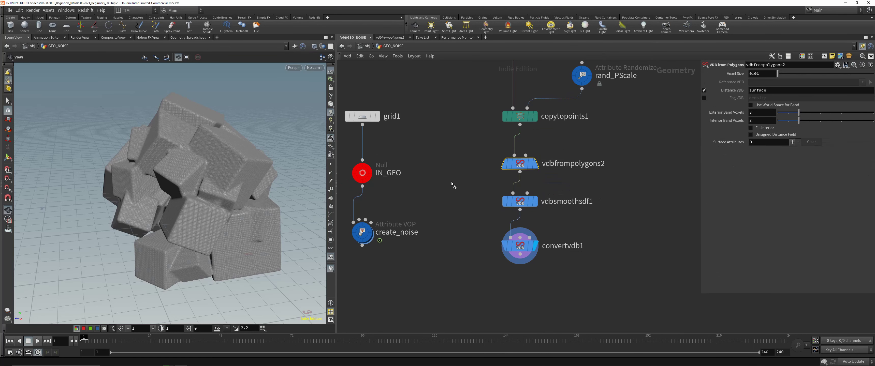
{"action": "key", "text": "r"}
{"action": "left_click", "coordinate": [520, 201]}
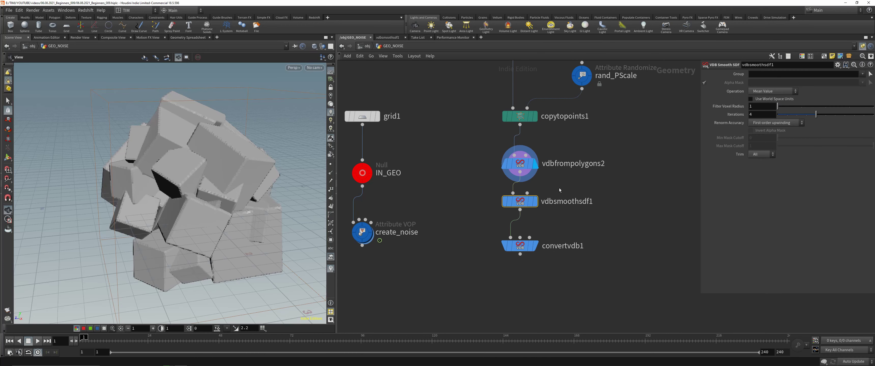
{"action": "key", "text": "r"}
{"action": "left_click_drag", "start_coordinate": [190, 190], "coordinate": [201, 195]}
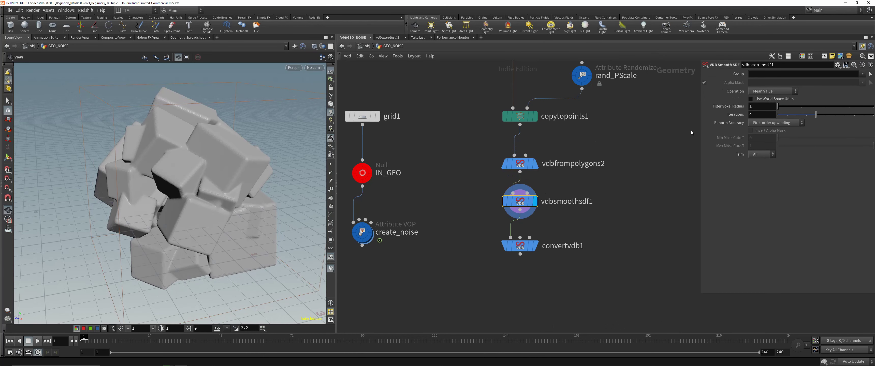
Try 50 iterations on vdbsmoothsdf1, and set the iterations to 20
{"action": "left_click", "coordinate": [758, 118]}
{"action": "type", "text": "50"}
{"action": "key", "text": "Return"}
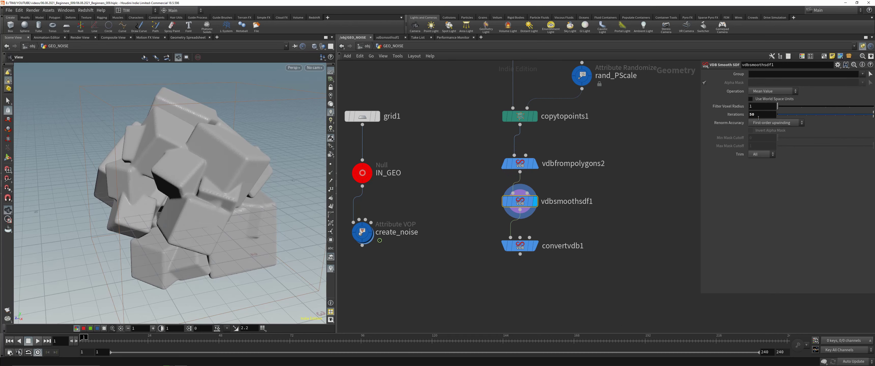
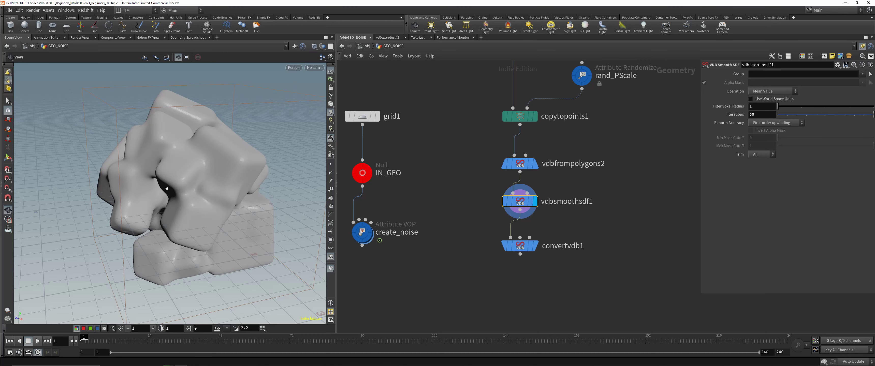
{"action": "left_click_drag", "start_coordinate": [167, 189], "coordinate": [228, 187]}
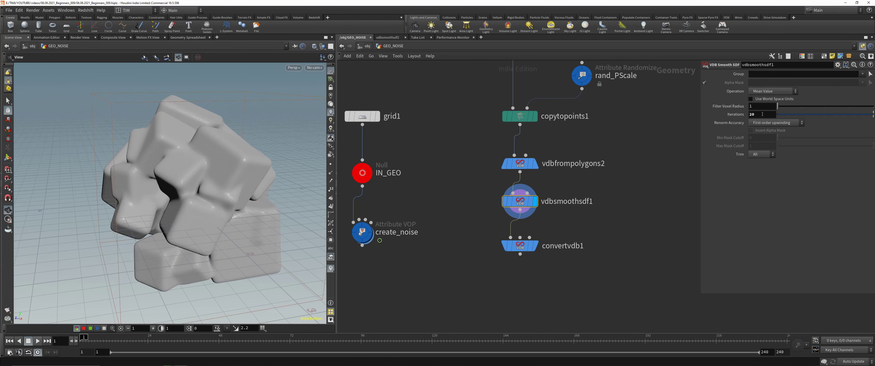
Connect convertvdb1 to the first input of create_noise in place of IN_GEO, and display create_noise
{"action": "left_click", "coordinate": [535, 246]}
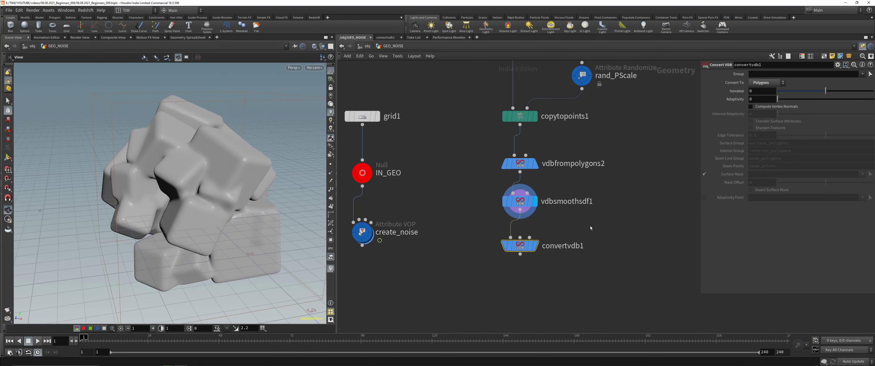
{"action": "scroll", "coordinate": [550, 230], "scroll_direction": "down", "scroll_amount": 2}
{"action": "middle_click_drag", "start_coordinate": [543, 234], "coordinate": [578, 187]}
{"action": "left_click_drag", "start_coordinate": [437, 192], "coordinate": [437, 247]}
{"action": "scroll", "coordinate": [438, 239], "scroll_direction": "down", "scroll_amount": 1}
{"action": "left_click", "coordinate": [543, 208]}
{"action": "left_click", "coordinate": [427, 231]}
{"action": "key", "text": "r"}
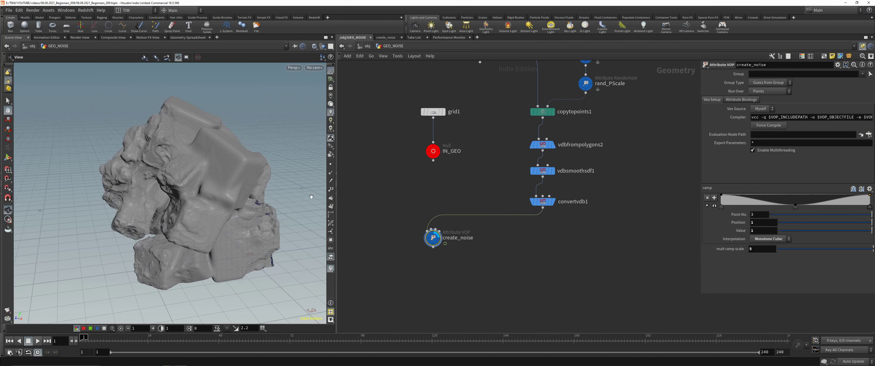
Play the animation and examine the noise-displaced rock surface up close
{"action": "left_click", "coordinate": [37, 341]}
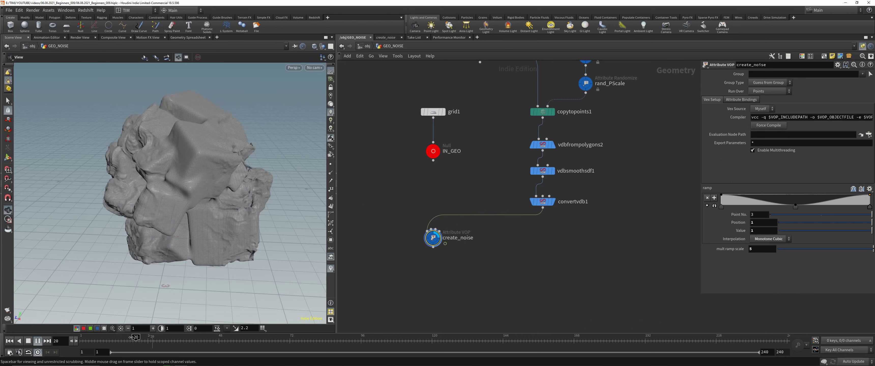
{"action": "scroll", "coordinate": [291, 167], "scroll_direction": "up", "scroll_amount": 5}
{"action": "left_click_drag", "start_coordinate": [291, 166], "coordinate": [194, 175]}
{"action": "scroll", "coordinate": [194, 175], "scroll_direction": "down", "scroll_amount": 5}
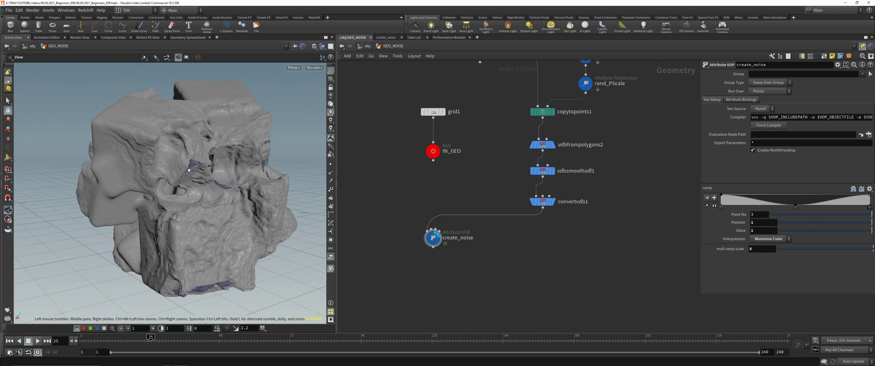
{"action": "scroll", "coordinate": [214, 121], "scroll_direction": "up", "scroll_amount": 3}
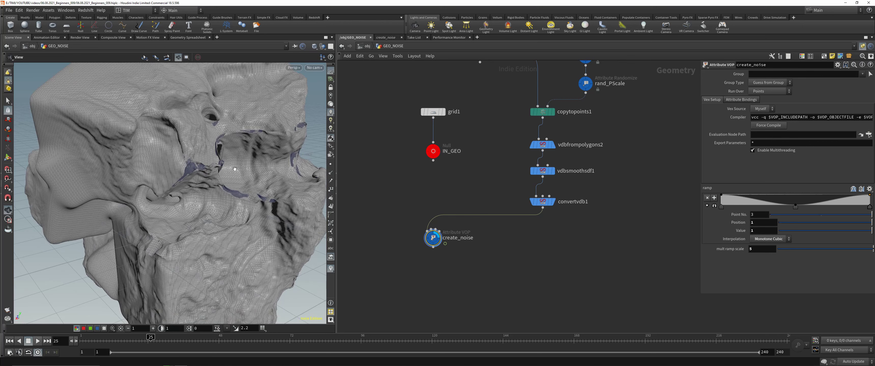
Duplicate the vdbfrompolygons2, vdbsmoothsdf1 and convertvdb1 nodes below create_noise, and feed create_noise into the copied chain
{"action": "left_click_drag", "start_coordinate": [506, 236], "coordinate": [561, 139]}
{"action": "left_click_drag", "start_coordinate": [542, 146], "coordinate": [430, 285], "text": "alt"}
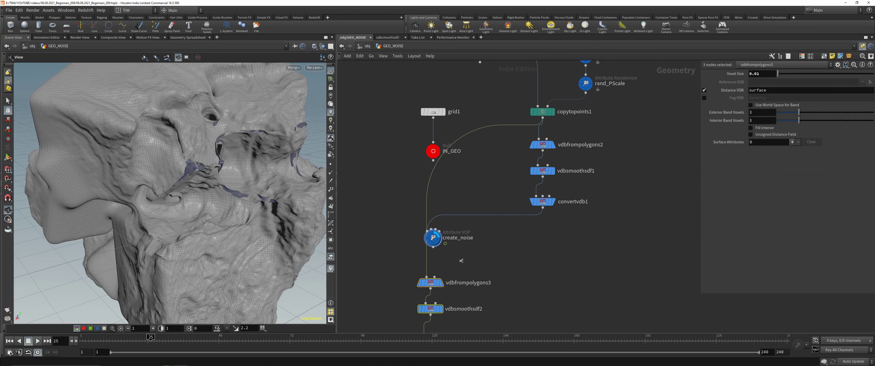
{"action": "middle_click_drag", "start_coordinate": [431, 286], "coordinate": [435, 228]}
{"action": "left_click_drag", "start_coordinate": [434, 228], "coordinate": [435, 230]}
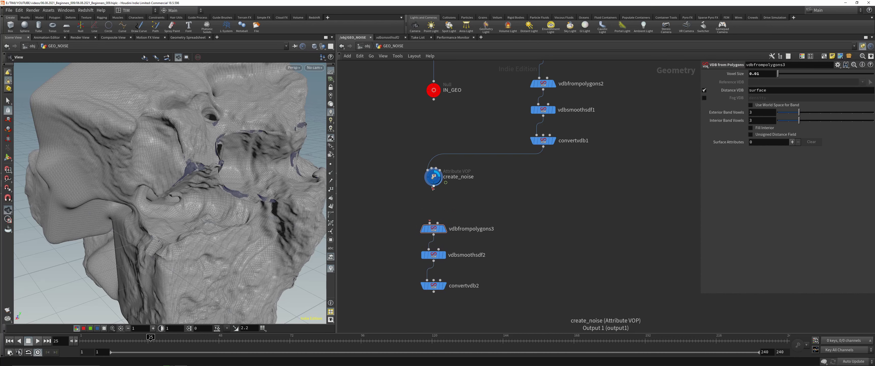
Display vdbsmoothsdf2, try 5 smoothing iterations on it, and set the iterations to 1
{"action": "key", "text": "r"}
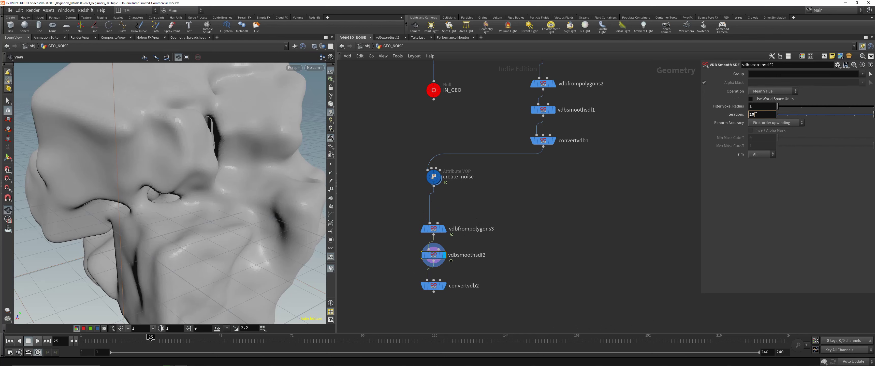
{"action": "type", "text": "5"}
{"action": "key", "text": "Return"}
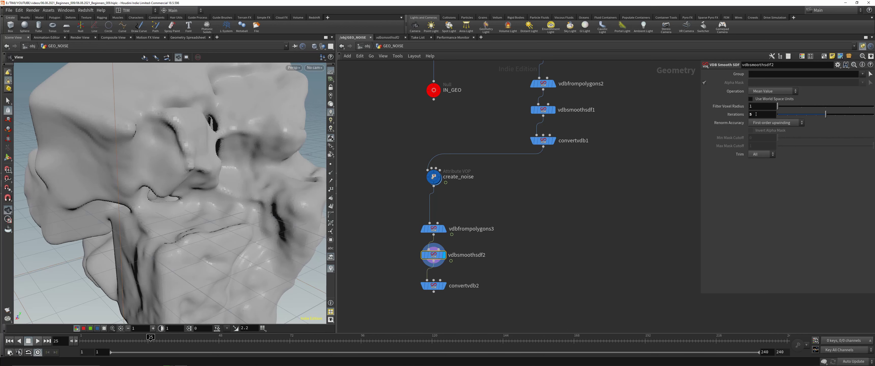
{"action": "key", "text": "Return"}
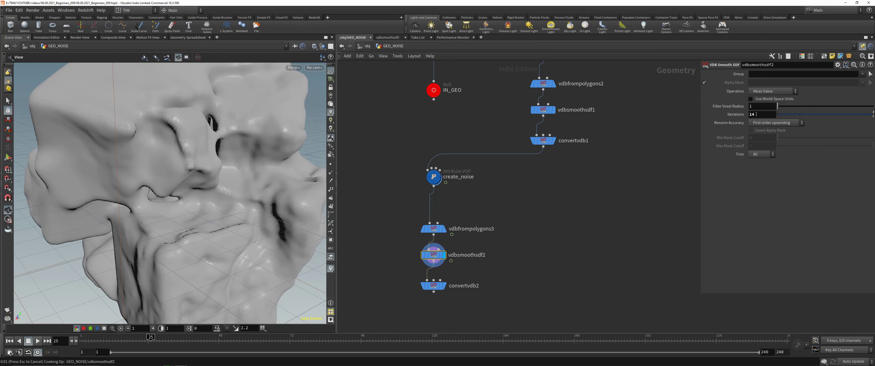
{"action": "double_click", "coordinate": [756, 115]}
{"action": "type", "text": "1"}
{"action": "key", "text": "Return"}
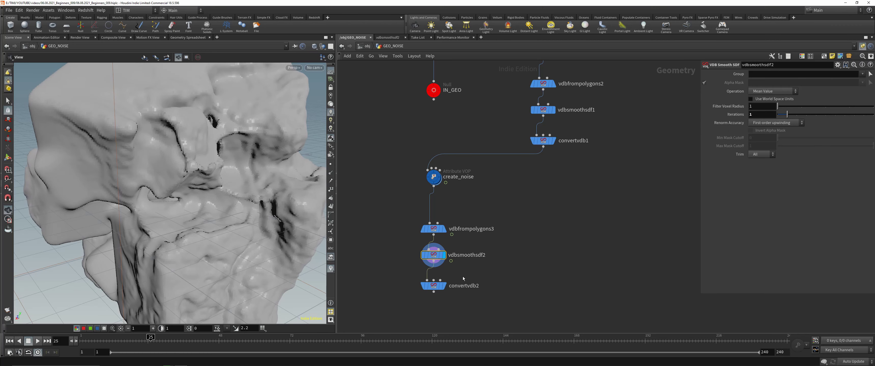
Display convertvdb2 and play the animation briefly to check the rebuilt rock from several sides
{"action": "left_click_drag", "start_coordinate": [380, 312], "coordinate": [500, 271]}
{"action": "key", "text": "r"}
{"action": "right_click_drag", "start_coordinate": [231, 163], "coordinate": [129, 153]}
{"action": "left_click_drag", "start_coordinate": [129, 146], "coordinate": [225, 177]}
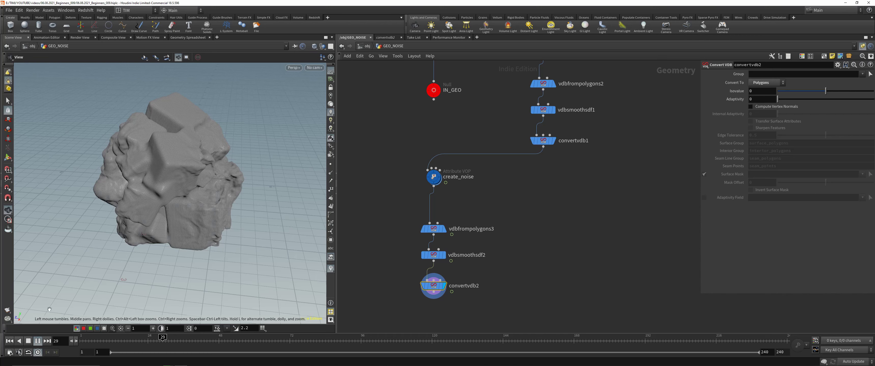
{"action": "left_click", "coordinate": [30, 343]}
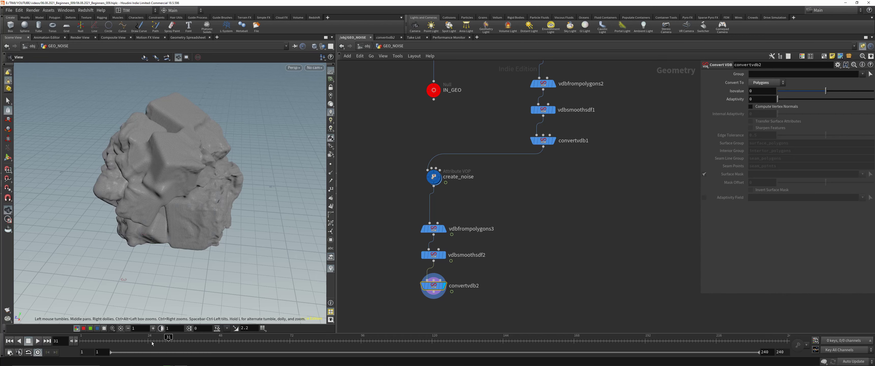
{"action": "left_click_drag", "start_coordinate": [177, 149], "coordinate": [95, 153]}
Move the unused pig head and sphere2 nodes up, away from the main node chain
{"action": "scroll", "coordinate": [559, 168], "scroll_direction": "down", "scroll_amount": 4}
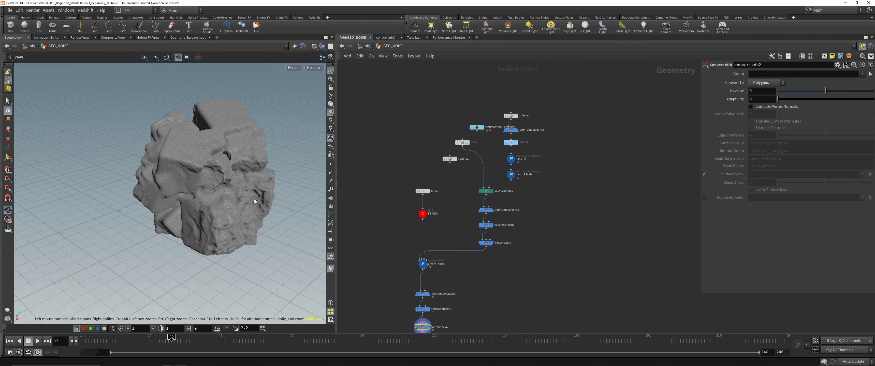
{"action": "left_click_drag", "start_coordinate": [479, 128], "coordinate": [450, 108]}
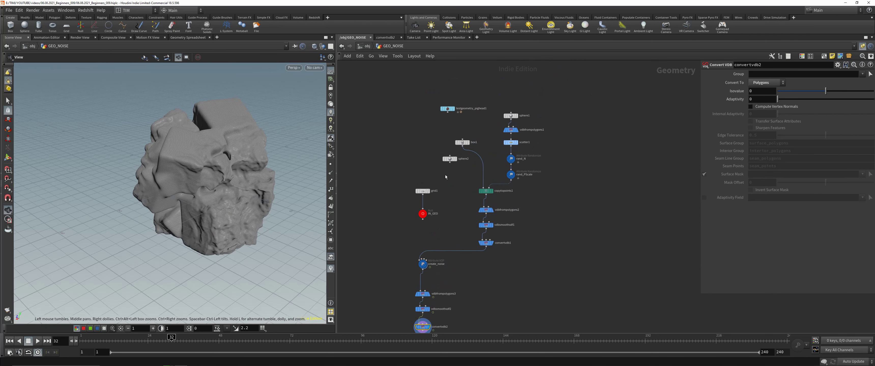
{"action": "left_click_drag", "start_coordinate": [449, 159], "coordinate": [446, 124]}
Select the nodes of the rock setup and arrange them automatically with Layout Selected
{"action": "left_click_drag", "start_coordinate": [583, 251], "coordinate": [504, 96]}
{"action": "left_click_drag", "start_coordinate": [449, 129], "coordinate": [517, 255], "text": "shift"}
{"action": "left_click_drag", "start_coordinate": [382, 246], "coordinate": [480, 322], "text": "shift"}
{"action": "key", "text": "l"}
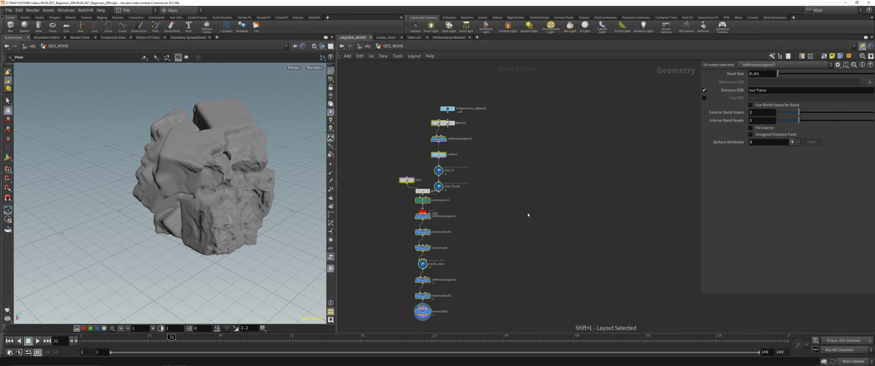
Move the rock setup's node chain away from the grid1 and IN_GEO nodes
{"action": "left_click_drag", "start_coordinate": [424, 199], "coordinate": [507, 102]}
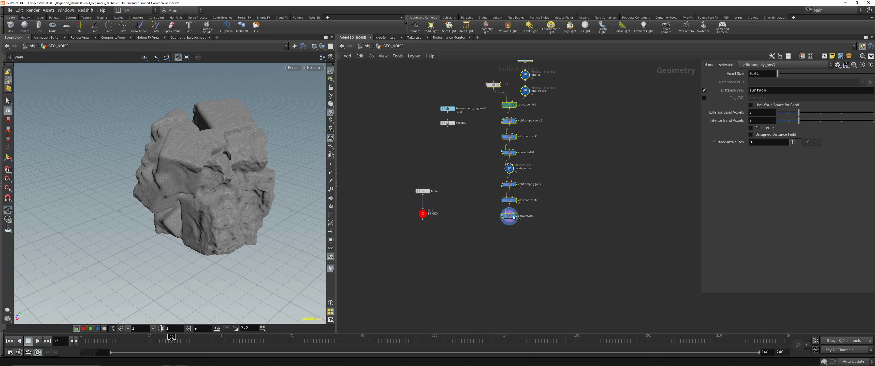
{"action": "mouse_move", "coordinate": [509, 212]}
{"action": "left_mouse_down"}
{"action": "mouse_move", "coordinate": [501, 215]}
{"action": "mouse_move", "coordinate": [508, 212]}
{"action": "left_mouse_up"}
{"action": "left_click", "coordinate": [481, 162]}
{"action": "middle_click_drag", "start_coordinate": [481, 162], "coordinate": [506, 209]}
{"action": "left_click_drag", "start_coordinate": [500, 192], "coordinate": [435, 148]}
{"action": "left_click", "coordinate": [466, 183]}
Duplicate create_noise below IN_GEO and compare the displaced grid with convertvdb2 by displaying each
{"action": "left_click_drag", "start_coordinate": [537, 215], "coordinate": [426, 292], "text": "alt"}
{"action": "scroll", "coordinate": [455, 277], "scroll_direction": "up", "scroll_amount": 4}
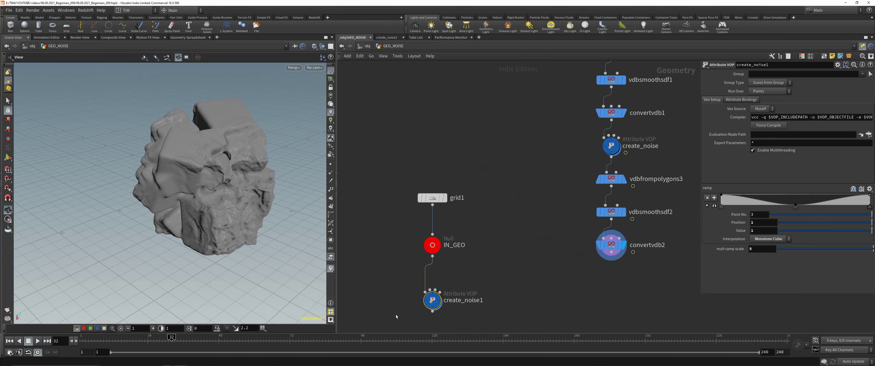
{"action": "left_click", "coordinate": [439, 298]}
{"action": "scroll", "coordinate": [502, 267], "scroll_direction": "down", "scroll_amount": 3}
{"action": "middle_click_drag", "start_coordinate": [502, 267], "coordinate": [470, 237]}
{"action": "key", "text": "space+g"}
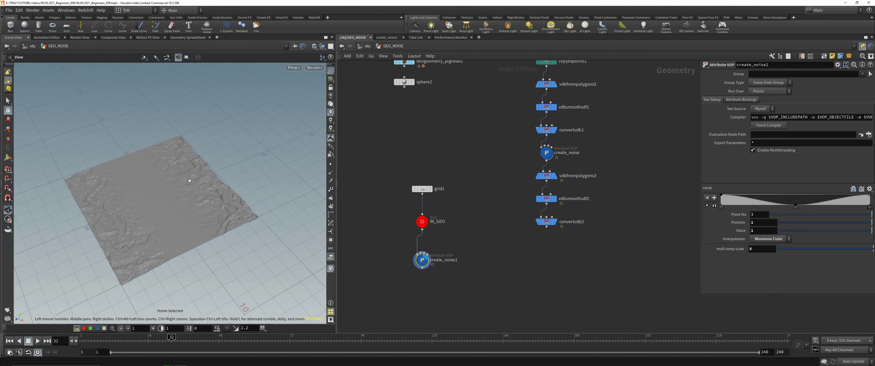
{"action": "left_click", "coordinate": [554, 222]}
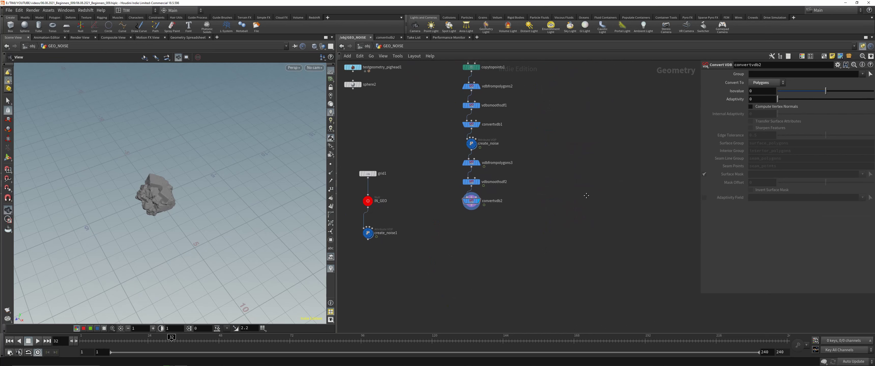
Add and display a new sphere, with primitive type Polygon and frequency 10
{"action": "key", "text": "Tab"}
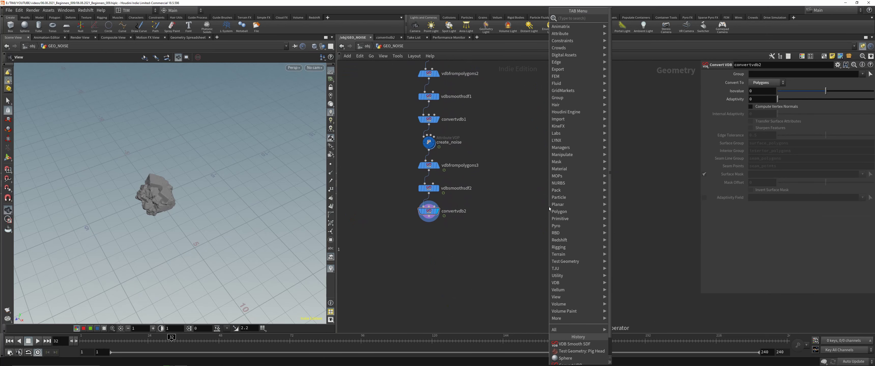
{"action": "type", "text": "no"}
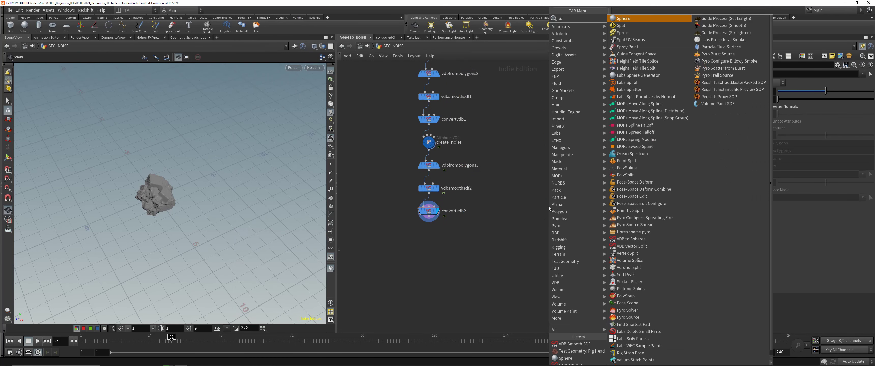
{"action": "key", "text": "Return"}
{"action": "left_click", "coordinate": [553, 205]}
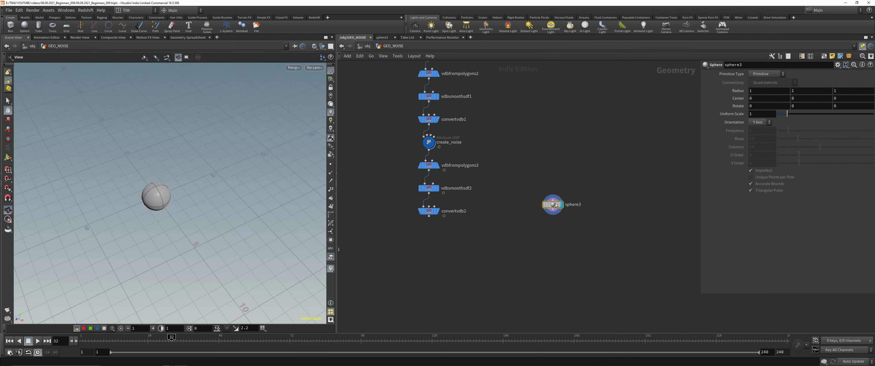
{"action": "key", "text": "g"}
{"action": "left_click", "coordinate": [766, 74]}
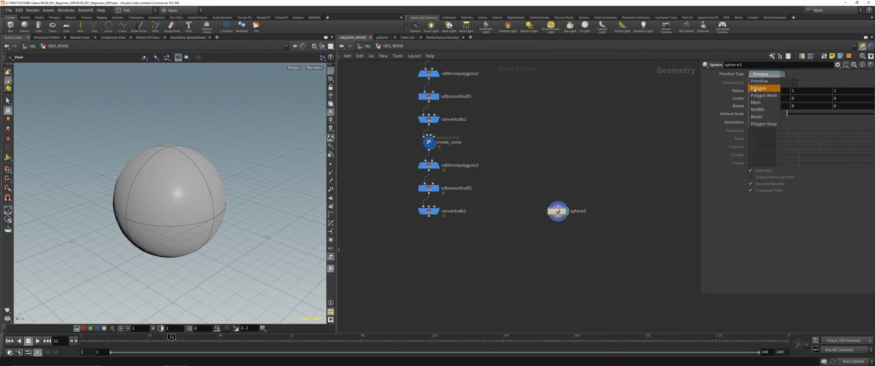
{"action": "left_click", "coordinate": [766, 82]}
{"action": "left_click_drag", "start_coordinate": [789, 130], "coordinate": [873, 130]}
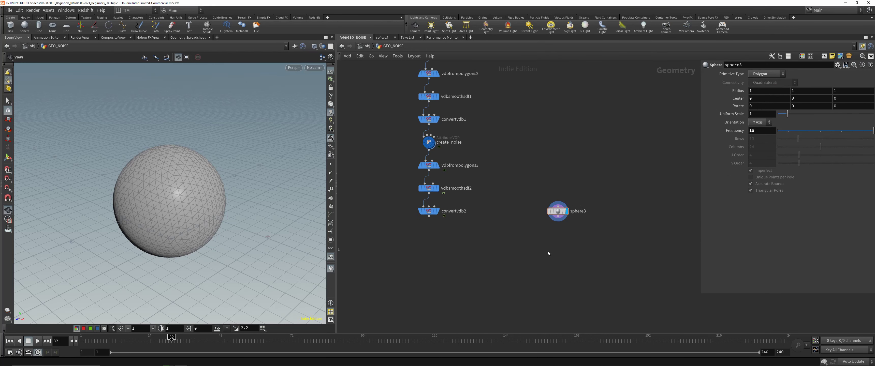
Add a Points from Volume node below sphere3, connect it to the sphere and display it
{"action": "scroll", "coordinate": [548, 251], "scroll_direction": "up", "scroll_amount": 2}
{"action": "key", "text": "Tab"}
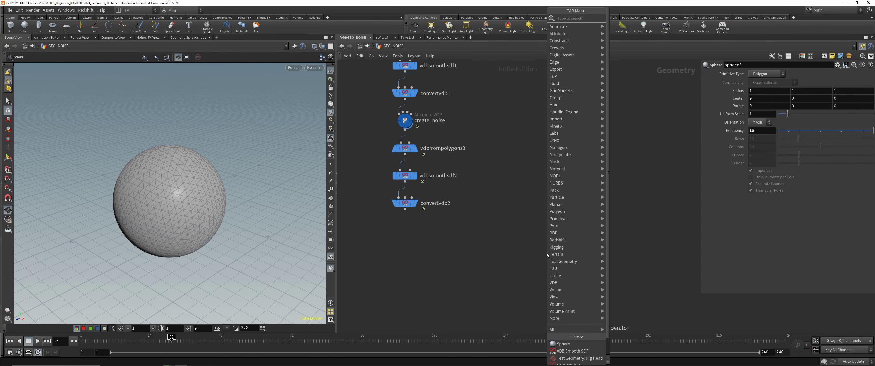
{"action": "type", "text": "pv"}
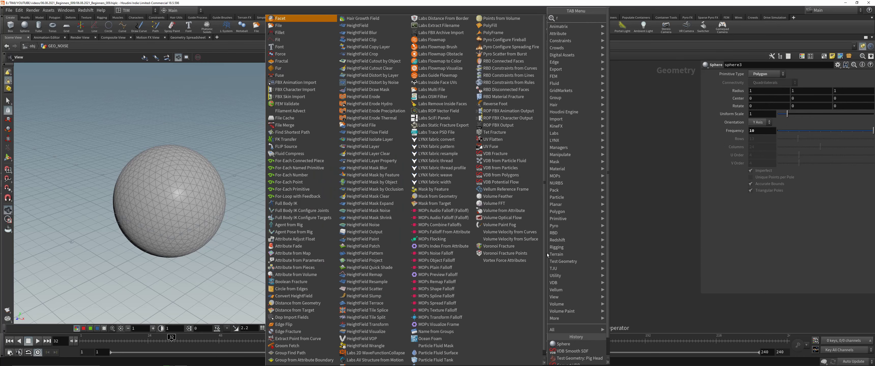
{"action": "type", "text": "f"}
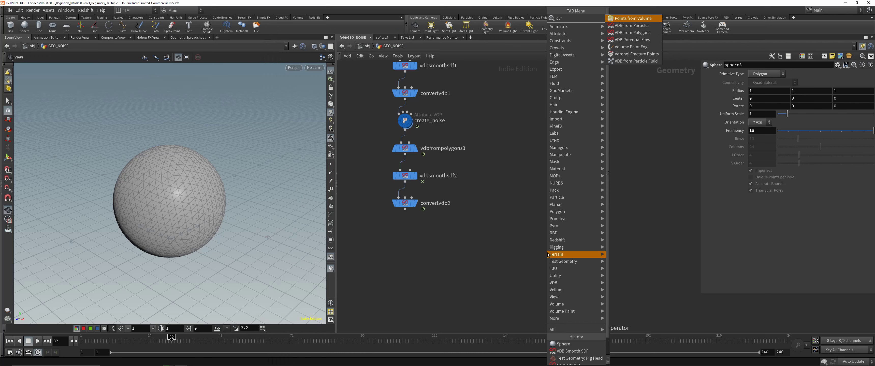
{"action": "key", "text": "Return"}
{"action": "left_click", "coordinate": [548, 252]}
{"action": "left_click_drag", "start_coordinate": [560, 209], "coordinate": [561, 234]}
{"action": "left_click", "coordinate": [559, 251]}
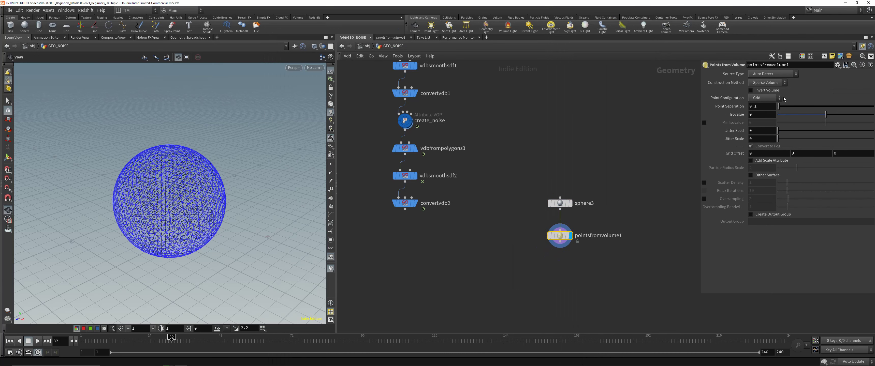
Add a Null connected to pointsfromvolume1, display it and rename it PTS_IN
{"action": "key", "text": "Tab"}
{"action": "type", "text": "nul"}
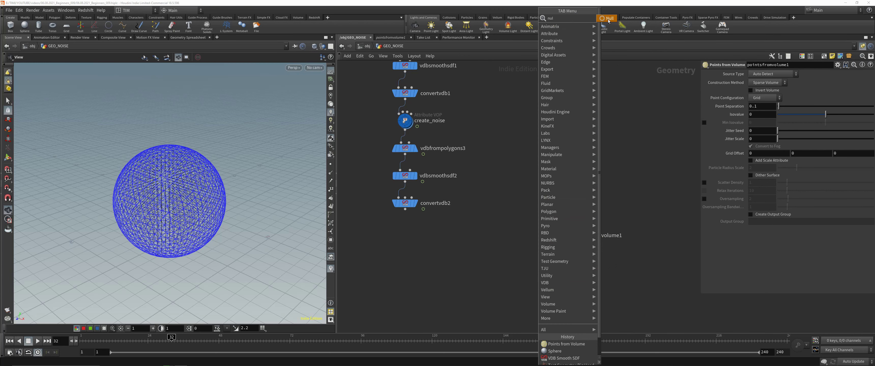
{"action": "key", "text": "Return"}
{"action": "left_click", "coordinate": [552, 279]}
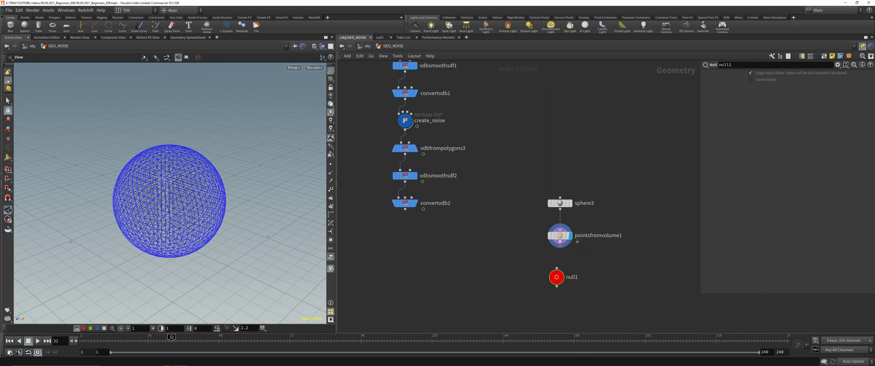
{"action": "left_click_drag", "start_coordinate": [552, 280], "coordinate": [557, 274]}
{"action": "double_click", "coordinate": [577, 273]}
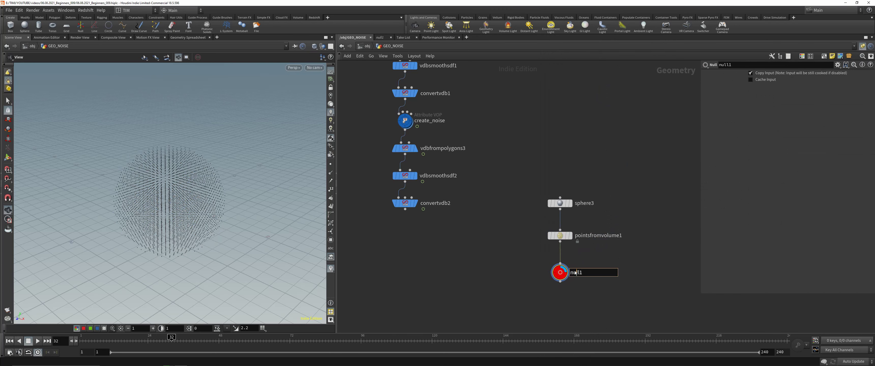
{"action": "type", "text": "PTS_IN"}
{"action": "key", "text": "Return"}
Set the Point Separation of pointsfromvolume1 to 0.01 and display PTS_IN
{"action": "left_click", "coordinate": [570, 236]}
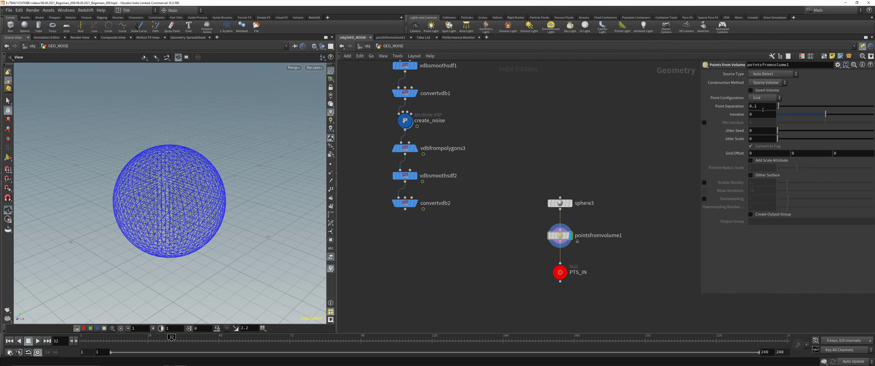
{"action": "key", "text": "Return"}
{"action": "left_click_drag", "start_coordinate": [497, 306], "coordinate": [615, 246]}
{"action": "left_click", "coordinate": [573, 259]}
{"action": "key", "text": "Up"}
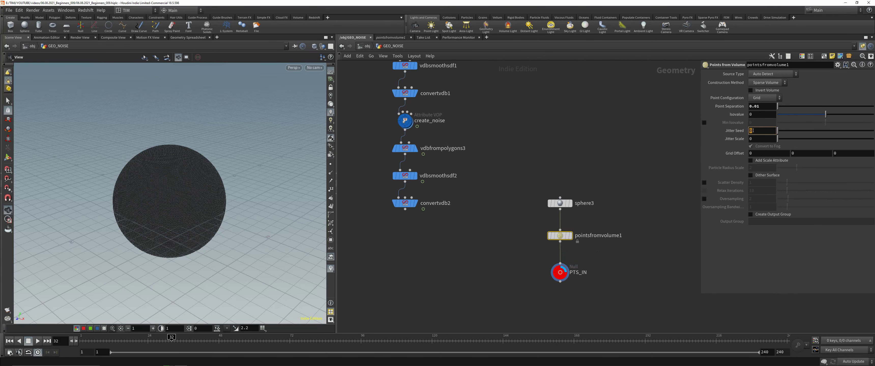
Set the Jitter Seed to 0.5 and the Jitter Scale to 1, and inspect the points up close
{"action": "key", "text": "Tab"}
{"action": "type", "text": "1"}
{"action": "key", "text": "Return"}
{"action": "right_click_drag", "start_coordinate": [182, 203], "coordinate": [227, 149]}
{"action": "left_click_drag", "start_coordinate": [308, 161], "coordinate": [291, 169]}
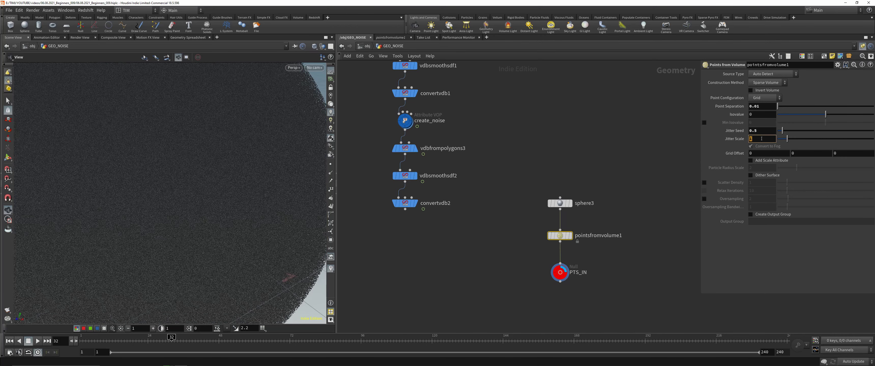
Try a Jitter Scale of 0 and examine the pattern of the points up close
{"action": "type", "text": "0"}
{"action": "key", "text": "Return"}
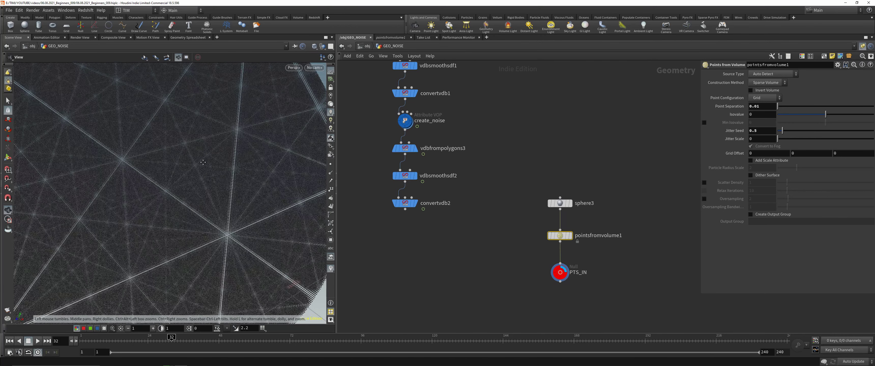
{"action": "left_click_drag", "start_coordinate": [177, 143], "coordinate": [197, 204]}
{"action": "scroll", "coordinate": [197, 203], "scroll_direction": "up", "scroll_amount": 8}
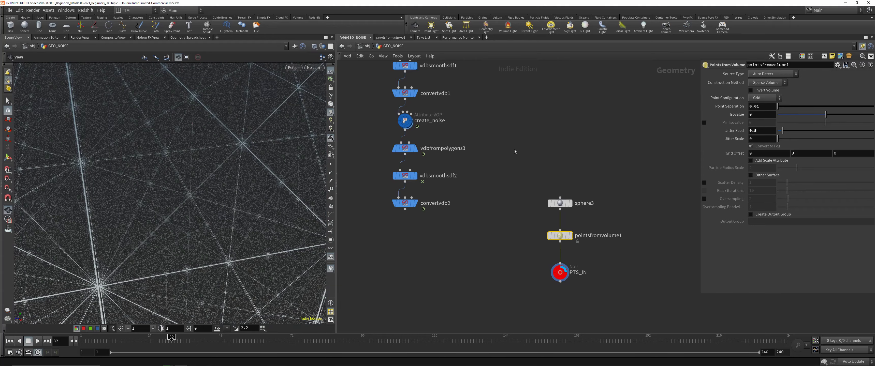
Set the Jitter Scale back to 1 and view the whole point sphere
{"action": "double_click", "coordinate": [750, 140]}
{"action": "type", "text": "1"}
{"action": "key", "text": "Return"}
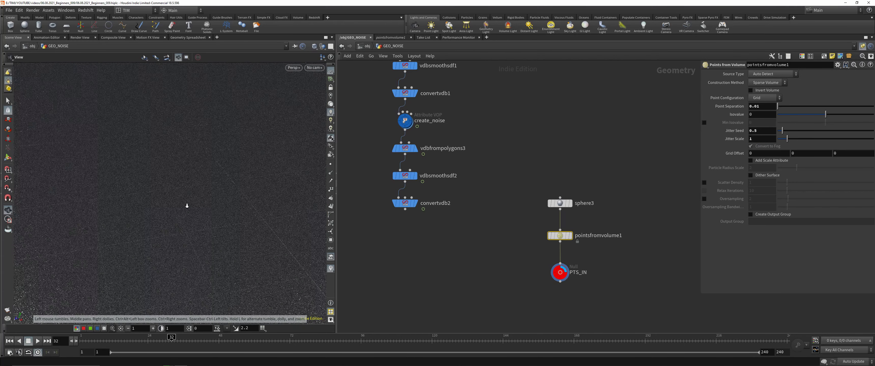
{"action": "scroll", "coordinate": [190, 197], "scroll_direction": "down", "scroll_amount": 8}
{"action": "middle_click_drag", "start_coordinate": [213, 140], "coordinate": [199, 181]}
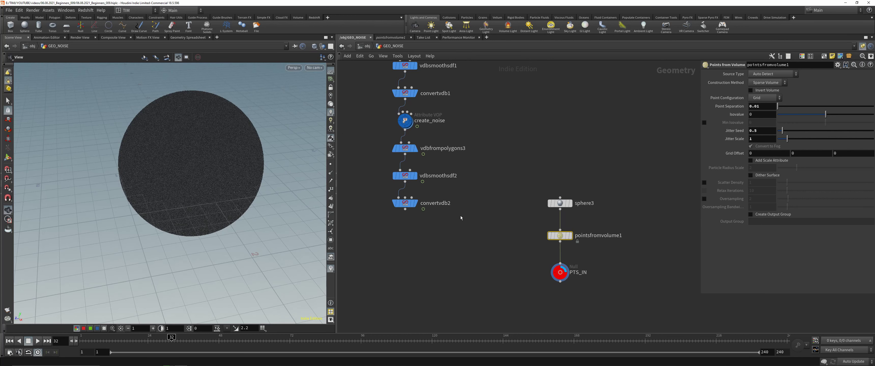
Add an Attribute VOP node below PTS_IN and enter its network
{"action": "middle_click_drag", "start_coordinate": [476, 260], "coordinate": [457, 198]}
{"action": "left_click_drag", "start_coordinate": [483, 247], "coordinate": [591, 186]}
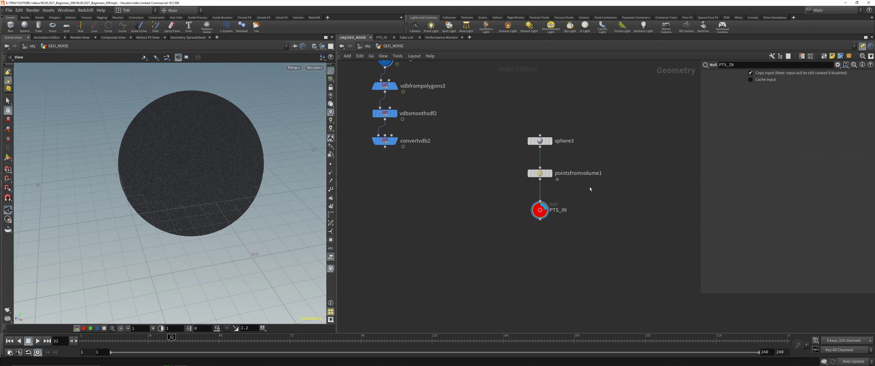
{"action": "scroll", "coordinate": [482, 234], "scroll_direction": "down", "scroll_amount": 2}
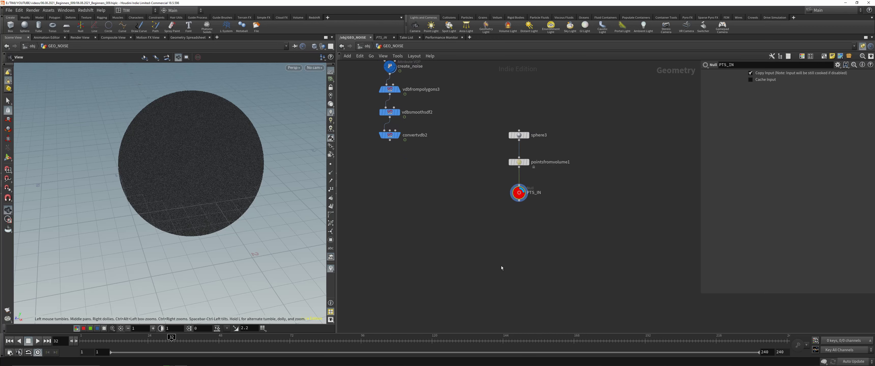
{"action": "key", "text": "Tab"}
{"action": "type", "text": "vop"}
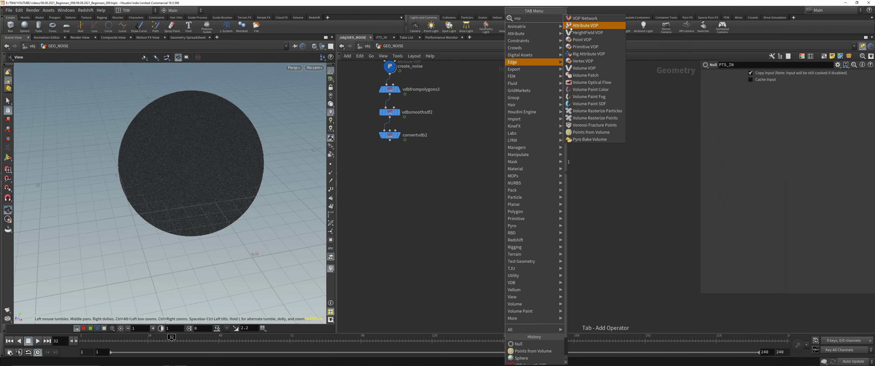
{"action": "left_click", "coordinate": [571, 29]}
{"action": "left_click", "coordinate": [520, 231]}
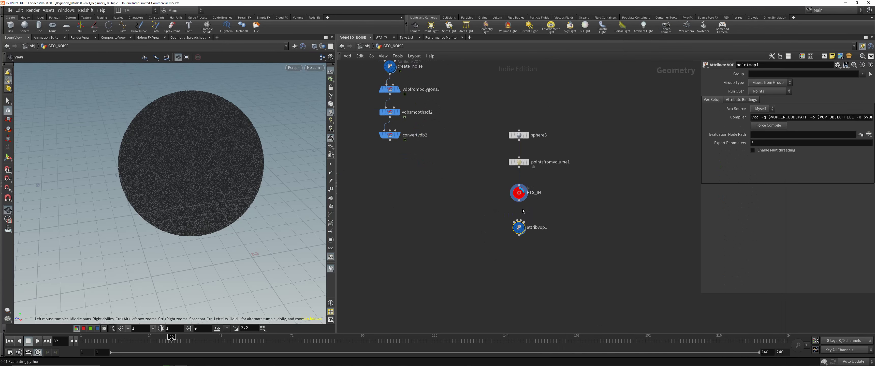
{"action": "double_click", "coordinate": [519, 231]}
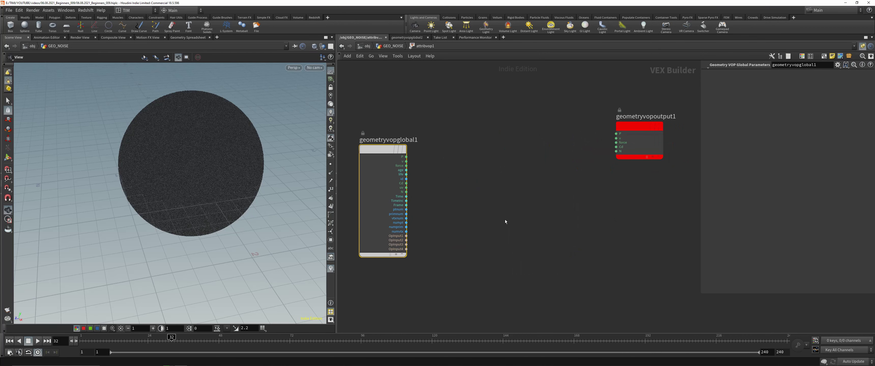
{"action": "key", "text": "Tab"}
{"action": "left_click", "coordinate": [459, 196]}
{"action": "middle_click_drag", "start_coordinate": [456, 194], "coordinate": [479, 202]}
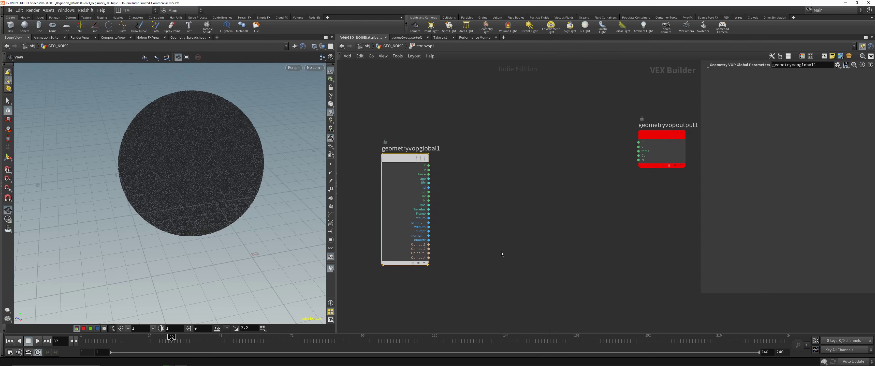
{"action": "key", "text": "Tab"}
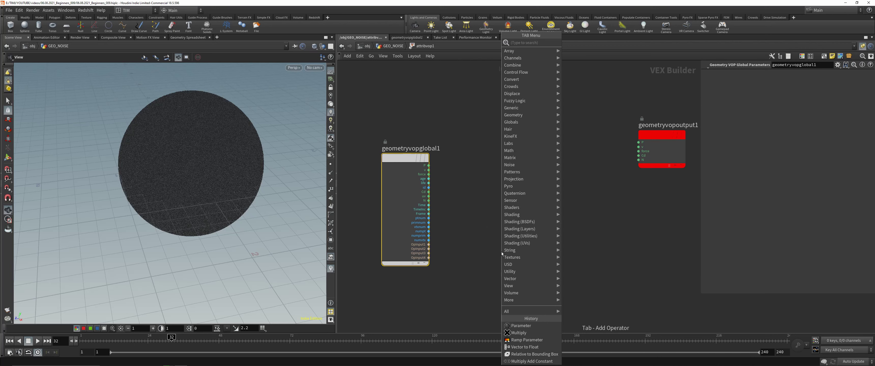
{"action": "type", "text": "aa"}
{"action": "left_click", "coordinate": [477, 242]}
Add a Curl Noise node between the global and output nodes and wire P into its pos input
{"action": "key", "text": "Tab"}
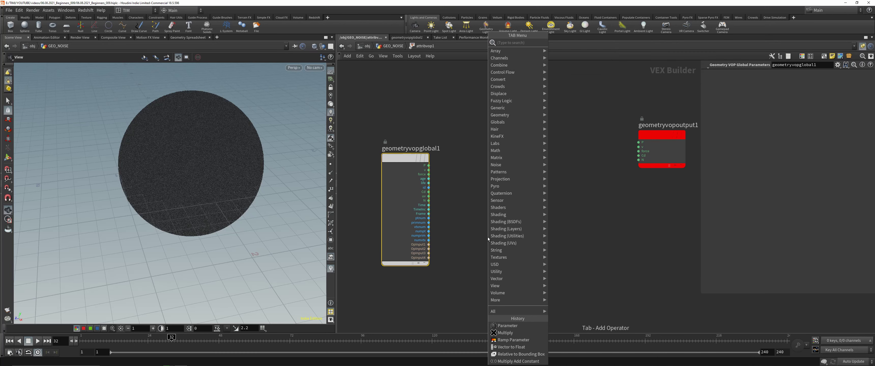
{"action": "type", "text": "cu"}
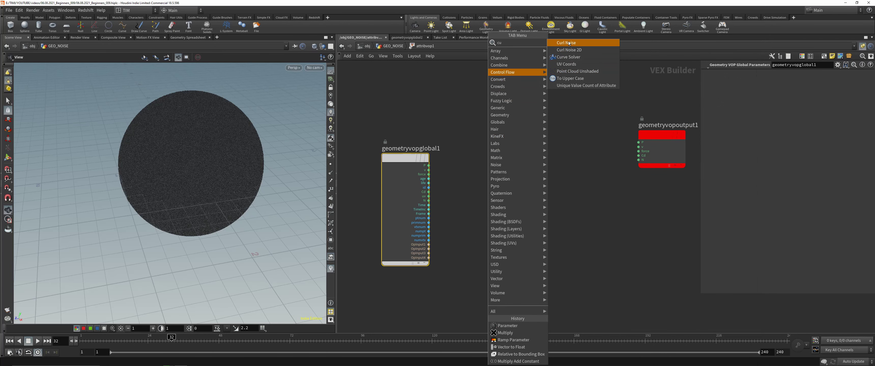
{"action": "left_click", "coordinate": [569, 43]}
{"action": "left_click", "coordinate": [534, 180]}
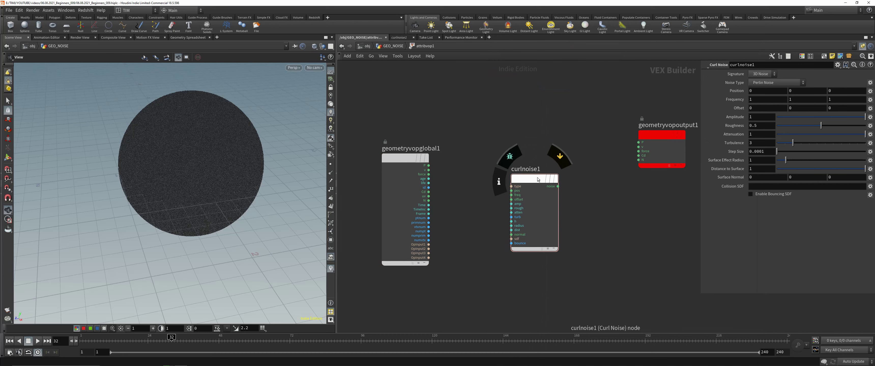
{"action": "left_click_drag", "start_coordinate": [511, 191], "coordinate": [429, 166]}
{"action": "left_click_drag", "start_coordinate": [534, 178], "coordinate": [517, 151]}
{"action": "left_click_drag", "start_coordinate": [661, 144], "coordinate": [702, 177]}
Add an Add node that sums the curl noise and the global P, and wire its sum into the output's P
{"action": "middle_click_drag", "start_coordinate": [602, 179], "coordinate": [534, 188]}
{"action": "key", "text": "Tab"}
{"action": "type", "text": "ad"}
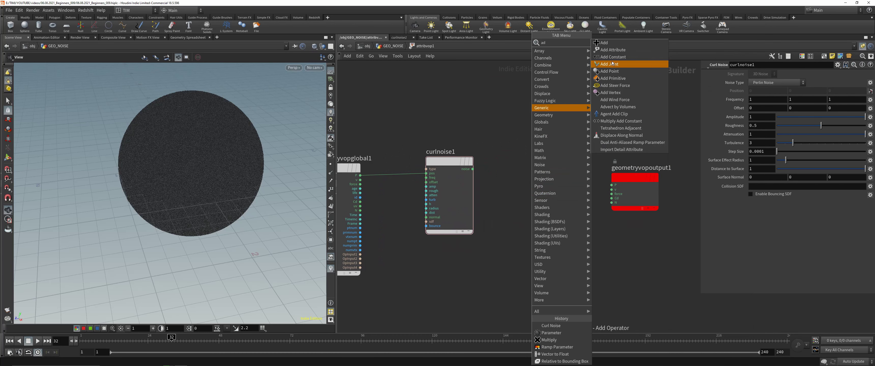
{"action": "left_click", "coordinate": [606, 44]}
{"action": "left_click", "coordinate": [540, 188]}
{"action": "left_click", "coordinate": [473, 170]}
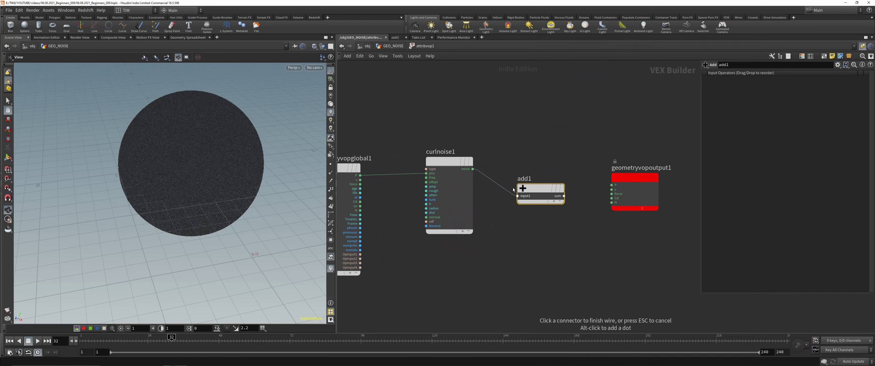
{"action": "left_click", "coordinate": [518, 196]}
{"action": "left_click", "coordinate": [360, 175]}
{"action": "left_click", "coordinate": [518, 200]}
{"action": "left_click", "coordinate": [564, 196]}
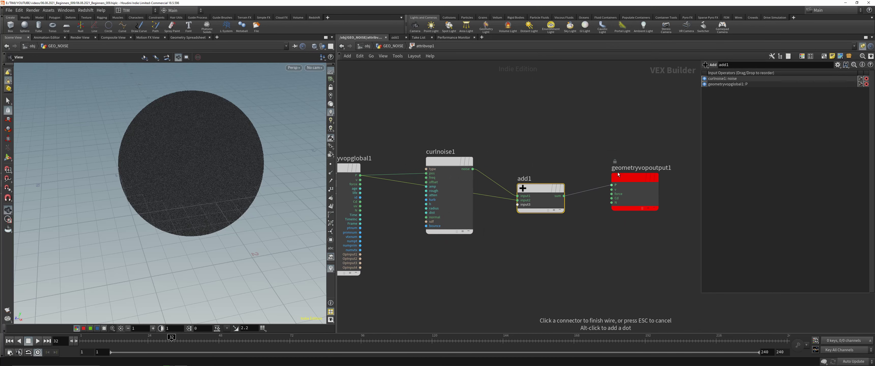
{"action": "left_click", "coordinate": [611, 185]}
Spread out the Curl Noise and Add nodes and switch the network wiring style to rounded
{"action": "left_click_drag", "start_coordinate": [456, 162], "coordinate": [470, 83]}
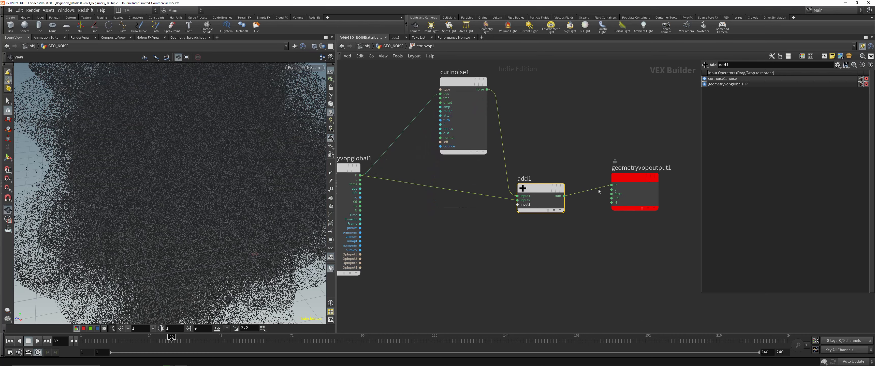
{"action": "left_click_drag", "start_coordinate": [539, 192], "coordinate": [556, 181]}
{"action": "key", "text": "shift+s"}
{"action": "middle_click_drag", "start_coordinate": [469, 207], "coordinate": [512, 234]}
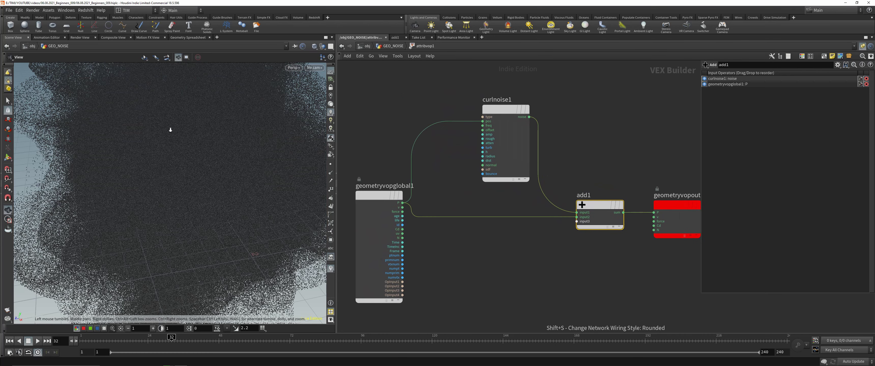
{"action": "right_click_drag", "start_coordinate": [171, 130], "coordinate": [160, 163]}
{"action": "left_click_drag", "start_coordinate": [160, 163], "coordinate": [200, 180]}
Try different curl noise Frequency values on all three axes, ending at -16.9
{"action": "left_click", "coordinate": [509, 115]}
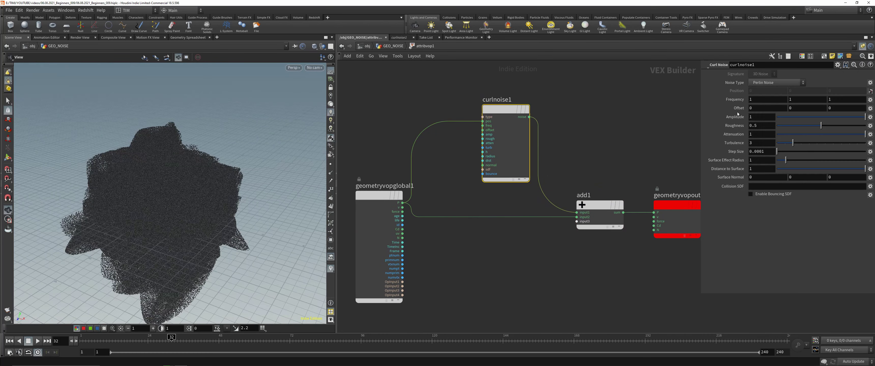
{"action": "middle_click_drag", "start_coordinate": [722, 99], "coordinate": [836, 93]}
{"action": "middle_click_drag", "start_coordinate": [727, 101], "coordinate": [696, 99]}
{"action": "middle_click_drag", "start_coordinate": [187, 178], "coordinate": [188, 177]}
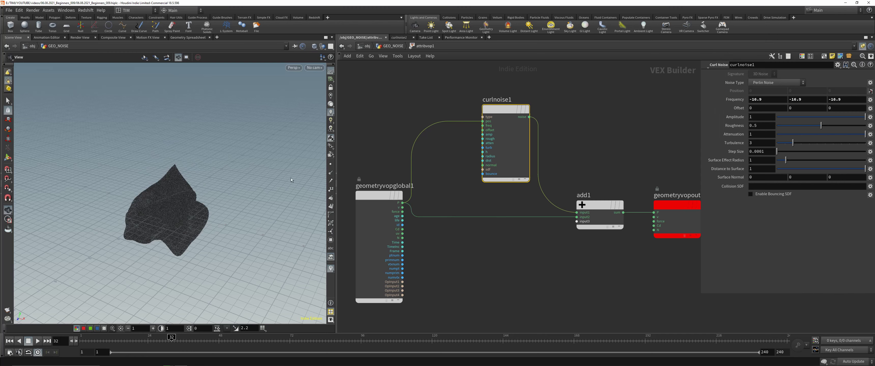
Add a float Constant node wired into the freq input of the Curl Noise node
{"action": "left_click", "coordinate": [483, 125]}
{"action": "middle_click_drag", "start_coordinate": [458, 261], "coordinate": [488, 199]}
{"action": "key", "text": "Tab"}
{"action": "type", "text": "cont"}
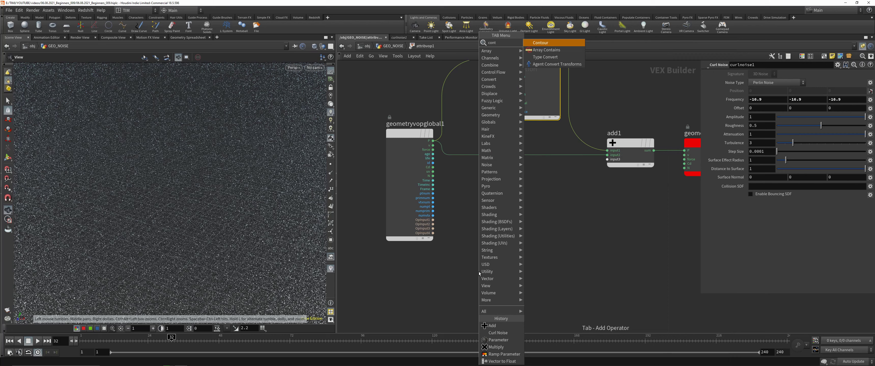
{"action": "key", "text": "BackSpace"}
{"action": "key", "text": "Return"}
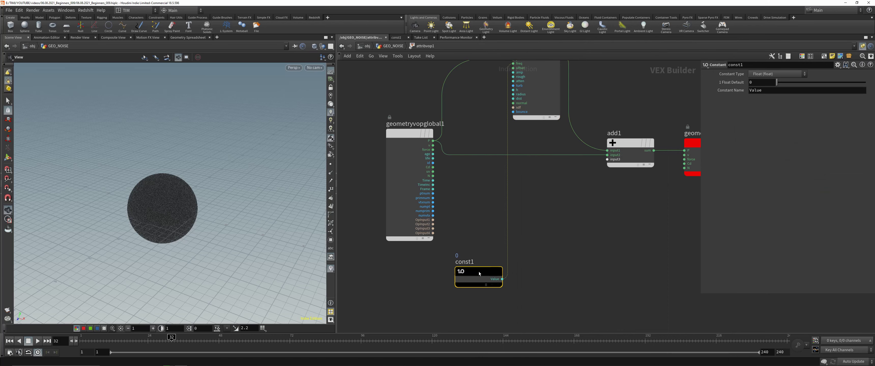
Set the constant's 1 Float Default to 0.25 and view the displaced points
{"action": "left_click", "coordinate": [760, 85]}
{"action": "type", "text": "0.25"}
{"action": "key", "text": "Return"}
{"action": "left_click_drag", "start_coordinate": [196, 198], "coordinate": [189, 221]}
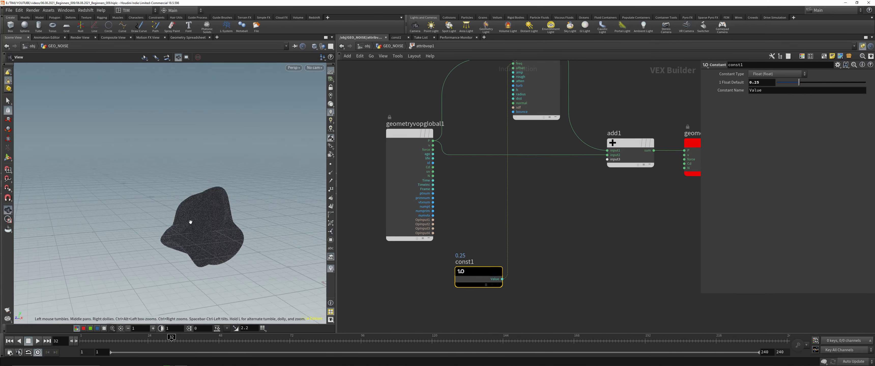
{"action": "scroll", "coordinate": [190, 221], "scroll_direction": "up", "scroll_amount": 4}
{"action": "scroll", "coordinate": [515, 175], "scroll_direction": "down", "scroll_amount": 3}
Set the Curl Noise node's Amplitude to 5 and view the displaced points from another angle
{"action": "middle_click_drag", "start_coordinate": [515, 175], "coordinate": [470, 215]}
{"action": "left_click", "coordinate": [486, 153]}
{"action": "scroll", "coordinate": [672, 162], "scroll_direction": "up", "scroll_amount": 2}
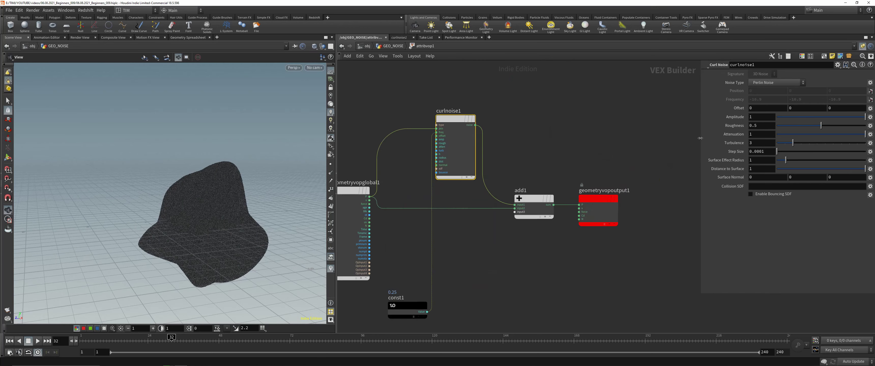
{"action": "double_click", "coordinate": [765, 119]}
{"action": "type", "text": "5"}
{"action": "key", "text": "Return"}
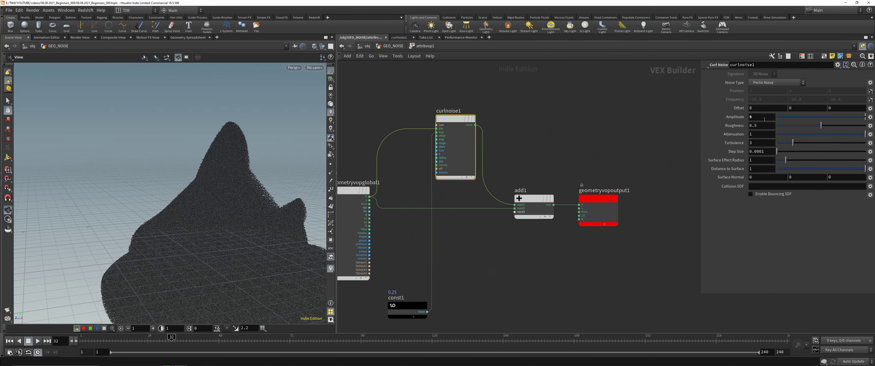
{"action": "left_click_drag", "start_coordinate": [258, 128], "coordinate": [224, 183]}
Set the frequency constant's 1 Float Default to 0.5 and view the displaced points
{"action": "middle_click_drag", "start_coordinate": [404, 259], "coordinate": [394, 217]}
{"action": "left_click", "coordinate": [396, 265]}
{"action": "left_click", "coordinate": [766, 85]}
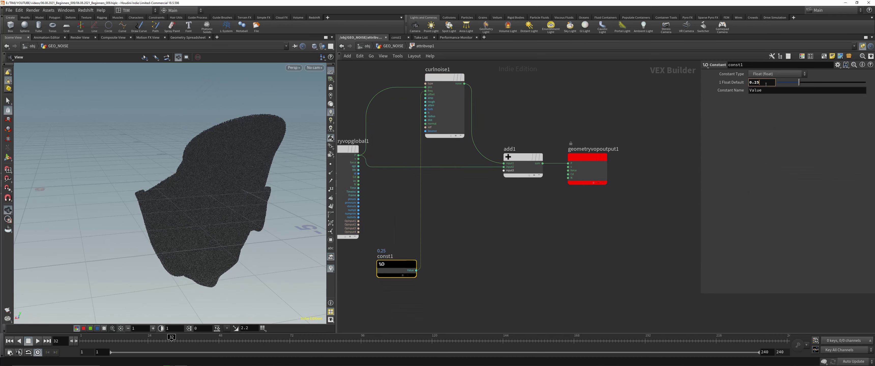
{"action": "key", "text": "Return"}
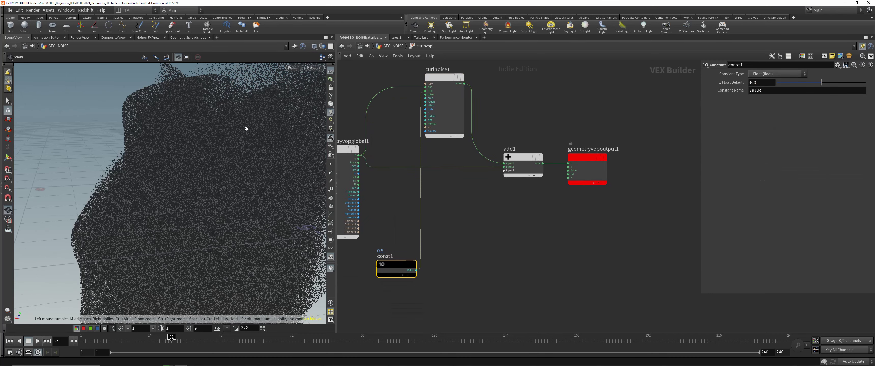
{"action": "left_click_drag", "start_coordinate": [247, 128], "coordinate": [288, 146]}
{"action": "middle_click_drag", "start_coordinate": [312, 135], "coordinate": [181, 158]}
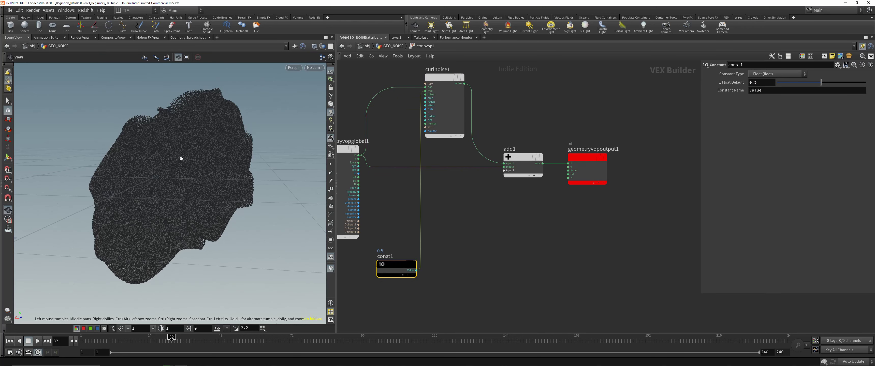
Move the Add and output nodes down to make room and place an Anti-Aliased Noise node above the Add node
{"action": "left_click_drag", "start_coordinate": [496, 230], "coordinate": [614, 208]}
{"action": "left_click", "coordinate": [508, 137]}
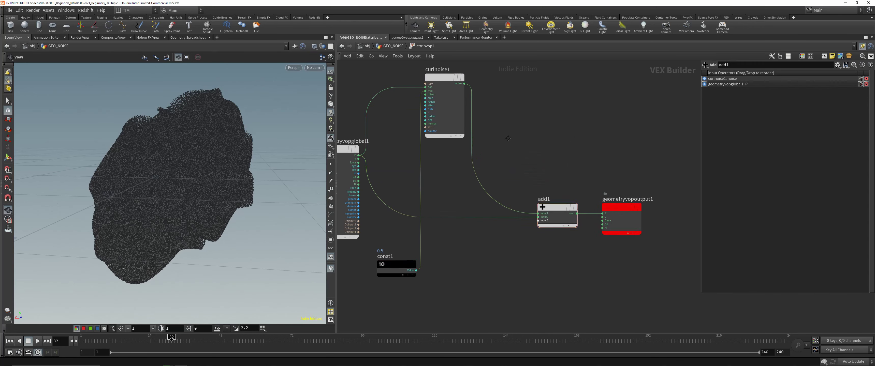
{"action": "middle_click_drag", "start_coordinate": [508, 138], "coordinate": [532, 172]}
{"action": "key", "text": "Tab"}
{"action": "type", "text": "aa"}
{"action": "key", "text": "Escape"}
{"action": "key", "text": "Tab"}
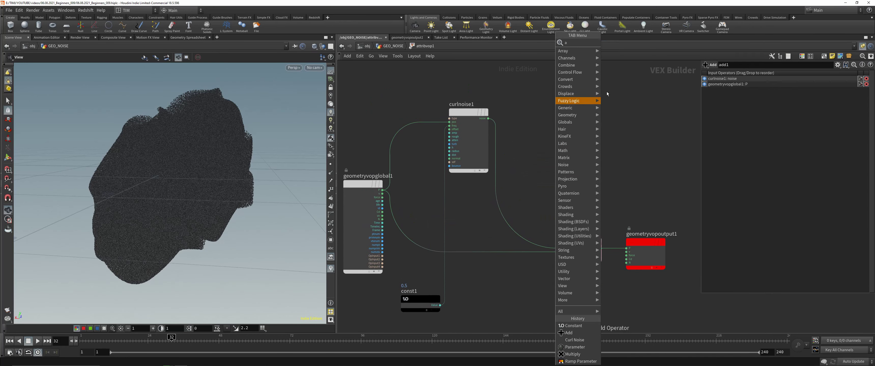
{"action": "type", "text": "aa"}
{"action": "left_click", "coordinate": [616, 71]}
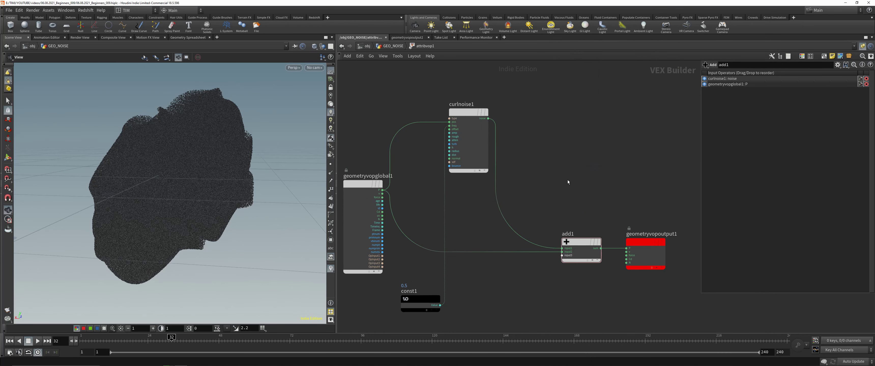
{"action": "left_click", "coordinate": [584, 174]}
Set the Anti-Aliased Noise signature to 3D Input, 3D Noise, then wire the curl noise into its pos and its noise into the Add node
{"action": "left_click", "coordinate": [770, 74]}
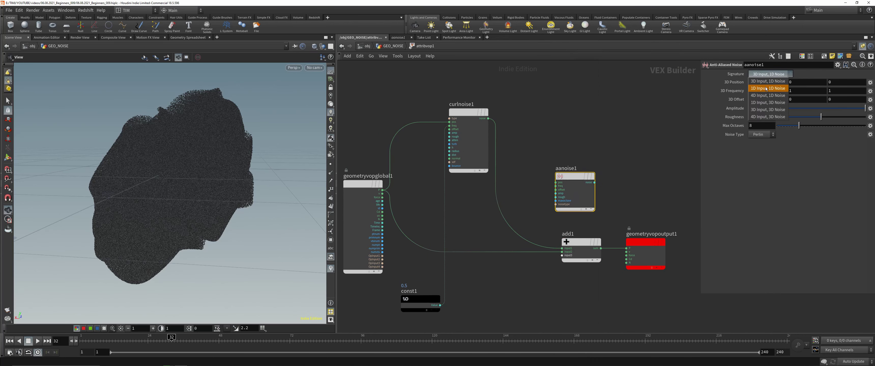
{"action": "left_click", "coordinate": [765, 109]}
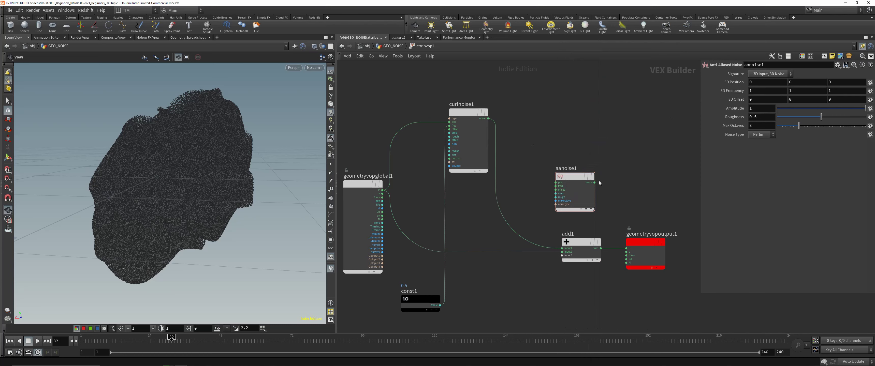
{"action": "left_click", "coordinate": [556, 182]}
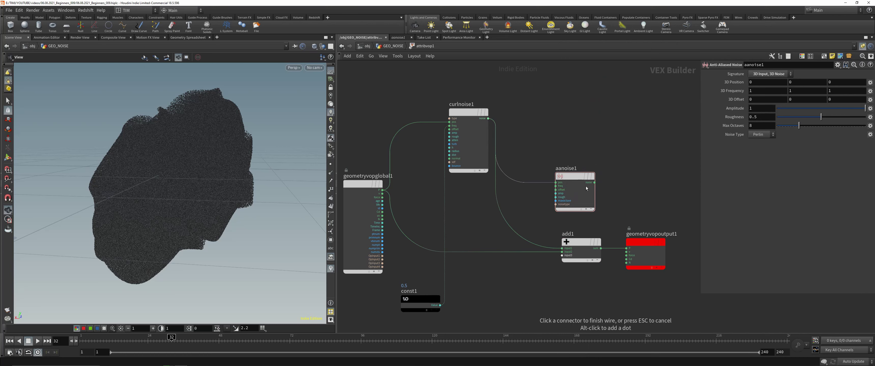
{"action": "left_click", "coordinate": [594, 183]}
{"action": "left_click", "coordinate": [563, 256]}
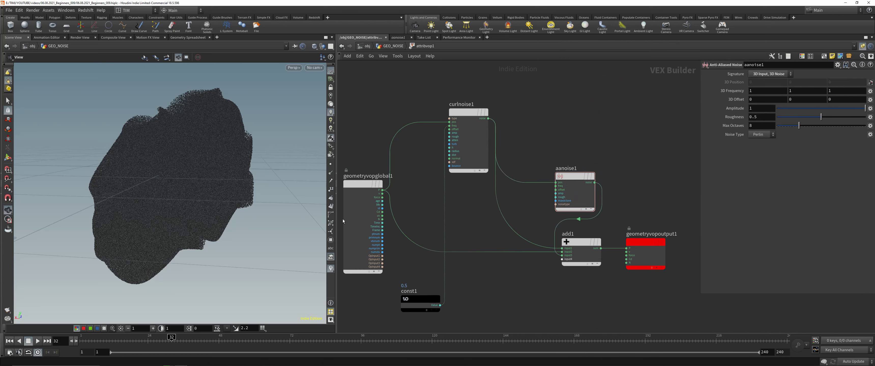
{"action": "left_click_drag", "start_coordinate": [219, 180], "coordinate": [134, 181]}
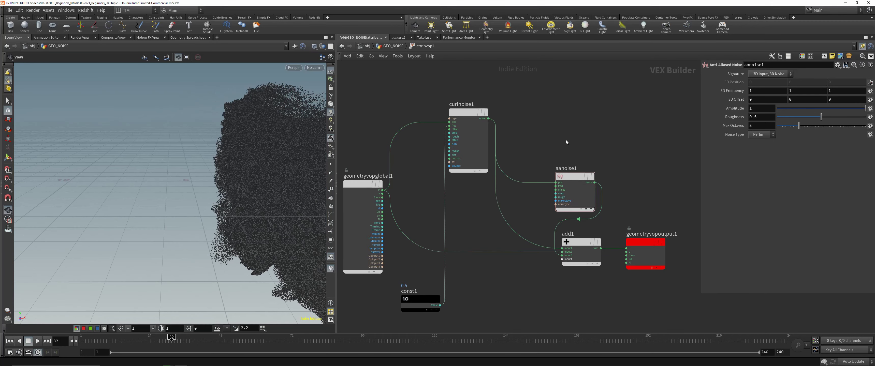
Set the Anti-Aliased Noise Roughness to 0.25 and view the point cloud
{"action": "left_click_drag", "start_coordinate": [567, 131], "coordinate": [574, 182]}
{"action": "left_click", "coordinate": [763, 120]}
{"action": "type", "text": "0.25"}
{"action": "key", "text": "Return"}
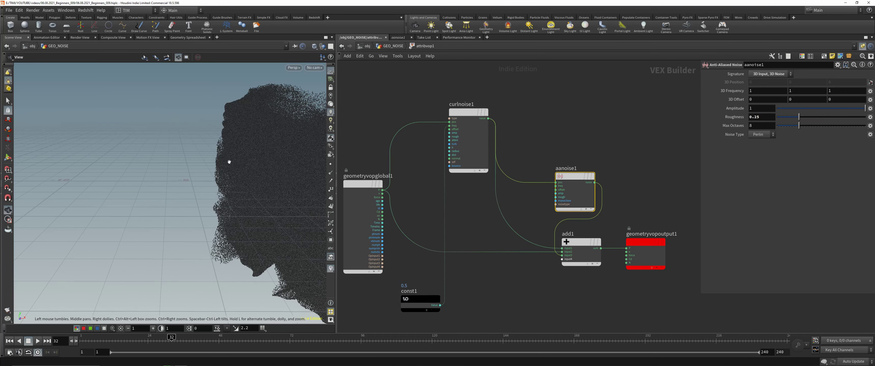
{"action": "left_click_drag", "start_coordinate": [229, 161], "coordinate": [182, 144]}
{"action": "scroll", "coordinate": [182, 144], "scroll_direction": "down", "scroll_amount": 4}
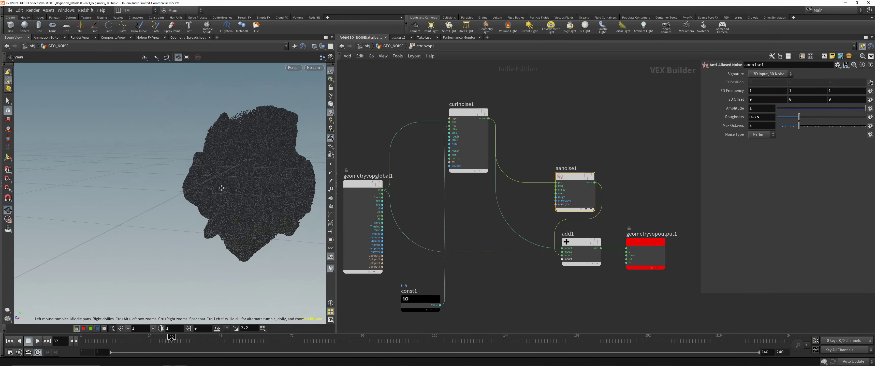
{"action": "middle_click_drag", "start_coordinate": [193, 146], "coordinate": [143, 155]}
Shift the Add and output nodes away from the noise nodes and return to the GEO_NOISE network
{"action": "left_click_drag", "start_coordinate": [563, 308], "coordinate": [679, 254]}
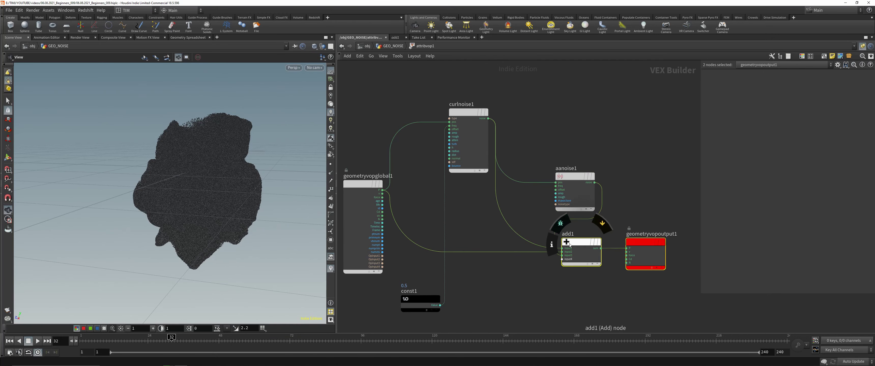
{"action": "left_click_drag", "start_coordinate": [582, 243], "coordinate": [691, 237]}
{"action": "left_click", "coordinate": [580, 274]}
{"action": "key", "text": "u"}
{"action": "left_click_drag", "start_coordinate": [191, 185], "coordinate": [208, 177]}
{"action": "middle_click", "coordinate": [518, 228]}
{"action": "left_click_drag", "start_coordinate": [266, 156], "coordinate": [275, 151]}
{"action": "scroll", "coordinate": [276, 151], "scroll_direction": "up", "scroll_amount": 3}
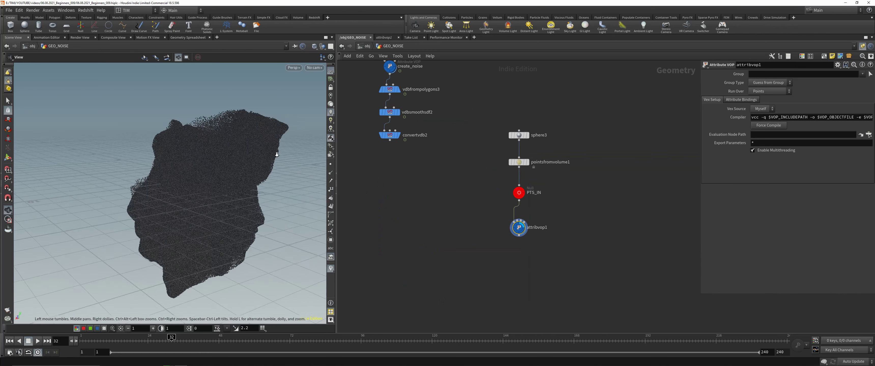
Set the Point Separation of pointsfromvolume1 to 0.025 and view the resulting point cloud
{"action": "left_click", "coordinate": [520, 163]}
{"action": "left_click", "coordinate": [761, 107]}
{"action": "key", "text": "BackSpace"}
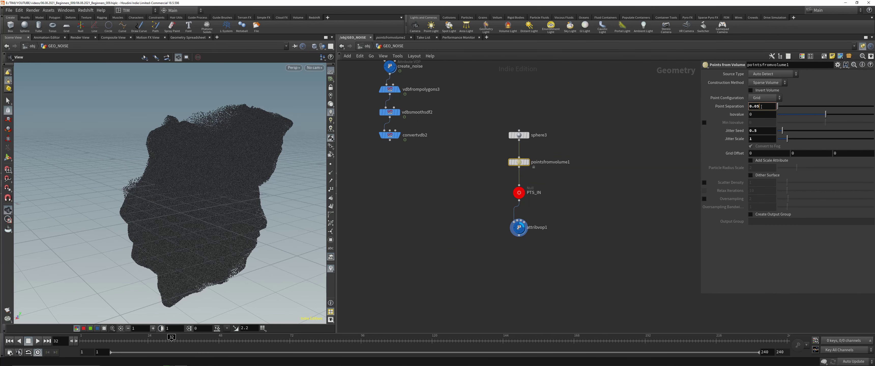
{"action": "type", "text": "5"}
{"action": "key", "text": "Return"}
{"action": "type", "text": "5"}
{"action": "key", "text": "Return"}
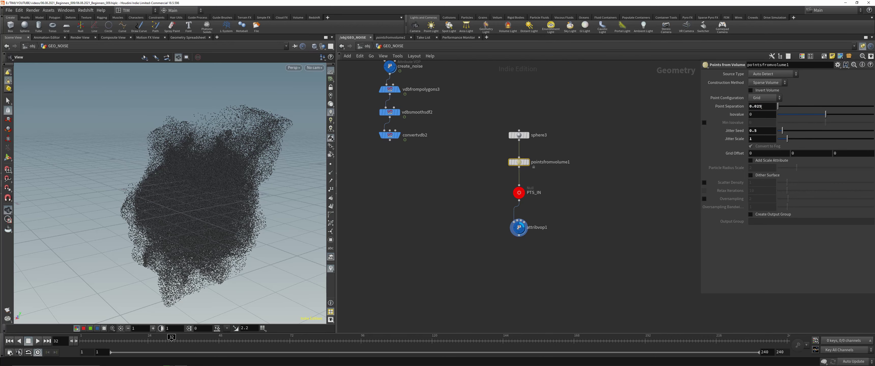
{"action": "left_click_drag", "start_coordinate": [268, 149], "coordinate": [280, 160]}
{"action": "scroll", "coordinate": [482, 235], "scroll_direction": "up", "scroll_amount": 4}
{"action": "scroll", "coordinate": [493, 211], "scroll_direction": "down", "scroll_amount": 6}
{"action": "scroll", "coordinate": [492, 203], "scroll_direction": "up", "scroll_amount": 4}
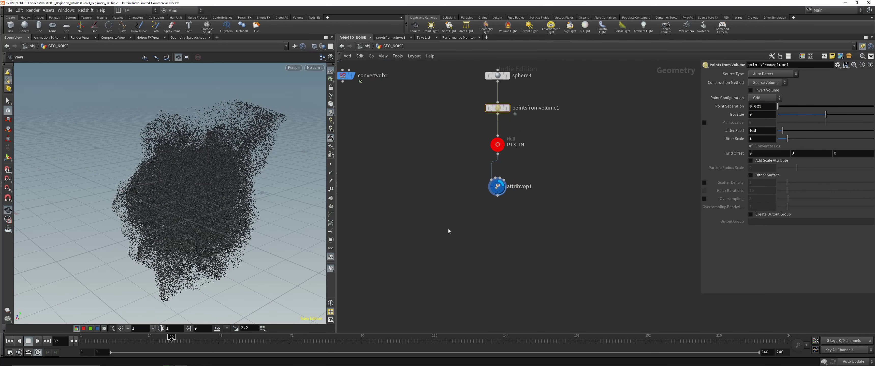
Add a VDB from Particles node beneath attribvop1, wired to its output, and display its result
{"action": "left_click", "coordinate": [497, 186]}
{"action": "left_click_drag", "start_coordinate": [238, 146], "coordinate": [219, 152]}
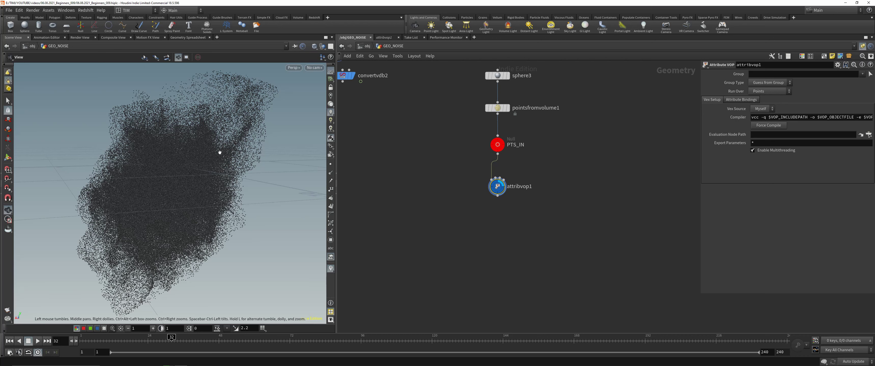
{"action": "middle_click_drag", "start_coordinate": [538, 203], "coordinate": [541, 215]}
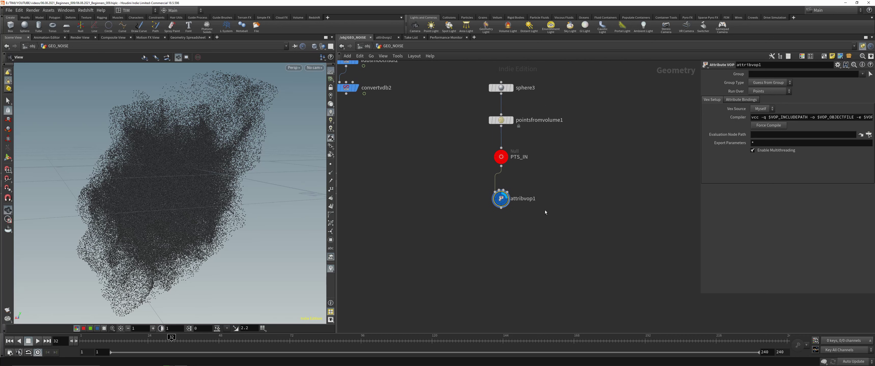
{"action": "key", "text": "Tab"}
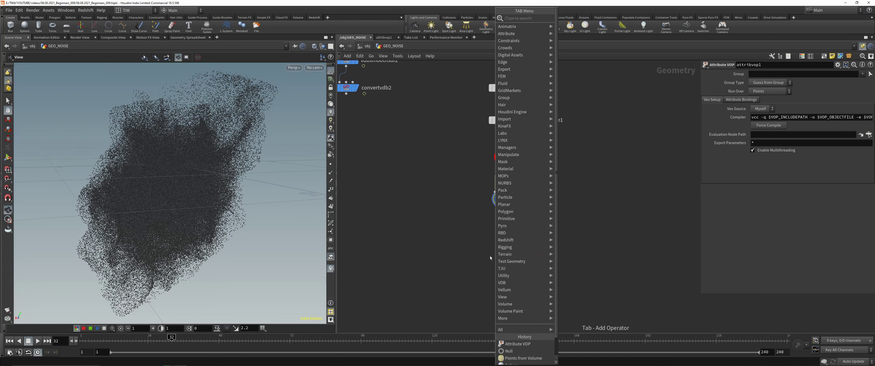
{"action": "type", "text": "vdfp"}
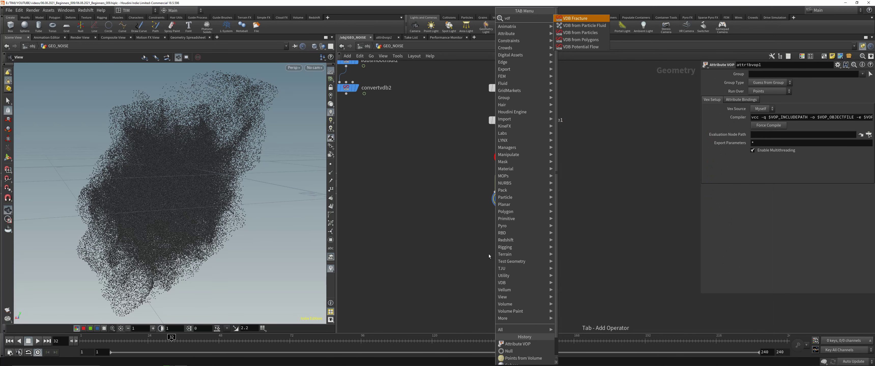
{"action": "left_click", "coordinate": [581, 18]}
{"action": "left_click", "coordinate": [500, 208]}
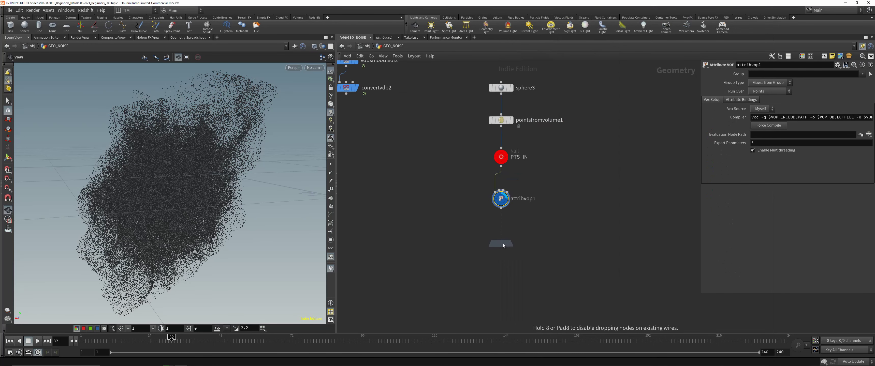
{"action": "left_click", "coordinate": [497, 237]}
{"action": "key", "text": "r"}
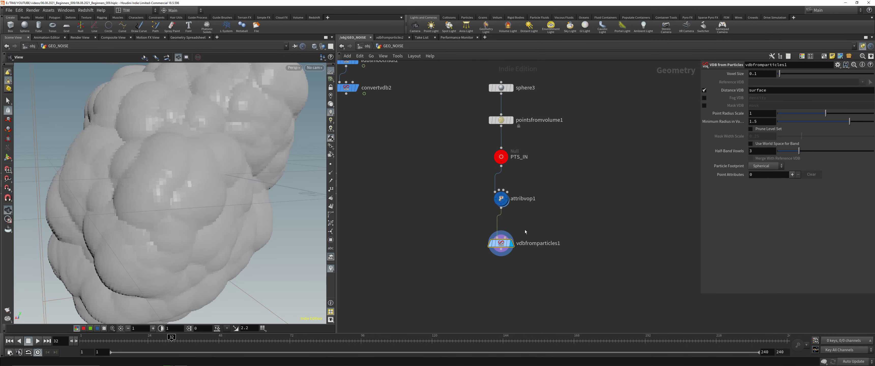
Set the Voxel Size of vdbfromparticles1 to 0.01 and its Point Radius Scale to 0.05
{"action": "left_click", "coordinate": [760, 73]}
{"action": "key", "text": "Return"}
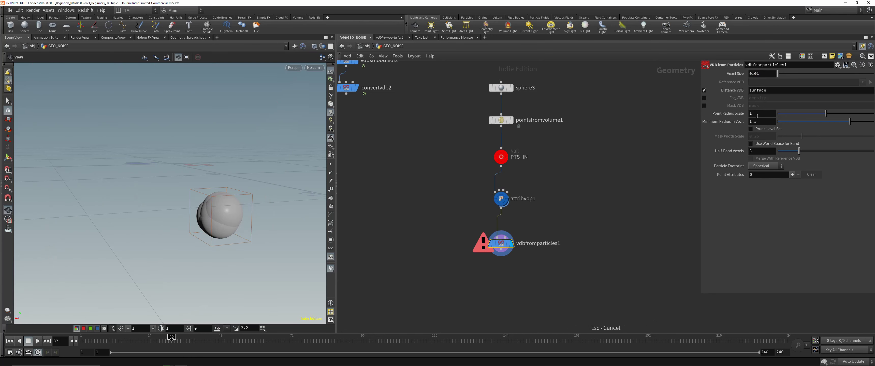
{"action": "double_click", "coordinate": [758, 113]}
{"action": "type", "text": "0.05"}
{"action": "key", "text": "Return"}
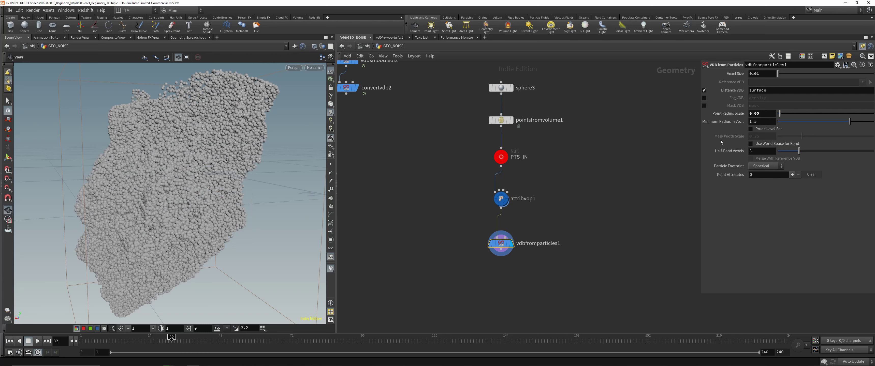
Set the Point Radius Scale of vdbfromparticles1 to 0.095 and its Voxel Size to 0.025
{"action": "left_click", "coordinate": [762, 112]}
{"action": "key", "text": "BackSpace"}
{"action": "type", "text": "95"}
{"action": "key", "text": "Return"}
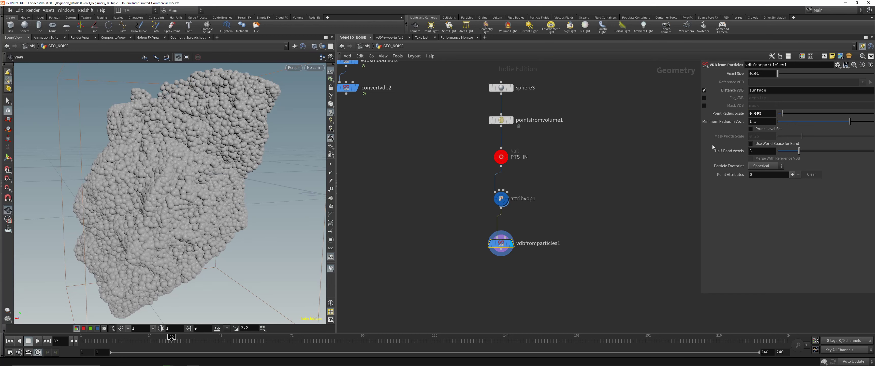
{"action": "left_click", "coordinate": [763, 74]}
{"action": "key", "text": "Return"}
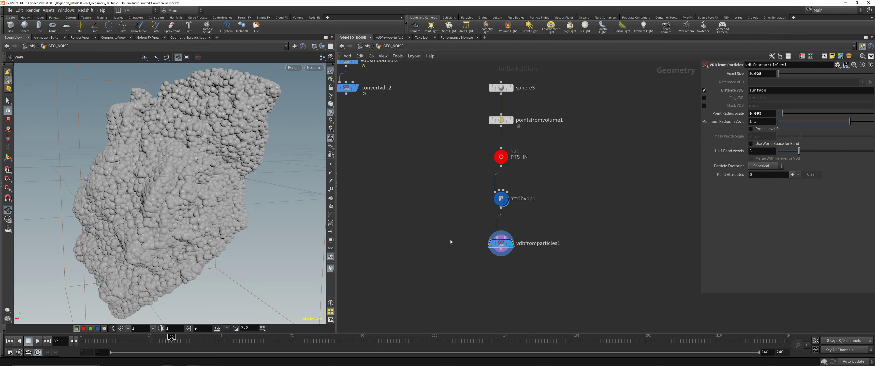
Set the Point Separation of pointsfromvolume1 to 0.015 and inspect the resulting VDB surface
{"action": "left_click", "coordinate": [501, 120]}
{"action": "key", "text": "BackSpace"}
{"action": "key", "text": "BackSpace"}
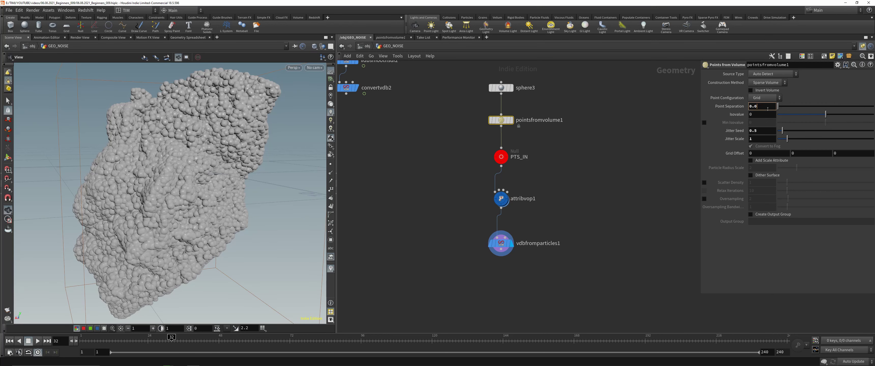
{"action": "type", "text": "15"}
{"action": "key", "text": "Return"}
{"action": "left_click_drag", "start_coordinate": [118, 162], "coordinate": [169, 160]}
Duplicate the existing VDB Smooth SDF and Convert VDB nodes beneath vdbfromparticles1 and wire its output into the smooth node
{"action": "middle_click_drag", "start_coordinate": [407, 170], "coordinate": [477, 205]}
{"action": "left_click_drag", "start_coordinate": [392, 89], "coordinate": [476, 159]}
{"action": "left_click_drag", "start_coordinate": [444, 102], "coordinate": [579, 279], "text": "alt"}
{"action": "scroll", "coordinate": [603, 265], "scroll_direction": "up", "scroll_amount": 5}
{"action": "left_click", "coordinate": [584, 221]}
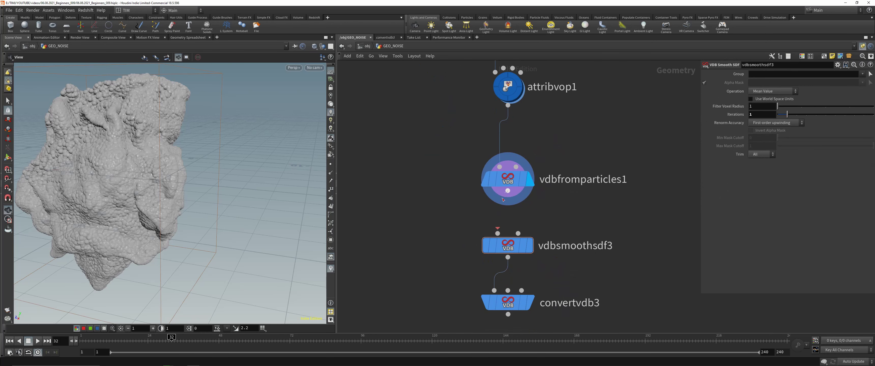
{"action": "left_click_drag", "start_coordinate": [507, 191], "coordinate": [497, 234]}
Display the result of convertvdb3 and inspect the polygon mesh
{"action": "middle_click_drag", "start_coordinate": [427, 271], "coordinate": [454, 204]}
{"action": "left_click_drag", "start_coordinate": [417, 276], "coordinate": [626, 216]}
{"action": "key", "text": "r"}
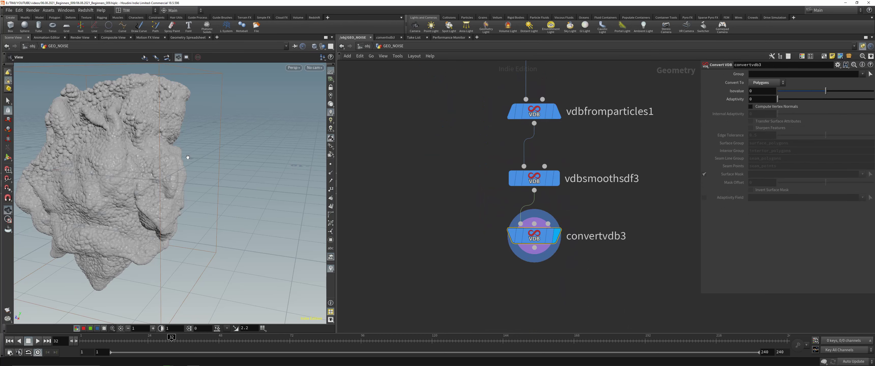
{"action": "left_click_drag", "start_coordinate": [155, 141], "coordinate": [97, 138]}
Set the Iterations of vdbsmoothsdf3 to 50 and view the smoothed rock
{"action": "left_click_drag", "start_coordinate": [410, 195], "coordinate": [591, 164]}
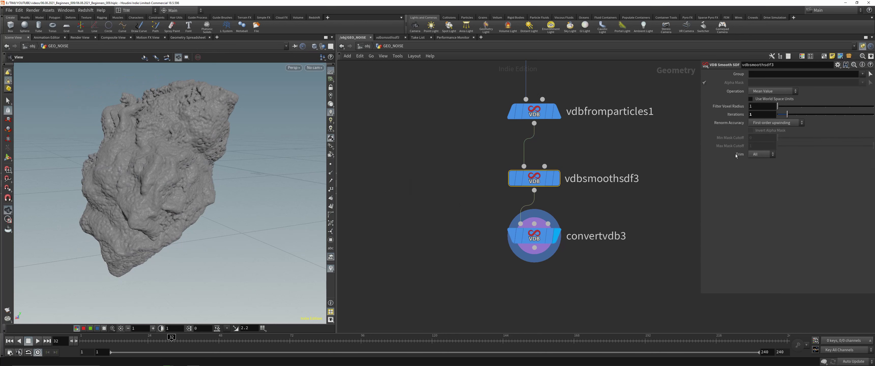
{"action": "left_click", "coordinate": [760, 115]}
{"action": "type", "text": "50"}
{"action": "key", "text": "Return"}
{"action": "left_click_drag", "start_coordinate": [180, 153], "coordinate": [282, 196]}
Duplicate the existing create_noise attribute VOP beneath convertvdb3 and wire convertvdb3 into the copy
{"action": "scroll", "coordinate": [433, 201], "scroll_direction": "down", "scroll_amount": 3}
{"action": "middle_click_drag", "start_coordinate": [435, 202], "coordinate": [521, 221]}
{"action": "scroll", "coordinate": [522, 221], "scroll_direction": "down", "scroll_amount": 2}
{"action": "scroll", "coordinate": [404, 203], "scroll_direction": "down", "scroll_amount": 5}
{"action": "middle_click_drag", "start_coordinate": [404, 203], "coordinate": [425, 196]}
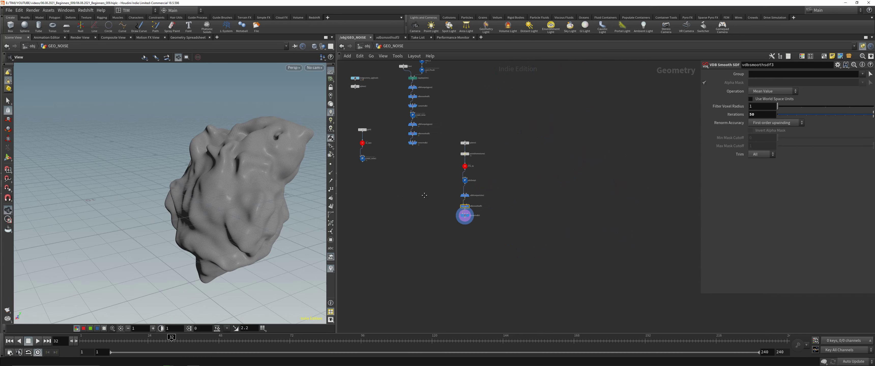
{"action": "scroll", "coordinate": [424, 196], "scroll_direction": "up", "scroll_amount": 4}
{"action": "left_click_drag", "start_coordinate": [400, 151], "coordinate": [560, 255], "text": "alt"}
{"action": "scroll", "coordinate": [627, 249], "scroll_direction": "up", "scroll_amount": 3}
{"action": "key", "text": "y"}
{"action": "left_click_drag", "start_coordinate": [581, 280], "coordinate": [577, 283]}
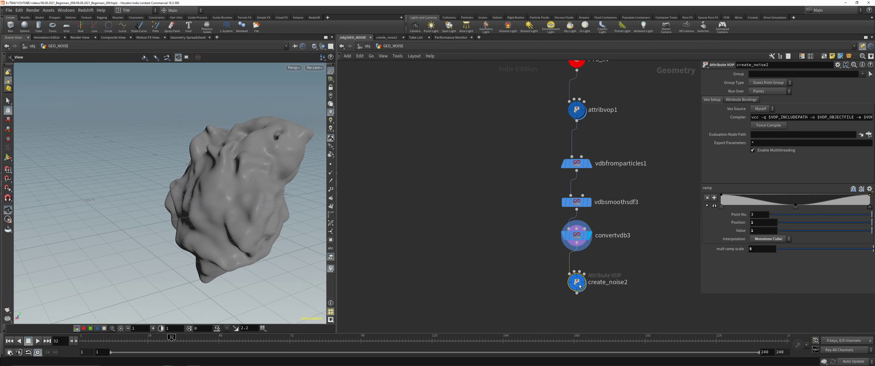
Display the result of create_noise2 and view the displaced rock
{"action": "left_click_drag", "start_coordinate": [530, 318], "coordinate": [593, 275]}
{"action": "key", "text": "r"}
{"action": "left_click_drag", "start_coordinate": [267, 185], "coordinate": [217, 146]}
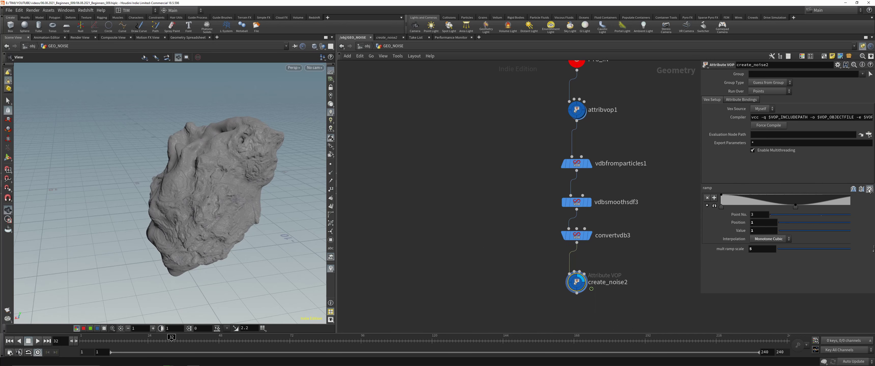
Change the ramp of create_noise2 to a linear ramp from low to high and inspect the displaced surface
{"action": "left_click", "coordinate": [862, 209]}
{"action": "left_click_drag", "start_coordinate": [211, 162], "coordinate": [249, 180]}
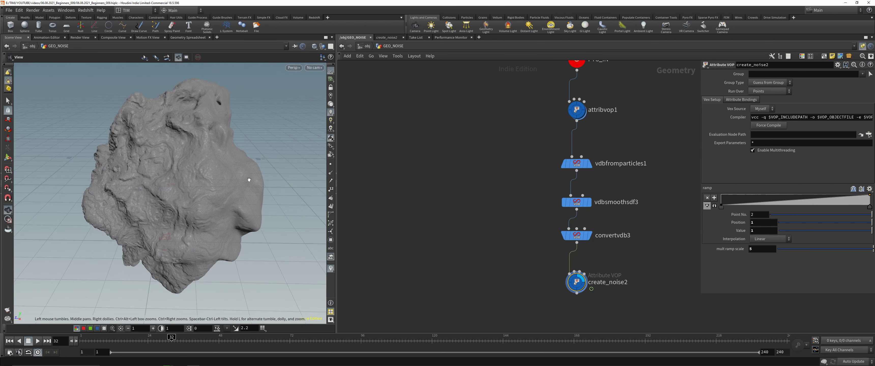
{"action": "mouse_move", "coordinate": [223, 152]}
{"action": "left_mouse_down"}
{"action": "mouse_move", "coordinate": [216, 172]}
{"action": "mouse_move", "coordinate": [214, 163]}
{"action": "left_mouse_up"}
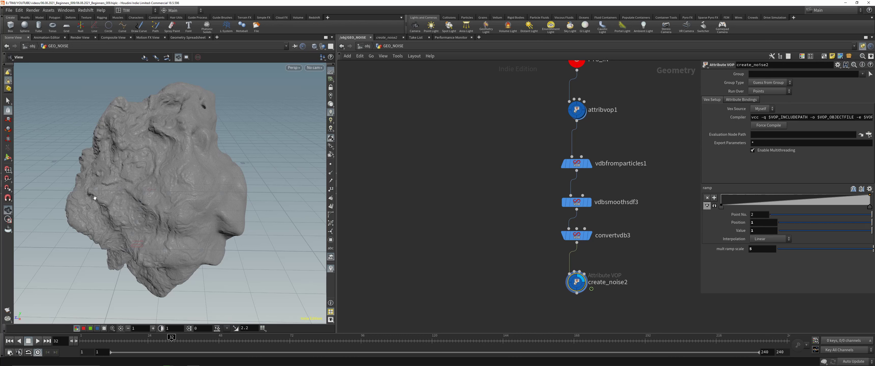
{"action": "mouse_move", "coordinate": [144, 185]}
{"action": "left_mouse_down"}
{"action": "mouse_move", "coordinate": [159, 166]}
{"action": "mouse_move", "coordinate": [168, 189]}
{"action": "mouse_move", "coordinate": [146, 181]}
{"action": "left_mouse_up"}
Open the create_noise2 network and bring its anti-aliased noise nodes into view
{"action": "middle_click_drag", "start_coordinate": [511, 281], "coordinate": [382, 201]}
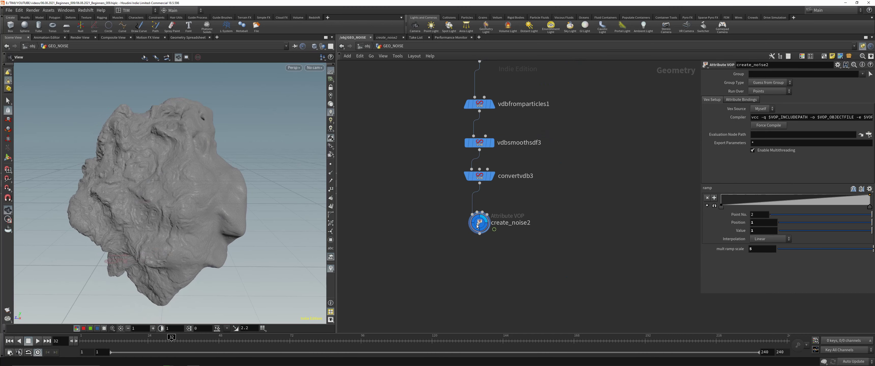
{"action": "double_click", "coordinate": [480, 219]}
{"action": "scroll", "coordinate": [611, 185], "scroll_direction": "up", "scroll_amount": 1}
{"action": "middle_click_drag", "start_coordinate": [560, 194], "coordinate": [592, 220]}
{"action": "scroll", "coordinate": [501, 247], "scroll_direction": "down", "scroll_amount": 1}
{"action": "middle_click_drag", "start_coordinate": [454, 250], "coordinate": [490, 229]}
{"action": "scroll", "coordinate": [567, 236], "scroll_direction": "up", "scroll_amount": 2}
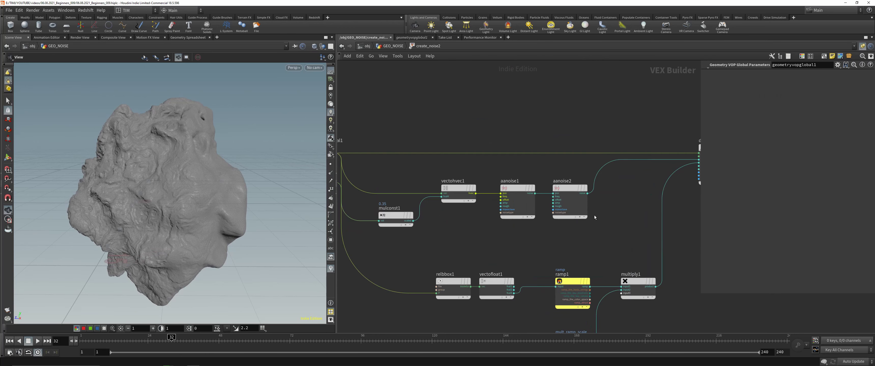
Delete the aanoise1 and aanoise2 nodes and cut the remaining wire from vectohvec1 to displacenml1
{"action": "left_click_drag", "start_coordinate": [509, 224], "coordinate": [590, 204]}
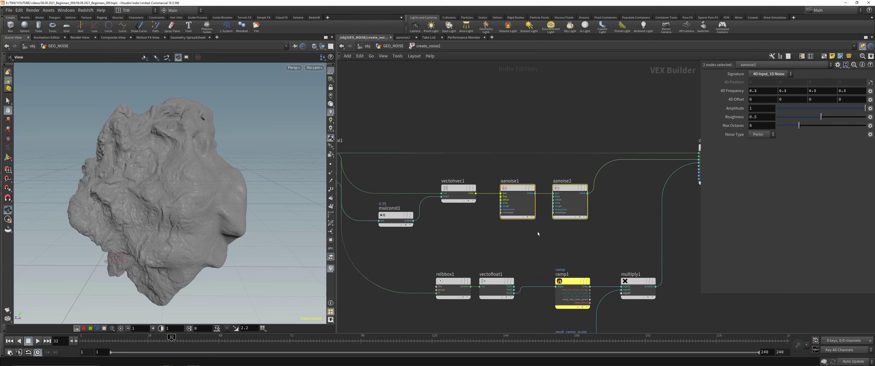
{"action": "scroll", "coordinate": [542, 228], "scroll_direction": "up", "scroll_amount": 1}
{"action": "middle_click_drag", "start_coordinate": [545, 227], "coordinate": [519, 234]}
{"action": "scroll", "coordinate": [517, 233], "scroll_direction": "down", "scroll_amount": 1}
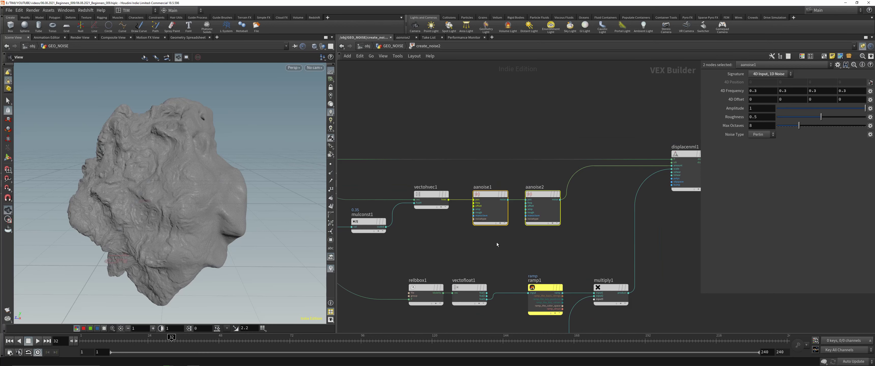
{"action": "key", "text": "Delete"}
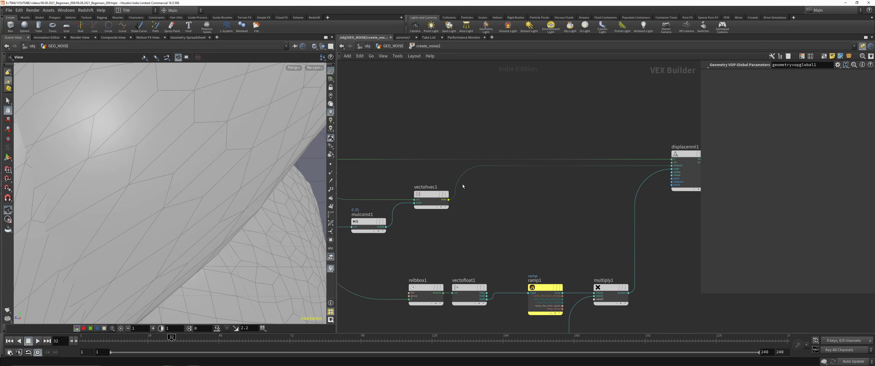
{"action": "key", "text": "y"}
{"action": "left_click_drag", "start_coordinate": [453, 175], "coordinate": [495, 194]}
{"action": "key", "text": "Tab"}
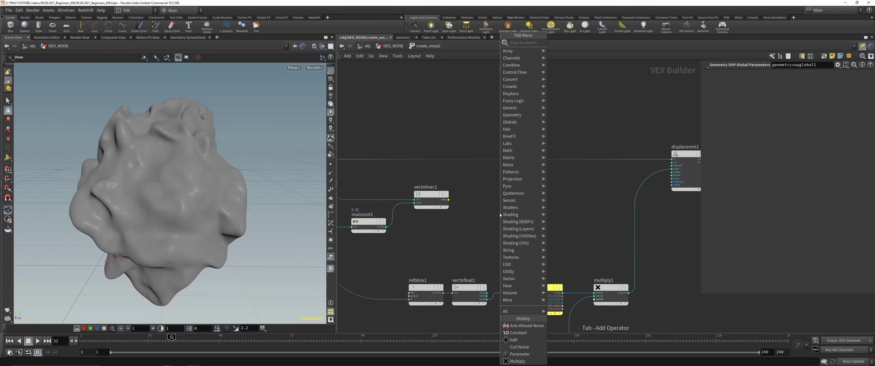
{"action": "type", "text": "unf"}
{"action": "key", "text": "Escape"}
Add a Unified Noise Static node between vectohvec1 and displacenml1
{"action": "key", "text": "Tab"}
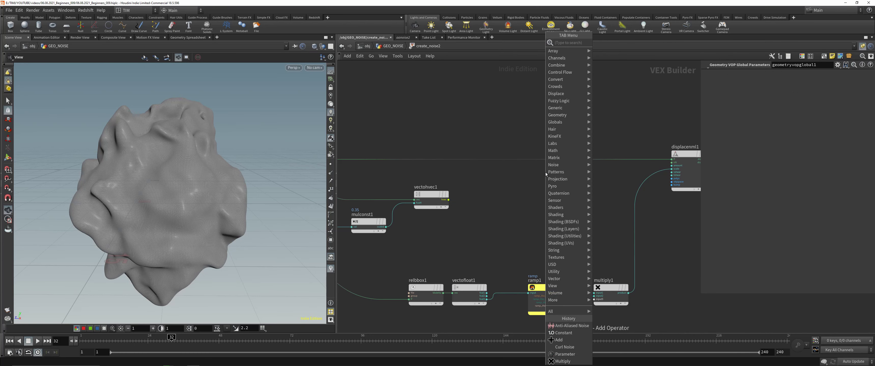
{"action": "type", "text": "un"}
{"action": "left_click", "coordinate": [600, 51]}
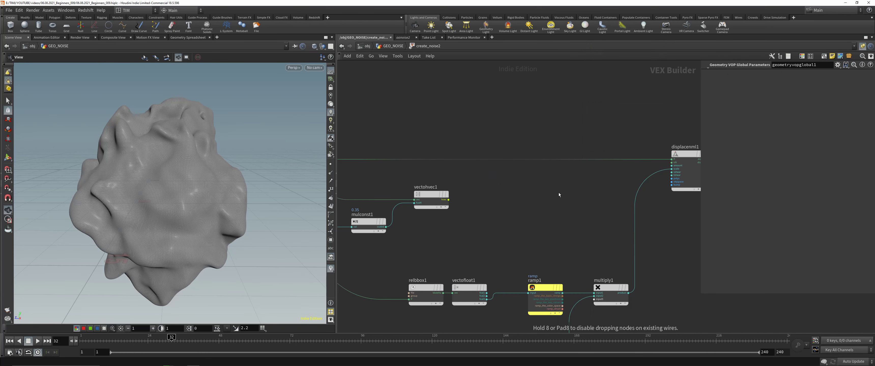
{"action": "left_click", "coordinate": [512, 187]}
{"action": "mouse_move", "coordinate": [511, 185]}
{"action": "left_mouse_down"}
{"action": "mouse_move", "coordinate": [513, 169]}
{"action": "mouse_move", "coordinate": [507, 174]}
{"action": "left_mouse_up"}
{"action": "scroll", "coordinate": [550, 177], "scroll_direction": "down", "scroll_amount": 4}
Move the bounding box, ramp and multiply nodes down, away from the unified noise node
{"action": "left_click_drag", "start_coordinate": [447, 309], "coordinate": [585, 293]}
{"action": "left_click", "coordinate": [567, 267]}
{"action": "left_click_drag", "start_coordinate": [530, 228], "coordinate": [532, 192]}
Wire the global P into the position input of unifiednoise_static1 and its noise output into the displacement amount of displacenml1
{"action": "scroll", "coordinate": [545, 171], "scroll_direction": "up", "scroll_amount": 5}
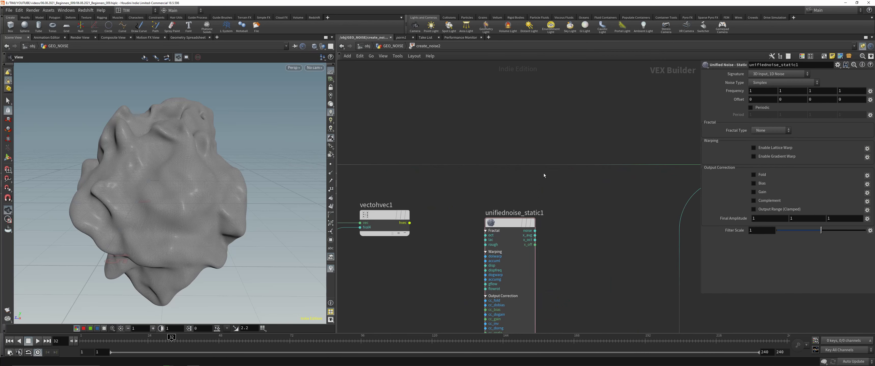
{"action": "middle_click_drag", "start_coordinate": [486, 266], "coordinate": [523, 187]}
{"action": "left_click", "coordinate": [528, 282]}
{"action": "scroll", "coordinate": [529, 282], "scroll_direction": "down", "scroll_amount": 3}
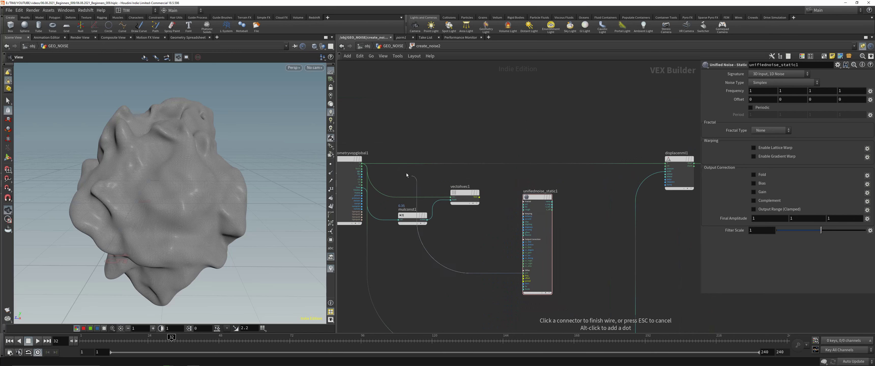
{"action": "left_click", "coordinate": [369, 164]}
{"action": "scroll", "coordinate": [586, 208], "scroll_direction": "up", "scroll_amount": 4}
{"action": "left_click", "coordinate": [537, 199]}
{"action": "middle_click_drag", "start_coordinate": [605, 188], "coordinate": [547, 177]}
{"action": "left_click", "coordinate": [641, 160]}
{"action": "scroll", "coordinate": [536, 186], "scroll_direction": "down", "scroll_amount": 3}
{"action": "left_click_drag", "start_coordinate": [494, 187], "coordinate": [507, 183]}
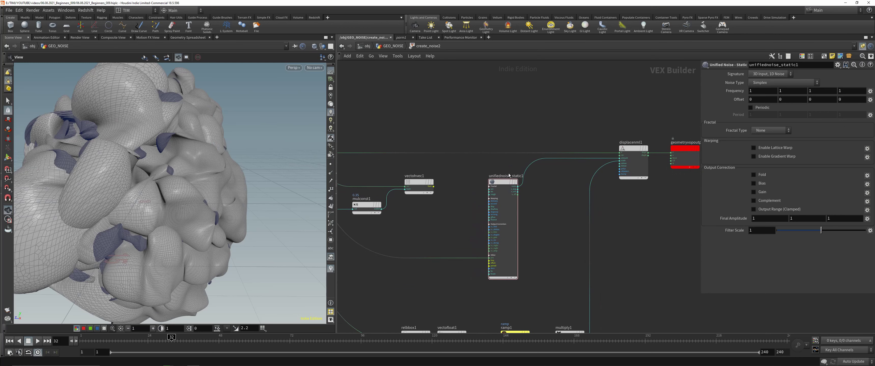
Set the Noise Type of unifiednoise_static1 to Worley/Cellular | F1 and return to the GEO_NOISE network
{"action": "left_click", "coordinate": [627, 166]}
{"action": "middle_click_drag", "start_coordinate": [631, 208], "coordinate": [642, 124]}
{"action": "left_click", "coordinate": [560, 195]}
{"action": "middle_click_drag", "start_coordinate": [551, 179], "coordinate": [572, 193]}
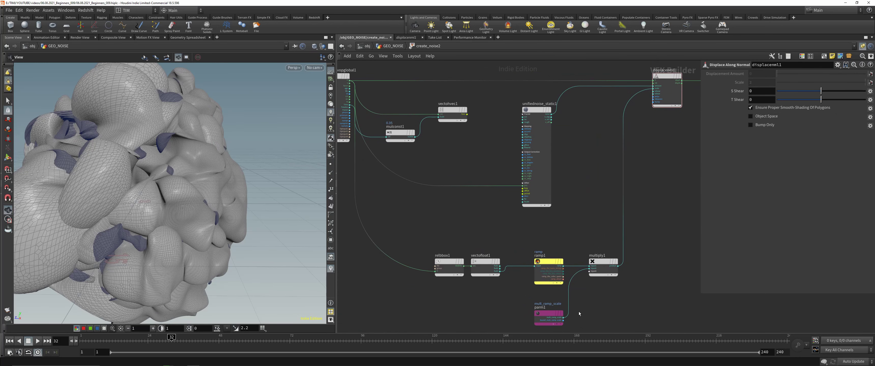
{"action": "left_click", "coordinate": [530, 112]}
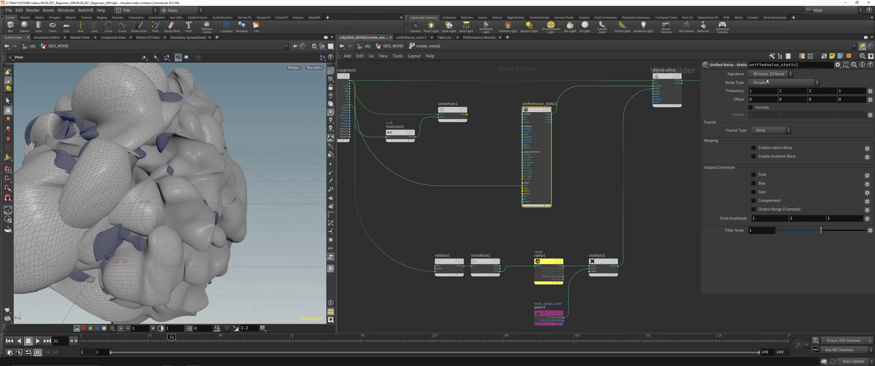
{"action": "left_click", "coordinate": [767, 82]}
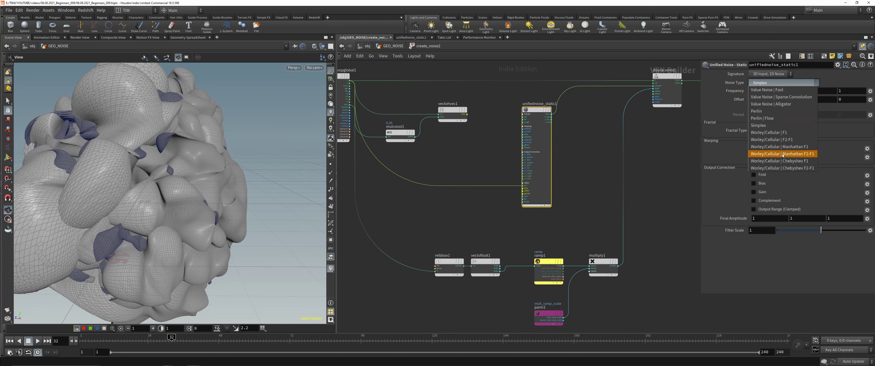
{"action": "left_click", "coordinate": [775, 133]}
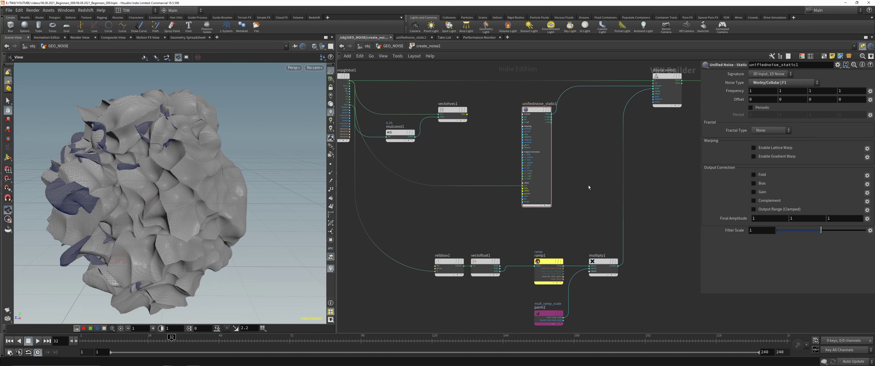
{"action": "key", "text": "u"}
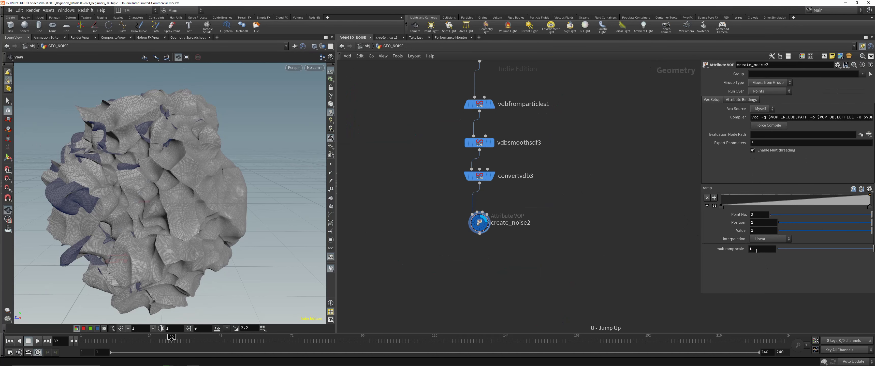
Inside create_noise2, set the Fractal Type of unifiednoise_static1 to Hybrid Terrain and inspect the displaced surface up close
{"action": "mouse_move", "coordinate": [218, 160]}
{"action": "left_mouse_down"}
{"action": "mouse_move", "coordinate": [244, 158]}
{"action": "mouse_move", "coordinate": [220, 158]}
{"action": "mouse_move", "coordinate": [215, 171]}
{"action": "left_mouse_up"}
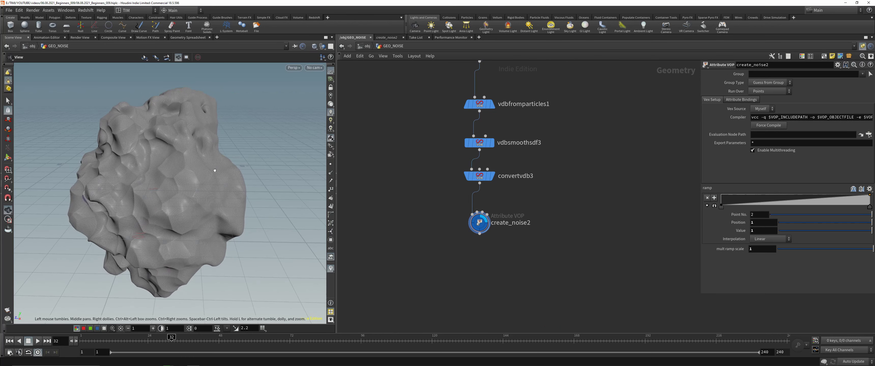
{"action": "double_click", "coordinate": [480, 223]}
{"action": "left_click", "coordinate": [769, 130]}
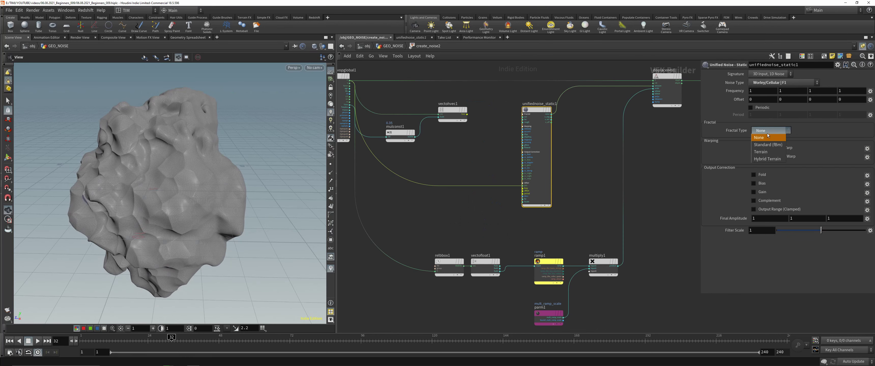
{"action": "left_click", "coordinate": [767, 158]}
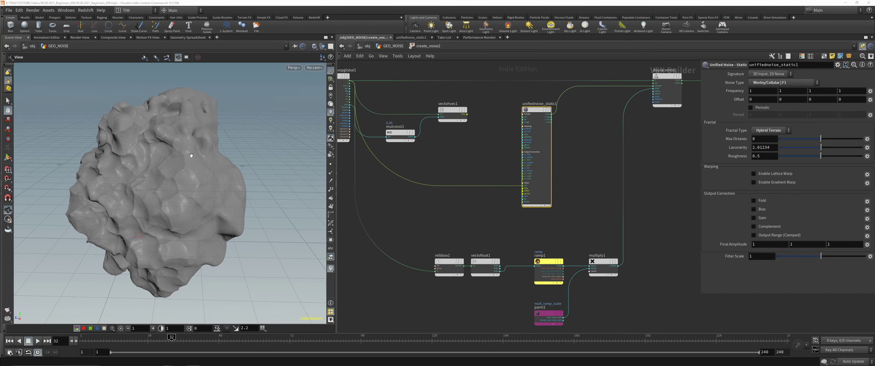
{"action": "right_click_drag", "start_coordinate": [185, 155], "coordinate": [183, 100]}
{"action": "left_click_drag", "start_coordinate": [184, 100], "coordinate": [152, 189]}
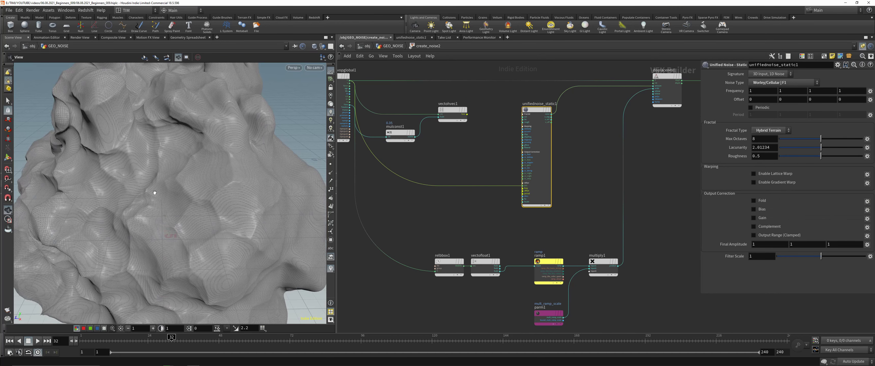
{"action": "right_click_drag", "start_coordinate": [168, 160], "coordinate": [123, 234]}
{"action": "left_click_drag", "start_coordinate": [123, 235], "coordinate": [180, 163]}
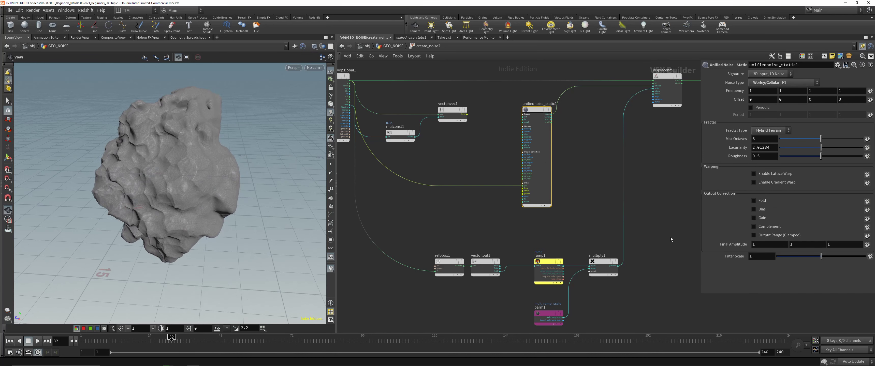
Try the Standard (fBm) fractal type on unifiednoise_static1 and return the Fractal Type to Hybrid Terrain
{"action": "middle_click_drag", "start_coordinate": [558, 195], "coordinate": [558, 195]}
{"action": "key", "text": "h"}
{"action": "left_click", "coordinate": [770, 130]}
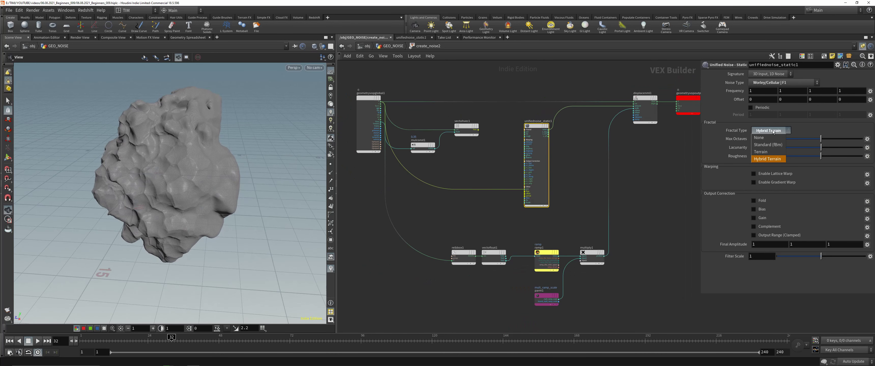
{"action": "left_click", "coordinate": [770, 149]}
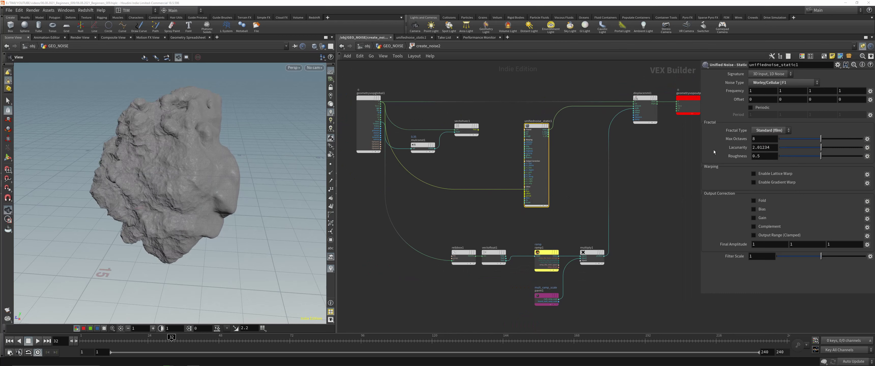
{"action": "left_click", "coordinate": [769, 130]}
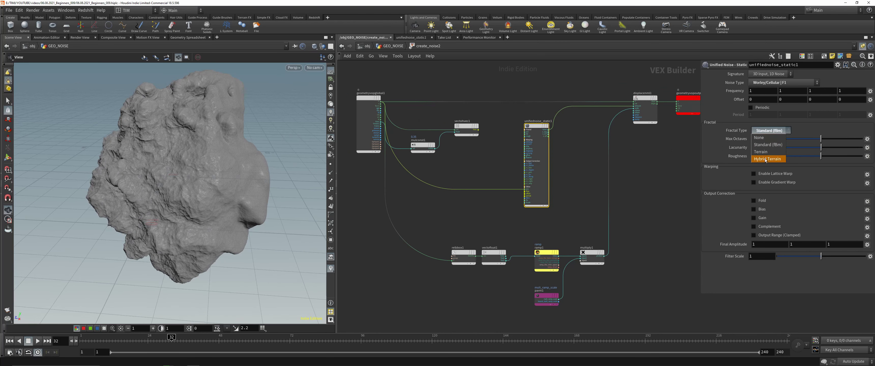
{"action": "left_click", "coordinate": [766, 159]}
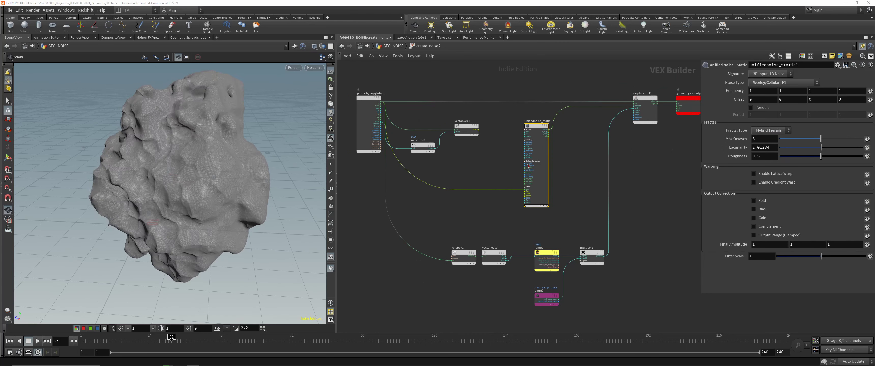
Try the Value Noise | Alligator noise type on unifiednoise_static1 and inspect the displaced mesh
{"action": "left_click", "coordinate": [771, 82]}
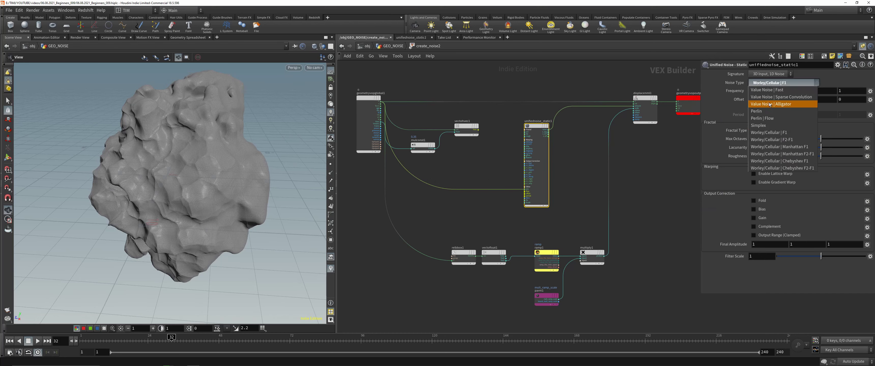
{"action": "left_click", "coordinate": [768, 82]}
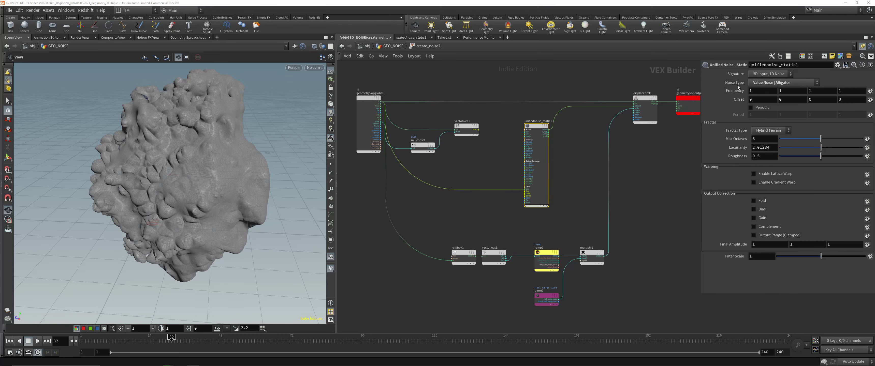
{"action": "left_click_drag", "start_coordinate": [244, 99], "coordinate": [183, 112]}
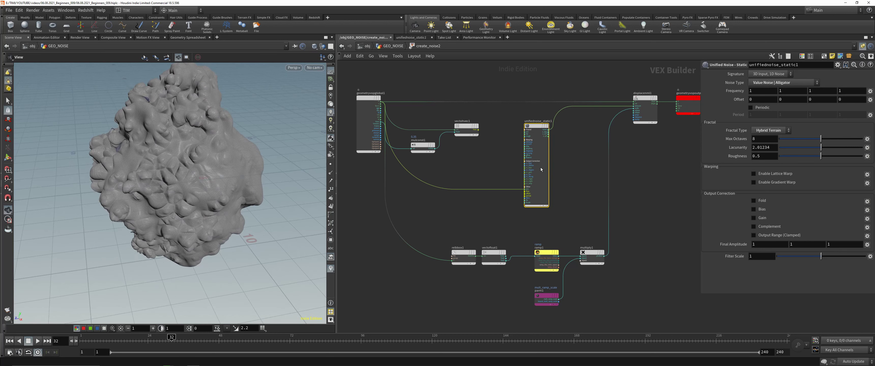
{"action": "middle_click_drag", "start_coordinate": [498, 154], "coordinate": [478, 166]}
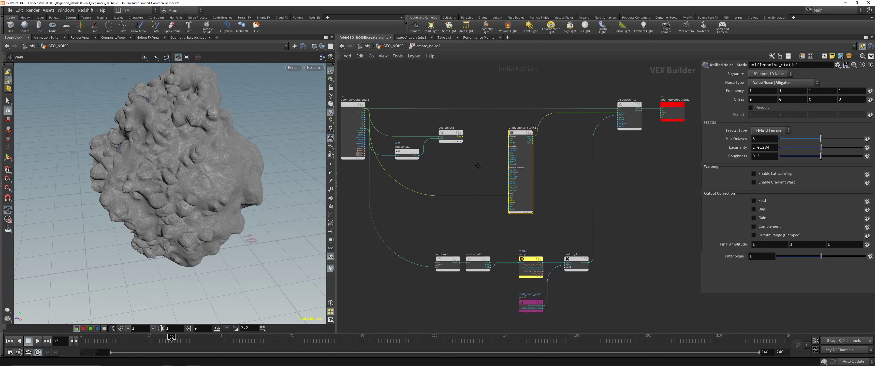
Try the Periodic option on unifiednoise_static1, inspect the mesh and undo the change
{"action": "left_click_drag", "start_coordinate": [217, 163], "coordinate": [162, 178]}
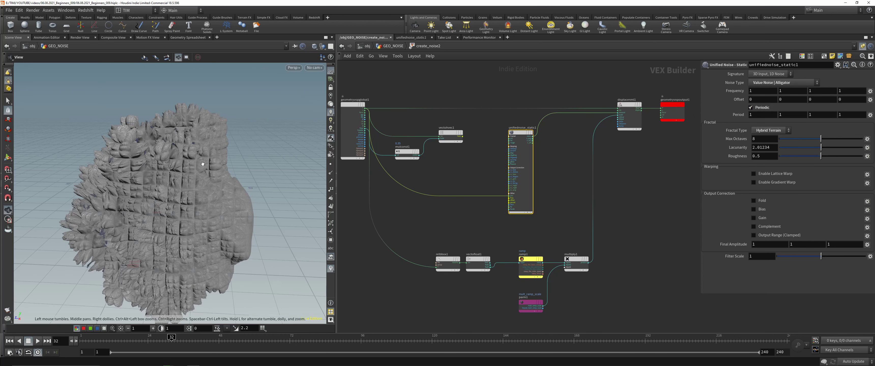
{"action": "left_click_drag", "start_coordinate": [221, 158], "coordinate": [190, 172]}
{"action": "key", "text": "ctrl+z"}
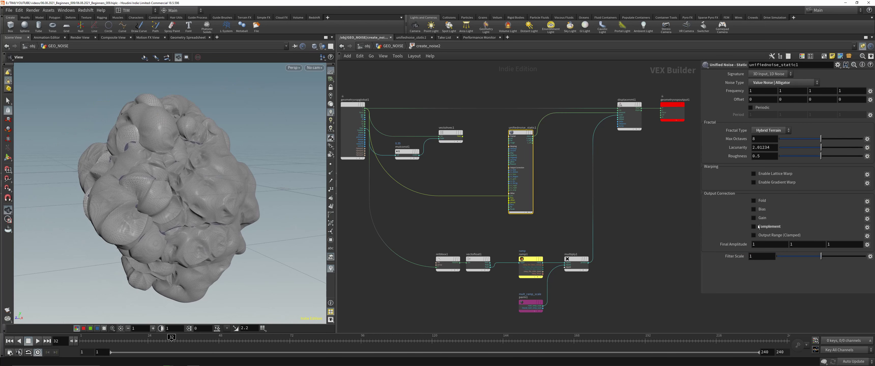
Try the Worley/Cellular noise types Manhattan F1, Manhattan F2-F1 and Chebyshev F2-F1 on unifiednoise_static1
{"action": "left_click", "coordinate": [781, 83]}
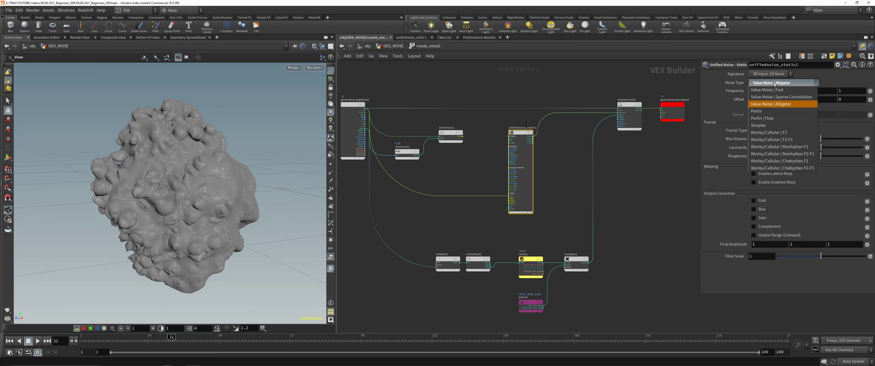
{"action": "left_click", "coordinate": [779, 146]}
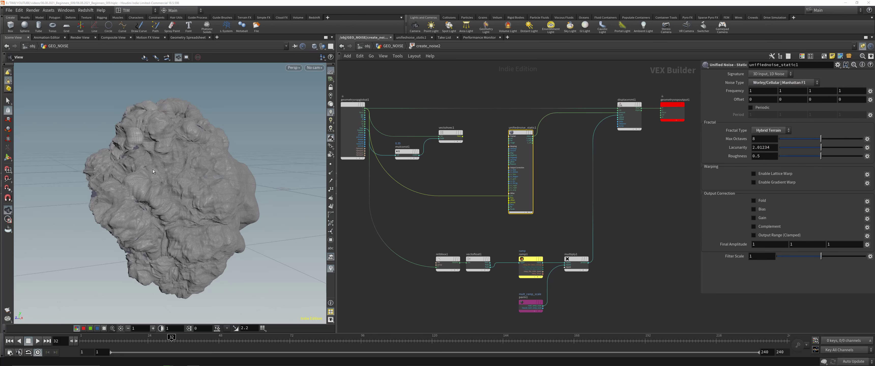
{"action": "left_click", "coordinate": [782, 83]}
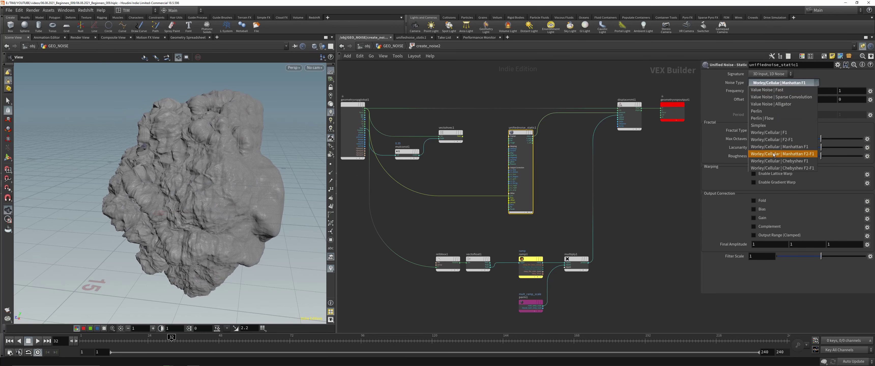
{"action": "left_click", "coordinate": [774, 154]}
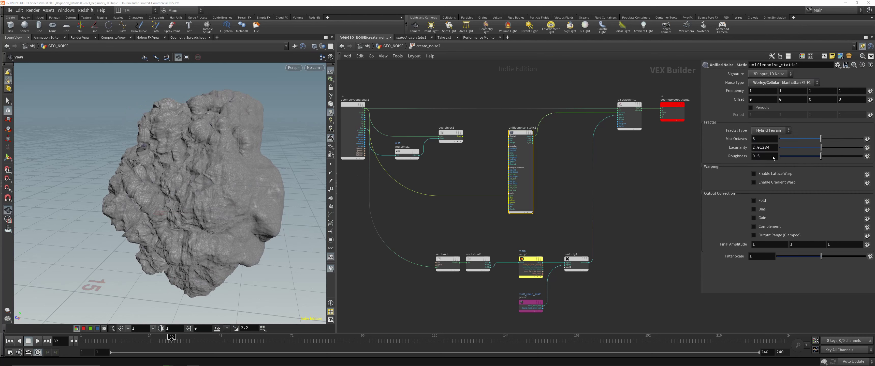
{"action": "left_click", "coordinate": [793, 86]}
{"action": "left_click", "coordinate": [789, 168]}
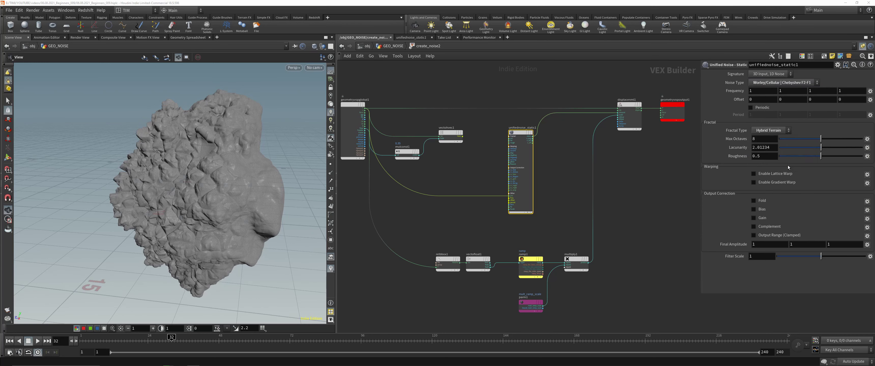
Try the Perlin | Flow noise type on unifiednoise_static1 and settle on Simplex as its Noise Type
{"action": "left_click", "coordinate": [778, 82]}
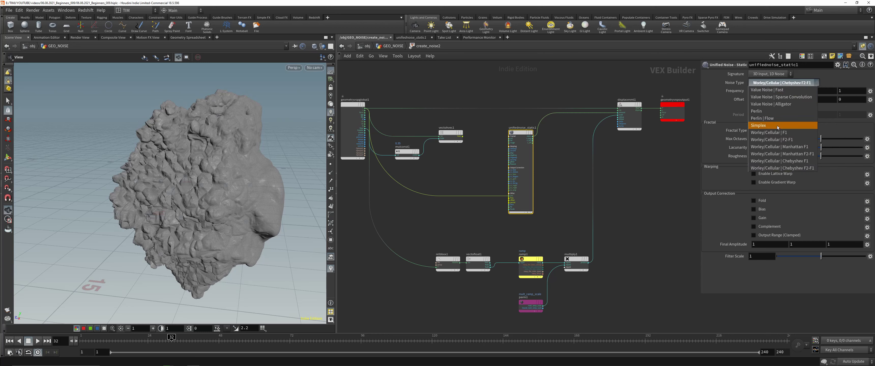
{"action": "left_click", "coordinate": [780, 125]}
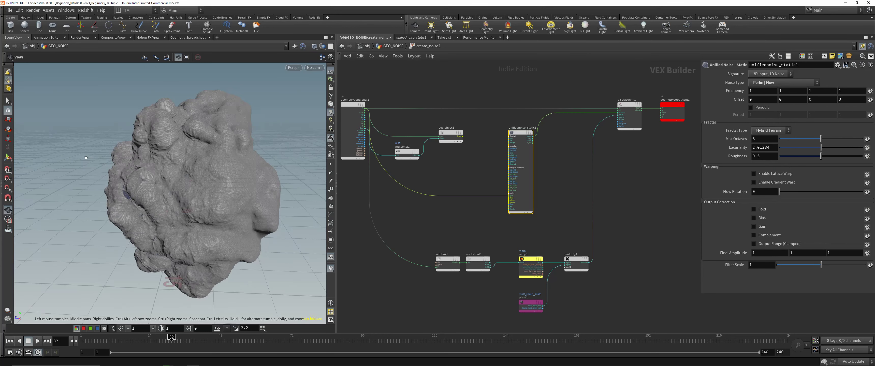
{"action": "left_click", "coordinate": [783, 83]}
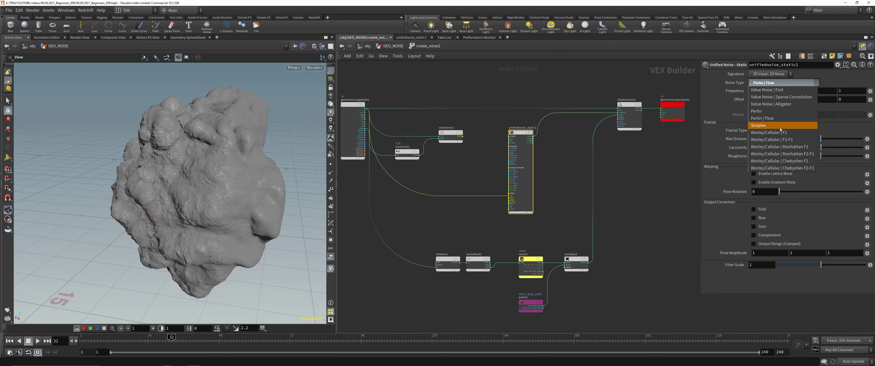
{"action": "left_click", "coordinate": [780, 125]}
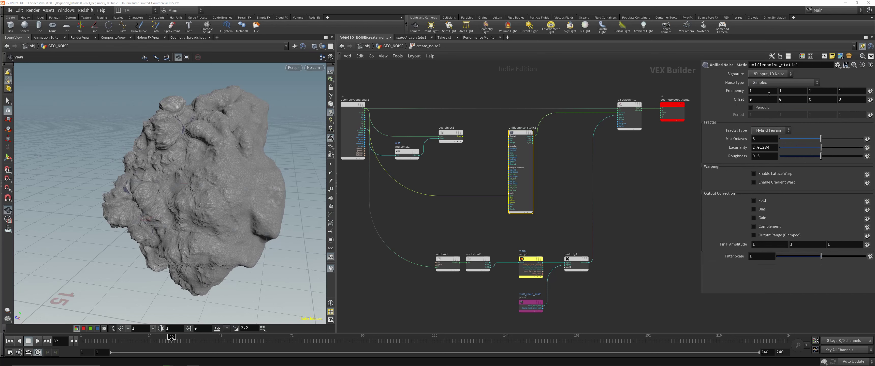
Compare the None and Terrain fractal types with the Simplex noise and return the Fractal Type to Hybrid Terrain
{"action": "left_click", "coordinate": [774, 131]}
{"action": "left_click", "coordinate": [767, 140]}
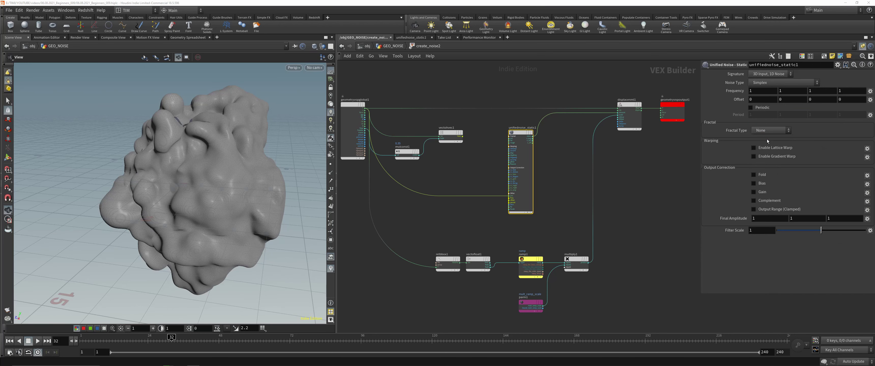
{"action": "left_click", "coordinate": [769, 130]}
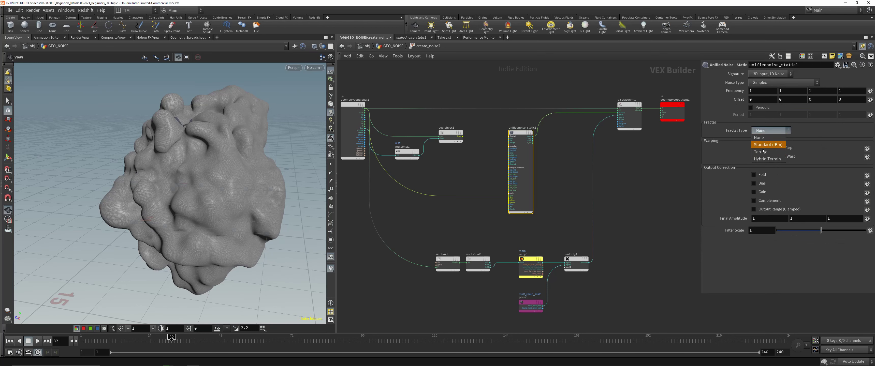
{"action": "left_click", "coordinate": [761, 152]}
{"action": "left_click", "coordinate": [762, 131]}
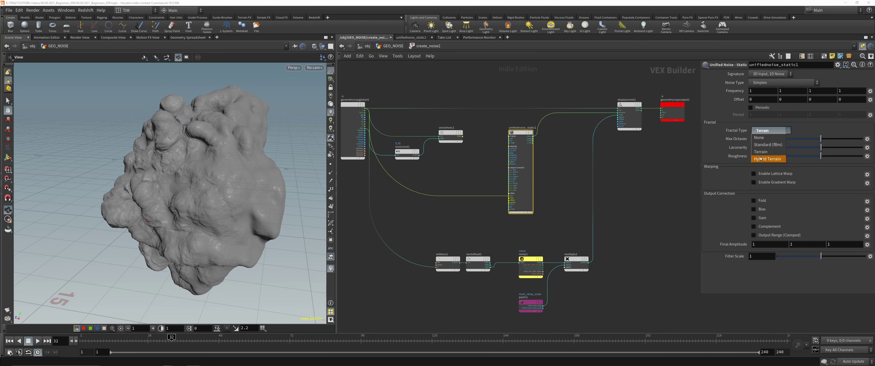
{"action": "left_click", "coordinate": [766, 158]}
{"action": "mouse_move", "coordinate": [204, 170]}
{"action": "left_mouse_down"}
{"action": "mouse_move", "coordinate": [189, 158]}
{"action": "mouse_move", "coordinate": [200, 163]}
{"action": "left_mouse_up"}
{"action": "left_click", "coordinate": [769, 130]}
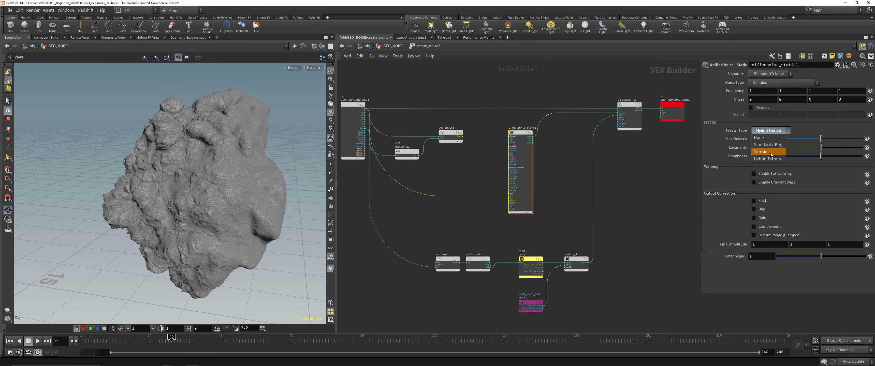
{"action": "left_click", "coordinate": [663, 158]}
{"action": "left_click_drag", "start_coordinate": [238, 150], "coordinate": [290, 127]}
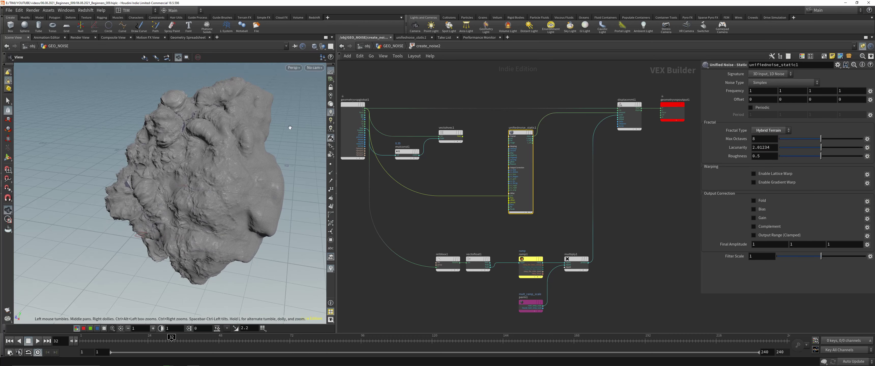
Return to the GEO_NOISE network and display the undisplaced points at the PTS_IN null, framed in the viewport
{"action": "key", "text": "u"}
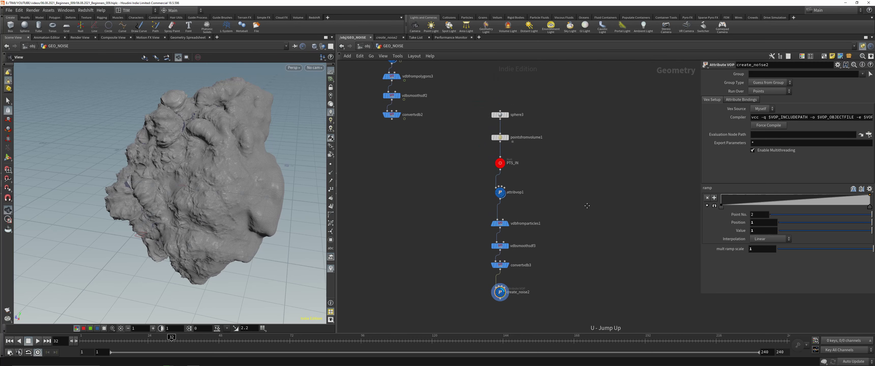
{"action": "middle_click_drag", "start_coordinate": [588, 206], "coordinate": [585, 238]}
{"action": "left_click_drag", "start_coordinate": [237, 178], "coordinate": [324, 206]}
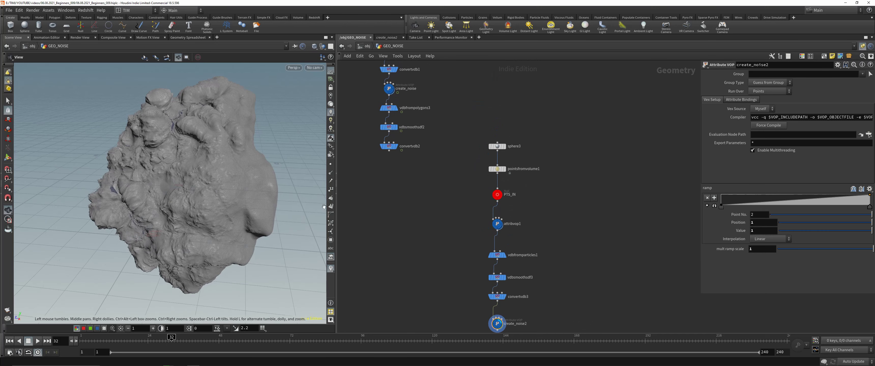
{"action": "left_click_drag", "start_coordinate": [528, 191], "coordinate": [556, 196]}
{"action": "key", "text": "r"}
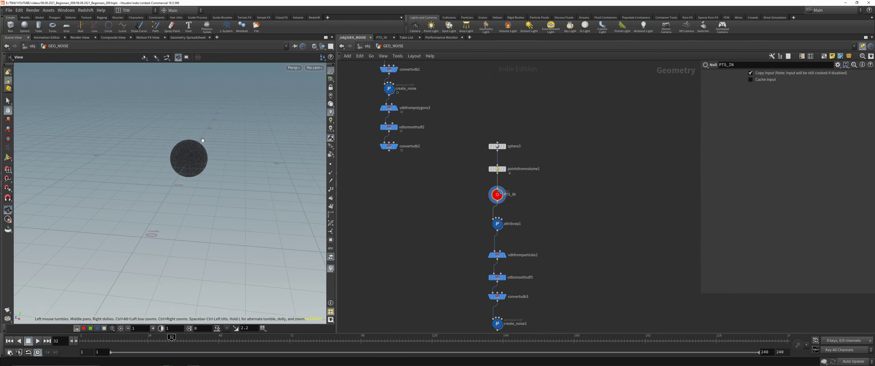
{"action": "key", "text": "space+g"}
{"action": "left_click_drag", "start_coordinate": [214, 152], "coordinate": [265, 167]}
Display the noise-displaced points at attribvop1 and frame them in the viewport
{"action": "left_click", "coordinate": [498, 224]}
{"action": "key", "text": "r"}
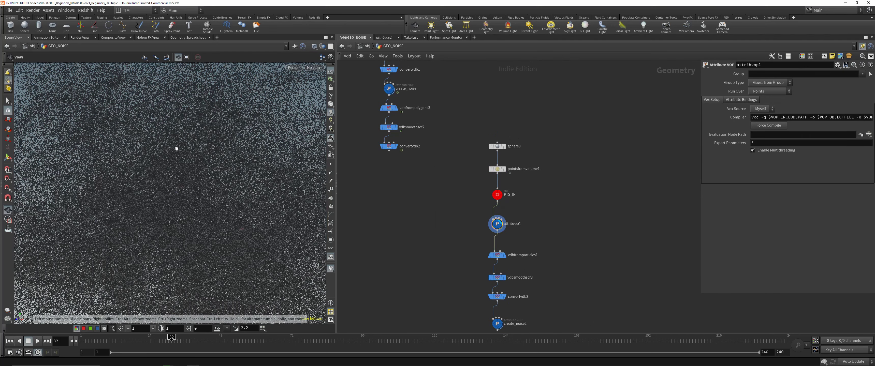
{"action": "key", "text": "space+g"}
Review the node chains in GEO_NOISE and select sphere3 to show its parameters
{"action": "middle_click_drag", "start_coordinate": [563, 181], "coordinate": [596, 205]}
{"action": "scroll", "coordinate": [569, 146], "scroll_direction": "down", "scroll_amount": 3}
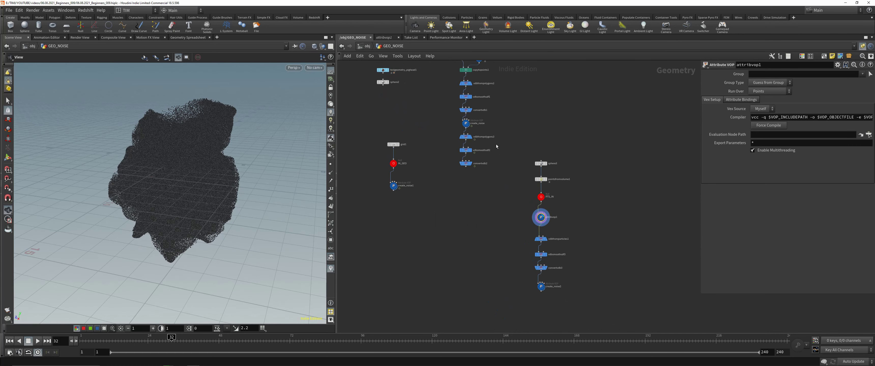
{"action": "middle_click_drag", "start_coordinate": [498, 146], "coordinate": [560, 207]}
{"action": "scroll", "coordinate": [599, 158], "scroll_direction": "up", "scroll_amount": 5}
{"action": "middle_click_drag", "start_coordinate": [600, 158], "coordinate": [513, 142]}
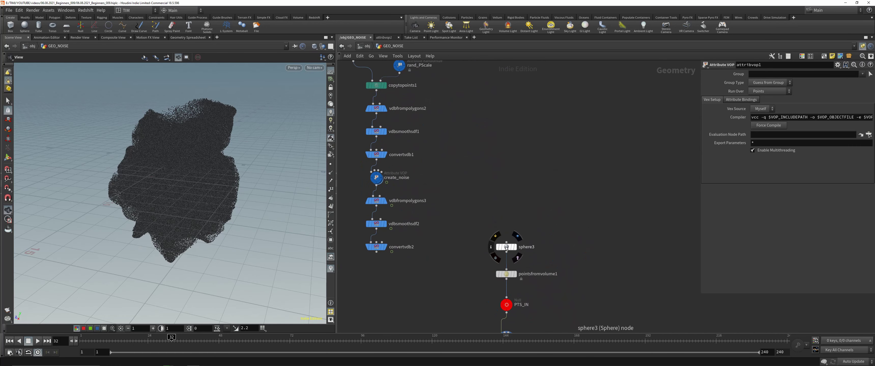
{"action": "left_click", "coordinate": [506, 246]}
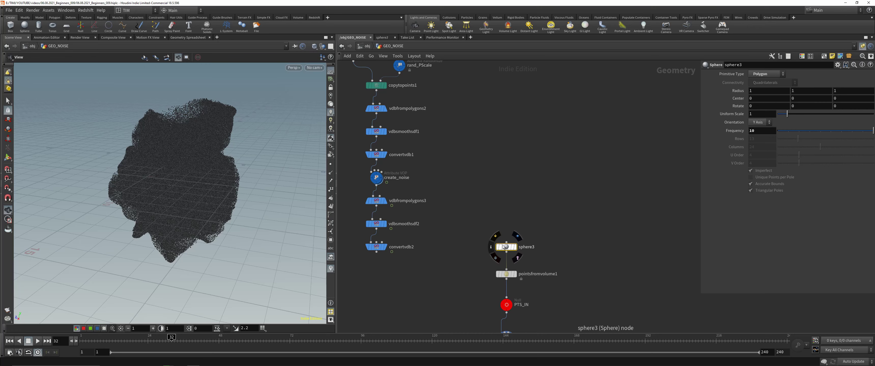
Duplicate the sphere above pointsfromvolume1 into empty network space and display the copy
{"action": "left_click_drag", "start_coordinate": [504, 245], "coordinate": [600, 173], "text": "alt"}
{"action": "key", "text": "r"}
{"action": "middle_click_drag", "start_coordinate": [574, 185], "coordinate": [516, 178]}
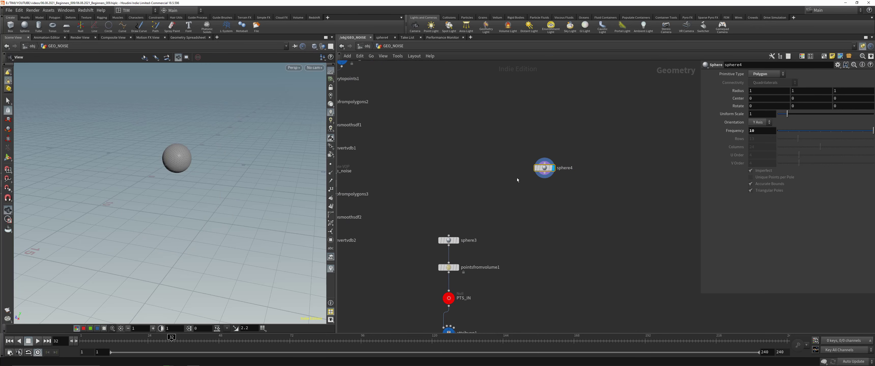
Add a POP Network below the copied sphere, fed by it, and display its output
{"action": "key", "text": "Tab"}
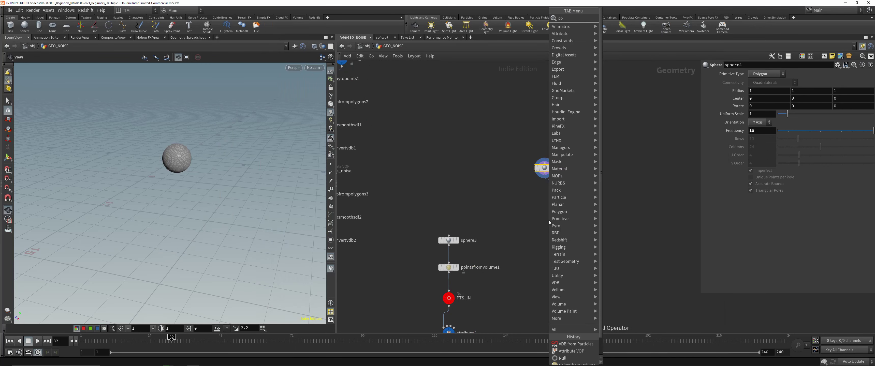
{"action": "type", "text": "pop"}
{"action": "key", "text": "Return"}
{"action": "left_click", "coordinate": [544, 192]}
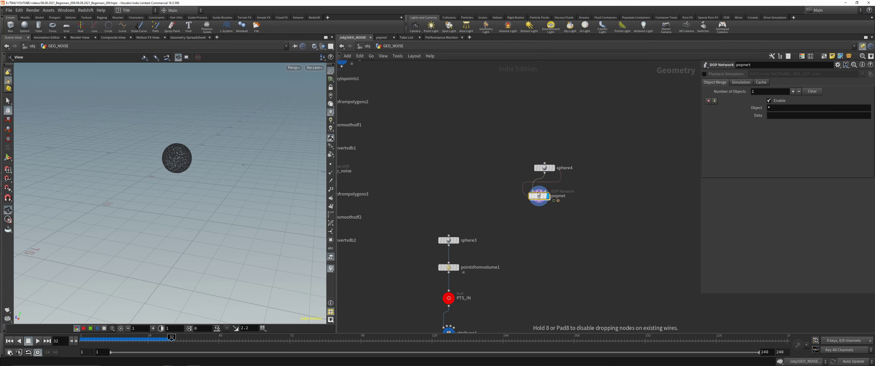
Inside the POP network, make room below the POP source and insert a POP VOP between it and the merge
{"action": "double_click", "coordinate": [544, 192]}
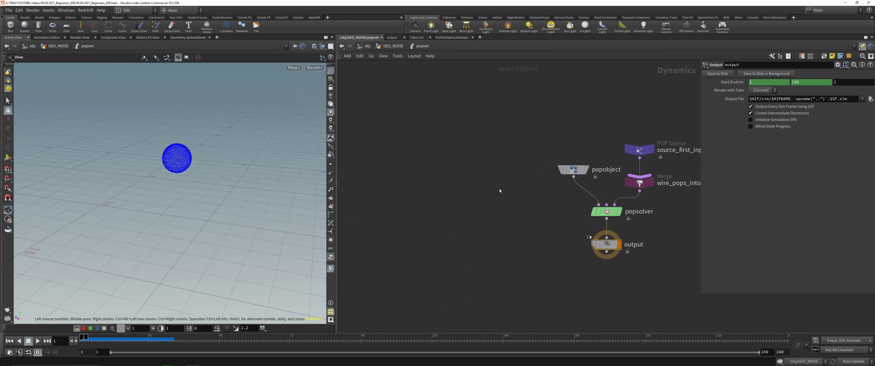
{"action": "left_click_drag", "start_coordinate": [526, 211], "coordinate": [527, 98]}
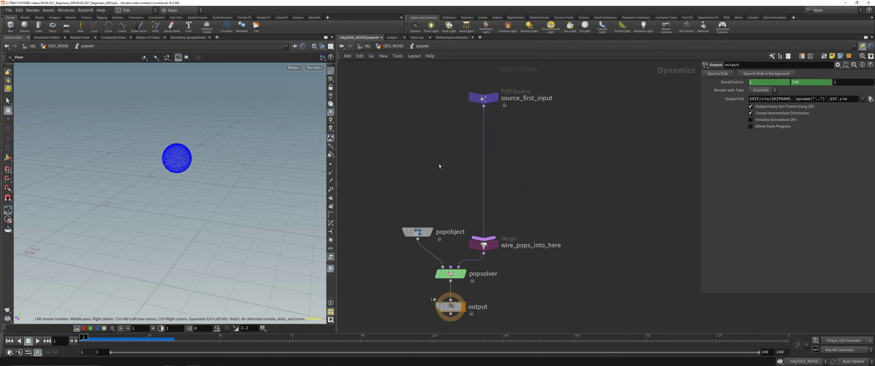
{"action": "key", "text": "Tab"}
{"action": "type", "text": "po"}
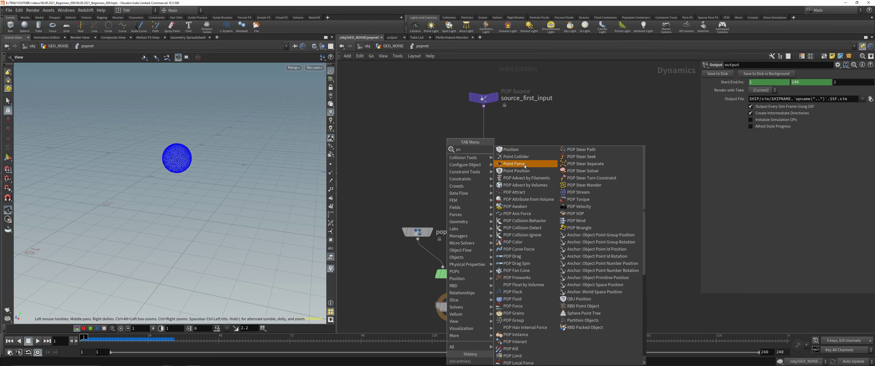
{"action": "type", "text": "pv"}
{"action": "left_click", "coordinate": [523, 157]}
{"action": "left_click", "coordinate": [501, 166]}
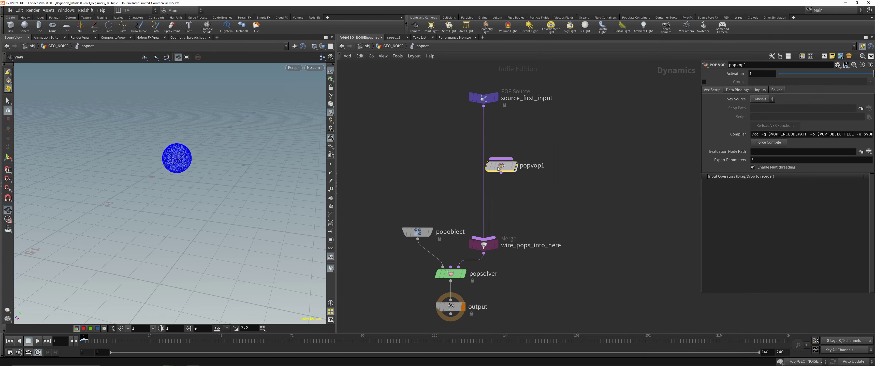
{"action": "mouse_move", "coordinate": [498, 169]}
{"action": "left_mouse_down"}
{"action": "mouse_move", "coordinate": [467, 168]}
{"action": "mouse_move", "coordinate": [481, 168]}
{"action": "left_mouse_up"}
Inside the POP VOP, move the output node away and place an Anti-Aliased Noise node between globals and output
{"action": "double_click", "coordinate": [481, 168]}
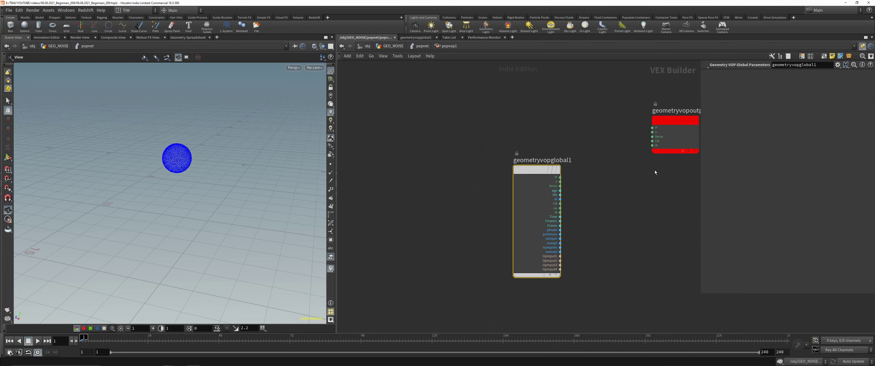
{"action": "middle_click_drag", "start_coordinate": [609, 180], "coordinate": [529, 173]}
{"action": "scroll", "coordinate": [509, 174], "scroll_direction": "down", "scroll_amount": 3}
{"action": "left_click_drag", "start_coordinate": [561, 141], "coordinate": [632, 174]}
{"action": "scroll", "coordinate": [540, 184], "scroll_direction": "up", "scroll_amount": 2}
{"action": "key", "text": "Tab"}
{"action": "type", "text": "a"}
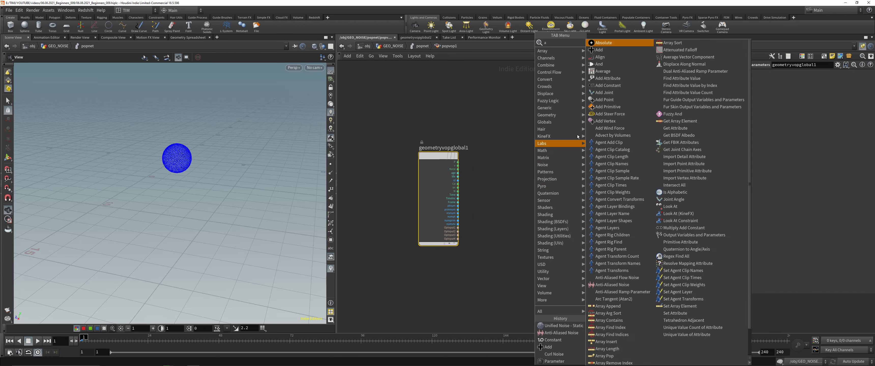
{"action": "type", "text": "a"}
{"action": "left_click", "coordinate": [612, 72]}
{"action": "left_click", "coordinate": [526, 178]}
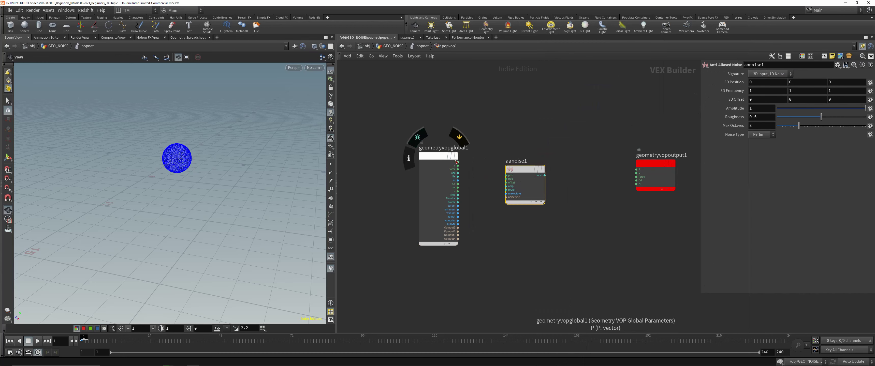
Feed P into the noise position, set the noise signature to 3D Input, 3D Noise, and wire its output to v
{"action": "left_click_drag", "start_coordinate": [456, 163], "coordinate": [526, 174]}
{"action": "left_click", "coordinate": [771, 73]}
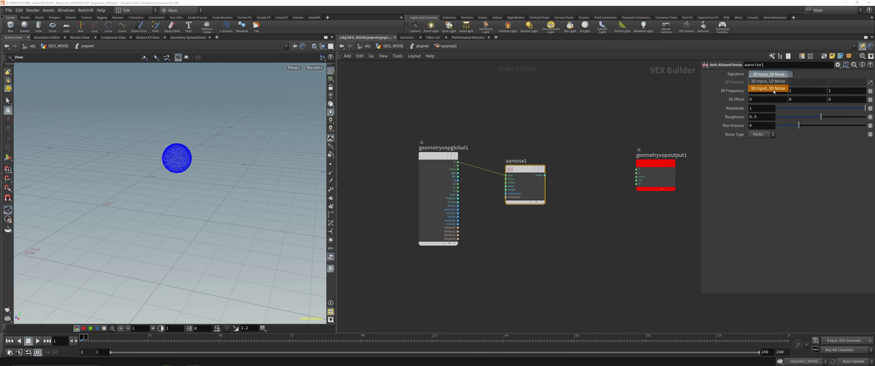
{"action": "left_click", "coordinate": [770, 84]}
{"action": "scroll", "coordinate": [524, 169], "scroll_direction": "up", "scroll_amount": 3}
{"action": "left_click_drag", "start_coordinate": [475, 170], "coordinate": [606, 167]}
{"action": "middle_click_drag", "start_coordinate": [515, 187], "coordinate": [554, 183]}
{"action": "left_click_drag", "start_coordinate": [484, 158], "coordinate": [520, 160]}
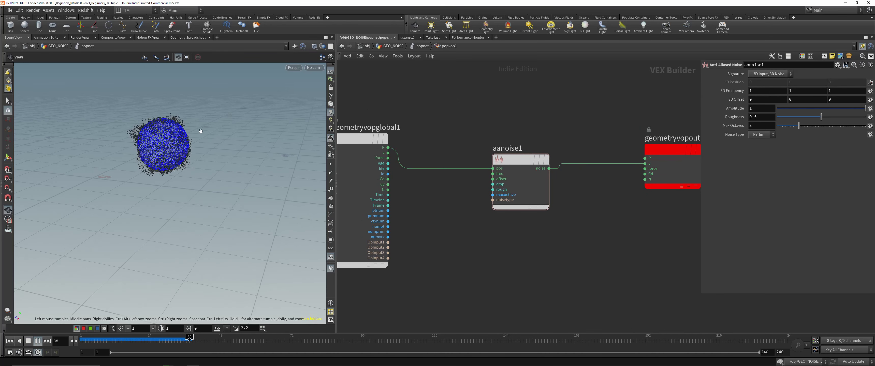
Play the particle simulation to its last frame and examine how the noise moves particles off the sphere
{"action": "scroll", "coordinate": [165, 182], "scroll_direction": "up", "scroll_amount": 5}
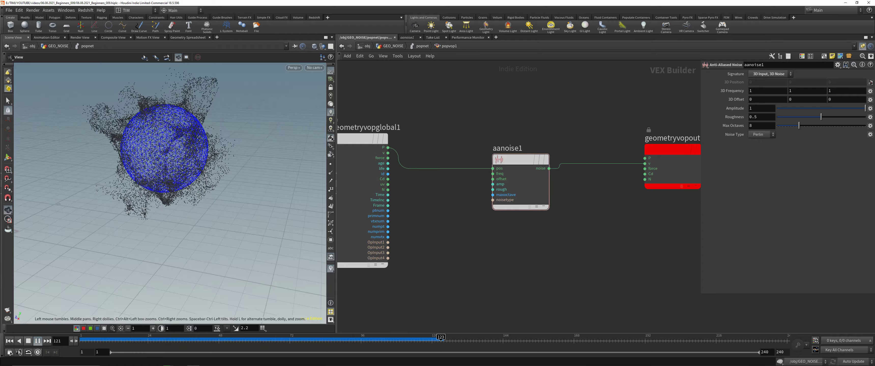
{"action": "left_click_drag", "start_coordinate": [165, 181], "coordinate": [196, 167]}
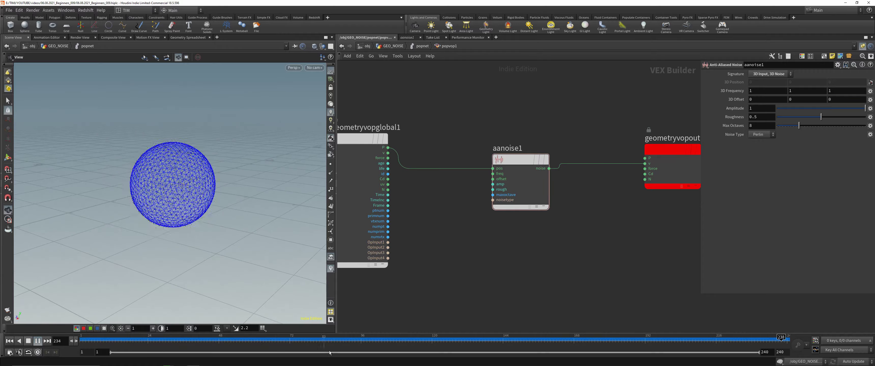
{"action": "left_click", "coordinate": [10, 341]}
{"action": "left_click_drag", "start_coordinate": [578, 297], "coordinate": [788, 297]}
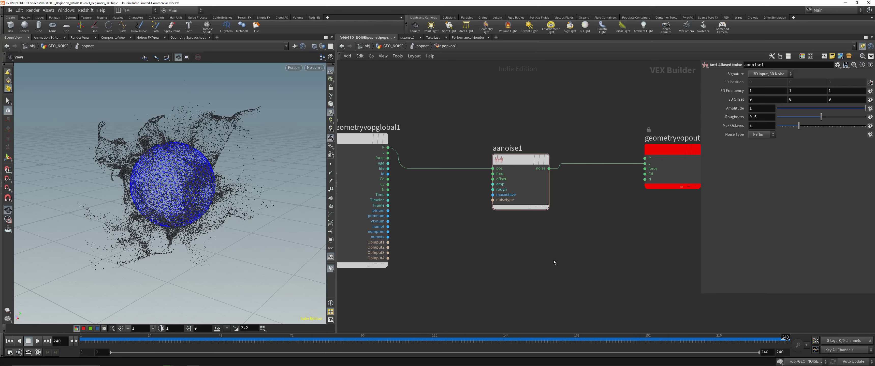
Set the Anti-Aliased Noise amplitude to 5
{"action": "scroll", "coordinate": [530, 250], "scroll_direction": "down", "scroll_amount": 3}
{"action": "middle_click_drag", "start_coordinate": [559, 250], "coordinate": [551, 233]}
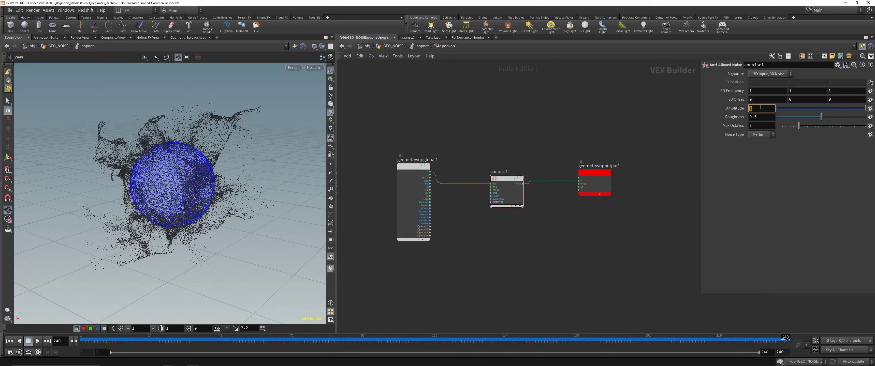
{"action": "type", "text": "5"}
{"action": "key", "text": "Return"}
Replay the simulation and examine the particle shapes produced by the stronger noise
{"action": "left_click", "coordinate": [37, 341]}
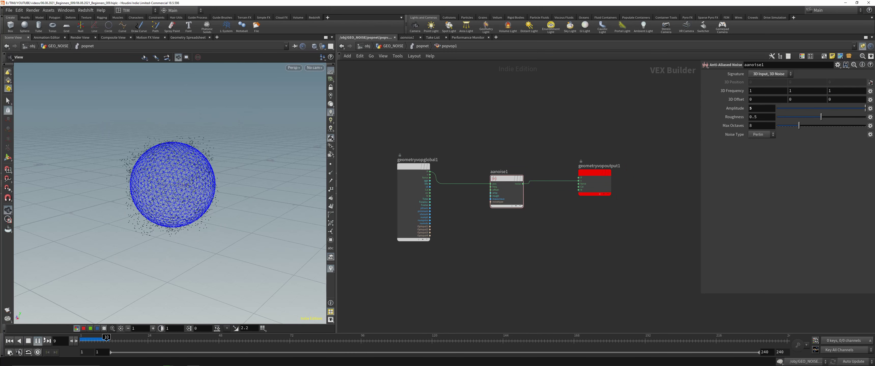
{"action": "right_click_drag", "start_coordinate": [205, 147], "coordinate": [216, 212]}
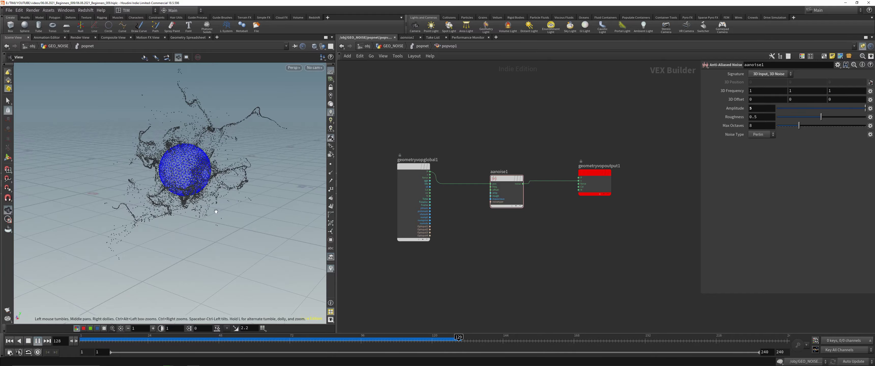
{"action": "left_click_drag", "start_coordinate": [216, 211], "coordinate": [228, 196]}
{"action": "left_click_drag", "start_coordinate": [314, 340], "coordinate": [629, 310]}
Return to the POP network and set the POP source's constant birth activation to 0
{"action": "key", "text": "u"}
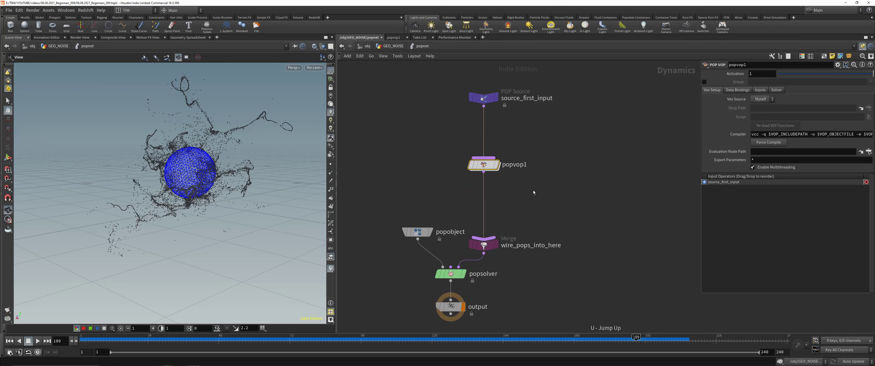
{"action": "middle_click_drag", "start_coordinate": [529, 139], "coordinate": [548, 192]}
{"action": "left_click_drag", "start_coordinate": [580, 177], "coordinate": [453, 97]}
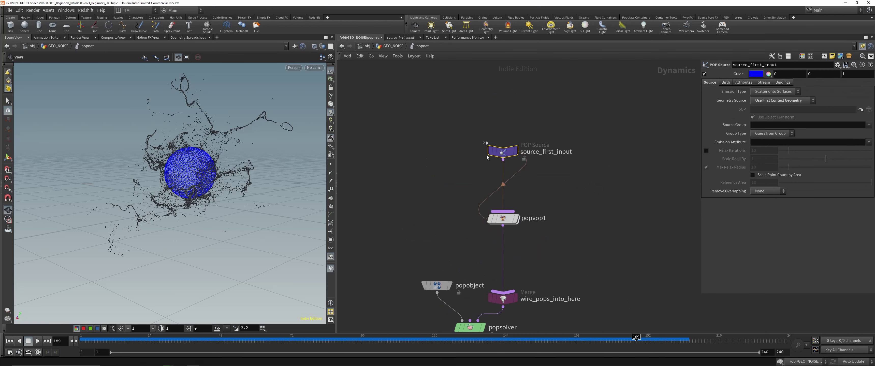
{"action": "left_click", "coordinate": [725, 84]}
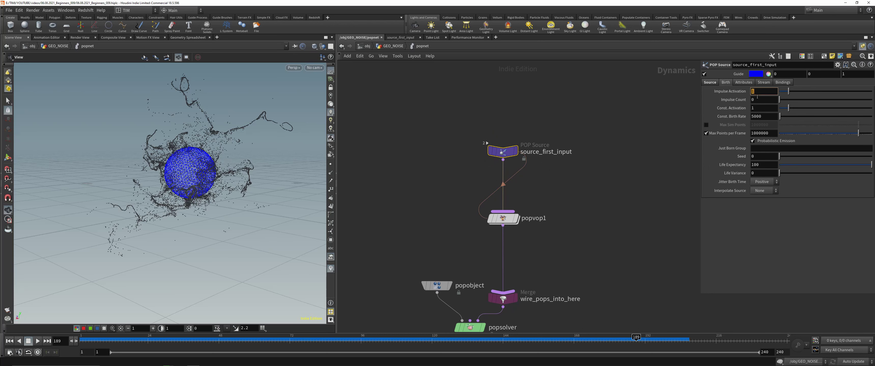
{"action": "type", "text": "0"}
{"action": "key", "text": "Return"}
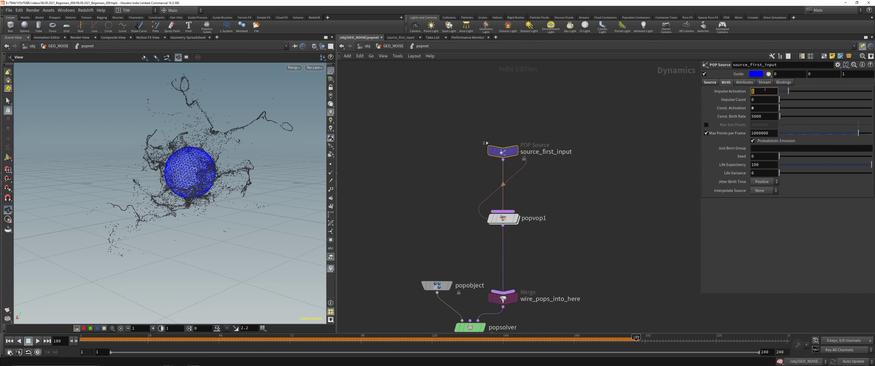
Set the POP source's Impulse Activation to the expression $FF == 1
{"action": "type", "text": "$FF "}
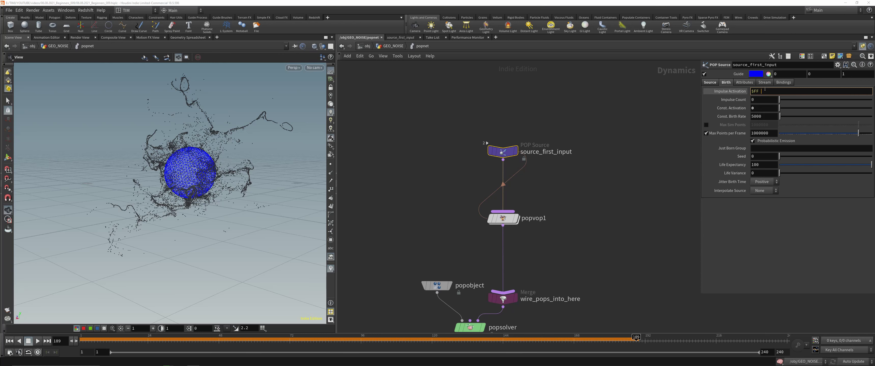
{"action": "type", "text": "== 1"}
{"action": "key", "text": "Return"}
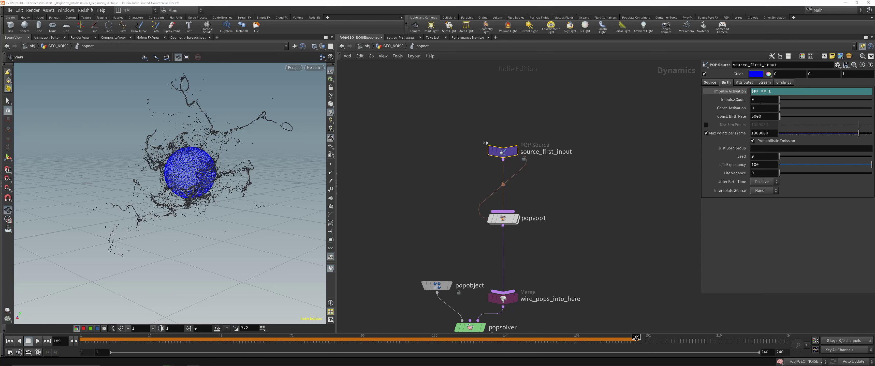
Change the POP source's Emission Type to All Points
{"action": "left_click", "coordinate": [710, 82]}
{"action": "left_click", "coordinate": [757, 92]}
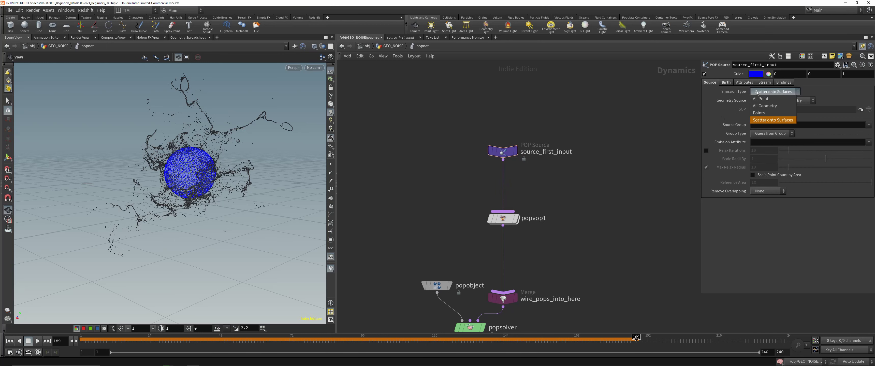
{"action": "left_click", "coordinate": [761, 99]}
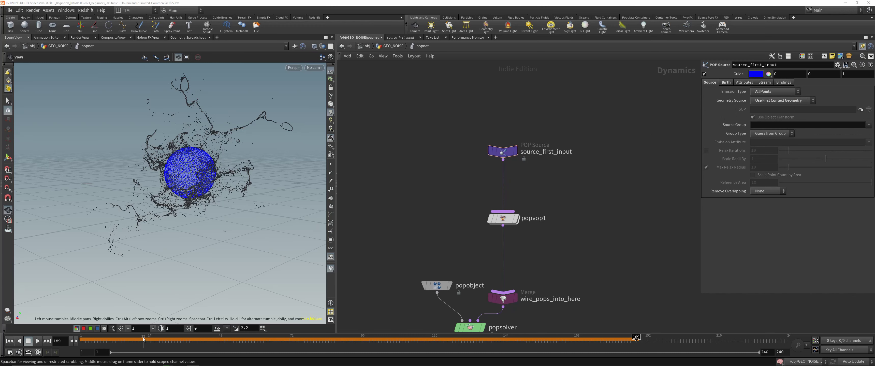
Scrub through the timeline to check how the particles emitted from all points travel
{"action": "left_click_drag", "start_coordinate": [82, 341], "coordinate": [460, 314]}
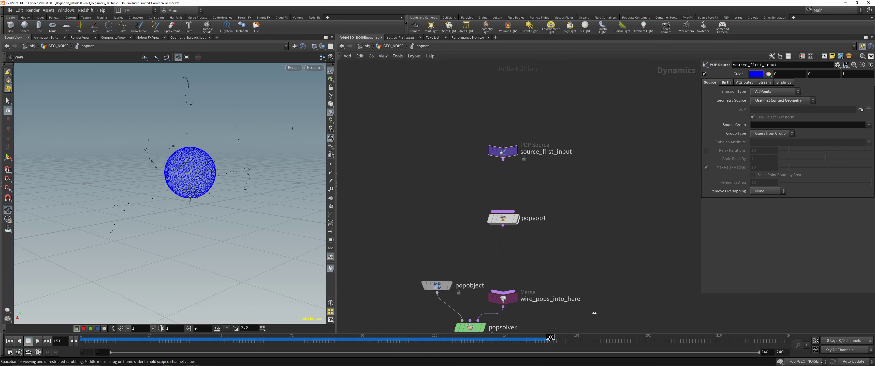
{"action": "left_click_drag", "start_coordinate": [277, 322], "coordinate": [48, 313]}
{"action": "left_click_drag", "start_coordinate": [410, 309], "coordinate": [456, 294]}
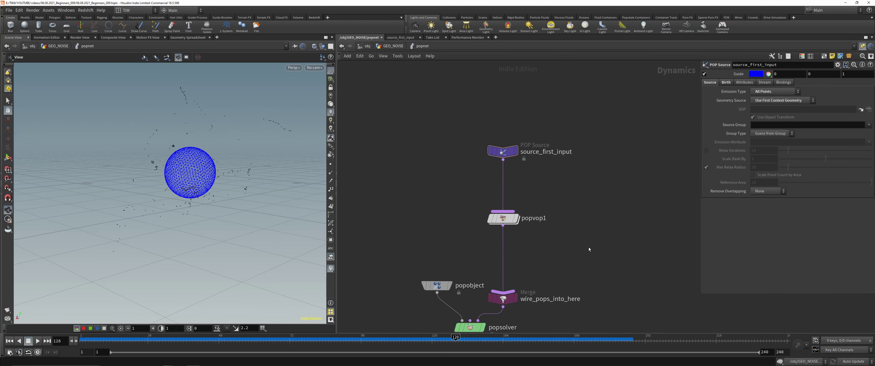
Return to the geometry network, add a Trail node below the POP network and display it
{"action": "key", "text": "u"}
{"action": "middle_click_drag", "start_coordinate": [572, 255], "coordinate": [561, 188]}
{"action": "key", "text": "Tab"}
{"action": "type", "text": "rt"}
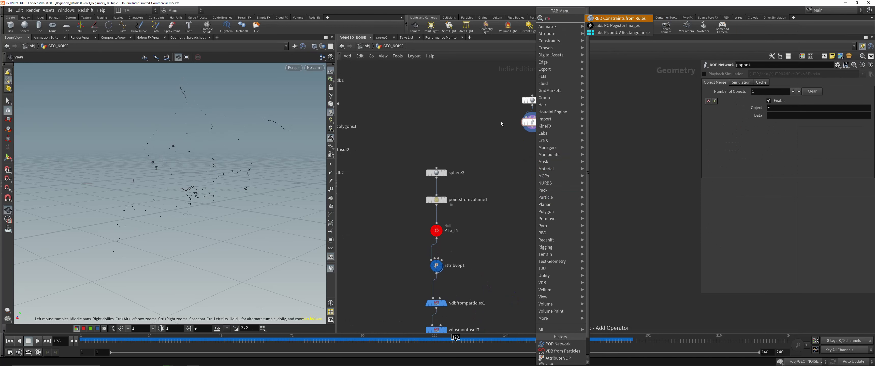
{"action": "key", "text": "Escape"}
{"action": "key", "text": "Tab"}
{"action": "type", "text": "tra"}
{"action": "left_click", "coordinate": [538, 27]}
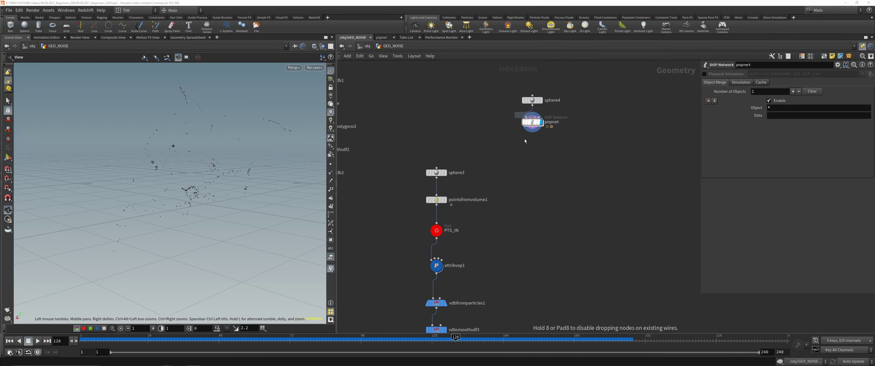
{"action": "left_click", "coordinate": [532, 158]}
{"action": "scroll", "coordinate": [530, 142], "scroll_direction": "up", "scroll_amount": 3}
{"action": "left_click", "coordinate": [550, 202]}
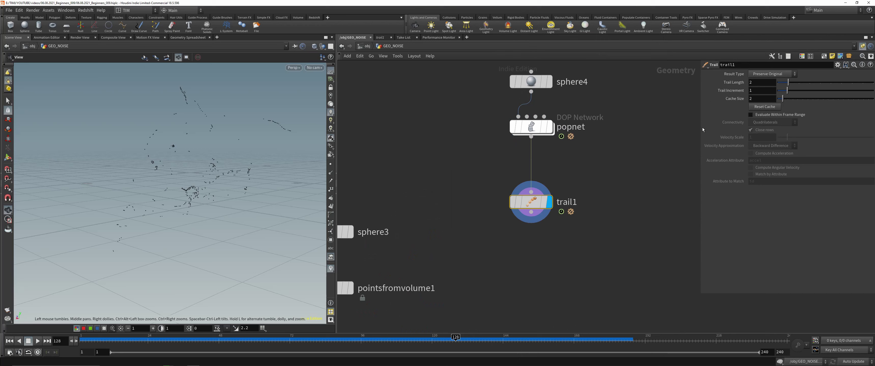
Set the trail's Result Type to Connect as Polygons and its Trail Length to $FEND
{"action": "left_click", "coordinate": [771, 74]}
{"action": "left_click", "coordinate": [768, 90]}
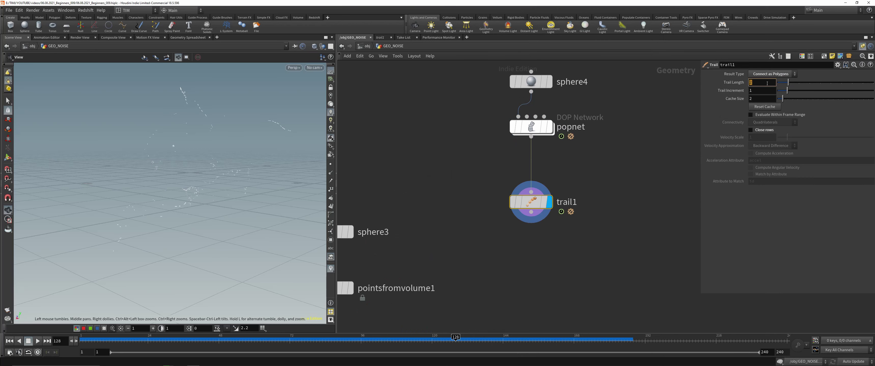
{"action": "type", "text": "$FEND"}
{"action": "key", "text": "Return"}
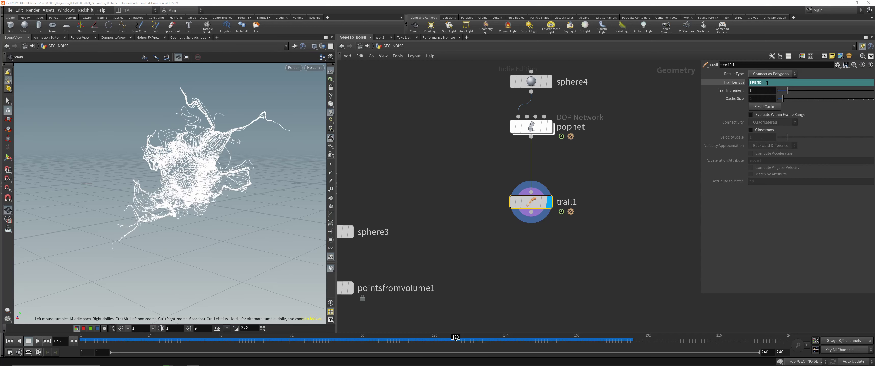
Replay the timeline from the first to the last frame and examine how the trail curves grow
{"action": "mouse_move", "coordinate": [208, 148]}
{"action": "left_mouse_down"}
{"action": "mouse_move", "coordinate": [177, 170]}
{"action": "mouse_move", "coordinate": [123, 150]}
{"action": "mouse_move", "coordinate": [217, 150]}
{"action": "left_mouse_up"}
{"action": "left_click_drag", "start_coordinate": [456, 337], "coordinate": [80, 336]}
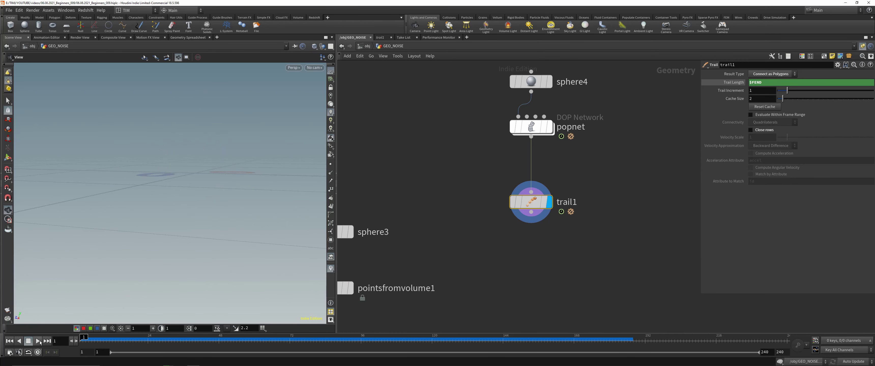
{"action": "left_click", "coordinate": [37, 342]}
{"action": "left_click", "coordinate": [38, 352]}
{"action": "left_click_drag", "start_coordinate": [232, 342], "coordinate": [807, 317]}
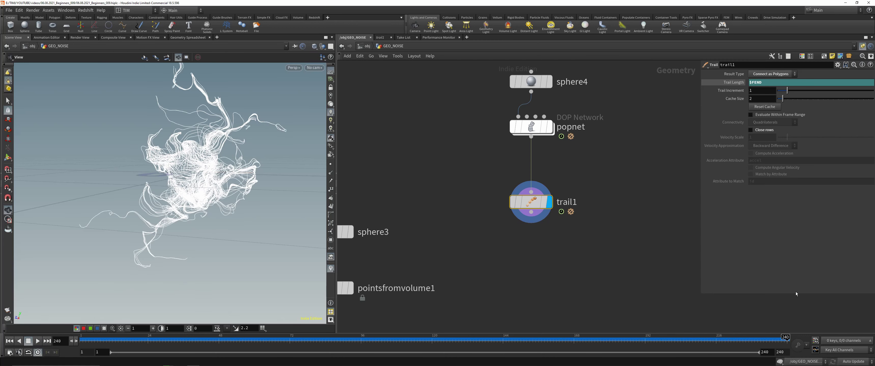
Move the sphere4, popnet and trail1 nodes together to a clear area beside the older node chain
{"action": "left_click_drag", "start_coordinate": [234, 136], "coordinate": [199, 188]}
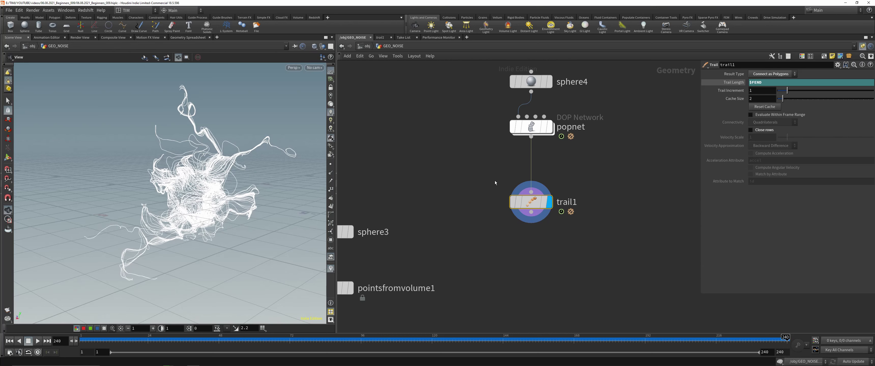
{"action": "scroll", "coordinate": [496, 181], "scroll_direction": "down", "scroll_amount": 4}
{"action": "left_click_drag", "start_coordinate": [492, 223], "coordinate": [544, 120]}
{"action": "left_click_drag", "start_coordinate": [515, 193], "coordinate": [566, 213]}
{"action": "middle_click_drag", "start_coordinate": [517, 246], "coordinate": [510, 178]}
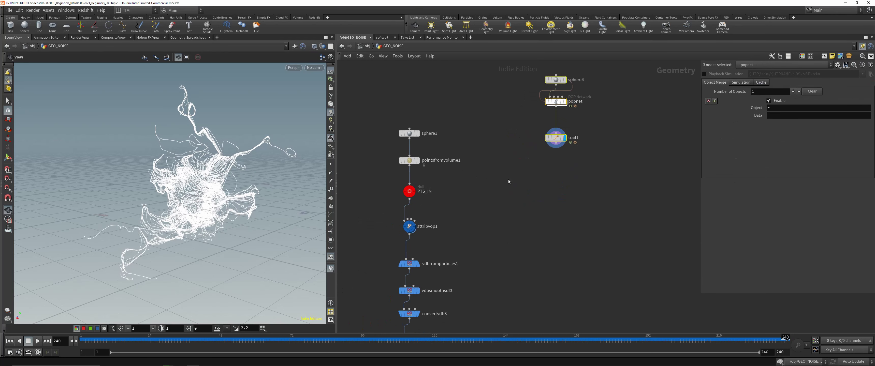
{"action": "left_click", "coordinate": [510, 179]}
Try wiring the trail1 output into the existing attribvop1, display it and inspect the displaced curves
{"action": "middle_click_drag", "start_coordinate": [435, 207], "coordinate": [457, 178]}
{"action": "left_click_drag", "start_coordinate": [433, 162], "coordinate": [432, 156]}
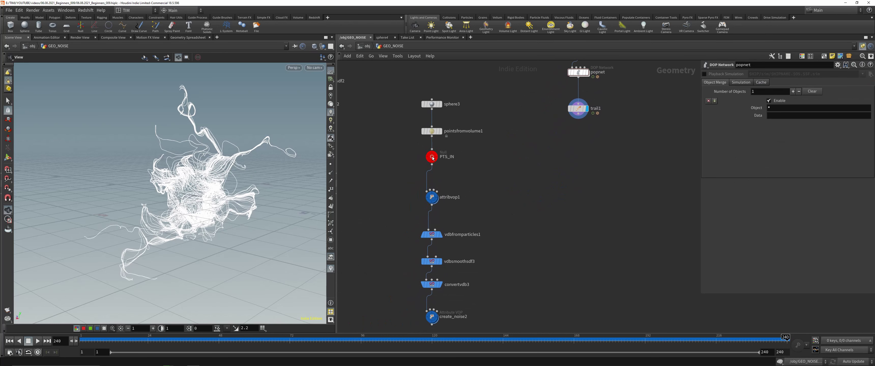
{"action": "left_click", "coordinate": [427, 194]}
{"action": "left_click", "coordinate": [580, 127]}
{"action": "key", "text": "r"}
{"action": "left_click_drag", "start_coordinate": [386, 205], "coordinate": [519, 191]}
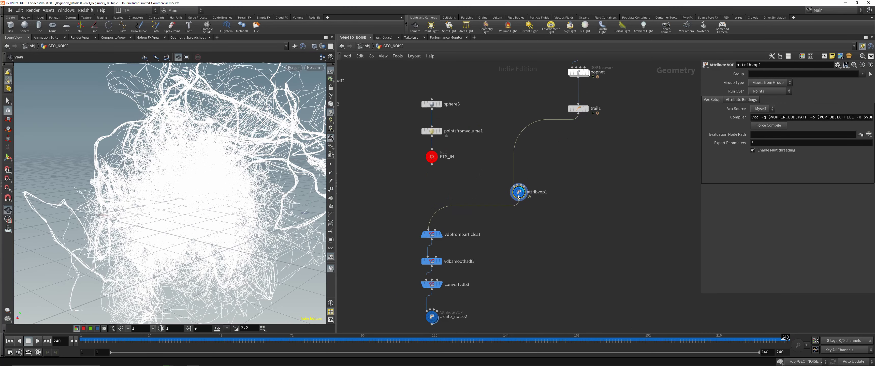
{"action": "key", "text": "i"}
{"action": "scroll", "coordinate": [573, 194], "scroll_direction": "down", "scroll_amount": 3}
{"action": "middle_click_drag", "start_coordinate": [645, 187], "coordinate": [548, 174]}
{"action": "key", "text": "u"}
{"action": "left_click_drag", "start_coordinate": [163, 221], "coordinate": [214, 177]}
{"action": "scroll", "coordinate": [215, 176], "scroll_direction": "down", "scroll_amount": 5}
{"action": "left_click_drag", "start_coordinate": [242, 198], "coordinate": [153, 184]}
Reconnect PTS_IN to attribvop1, duplicate that node and wire trail1 into the copy
{"action": "left_click", "coordinate": [432, 165]}
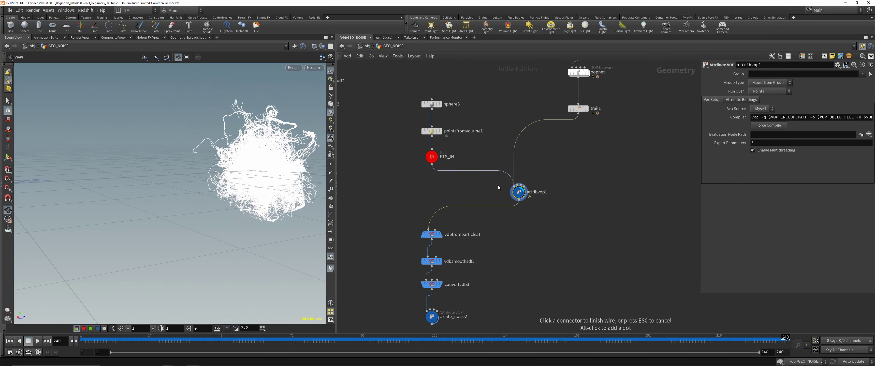
{"action": "left_click", "coordinate": [514, 186]}
{"action": "left_click_drag", "start_coordinate": [519, 192], "coordinate": [545, 187]}
{"action": "left_click", "coordinate": [578, 113]}
{"action": "left_click", "coordinate": [540, 182]}
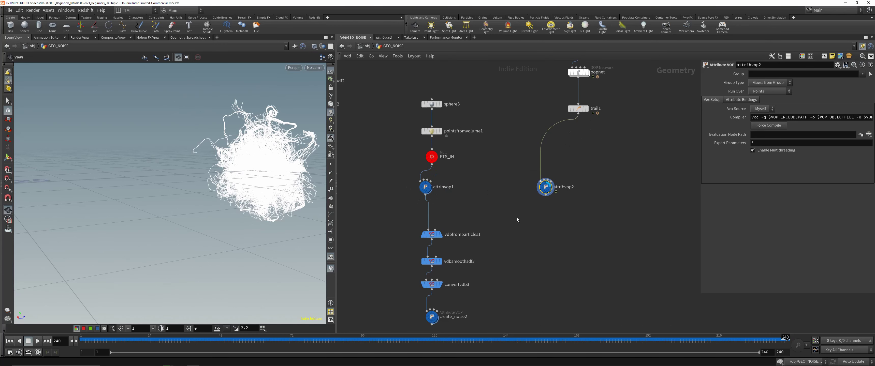
Lower the const1 value inside attribvop2 to reduce the noise distortion, and return to the geometry network
{"action": "double_click", "coordinate": [546, 187]}
{"action": "left_click", "coordinate": [622, 160]}
{"action": "middle_click_drag", "start_coordinate": [655, 125], "coordinate": [599, 125]}
{"action": "left_click", "coordinate": [405, 291]}
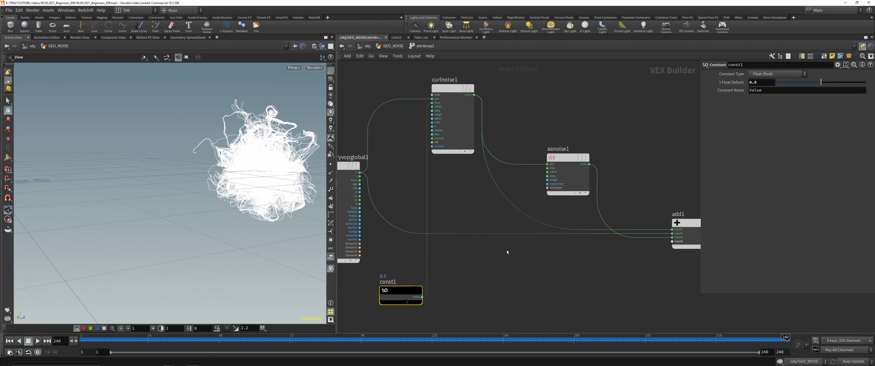
{"action": "left_click_drag", "start_coordinate": [813, 85], "coordinate": [788, 85]}
{"action": "key", "text": "space+g"}
{"action": "left_click_drag", "start_coordinate": [267, 166], "coordinate": [197, 180]}
{"action": "left_click", "coordinate": [571, 294]}
{"action": "key", "text": "u"}
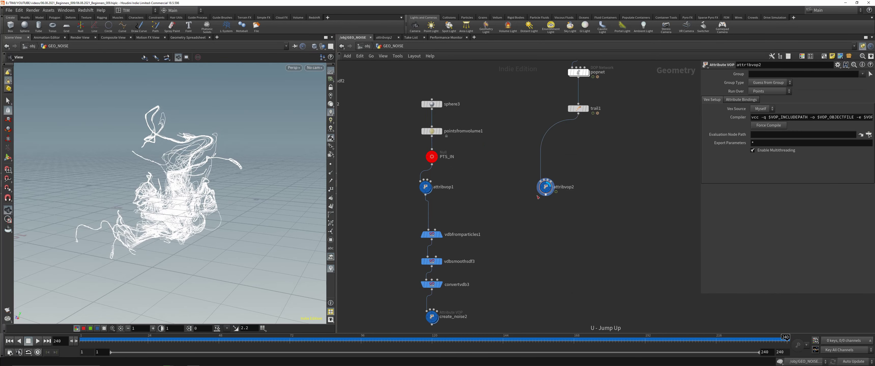
Add a Smooth node below attribvop2, display it and set its Filter Quality to 1
{"action": "key", "text": "Tab"}
{"action": "type", "text": "smooth"}
{"action": "key", "text": "Return"}
{"action": "left_click", "coordinate": [537, 248]}
{"action": "scroll", "coordinate": [206, 207], "scroll_direction": "up", "scroll_amount": 3}
{"action": "middle_click_drag", "start_coordinate": [206, 207], "coordinate": [229, 200]}
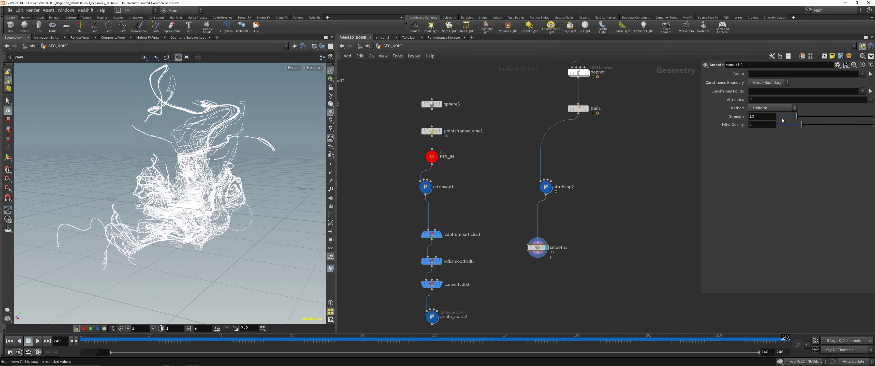
{"action": "type", "text": "1"}
{"action": "key", "text": "Return"}
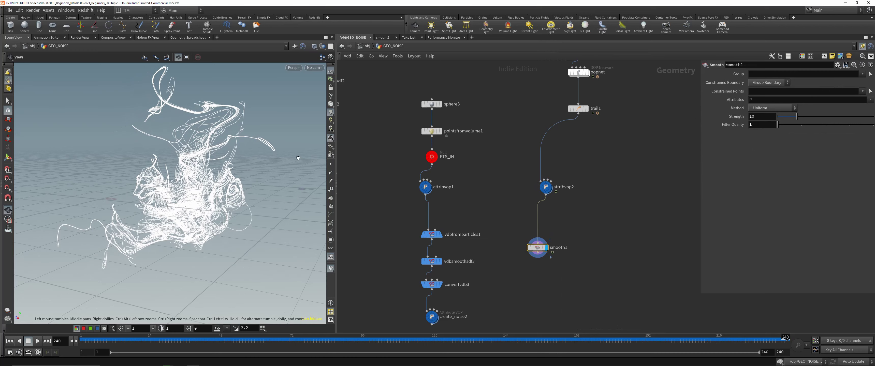
Compare the smoothed curves with the raw trail1 output from several angles and at close range
{"action": "left_click_drag", "start_coordinate": [180, 170], "coordinate": [131, 152]}
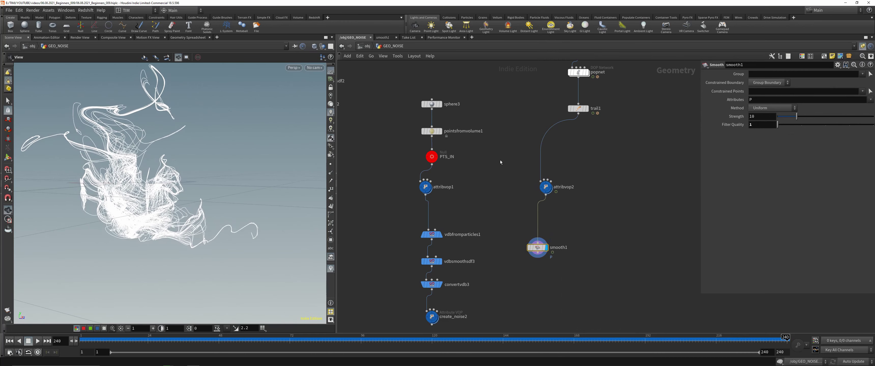
{"action": "left_click", "coordinate": [579, 108]}
{"action": "left_click", "coordinate": [537, 248]}
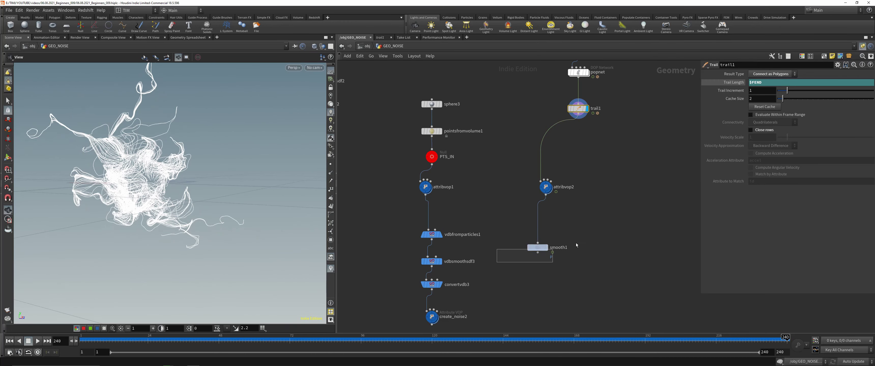
{"action": "left_click_drag", "start_coordinate": [169, 170], "coordinate": [68, 164]}
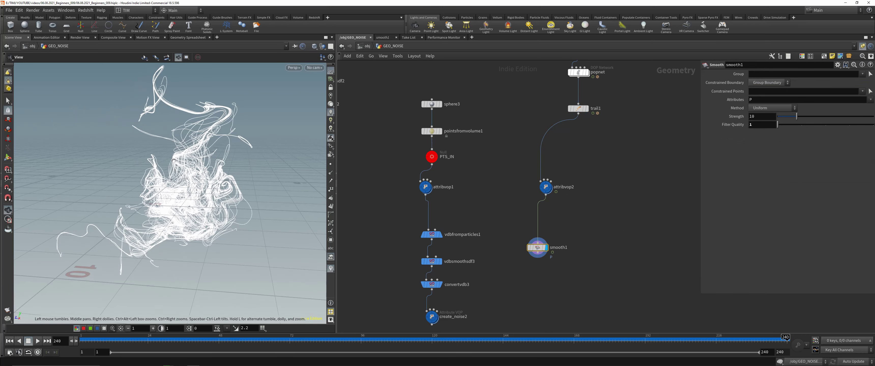
{"action": "scroll", "coordinate": [174, 161], "scroll_direction": "up", "scroll_amount": 8}
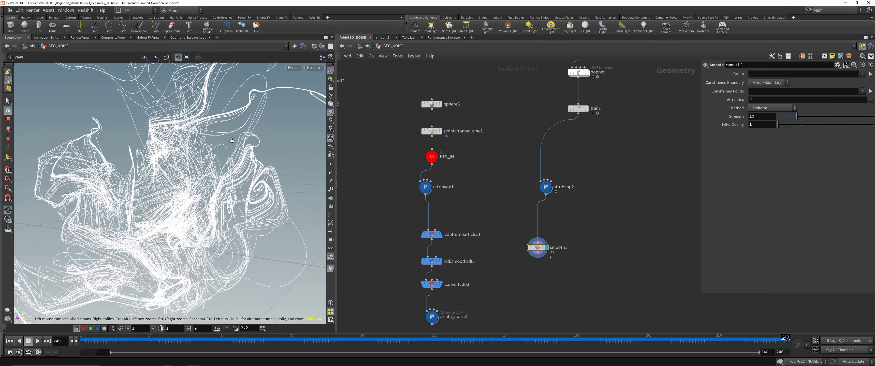
{"action": "scroll", "coordinate": [215, 172], "scroll_direction": "down", "scroll_amount": 5}
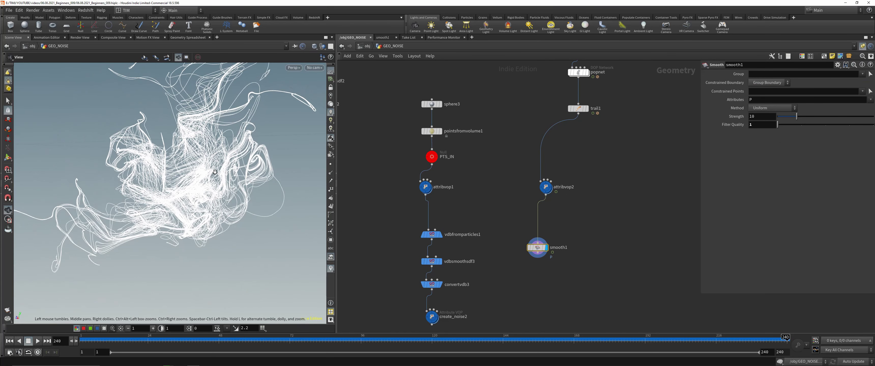
{"action": "left_click_drag", "start_coordinate": [212, 146], "coordinate": [238, 202]}
Open popvop1 inside the POP network and add a Curl Noise node below the anti-aliased noise
{"action": "middle_click_drag", "start_coordinate": [617, 131], "coordinate": [586, 176]}
{"action": "left_click", "coordinate": [557, 118]}
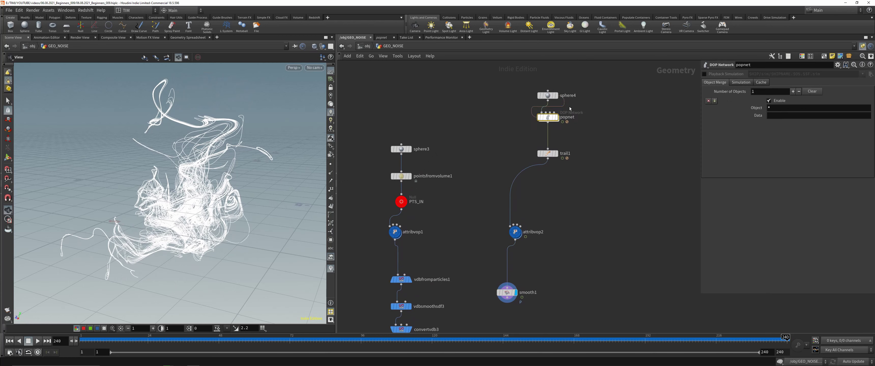
{"action": "double_click", "coordinate": [552, 118]}
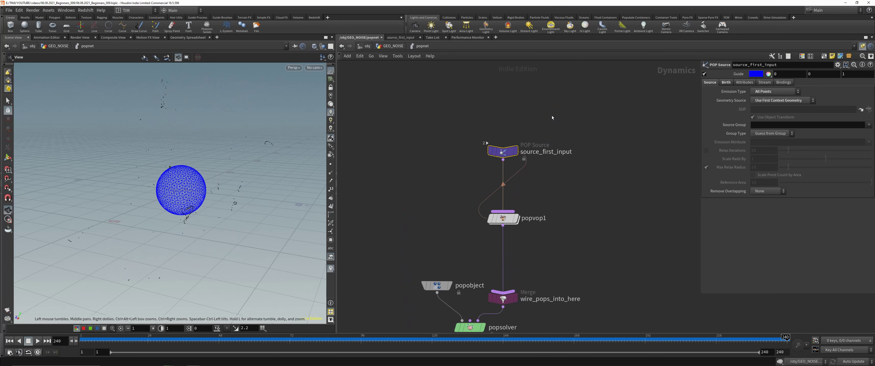
{"action": "double_click", "coordinate": [511, 218]}
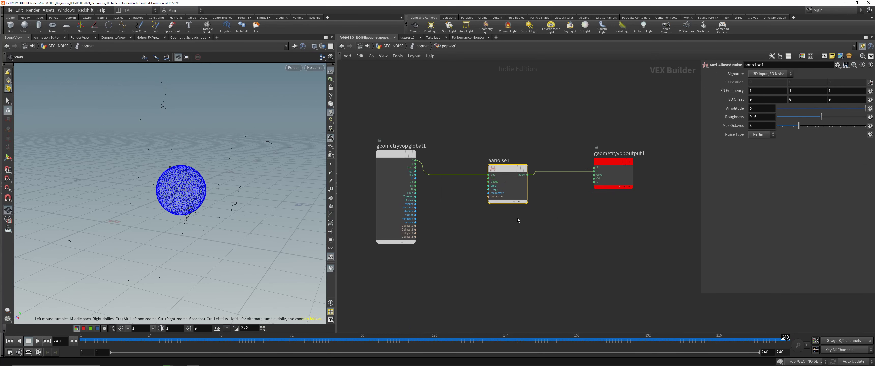
{"action": "middle_click_drag", "start_coordinate": [518, 219], "coordinate": [527, 194]}
{"action": "key", "text": "Tab"}
{"action": "type", "text": "cu"}
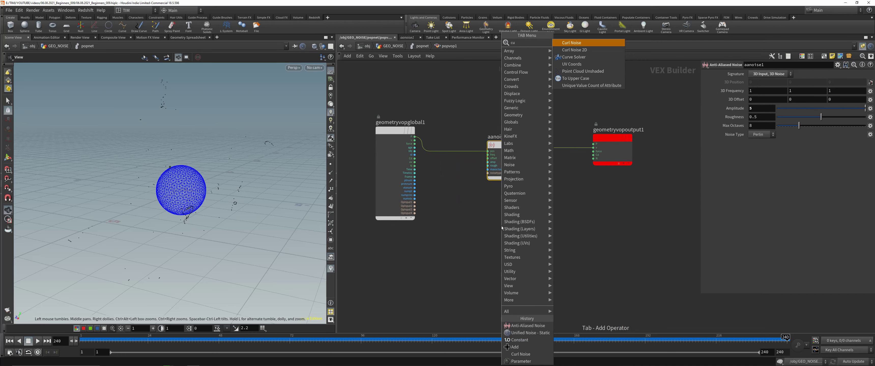
{"action": "key", "text": "Return"}
{"action": "left_click", "coordinate": [501, 213]}
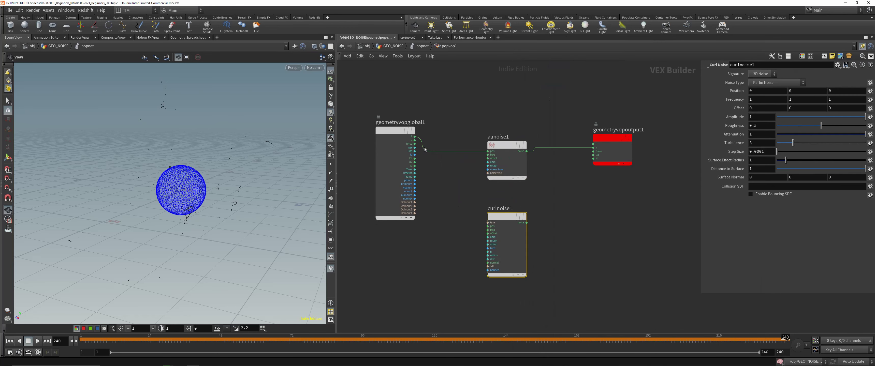
Feed the particle position into the curl noise and connect its output to geometryvopoutput1 in place of aanoise1
{"action": "left_click", "coordinate": [414, 137]}
{"action": "left_click", "coordinate": [488, 226]}
{"action": "left_click", "coordinate": [526, 222]}
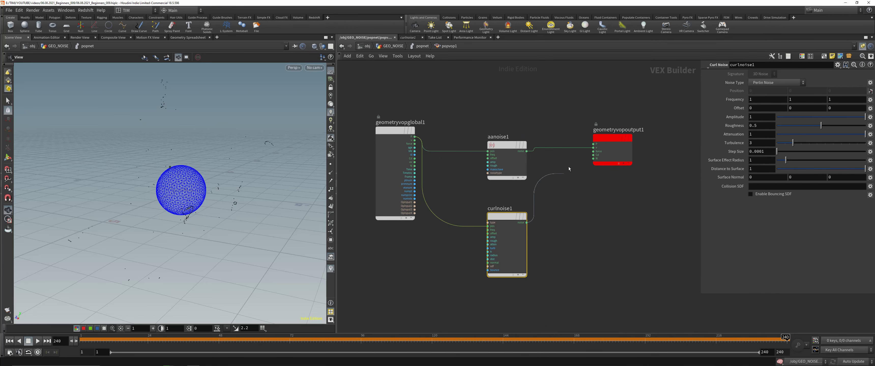
{"action": "left_click", "coordinate": [594, 151]}
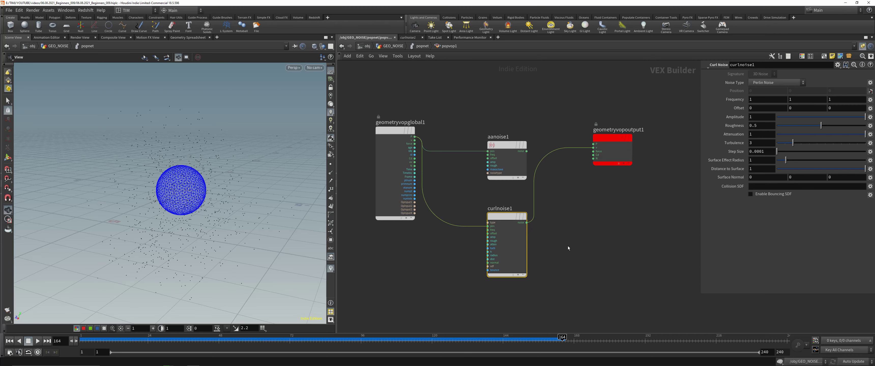
Return to the geometry network and examine the curl-noise trails through attribvop2 and smooth1 at different frames
{"action": "key", "text": "u"}
{"action": "key", "text": "u"}
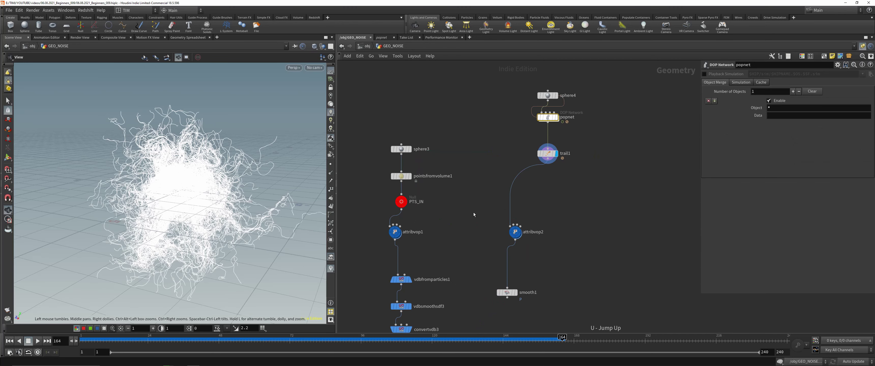
{"action": "left_click", "coordinate": [515, 232]}
{"action": "left_click_drag", "start_coordinate": [101, 338], "coordinate": [497, 337]}
{"action": "left_click_drag", "start_coordinate": [204, 221], "coordinate": [189, 173]}
{"action": "left_click_drag", "start_coordinate": [314, 159], "coordinate": [167, 167]}
{"action": "left_click", "coordinate": [516, 293]}
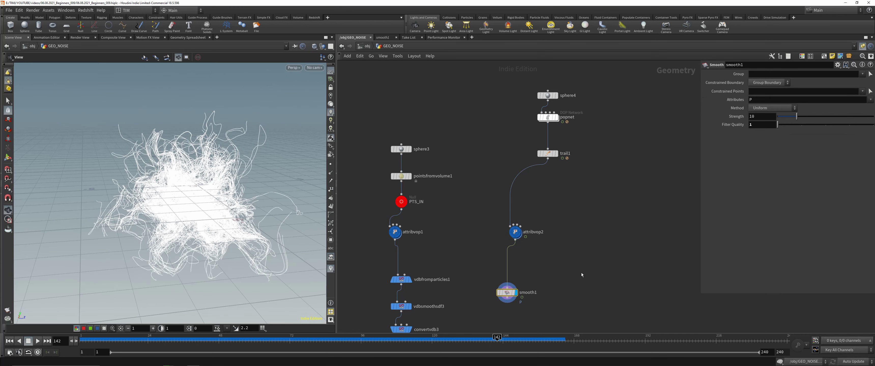
{"action": "left_click_drag", "start_coordinate": [265, 190], "coordinate": [278, 152]}
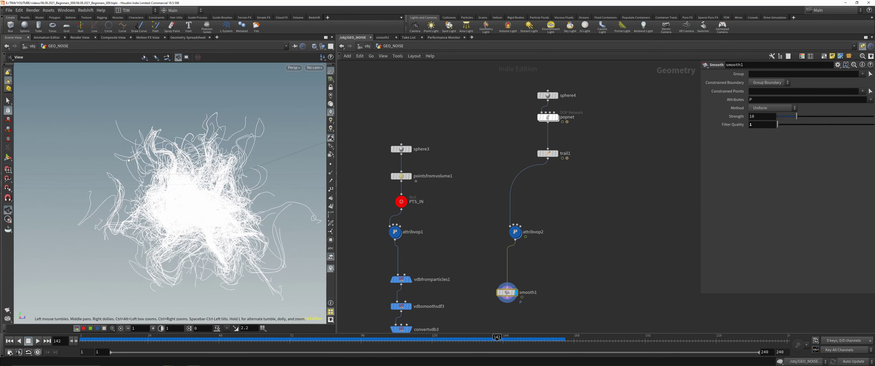
Reopen popvop1 inside the POP network and set the curl noise Frequency to -0.3 on all three axes
{"action": "double_click", "coordinate": [547, 117]}
{"action": "double_click", "coordinate": [508, 220]}
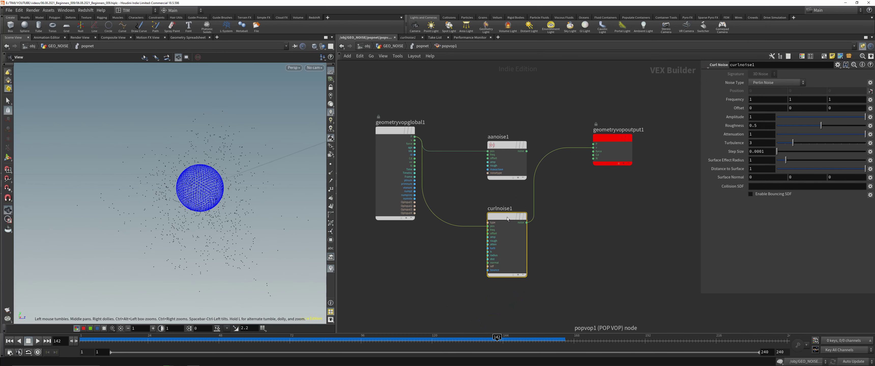
{"action": "mouse_move", "coordinate": [220, 334]}
{"action": "left_mouse_down"}
{"action": "mouse_move", "coordinate": [112, 346]}
{"action": "mouse_move", "coordinate": [159, 349]}
{"action": "left_mouse_up"}
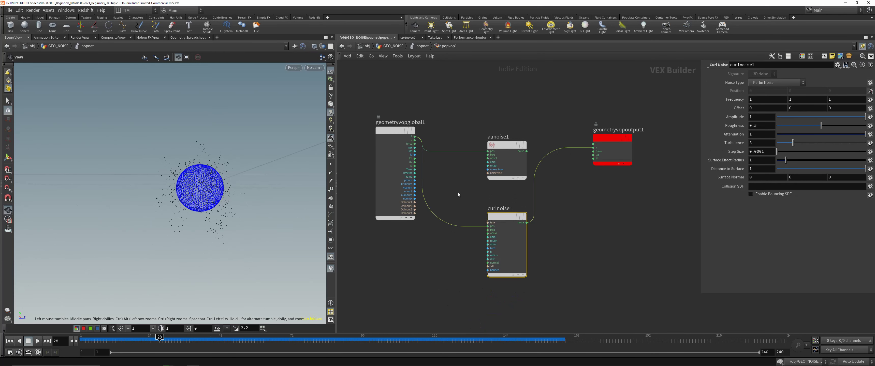
{"action": "mouse_move", "coordinate": [737, 101]}
{"action": "middle_mouse_down"}
{"action": "mouse_move", "coordinate": [715, 100]}
{"action": "mouse_move", "coordinate": [738, 99]}
{"action": "middle_mouse_up"}
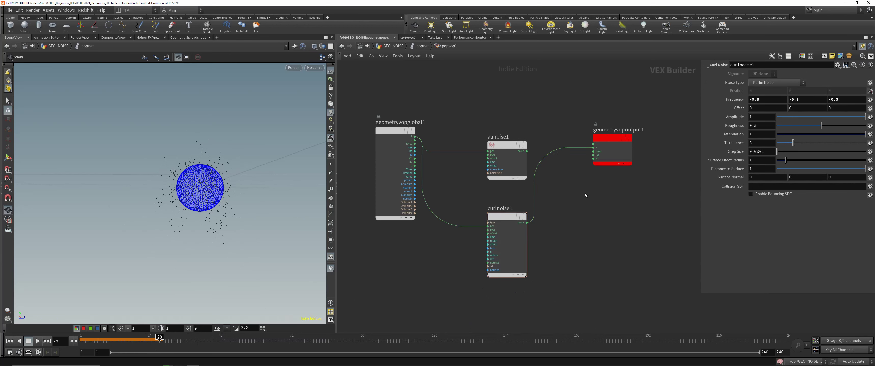
Return to the geometry network, replay the simulation from frame 1 to 240 and inspect the smoothed trails
{"action": "key", "text": "u"}
{"action": "key", "text": "u"}
{"action": "left_click_drag", "start_coordinate": [85, 340], "coordinate": [80, 340]}
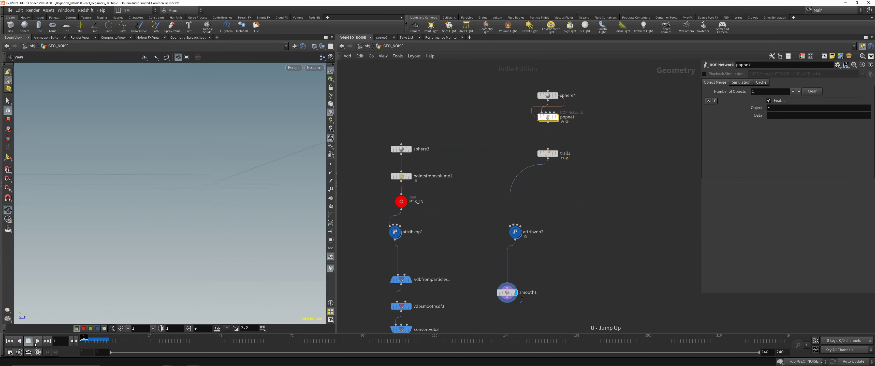
{"action": "left_click", "coordinate": [38, 341]}
{"action": "left_click_drag", "start_coordinate": [59, 299], "coordinate": [60, 317]}
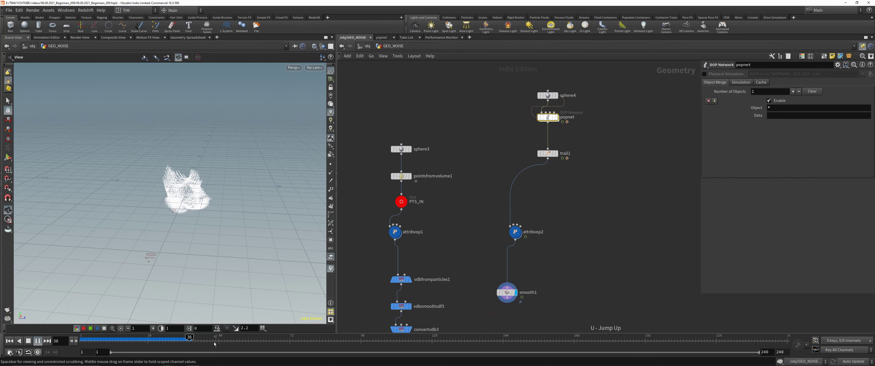
{"action": "key", "text": "ctrl+Up"}
{"action": "key", "text": "ctrl+Down"}
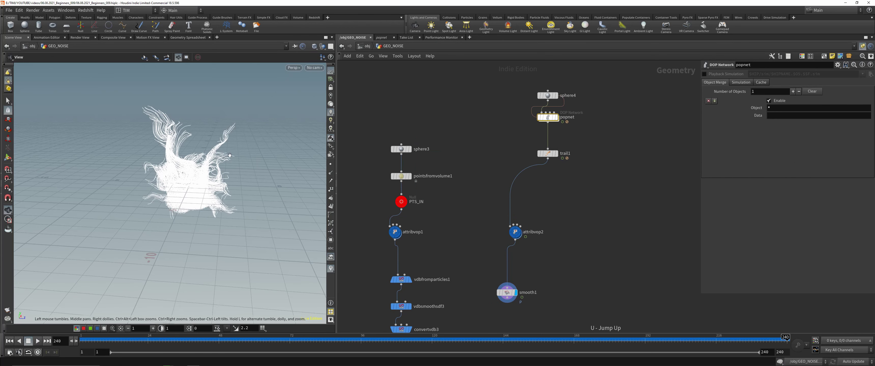
{"action": "left_click_drag", "start_coordinate": [194, 161], "coordinate": [66, 155]}
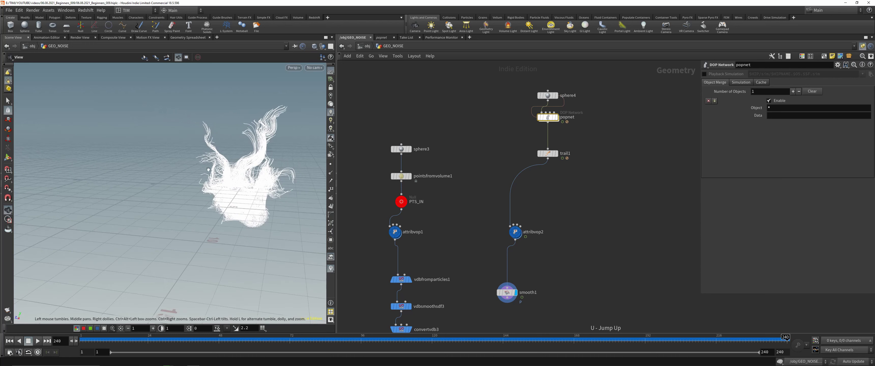
{"action": "left_click_drag", "start_coordinate": [282, 180], "coordinate": [153, 195]}
Move the popobject node farther from the solver inside the POP network and open popvop1
{"action": "double_click", "coordinate": [547, 117]}
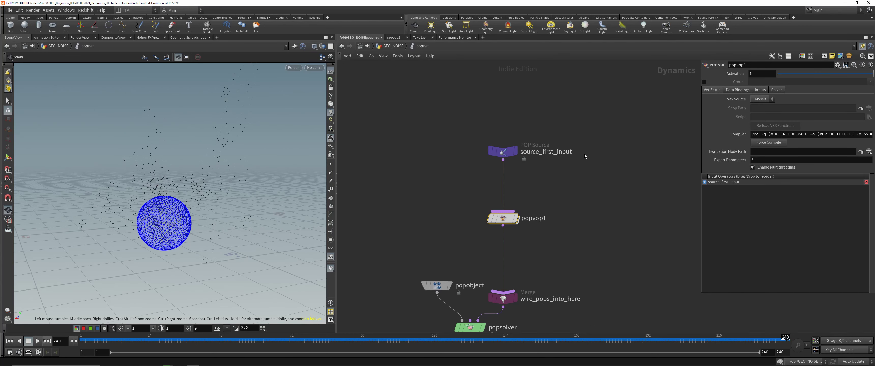
{"action": "scroll", "coordinate": [544, 198], "scroll_direction": "down", "scroll_amount": 1}
{"action": "left_click_drag", "start_coordinate": [487, 241], "coordinate": [401, 244]}
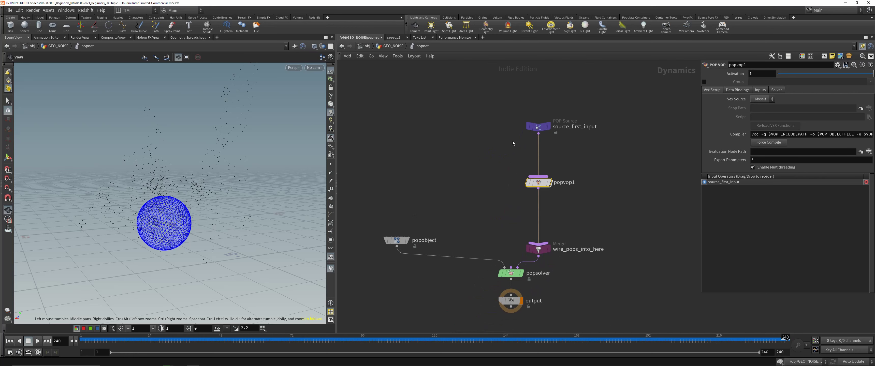
{"action": "double_click", "coordinate": [542, 184]}
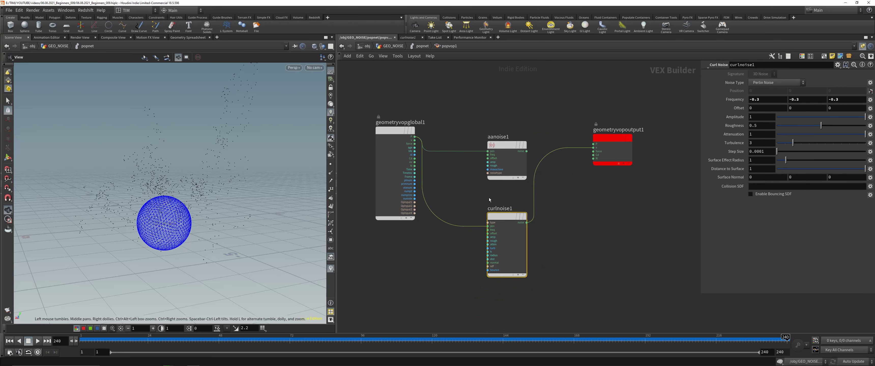
Add a Unified Noise Static node below curlnoise1 in the popvop1 network
{"action": "key", "text": "Tab"}
{"action": "type", "text": "un"}
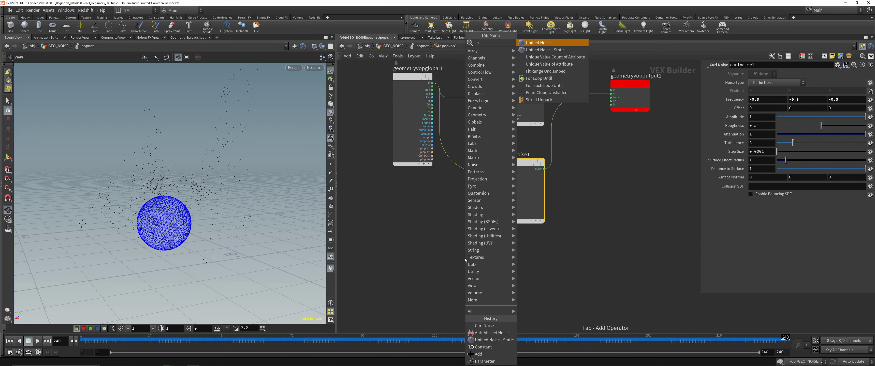
{"action": "key", "text": "Tab"}
{"action": "type", "text": "un"}
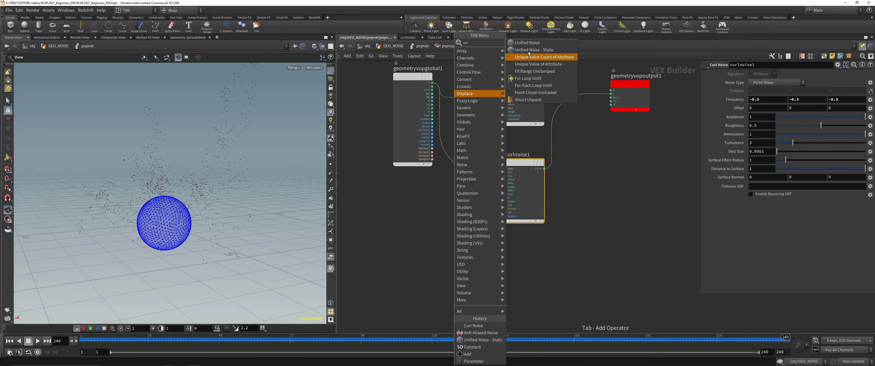
{"action": "left_click", "coordinate": [531, 50]}
{"action": "left_click", "coordinate": [525, 266]}
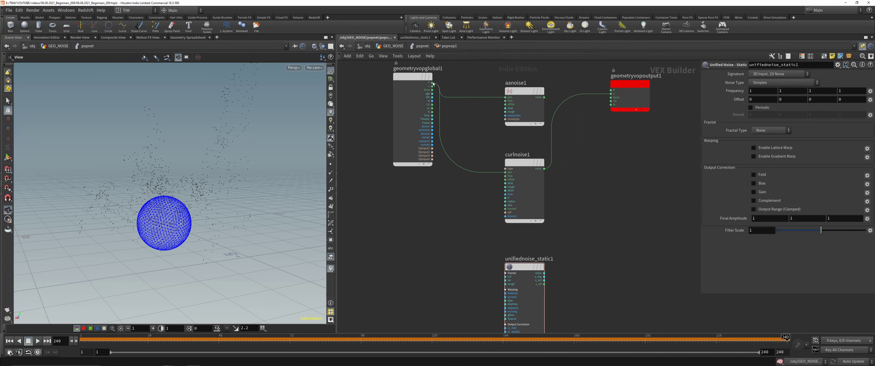
Connect geometryvopglobal1's P to the pos input of unifiednoise_static1 and wire its noise output into geometryvopoutput1's v input
{"action": "left_click", "coordinate": [431, 83]}
{"action": "scroll", "coordinate": [433, 84], "scroll_direction": "down", "scroll_amount": 3}
{"action": "left_click", "coordinate": [432, 87]}
{"action": "scroll", "coordinate": [460, 251], "scroll_direction": "up", "scroll_amount": 5}
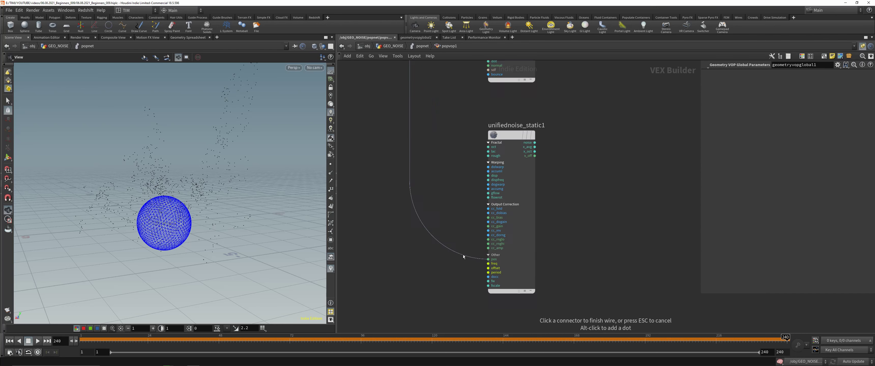
{"action": "left_click", "coordinate": [492, 258]}
{"action": "middle_click_drag", "start_coordinate": [567, 151], "coordinate": [519, 269]}
{"action": "scroll", "coordinate": [519, 270], "scroll_direction": "down", "scroll_amount": 3}
{"action": "left_click", "coordinate": [506, 249]}
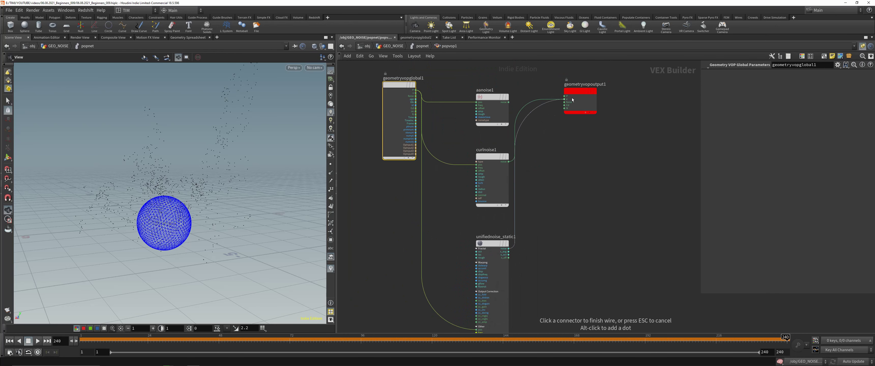
Set the Signature of unifiednoise_static1 to 3D Input, 3D Noise and return to frame 1
{"action": "left_click_drag", "start_coordinate": [435, 231], "coordinate": [524, 269]}
{"action": "left_click", "coordinate": [770, 73]}
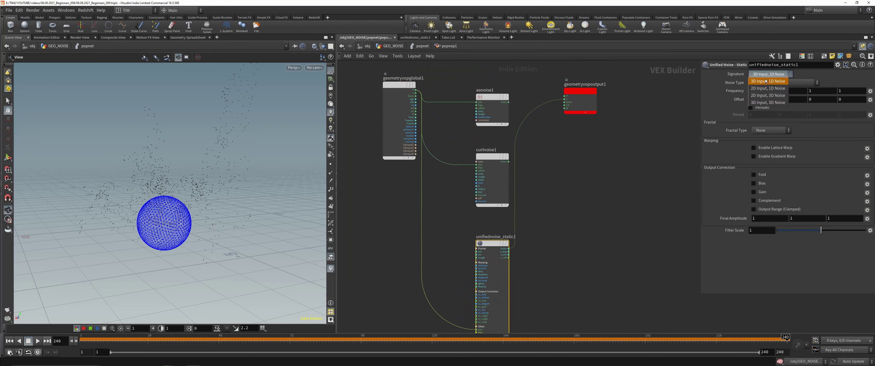
{"action": "left_click", "coordinate": [769, 102]}
{"action": "left_click_drag", "start_coordinate": [156, 340], "coordinate": [81, 340]}
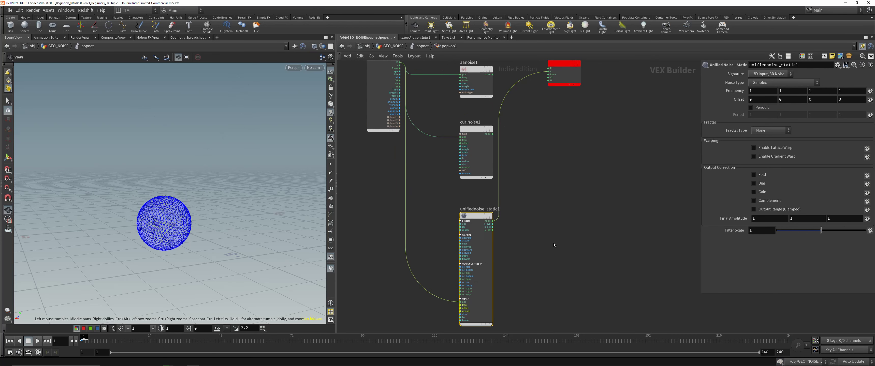
Try the Worley/Cellular F1 noise type on unifiednoise_static1 and preview the simulation from frame 1
{"action": "left_click", "coordinate": [765, 87]}
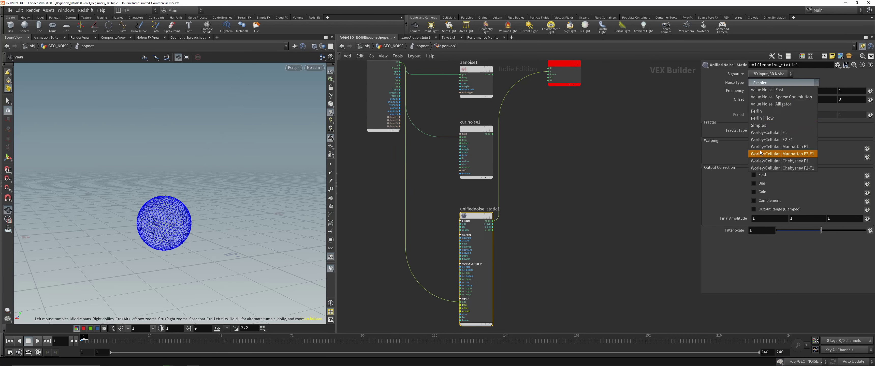
{"action": "left_click", "coordinate": [766, 132]}
{"action": "left_click_drag", "start_coordinate": [88, 334], "coordinate": [1, 302]}
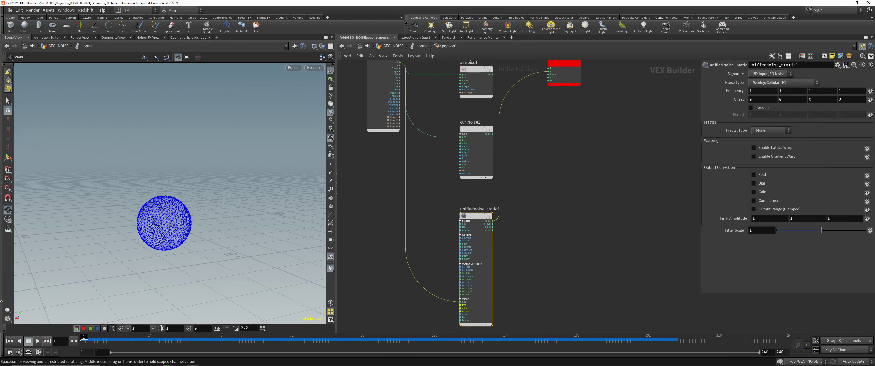
Set the Noise Type of unifiednoise_static1 to Value Noise Alligator and scrub through the simulation
{"action": "left_click", "coordinate": [773, 83]}
{"action": "left_click", "coordinate": [778, 104]}
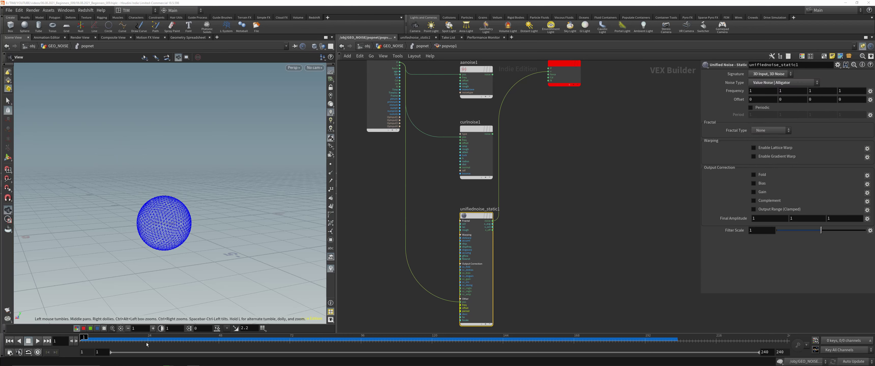
{"action": "left_click_drag", "start_coordinate": [83, 340], "coordinate": [414, 341]}
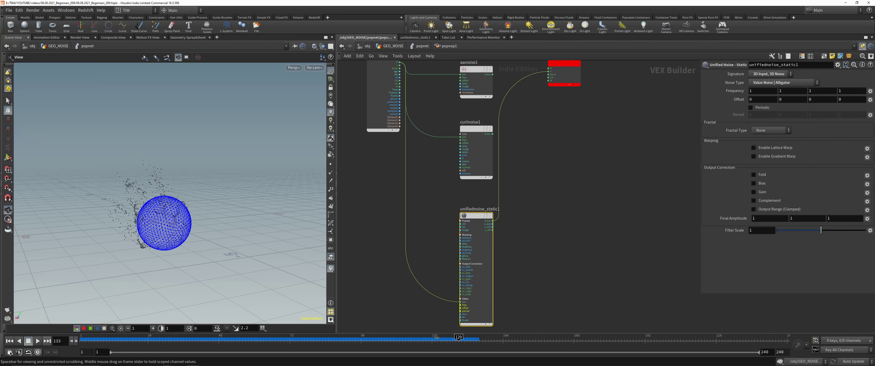
Try wiring aanoise1's noise output into the P input of geometryvopoutput1
{"action": "middle_click_drag", "start_coordinate": [490, 125], "coordinate": [523, 198]}
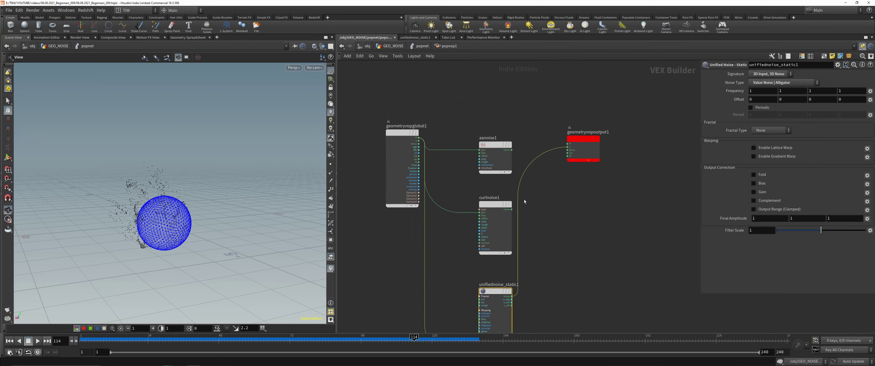
{"action": "scroll", "coordinate": [523, 198], "scroll_direction": "up", "scroll_amount": 3}
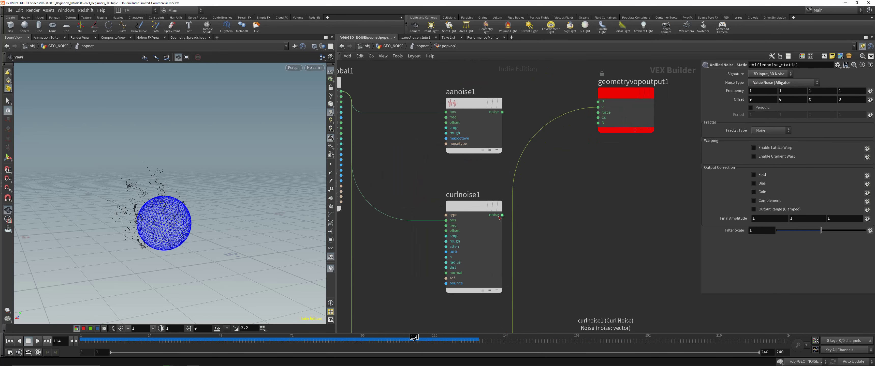
{"action": "left_click", "coordinate": [502, 113]}
{"action": "left_click", "coordinate": [599, 102]}
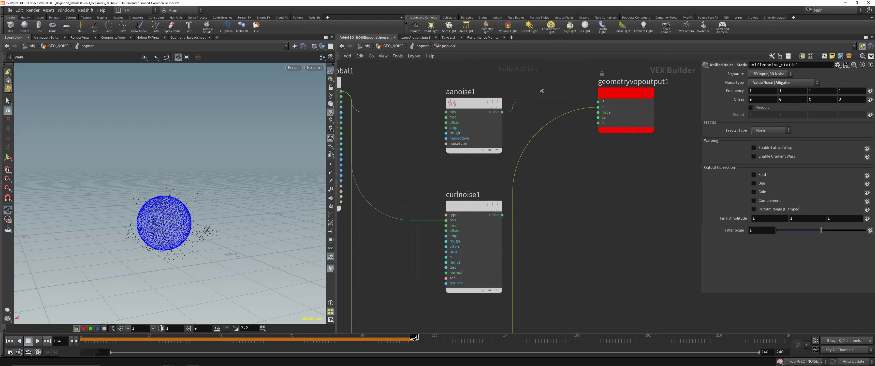
Cut the existing wires into geometryvopoutput1 and connect aanoise1's noise output to its v input
{"action": "key", "text": "y"}
{"action": "left_click_drag", "start_coordinate": [543, 90], "coordinate": [546, 131]}
{"action": "left_click", "coordinate": [502, 112]}
{"action": "left_click", "coordinate": [599, 107]}
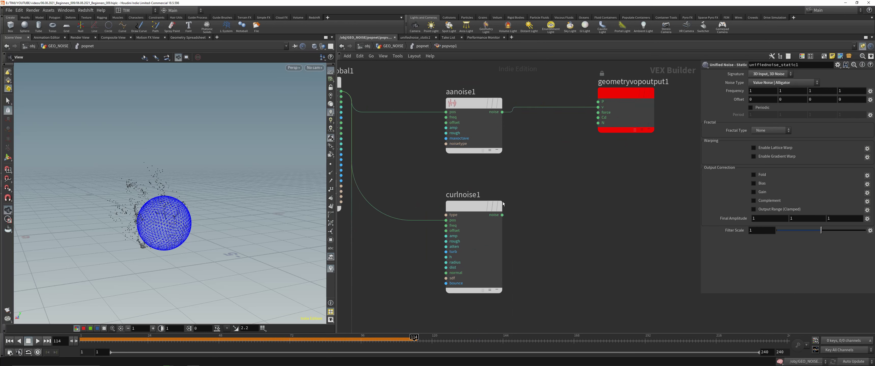
Return to the POP network, rewind to frame 1 and add a POP Wind node beside popvop1
{"action": "key", "text": "u"}
{"action": "left_click", "coordinate": [10, 341]}
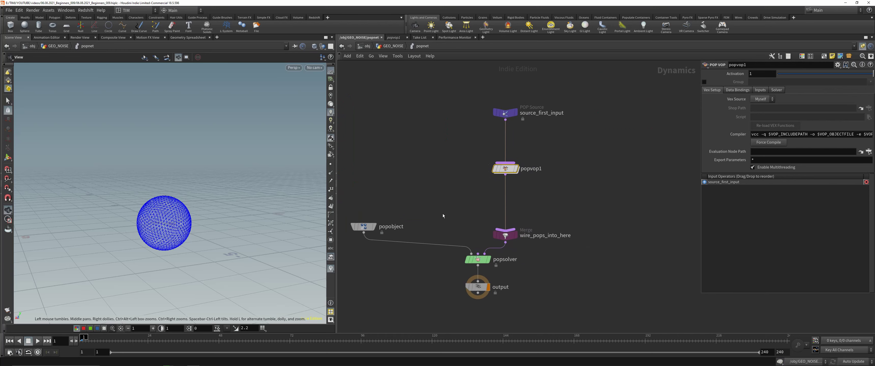
{"action": "key", "text": "Tab"}
{"action": "type", "text": "pop"}
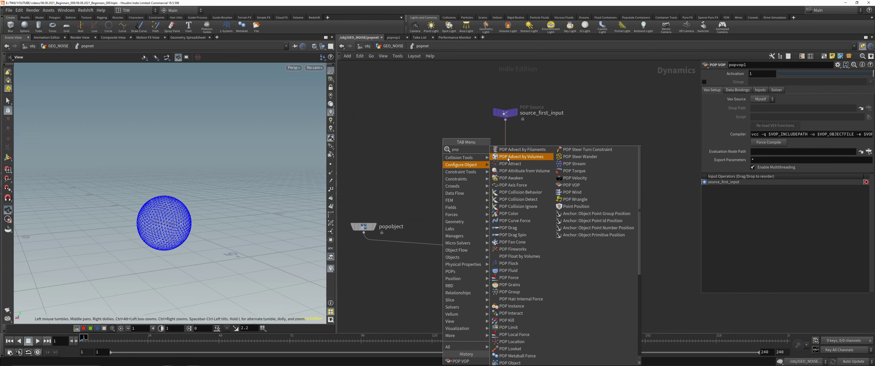
{"action": "type", "text": "w"}
{"action": "key", "text": "Return"}
{"action": "left_click", "coordinate": [413, 169]}
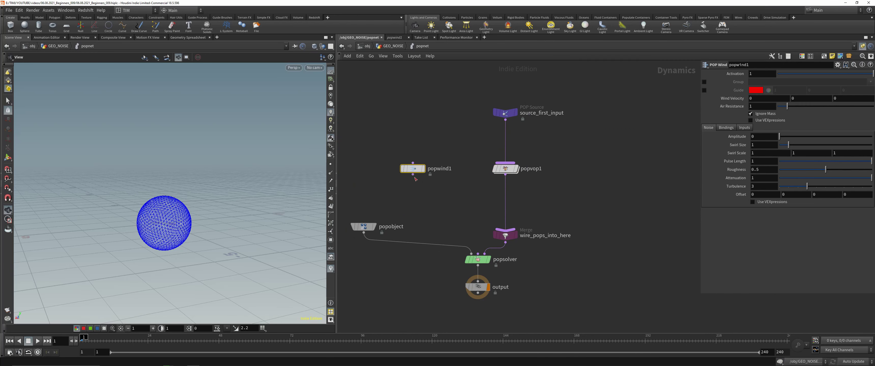
Connect popwind1 to the middle input of popsolver and switch the network wiring style to rounded
{"action": "left_click", "coordinate": [413, 175]}
{"action": "left_click", "coordinate": [477, 253]}
{"action": "left_click_drag", "start_coordinate": [413, 169], "coordinate": [420, 177]}
{"action": "key", "text": "shift+s"}
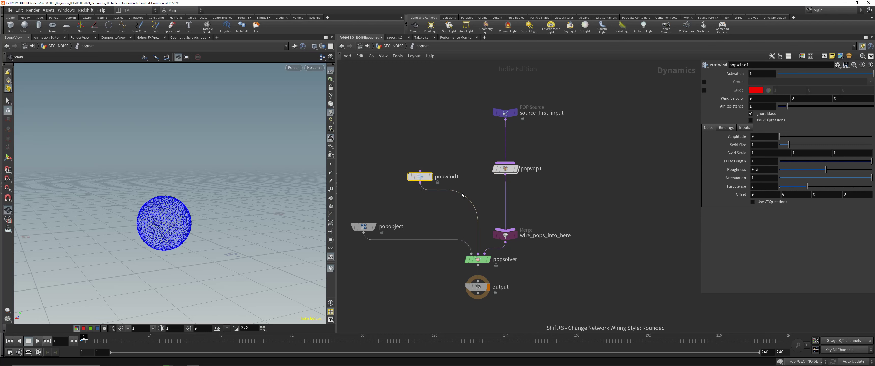
Set the Y Wind Velocity of popwind1 to 1 and play the simulation to check the particles
{"action": "left_click", "coordinate": [808, 97]}
{"action": "type", "text": "1"}
{"action": "key", "text": "Return"}
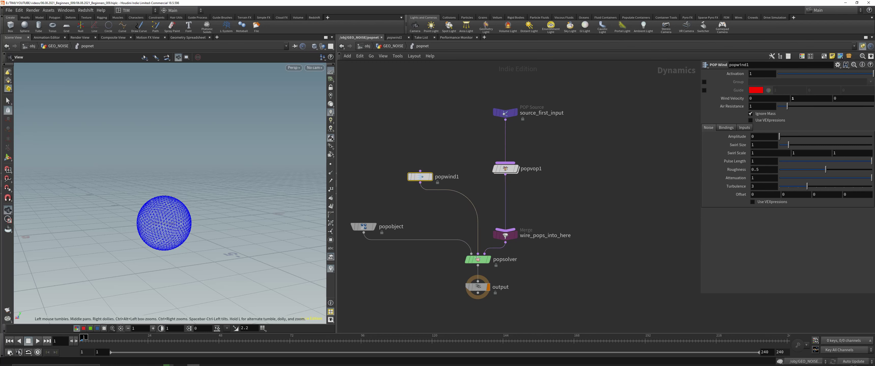
{"action": "left_click", "coordinate": [37, 341]}
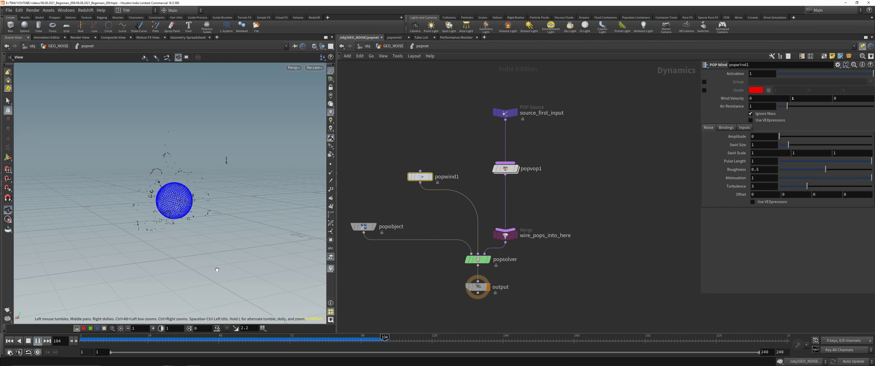
{"action": "left_click", "coordinate": [429, 339]}
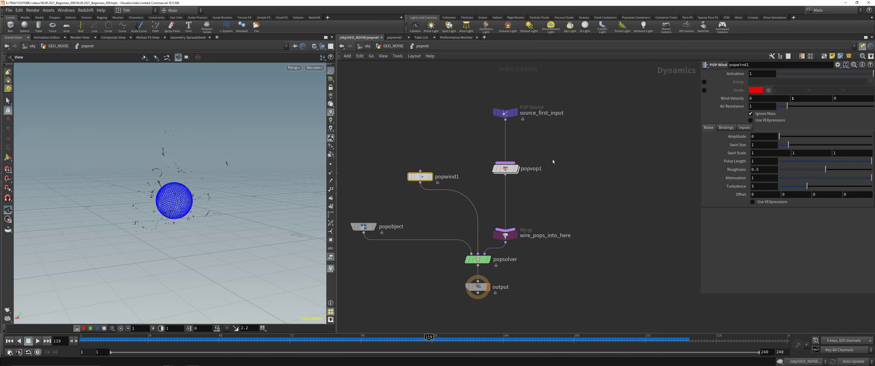
Inside popvop1, move the output node's noise wire from v to force, then replay the simulation from the POP network
{"action": "double_click", "coordinate": [507, 169]}
{"action": "left_click_drag", "start_coordinate": [594, 107], "coordinate": [598, 113]}
{"action": "key", "text": "u"}
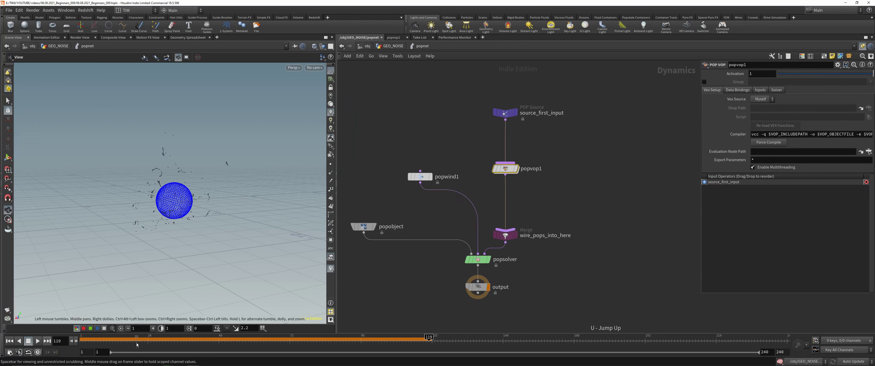
{"action": "left_click", "coordinate": [10, 341]}
{"action": "left_click", "coordinate": [37, 341]}
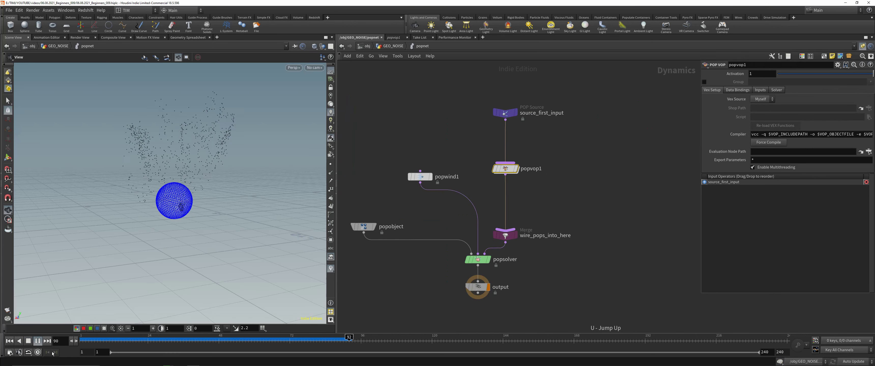
{"action": "right_click_drag", "start_coordinate": [259, 245], "coordinate": [285, 263]}
{"action": "middle_click_drag", "start_coordinate": [285, 263], "coordinate": [279, 307]}
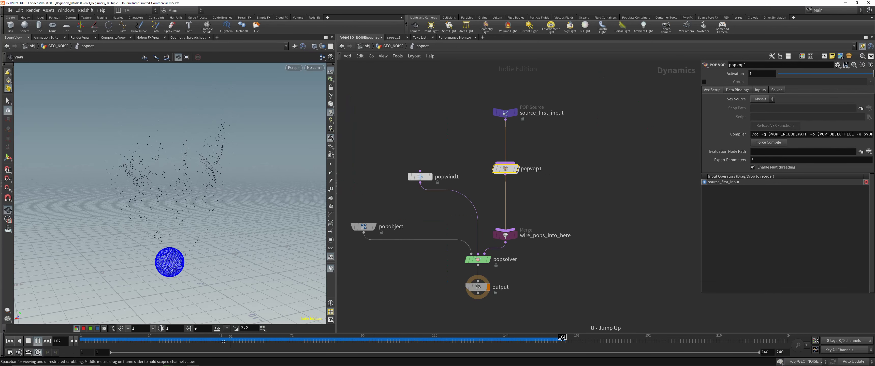
Set the Y Wind Velocity of popwind1 to 0.65
{"action": "left_click", "coordinate": [421, 176]}
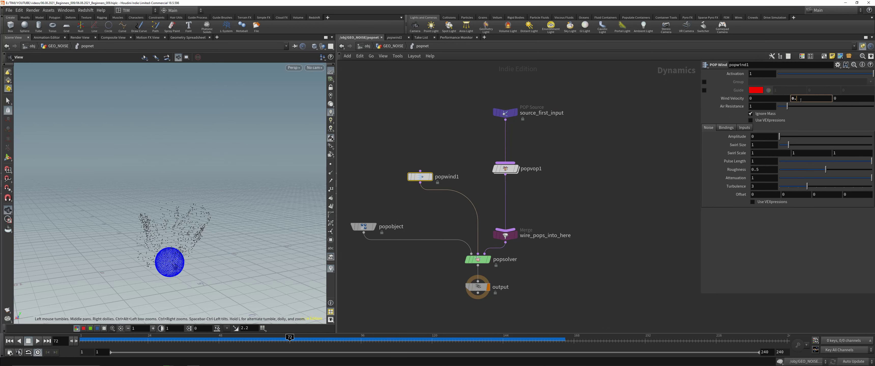
{"action": "type", "text": "65"}
{"action": "key", "text": "Return"}
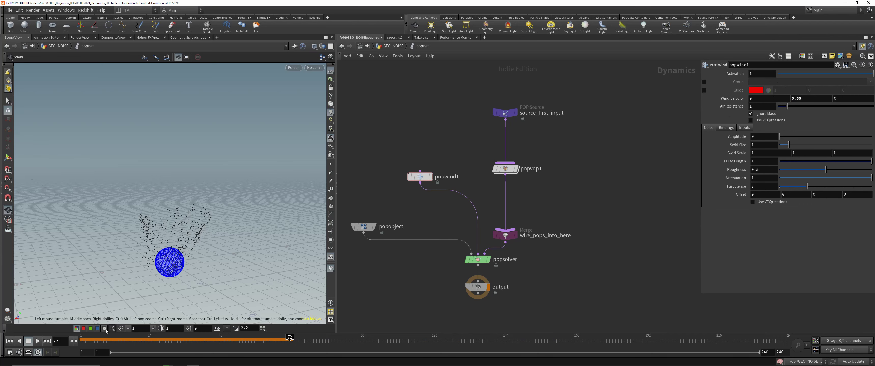
Bypass popvop1 and replay the simulation from frame 1 to see the wind's effect alone
{"action": "key", "text": "ctrl+Up"}
{"action": "left_click", "coordinate": [506, 169]}
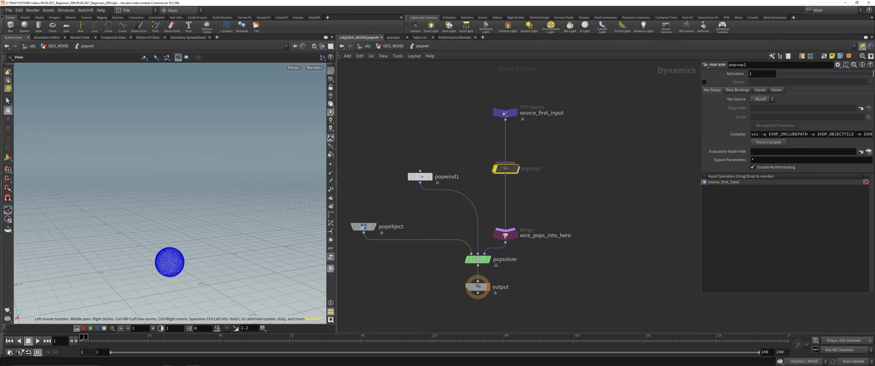
{"action": "left_click", "coordinate": [37, 341]}
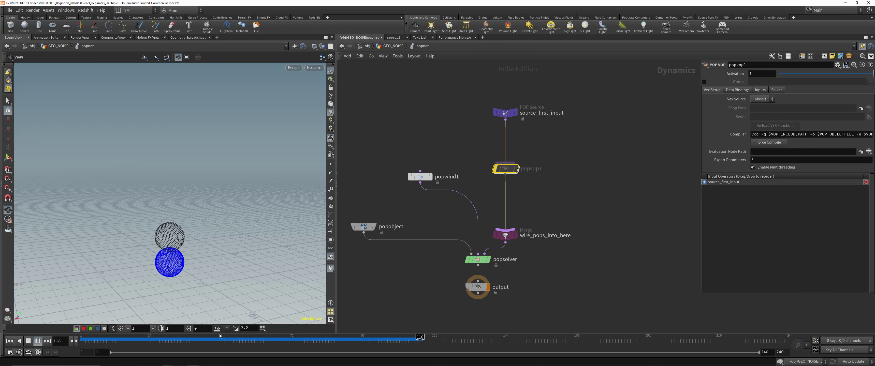
Enable popvop1 again, replay the simulation with noise and wind combined, and return to the geometry network
{"action": "left_click_drag", "start_coordinate": [473, 152], "coordinate": [569, 201]}
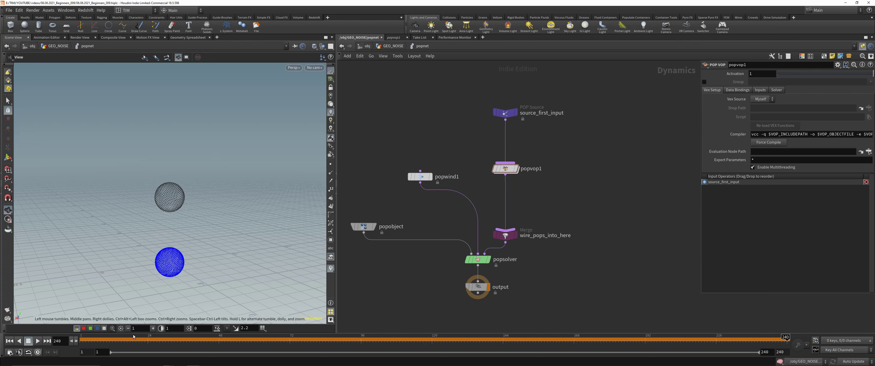
{"action": "left_click", "coordinate": [81, 340]}
{"action": "left_click", "coordinate": [38, 341]}
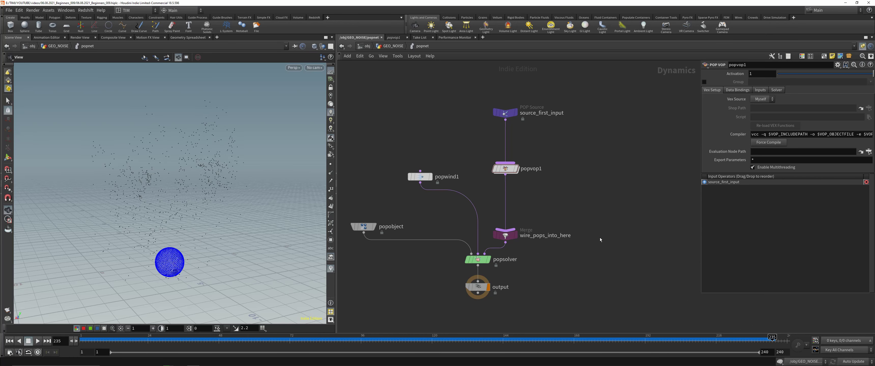
{"action": "key", "text": "u"}
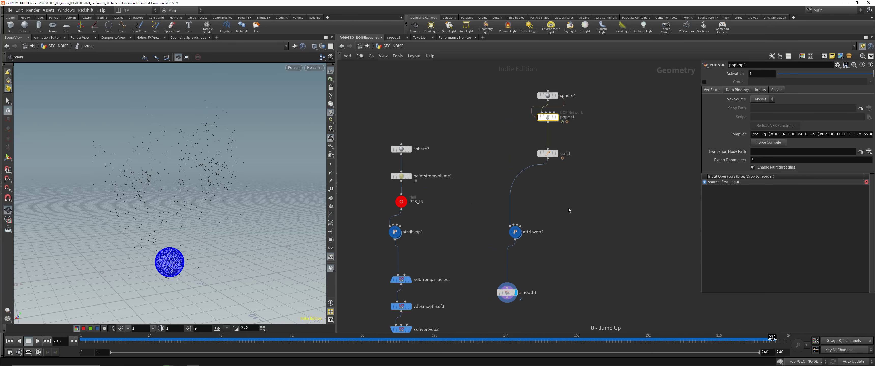
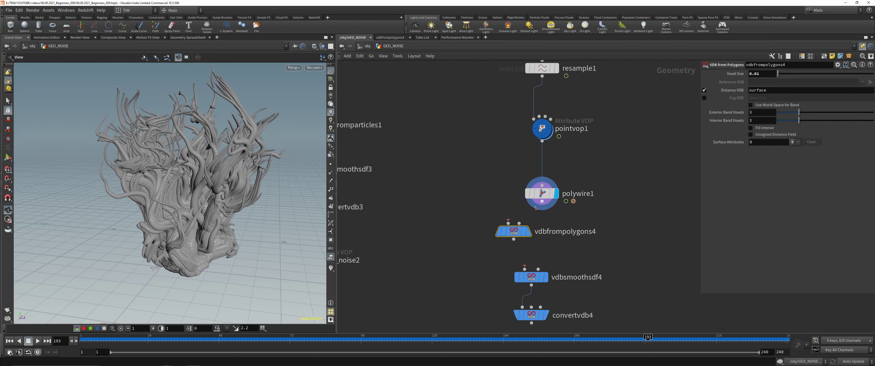
Connect polywire1 to vdbfrompolygons4, display the VDB node and align it directly below polywire1
{"action": "key", "text": "r"}
{"action": "left_click", "coordinate": [531, 225]}
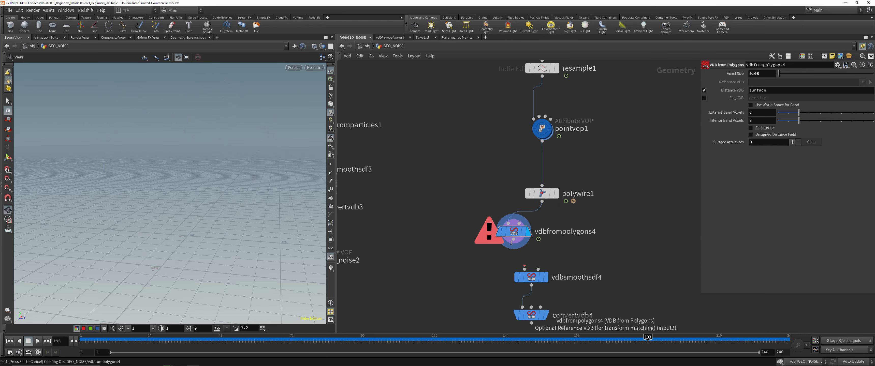
{"action": "left_click_drag", "start_coordinate": [514, 231], "coordinate": [543, 236]}
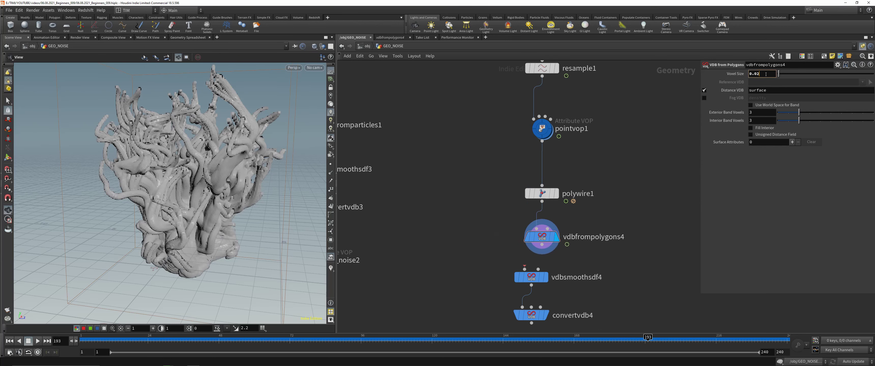
Set the Voxel Size of vdbfrompolygons4 to 0.025, then connect it to vdbsmoothsdf4 and display the smoothing node
{"action": "key", "text": "Return"}
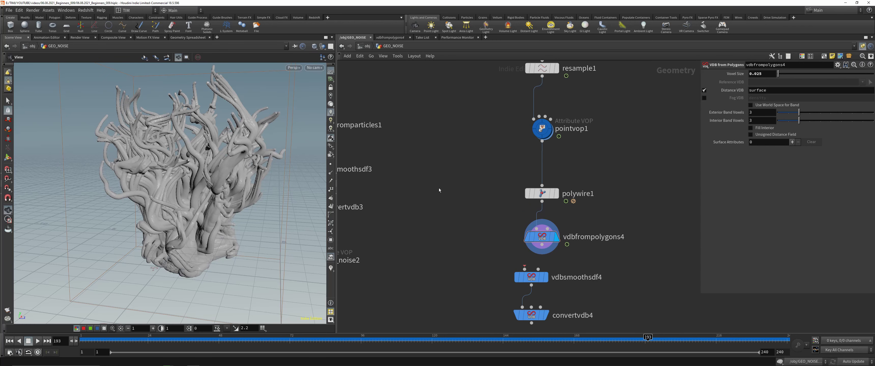
{"action": "middle_click_drag", "start_coordinate": [477, 256], "coordinate": [435, 192]}
{"action": "left_click_drag", "start_coordinate": [501, 182], "coordinate": [484, 206]}
{"action": "left_click_drag", "start_coordinate": [444, 235], "coordinate": [558, 199]}
{"action": "key", "text": "r"}
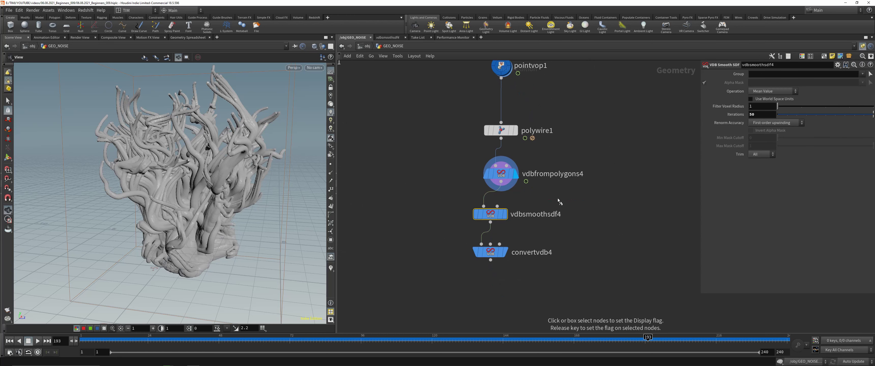
{"action": "key", "text": "Escape"}
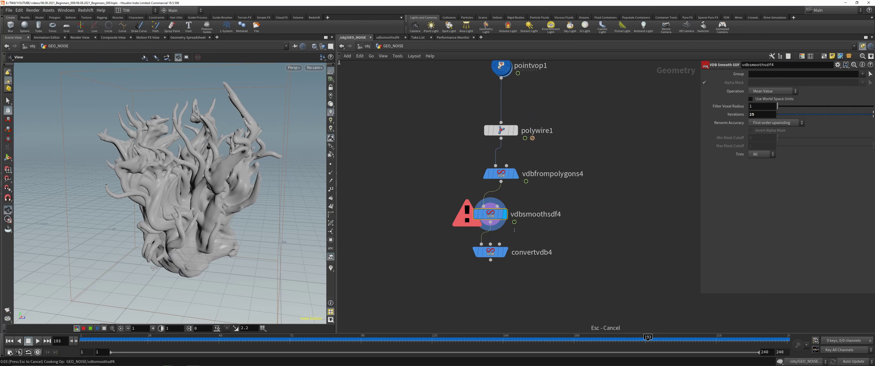
Display convertvdb4 and align vdbsmoothsdf4 and convertvdb4 directly below vdbfrompolygons4
{"action": "left_click_drag", "start_coordinate": [459, 279], "coordinate": [530, 237]}
{"action": "key", "text": "r"}
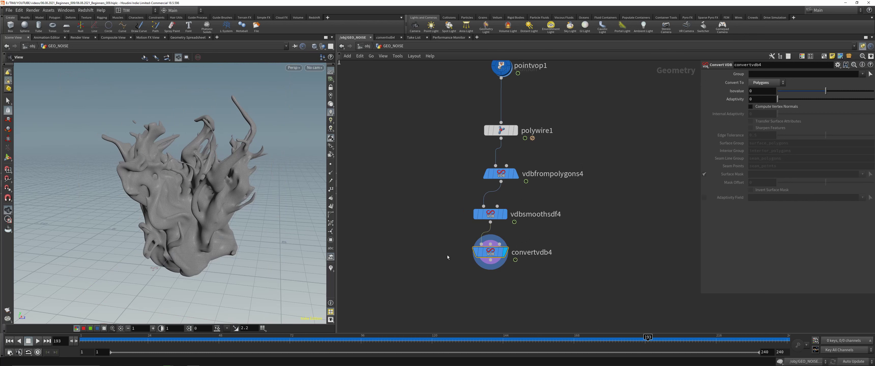
{"action": "left_click_drag", "start_coordinate": [460, 253], "coordinate": [518, 188]}
{"action": "left_click_drag", "start_coordinate": [492, 215], "coordinate": [503, 210]}
{"action": "left_click_drag", "start_coordinate": [441, 231], "coordinate": [503, 208]}
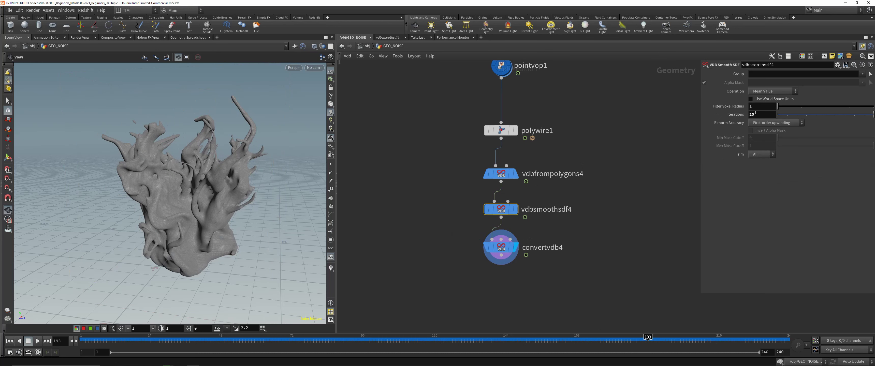
Set the Iterations of vdbsmoothsdf4 to 5
{"action": "type", "text": "5"}
{"action": "key", "text": "Return"}
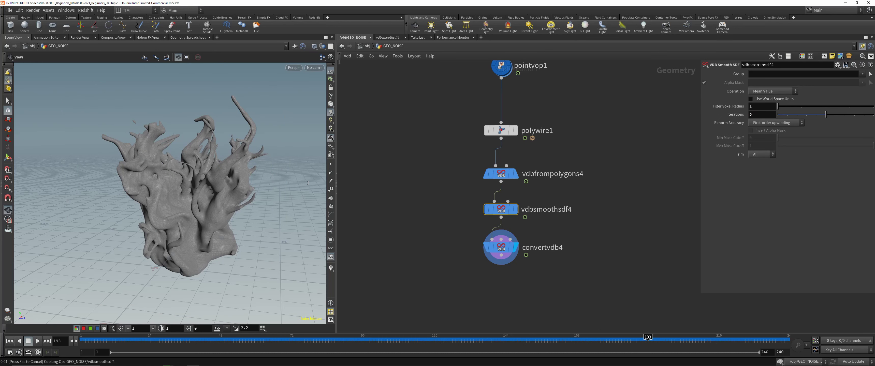
{"action": "left_click_drag", "start_coordinate": [173, 179], "coordinate": [143, 163]}
Duplicate create_noise1, cut the copy's incoming wire and place the copy below convertvdb4
{"action": "scroll", "coordinate": [384, 203], "scroll_direction": "down", "scroll_amount": 4}
{"action": "middle_click_drag", "start_coordinate": [384, 203], "coordinate": [541, 214]}
{"action": "scroll", "coordinate": [541, 215], "scroll_direction": "up", "scroll_amount": 1}
{"action": "scroll", "coordinate": [610, 243], "scroll_direction": "down", "scroll_amount": 4}
{"action": "middle_click_drag", "start_coordinate": [451, 155], "coordinate": [467, 181]}
{"action": "scroll", "coordinate": [467, 181], "scroll_direction": "up", "scroll_amount": 4}
{"action": "scroll", "coordinate": [476, 180], "scroll_direction": "down", "scroll_amount": 1}
{"action": "left_click_drag", "start_coordinate": [453, 191], "coordinate": [498, 245], "text": "alt"}
{"action": "key", "text": "y"}
{"action": "left_click_drag", "start_coordinate": [518, 209], "coordinate": [485, 200]}
{"action": "middle_click_drag", "start_coordinate": [531, 243], "coordinate": [444, 136]}
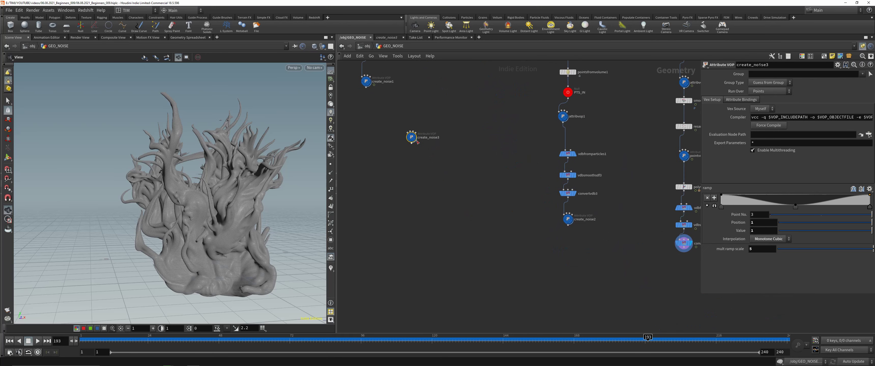
{"action": "left_click_drag", "start_coordinate": [411, 143], "coordinate": [675, 276]}
{"action": "key", "text": "Escape"}
{"action": "scroll", "coordinate": [676, 276], "scroll_direction": "up", "scroll_amount": 4}
{"action": "middle_click_drag", "start_coordinate": [675, 276], "coordinate": [557, 267]}
Apply the Linear preset to the ramp of create_noise3, then connect convertvdb4 to the node and display it
{"action": "left_click", "coordinate": [869, 189]}
{"action": "left_click", "coordinate": [863, 211]}
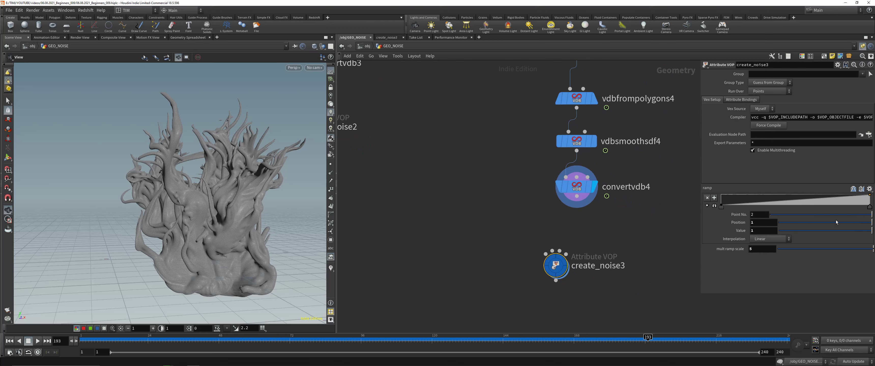
{"action": "left_click_drag", "start_coordinate": [577, 196], "coordinate": [546, 255]}
{"action": "key", "text": "r"}
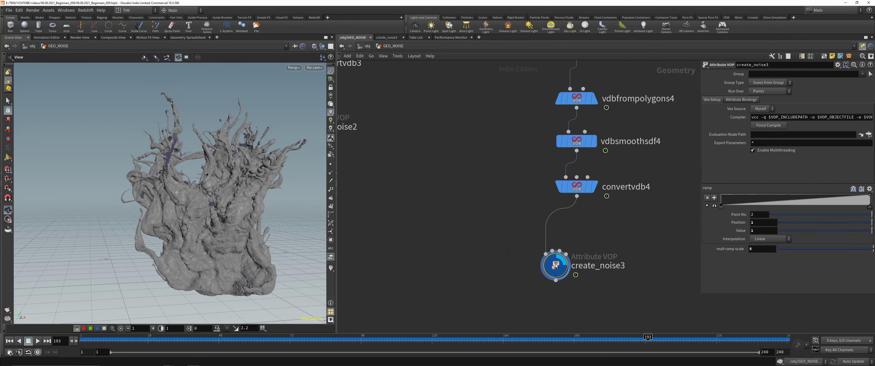
Inside create_noise3, rewire the ramp1 input to vectofloat1's fval2 output and return to the geometry network
{"action": "double_click", "coordinate": [555, 265]}
{"action": "middle_click_drag", "start_coordinate": [522, 189], "coordinate": [509, 196]}
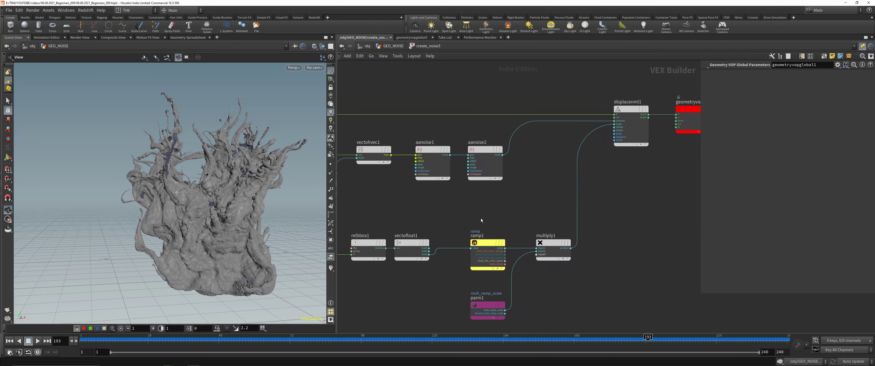
{"action": "key", "text": "y"}
{"action": "left_click_drag", "start_coordinate": [441, 253], "coordinate": [459, 249]}
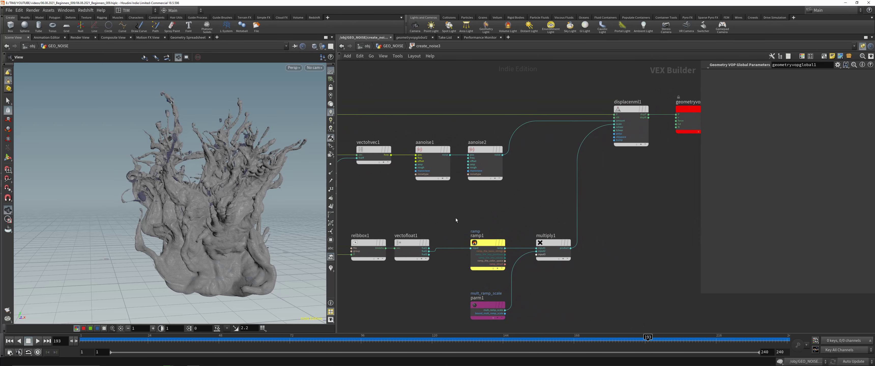
{"action": "key", "text": "u"}
Reverse the ramp of create_noise3 and set its mult ramp scale to 2
{"action": "left_click", "coordinate": [852, 189]}
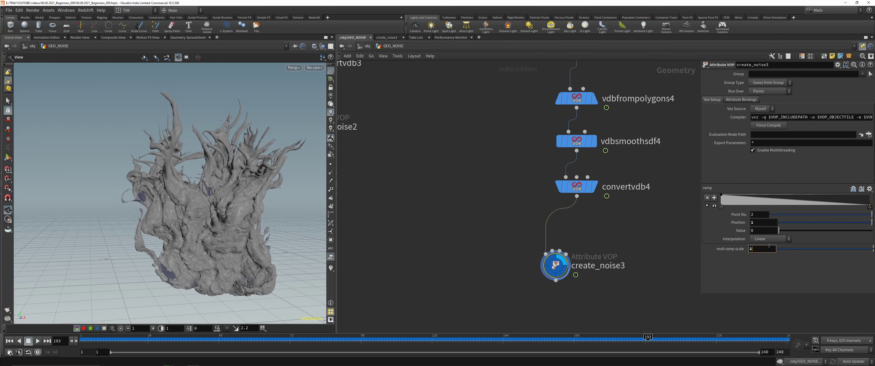
{"action": "key", "text": "Return"}
{"action": "mouse_move", "coordinate": [289, 204]}
{"action": "left_mouse_down"}
{"action": "mouse_move", "coordinate": [235, 228]}
{"action": "mouse_move", "coordinate": [163, 155]}
{"action": "left_mouse_up"}
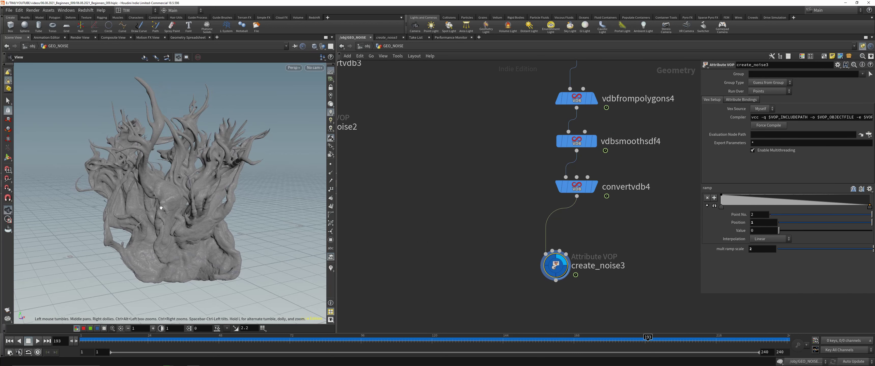
{"action": "left_click_drag", "start_coordinate": [224, 264], "coordinate": [242, 240]}
{"action": "right_click_drag", "start_coordinate": [242, 241], "coordinate": [243, 252]}
{"action": "left_click_drag", "start_coordinate": [243, 224], "coordinate": [231, 235]}
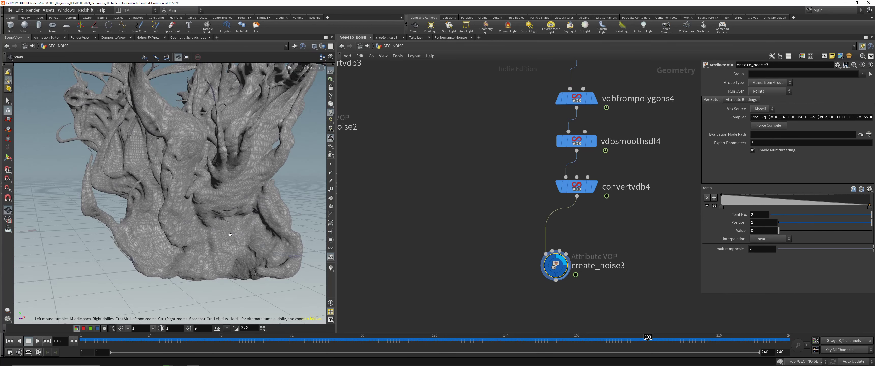
{"action": "right_click_drag", "start_coordinate": [231, 235], "coordinate": [206, 193]}
{"action": "middle_click_drag", "start_coordinate": [205, 193], "coordinate": [198, 207]}
{"action": "left_click_drag", "start_coordinate": [199, 207], "coordinate": [157, 221]}
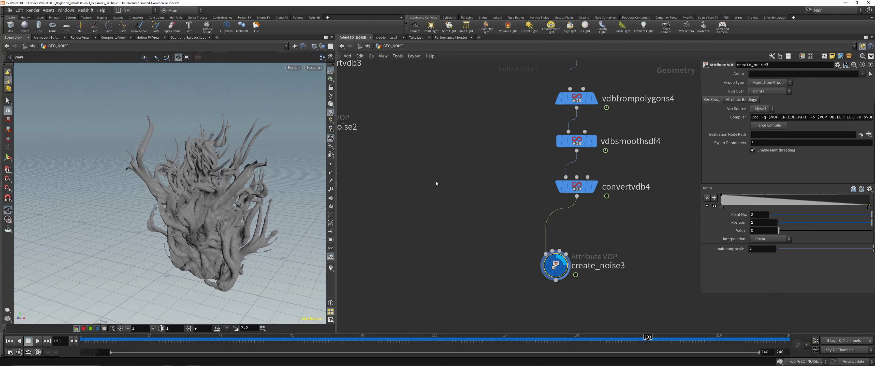
Align create_noise3 directly below convertvdb4
{"action": "left_click_drag", "start_coordinate": [558, 264], "coordinate": [573, 253]}
{"action": "scroll", "coordinate": [530, 225], "scroll_direction": "down", "scroll_amount": 10}
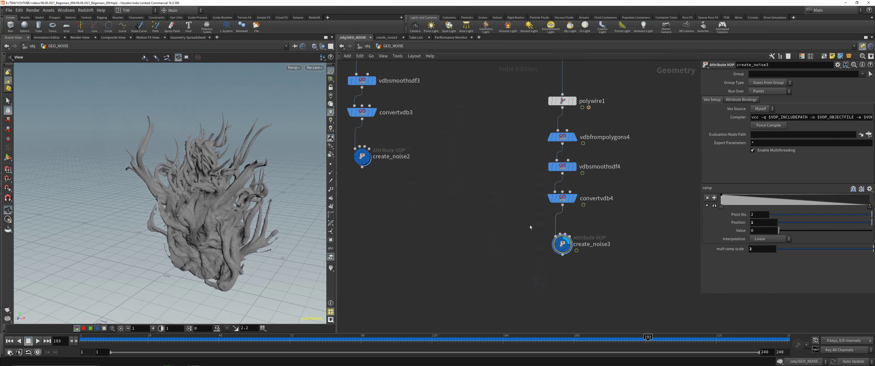
{"action": "mouse_move", "coordinate": [278, 190]}
{"action": "left_mouse_down"}
{"action": "mouse_move", "coordinate": [205, 172]}
{"action": "mouse_move", "coordinate": [227, 141]}
{"action": "mouse_move", "coordinate": [217, 136]}
{"action": "mouse_move", "coordinate": [235, 153]}
{"action": "left_mouse_up"}
{"action": "scroll", "coordinate": [459, 189], "scroll_direction": "up", "scroll_amount": 4}
Review the earlier setups by displaying convertvdb2, the create_noise1 terrain and convertvdb2 again
{"action": "left_click_drag", "start_coordinate": [421, 216], "coordinate": [469, 190]}
{"action": "left_click", "coordinate": [451, 198]}
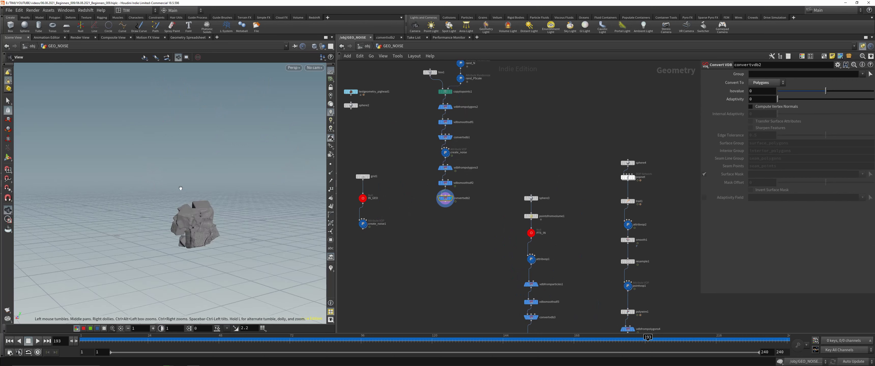
{"action": "key", "text": "g"}
{"action": "left_click_drag", "start_coordinate": [268, 162], "coordinate": [203, 136]}
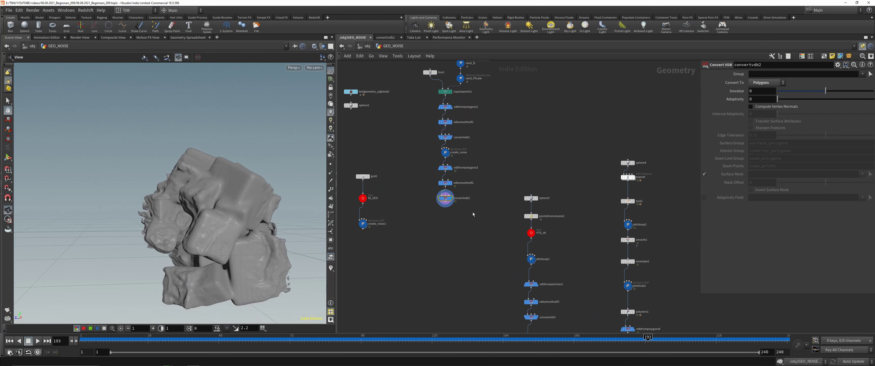
{"action": "left_click_drag", "start_coordinate": [359, 238], "coordinate": [375, 221]}
{"action": "key", "text": "r"}
{"action": "left_click_drag", "start_coordinate": [255, 191], "coordinate": [244, 215]}
{"action": "key", "text": "g"}
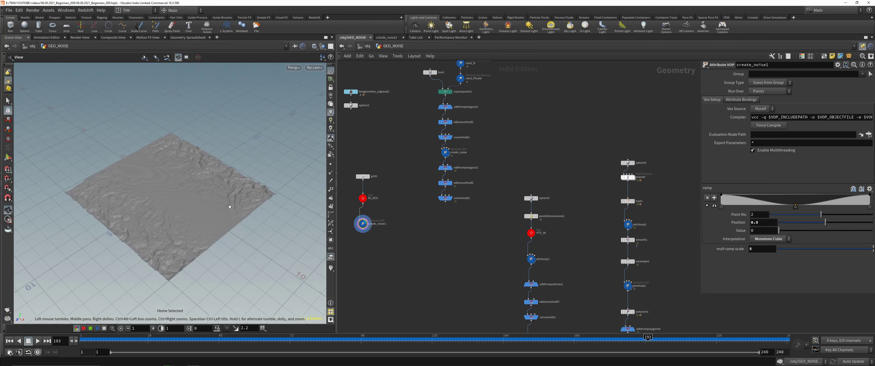
{"action": "left_click_drag", "start_coordinate": [429, 209], "coordinate": [455, 190]}
{"action": "key", "text": "r"}
{"action": "left_click_drag", "start_coordinate": [230, 165], "coordinate": [201, 136]}
Move sphere2 and testgeometry_pighead1 near copytopoints1 and feed the pig head into its geometry input
{"action": "middle_click_drag", "start_coordinate": [401, 85], "coordinate": [423, 190]}
{"action": "scroll", "coordinate": [423, 189], "scroll_direction": "up", "scroll_amount": 3}
{"action": "left_click_drag", "start_coordinate": [335, 225], "coordinate": [418, 132]}
{"action": "left_click_drag", "start_coordinate": [336, 202], "coordinate": [375, 168]}
{"action": "left_click", "coordinate": [374, 174]}
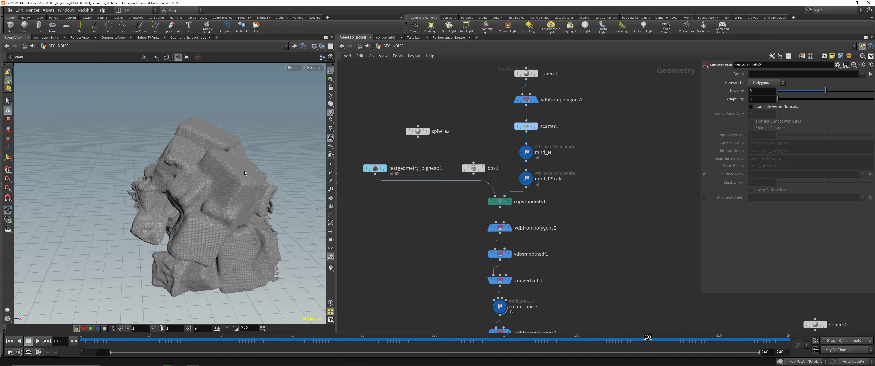
{"action": "left_click_drag", "start_coordinate": [251, 183], "coordinate": [258, 160]}
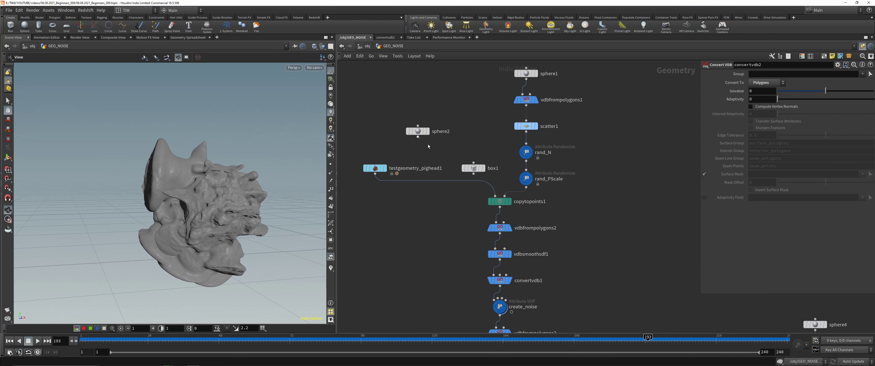
Feed sphere2 into the geometry input of copytopoints1 and rearrange box1 and the scatter branch around it
{"action": "left_click", "coordinate": [418, 137]}
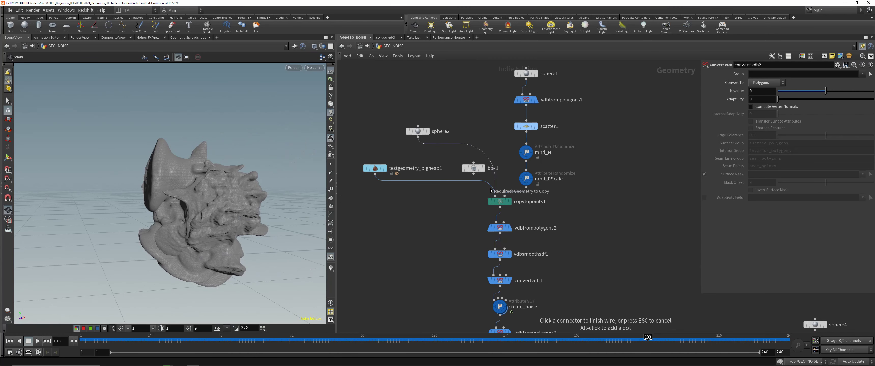
{"action": "left_click", "coordinate": [472, 168]}
{"action": "mouse_move", "coordinate": [258, 170]}
{"action": "left_mouse_down"}
{"action": "mouse_move", "coordinate": [238, 176]}
{"action": "mouse_move", "coordinate": [292, 179]}
{"action": "mouse_move", "coordinate": [156, 180]}
{"action": "mouse_move", "coordinate": [181, 182]}
{"action": "mouse_move", "coordinate": [180, 153]}
{"action": "mouse_move", "coordinate": [263, 195]}
{"action": "mouse_move", "coordinate": [238, 188]}
{"action": "mouse_move", "coordinate": [252, 181]}
{"action": "left_mouse_up"}
{"action": "scroll", "coordinate": [488, 109], "scroll_direction": "up", "scroll_amount": 2}
{"action": "scroll", "coordinate": [493, 163], "scroll_direction": "down", "scroll_amount": 3}
{"action": "left_click_drag", "start_coordinate": [497, 88], "coordinate": [551, 206]}
{"action": "left_click_drag", "start_coordinate": [514, 159], "coordinate": [533, 142]}
{"action": "left_click_drag", "start_coordinate": [470, 195], "coordinate": [436, 217]}
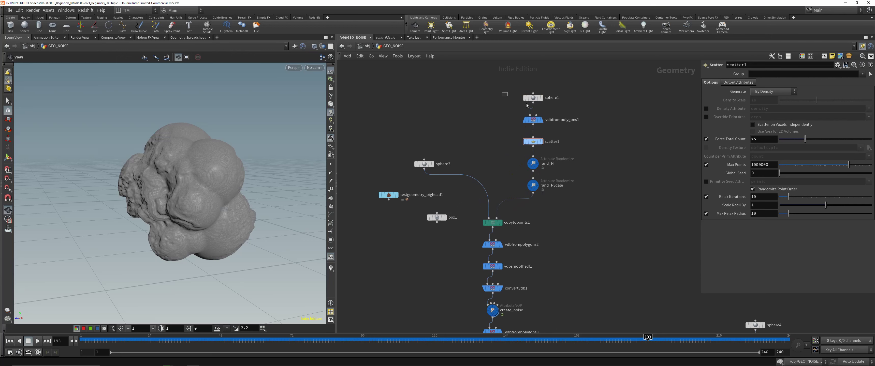
Review the scatter branch by displaying its upstream geometry and scatter1, then inspect the rand_N settings
{"action": "left_click_drag", "start_coordinate": [526, 105], "coordinate": [551, 109]}
{"action": "key", "text": "r"}
{"action": "left_click_drag", "start_coordinate": [514, 132], "coordinate": [557, 154]}
{"action": "key", "text": "r"}
{"action": "left_click", "coordinate": [532, 164]}
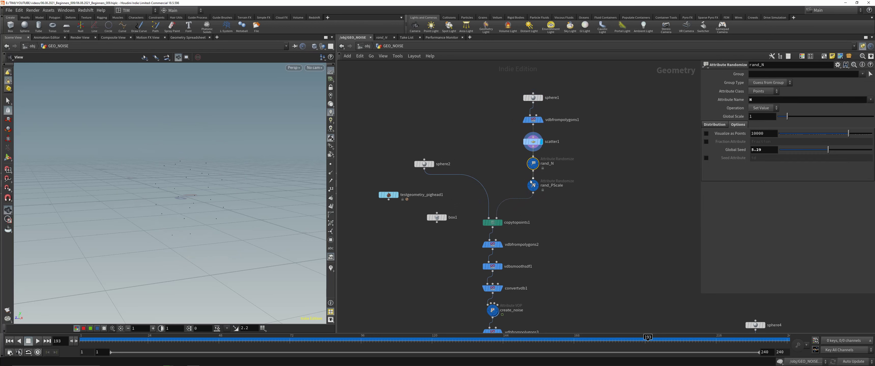
Display copytopoints1 and set the Y Radius of sphere1 to 2.7
{"action": "left_click", "coordinate": [492, 222]}
{"action": "key", "text": "r"}
{"action": "left_click_drag", "start_coordinate": [505, 80], "coordinate": [570, 109]}
{"action": "mouse_move", "coordinate": [797, 90]}
{"action": "middle_mouse_down"}
{"action": "mouse_move", "coordinate": [855, 95]}
{"action": "mouse_move", "coordinate": [799, 93]}
{"action": "middle_mouse_up"}
{"action": "mouse_move", "coordinate": [275, 151]}
{"action": "left_mouse_down"}
{"action": "mouse_move", "coordinate": [309, 141]}
{"action": "mouse_move", "coordinate": [276, 142]}
{"action": "left_mouse_up"}
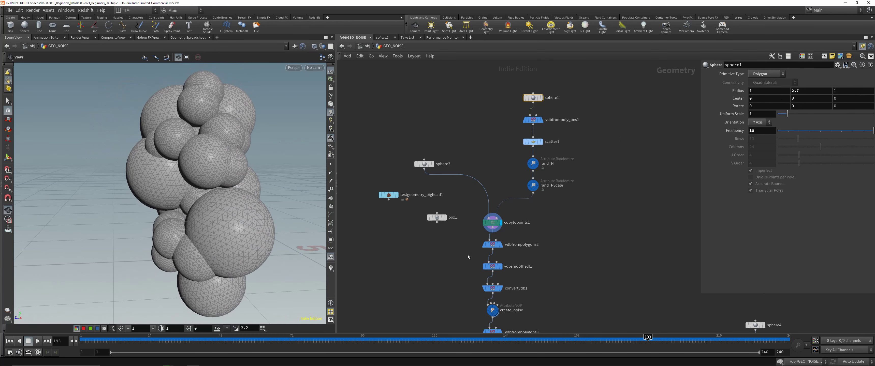
Display the create_noise node in the rock chain and apply the Linear preset to its ramp
{"action": "middle_click_drag", "start_coordinate": [469, 257], "coordinate": [439, 184]}
{"action": "left_click", "coordinate": [469, 303]}
{"action": "key", "text": "r"}
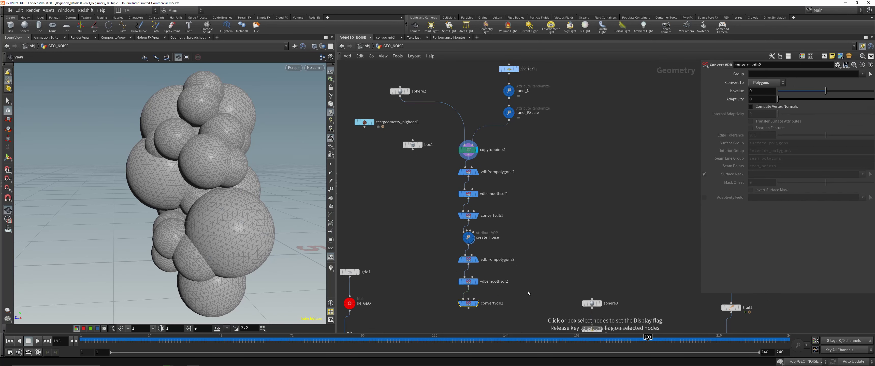
{"action": "left_click", "coordinate": [495, 236]}
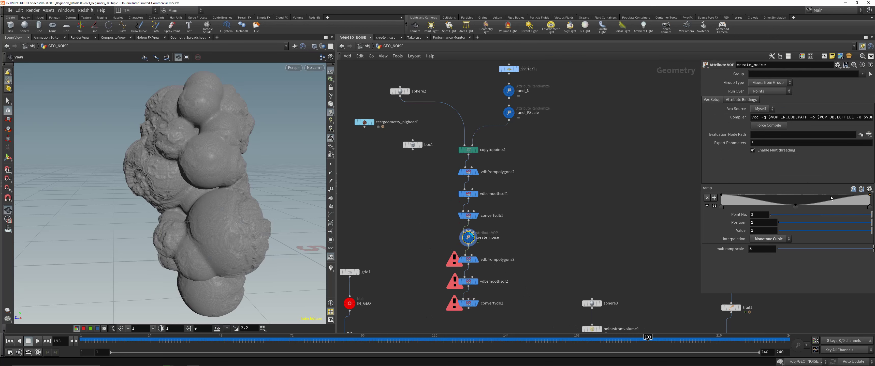
{"action": "left_click", "coordinate": [871, 189]}
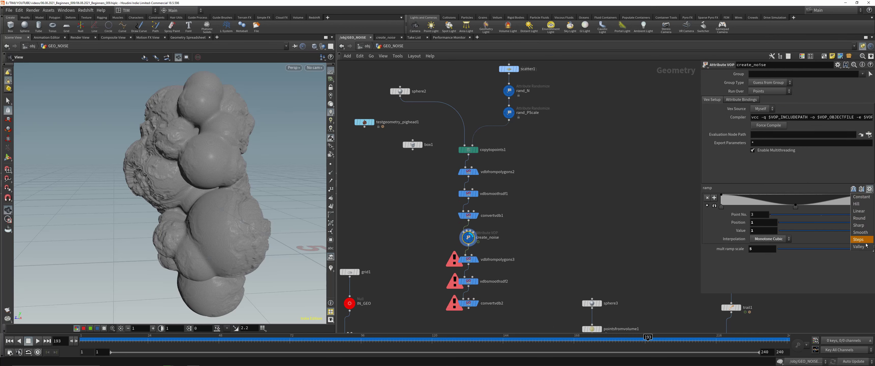
{"action": "left_click", "coordinate": [859, 212]}
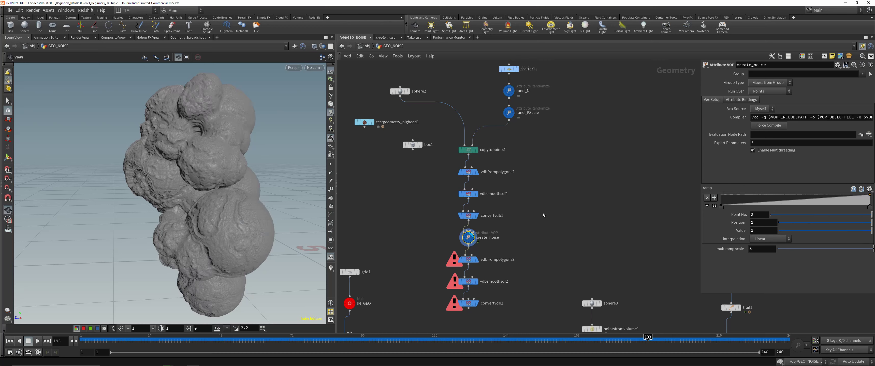
Inside create_noise, connect vectofloat1's fval2 output to the ramp1 input and return to the geometry network
{"action": "double_click", "coordinate": [469, 237]}
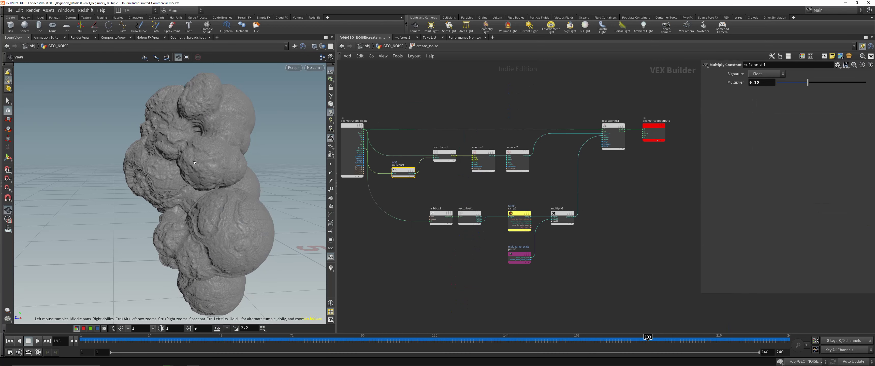
{"action": "scroll", "coordinate": [491, 217], "scroll_direction": "up", "scroll_amount": 5}
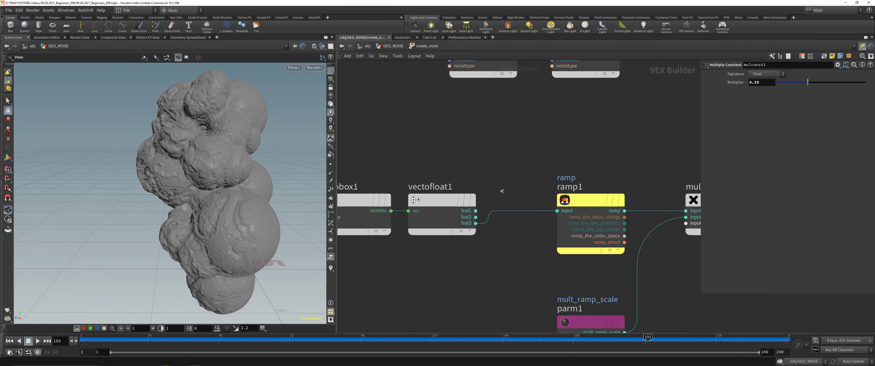
{"action": "left_click_drag", "start_coordinate": [476, 217], "coordinate": [557, 212]}
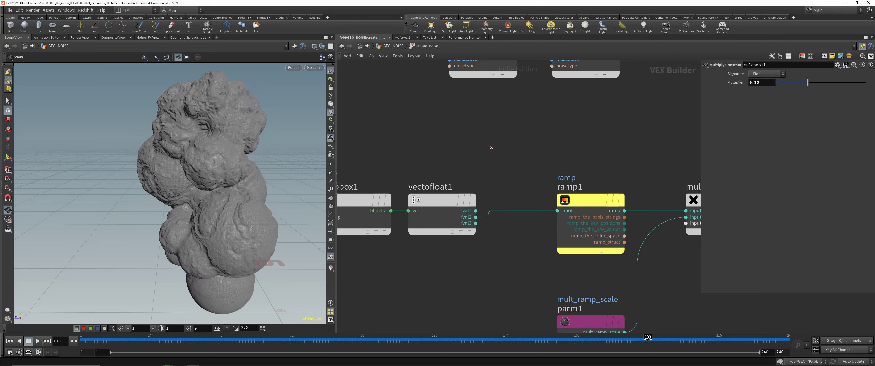
{"action": "left_click_drag", "start_coordinate": [295, 176], "coordinate": [318, 162]}
{"action": "scroll", "coordinate": [237, 163], "scroll_direction": "down", "scroll_amount": 2}
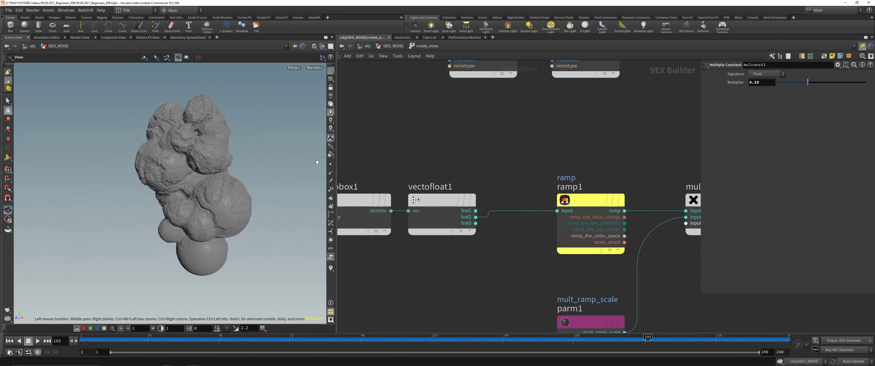
{"action": "key", "text": "u"}
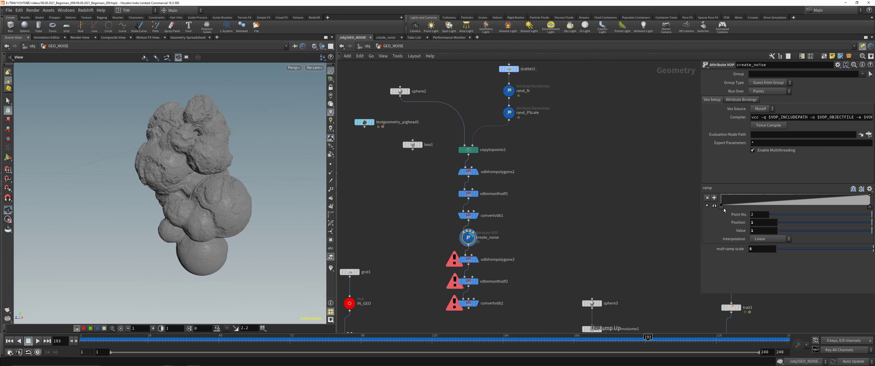
Move the zero-value starting point of create_noise's ramp to a position of about 0.38
{"action": "left_click_drag", "start_coordinate": [722, 206], "coordinate": [767, 211]}
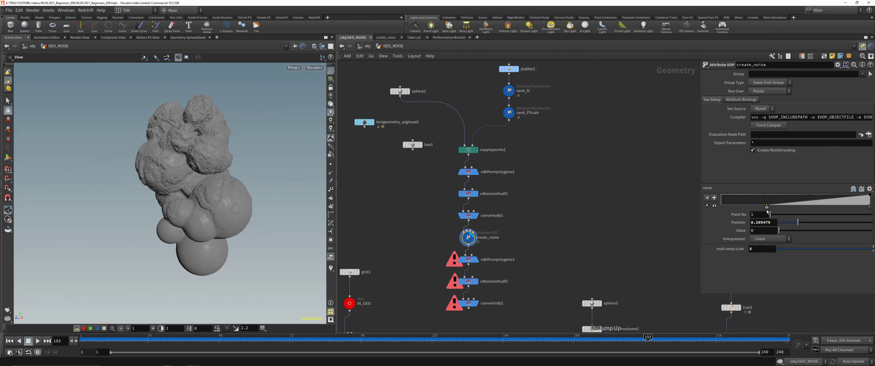
{"action": "key", "text": "Delete"}
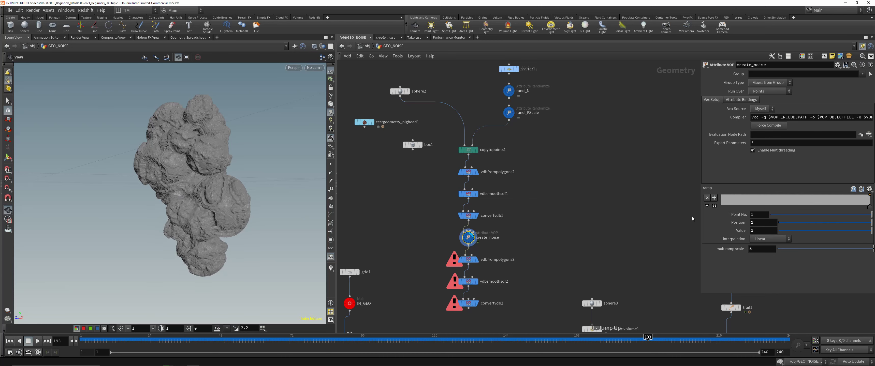
{"action": "left_click", "coordinate": [723, 205]}
{"action": "left_click_drag", "start_coordinate": [717, 209], "coordinate": [716, 208]}
{"action": "left_click", "coordinate": [783, 208]}
{"action": "mouse_move", "coordinate": [783, 208]}
{"action": "left_mouse_down"}
{"action": "mouse_move", "coordinate": [765, 209]}
{"action": "mouse_move", "coordinate": [787, 213]}
{"action": "mouse_move", "coordinate": [778, 214]}
{"action": "left_mouse_up"}
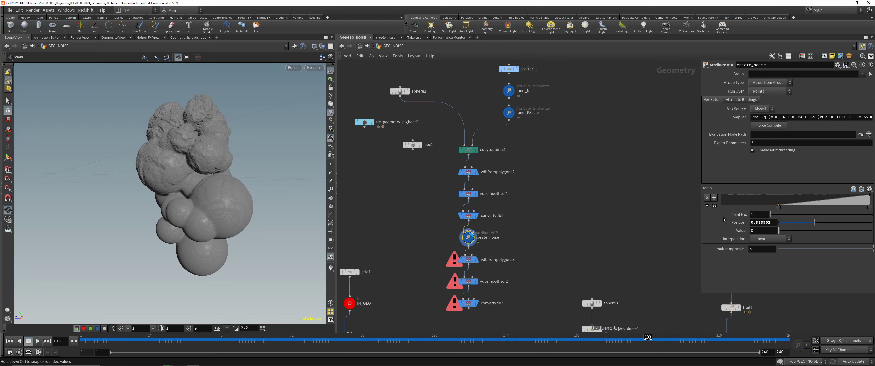
Delete vdbfrompolygons3, vdbsmoothsdf2 and convertvdb2 below create_noise, and open the create_noise network
{"action": "middle_click_drag", "start_coordinate": [516, 257], "coordinate": [525, 202]}
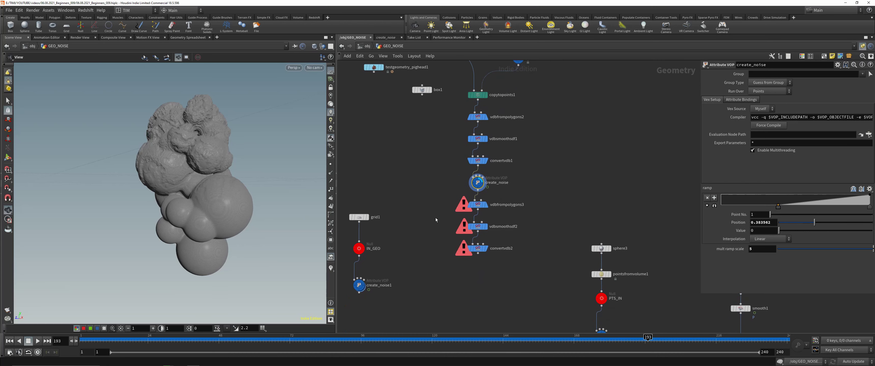
{"action": "left_click_drag", "start_coordinate": [169, 170], "coordinate": [498, 208]}
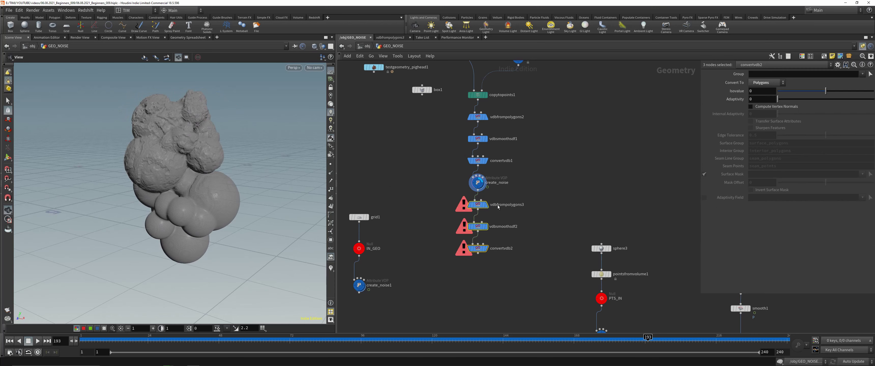
{"action": "double_click", "coordinate": [477, 183]}
Try routing ramp1's output through a dot into the geometry output's colour input (Cd), and cut that connection again
{"action": "left_click", "coordinate": [439, 233]}
{"action": "left_click", "coordinate": [471, 175], "text": "alt"}
{"action": "left_click", "coordinate": [594, 114]}
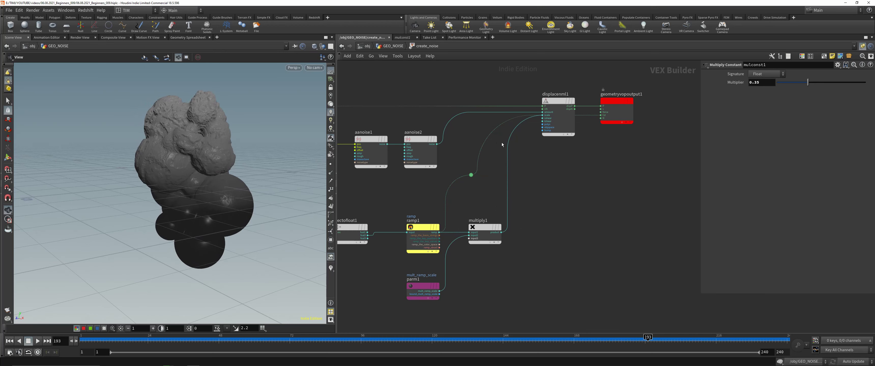
{"action": "key", "text": "y"}
{"action": "left_click_drag", "start_coordinate": [430, 186], "coordinate": [454, 204]}
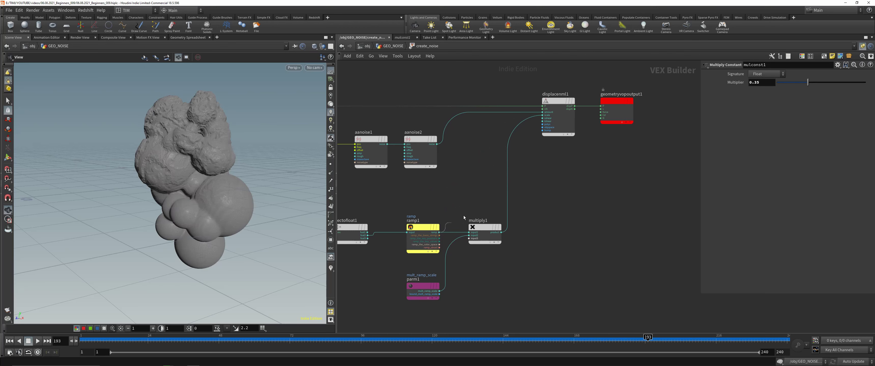
Add a Bind Export node fed by ramp1's output, name it mask, and return to the geometry network
{"action": "left_click", "coordinate": [440, 233]}
{"action": "key", "text": "Tab"}
{"action": "type", "text": "b"}
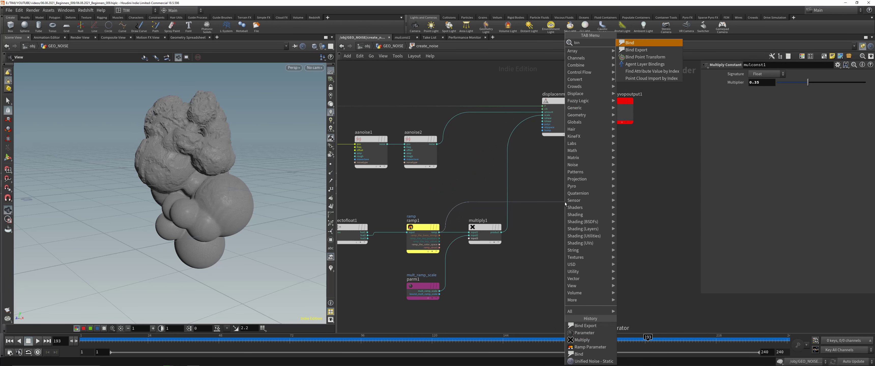
{"action": "left_click", "coordinate": [639, 51]}
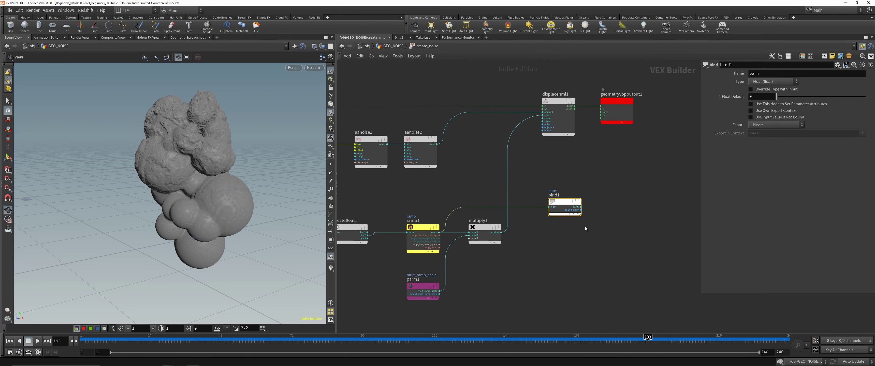
{"action": "scroll", "coordinate": [586, 227], "scroll_direction": "up", "scroll_amount": 2}
{"action": "scroll", "coordinate": [620, 243], "scroll_direction": "down", "scroll_amount": 2}
{"action": "scroll", "coordinate": [593, 233], "scroll_direction": "up", "scroll_amount": 2}
{"action": "double_click", "coordinate": [763, 73]}
{"action": "type", "text": "mask"}
{"action": "key", "text": "Return"}
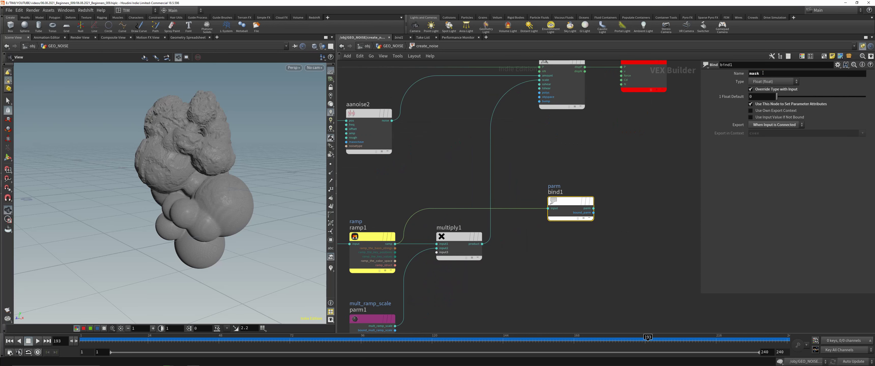
{"action": "key", "text": "u"}
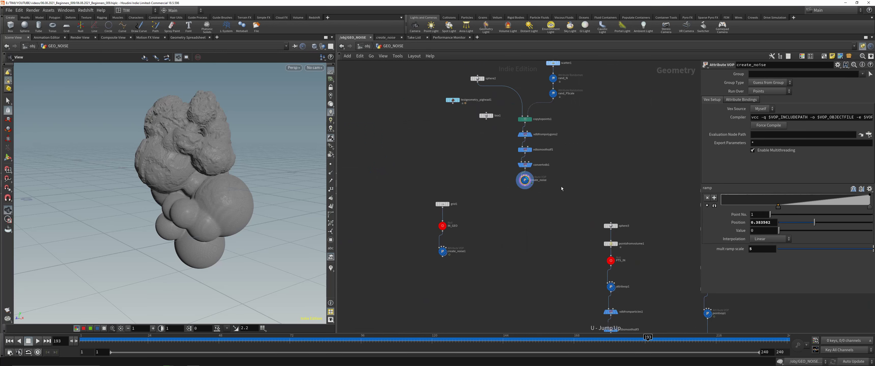
{"action": "scroll", "coordinate": [567, 223], "scroll_direction": "down", "scroll_amount": 4}
{"action": "middle_click_drag", "start_coordinate": [567, 225], "coordinate": [540, 191]}
{"action": "scroll", "coordinate": [495, 199], "scroll_direction": "up", "scroll_amount": 3}
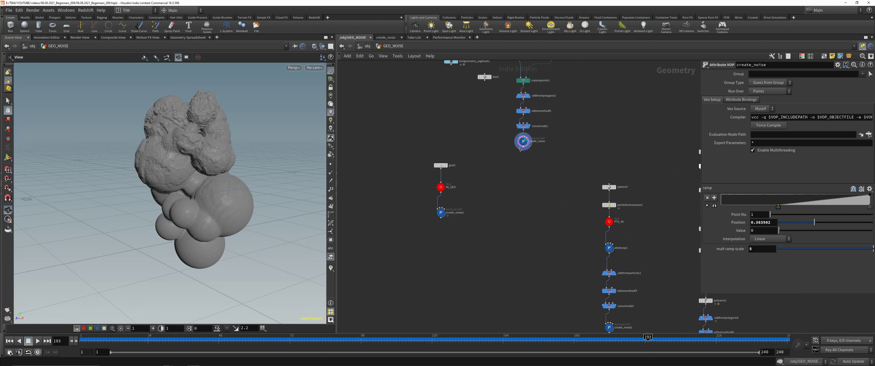
{"action": "left_click", "coordinate": [523, 147]}
{"action": "scroll", "coordinate": [515, 211], "scroll_direction": "up", "scroll_amount": 3}
{"action": "key", "text": "Escape"}
Go up to the object level and add a Material Network beside GEO_NOISE
{"action": "left_click", "coordinate": [365, 46]}
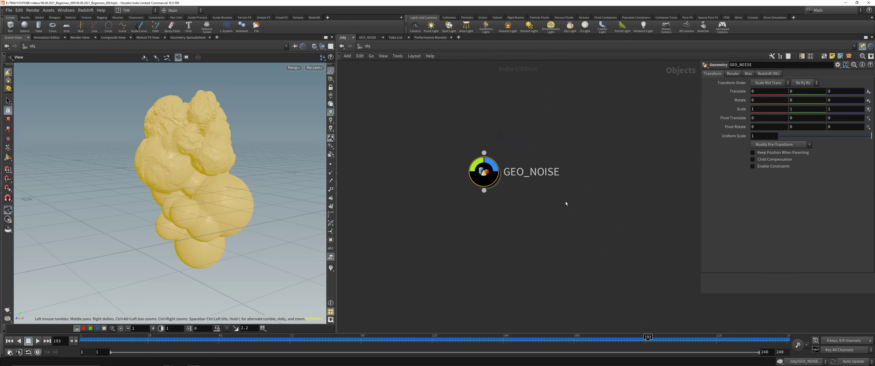
{"action": "scroll", "coordinate": [565, 201], "scroll_direction": "down", "scroll_amount": 2}
{"action": "middle_click_drag", "start_coordinate": [616, 220], "coordinate": [543, 178]}
{"action": "left_click", "coordinate": [534, 228]}
{"action": "key", "text": "Tab"}
{"action": "type", "text": "geo"}
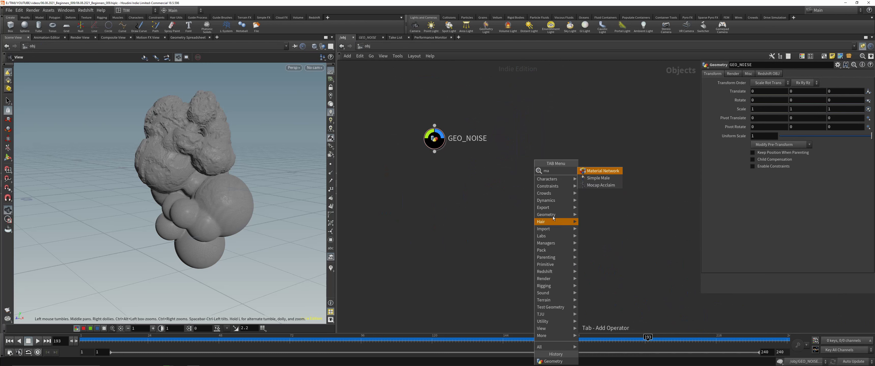
{"action": "key", "text": "Return"}
{"action": "left_click", "coordinate": [562, 185]}
Add a ROP Network beneath the material network
{"action": "key", "text": "Tab"}
{"action": "type", "text": "r"}
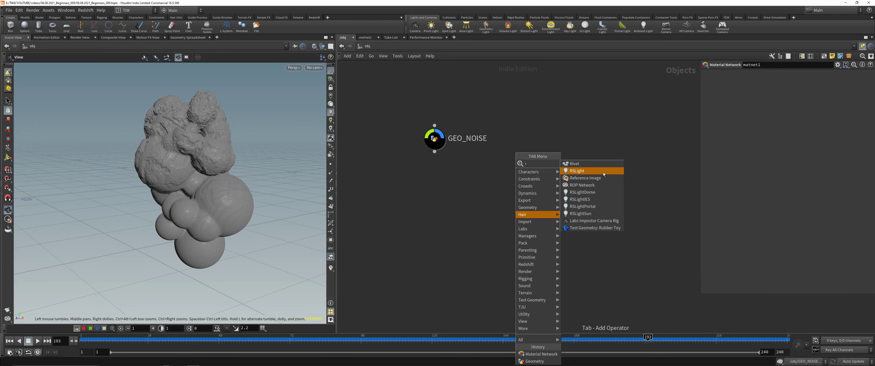
{"action": "left_click", "coordinate": [581, 184]}
{"action": "left_click", "coordinate": [560, 227]}
Rename the material network RS_MAT and the ROP network RS_OUT
{"action": "double_click", "coordinate": [582, 191]}
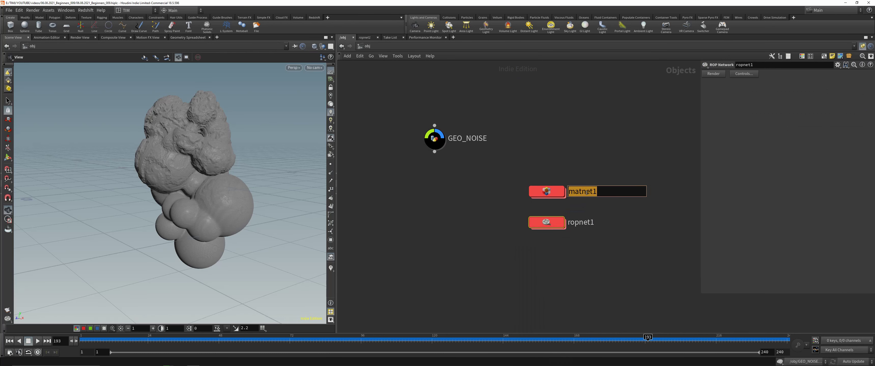
{"action": "type", "text": "RS_MAT"}
{"action": "key", "text": "Return"}
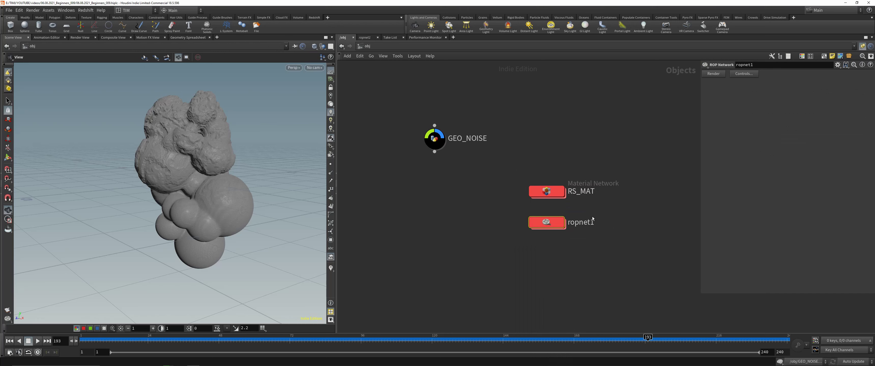
{"action": "double_click", "coordinate": [572, 224]}
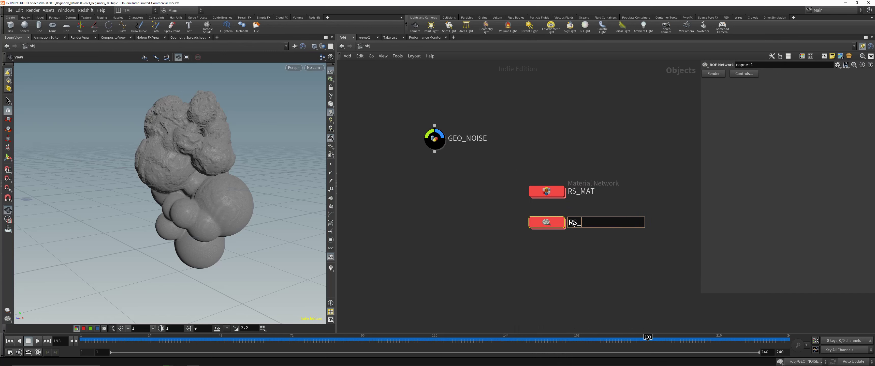
{"action": "type", "text": "UT"}
{"action": "key", "text": "Return"}
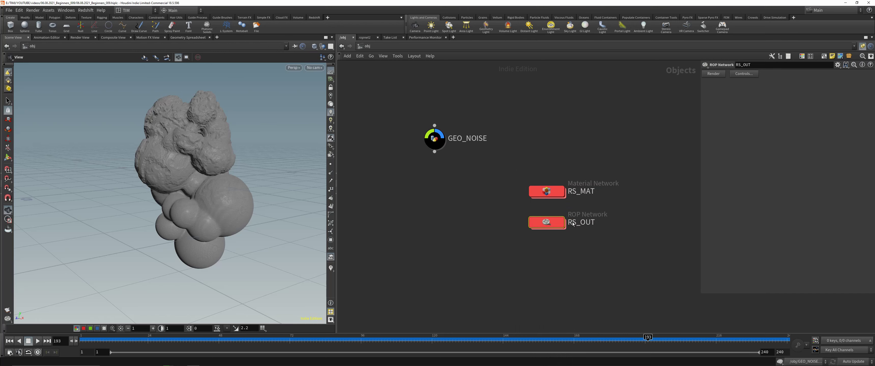
Open RS_OUT and add a Redshift ROP node inside it
{"action": "double_click", "coordinate": [546, 223]}
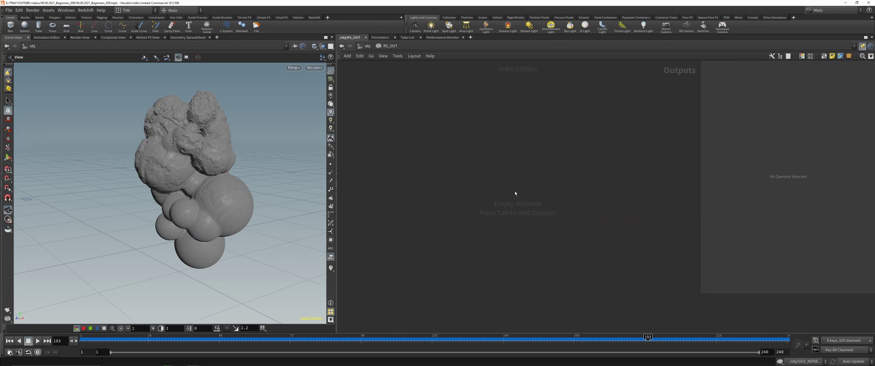
{"action": "key", "text": "Tab"}
{"action": "type", "text": "r"}
{"action": "left_click", "coordinate": [588, 204]}
{"action": "left_click", "coordinate": [494, 192]}
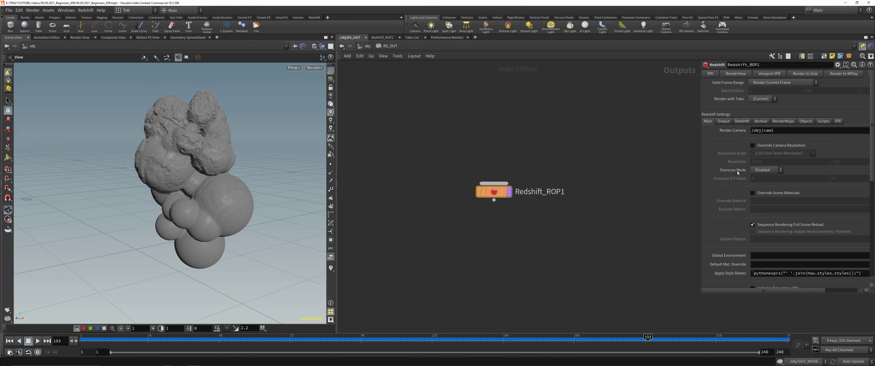
Set both the primary and secondary GI engines of the Redshift ROP to Brute Force
{"action": "left_click_drag", "start_coordinate": [700, 169], "coordinate": [631, 170]}
{"action": "left_click", "coordinate": [653, 121]}
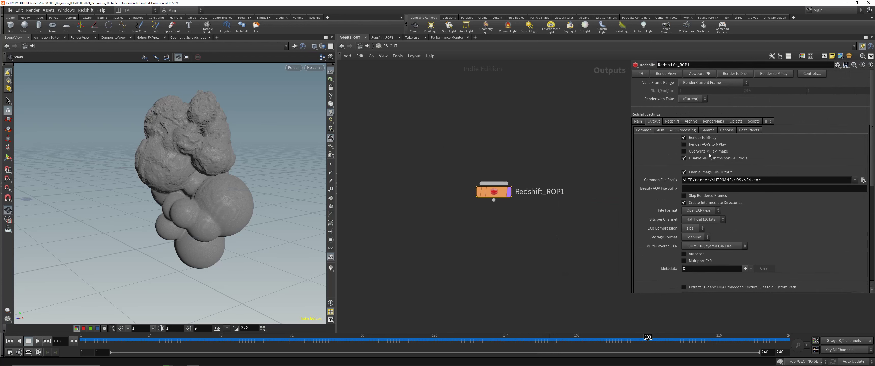
{"action": "left_click", "coordinate": [671, 122]}
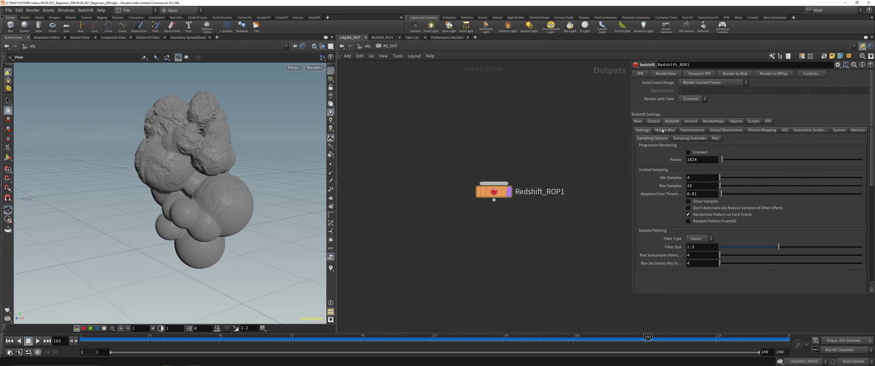
{"action": "left_click", "coordinate": [724, 130]}
{"action": "left_click", "coordinate": [706, 147]}
{"action": "left_click", "coordinate": [700, 176]}
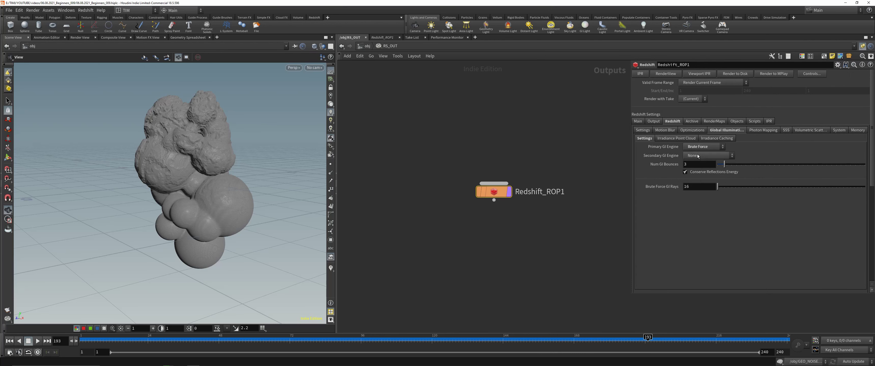
{"action": "left_click", "coordinate": [698, 156]}
{"action": "left_click", "coordinate": [699, 182]}
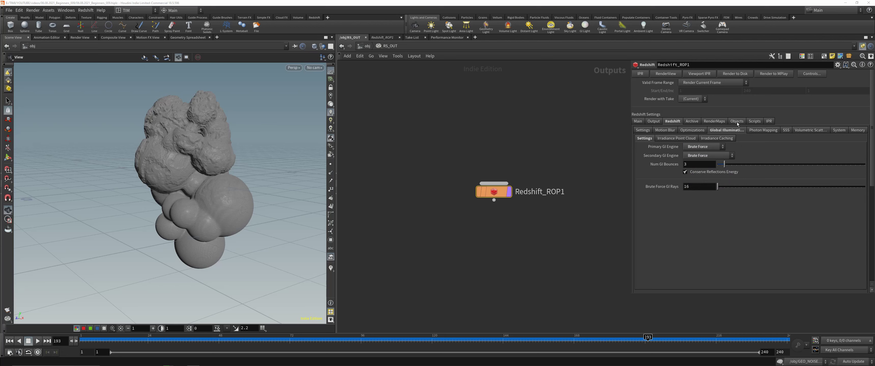
In the ROP's system settings, enable OptiX RT, automatic sampling, OCIO file rules and input colour transformation, with scene-linear DCI-P3 D65 as the OCIO rendering space
{"action": "left_click", "coordinate": [656, 123]}
{"action": "left_click", "coordinate": [709, 122]}
{"action": "left_click", "coordinate": [677, 124]}
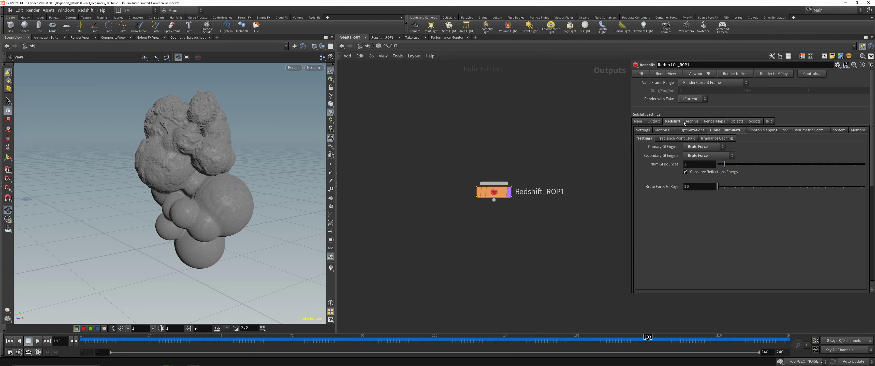
{"action": "left_click", "coordinate": [839, 131]}
{"action": "scroll", "coordinate": [706, 188], "scroll_direction": "down", "scroll_amount": 5}
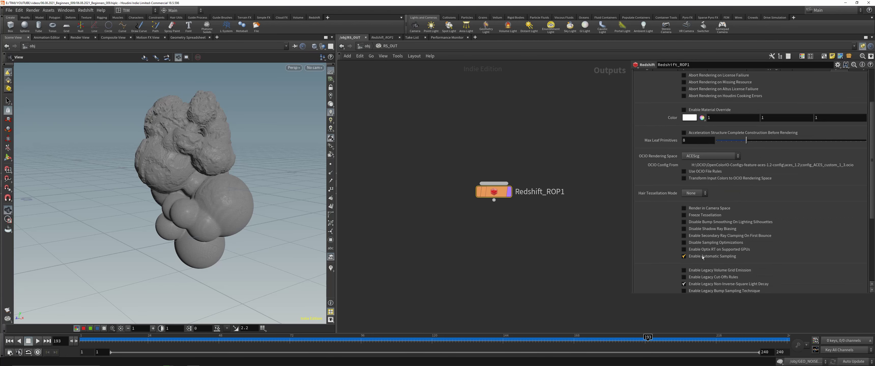
{"action": "left_click", "coordinate": [705, 156]}
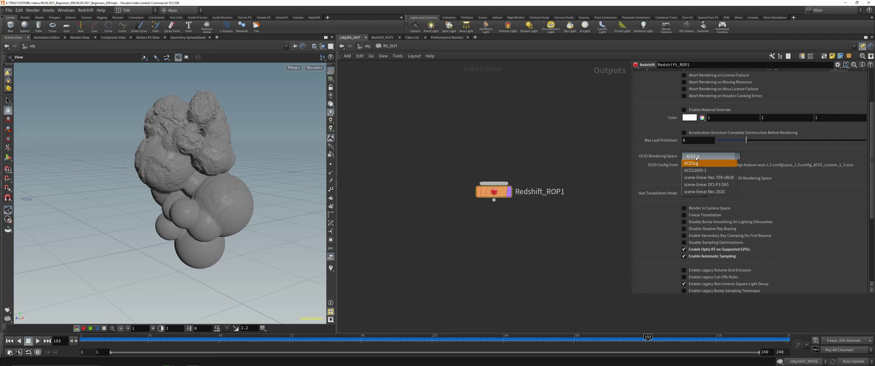
{"action": "left_click", "coordinate": [701, 184]}
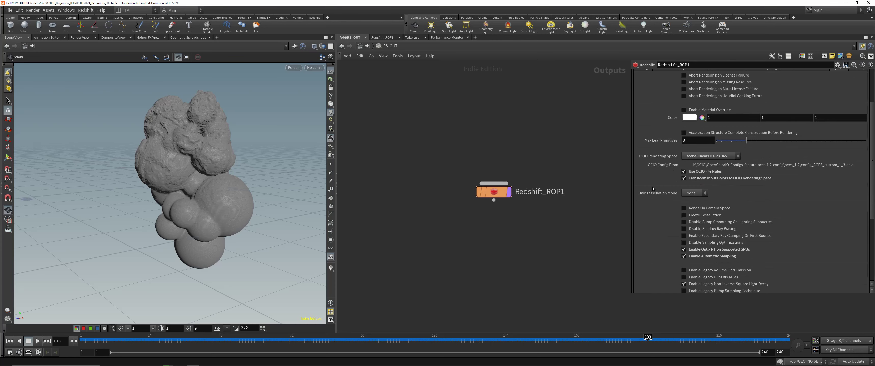
{"action": "scroll", "coordinate": [652, 189], "scroll_direction": "up", "scroll_amount": 3}
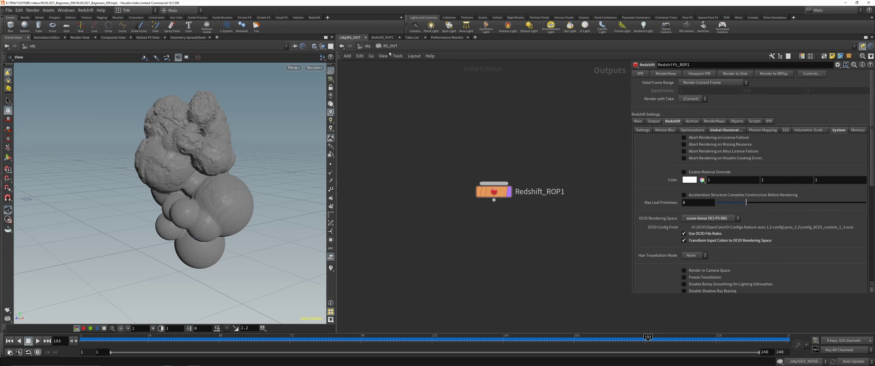
Return to the object level, open RS_MAT and add an RS Material Builder
{"action": "left_click", "coordinate": [368, 46]}
{"action": "double_click", "coordinate": [545, 191]}
{"action": "key", "text": "Tab"}
{"action": "type", "text": "r"}
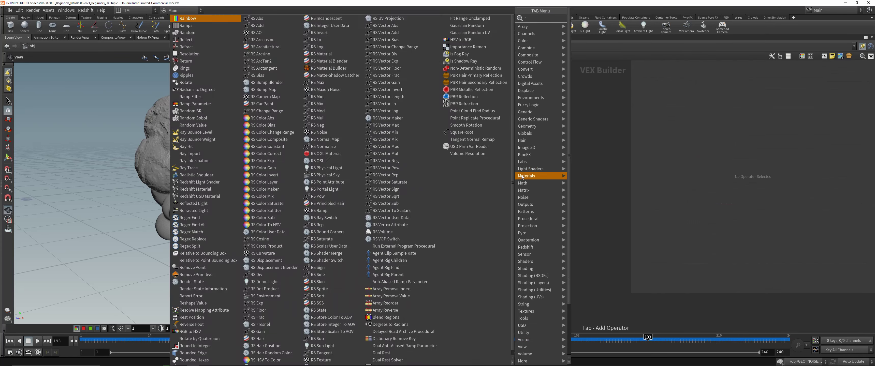
{"action": "type", "text": "s"}
{"action": "left_click", "coordinate": [646, 68]}
{"action": "left_click", "coordinate": [446, 201]}
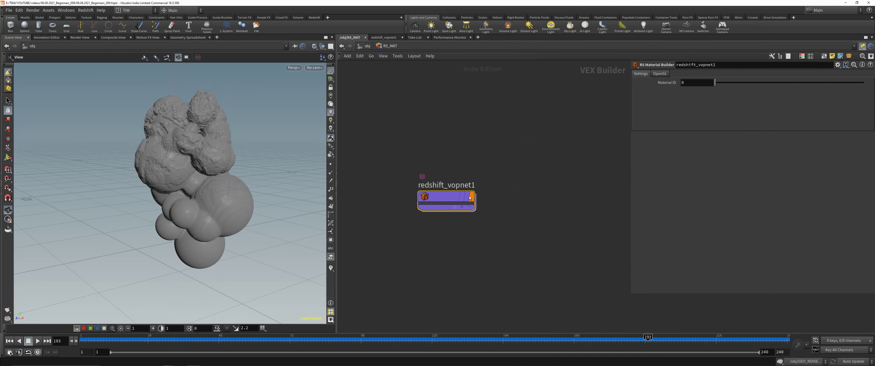
Rename the material builder RS_MAT_TEST and open its network
{"action": "double_click", "coordinate": [450, 187]}
{"action": "type", "text": "RS_"}
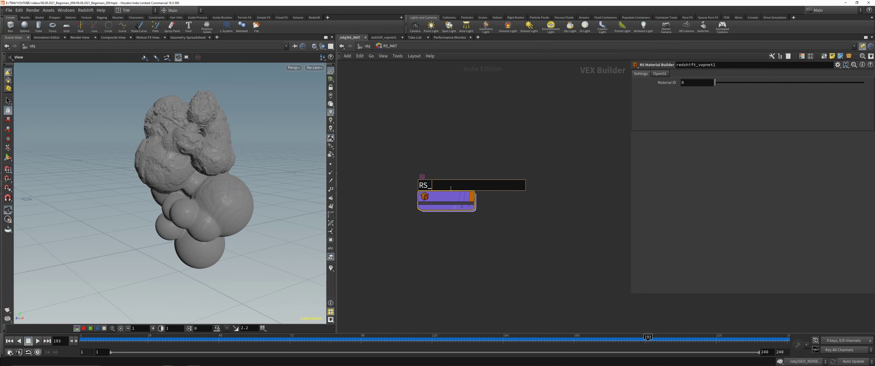
{"action": "type", "text": "MAT_TEST"}
{"action": "key", "text": "Return"}
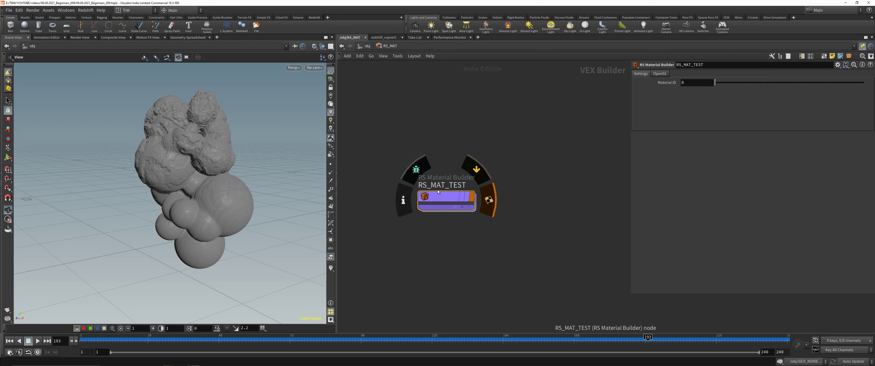
{"action": "double_click", "coordinate": [471, 197]}
{"action": "key", "text": "Tab"}
{"action": "key", "text": "Escape"}
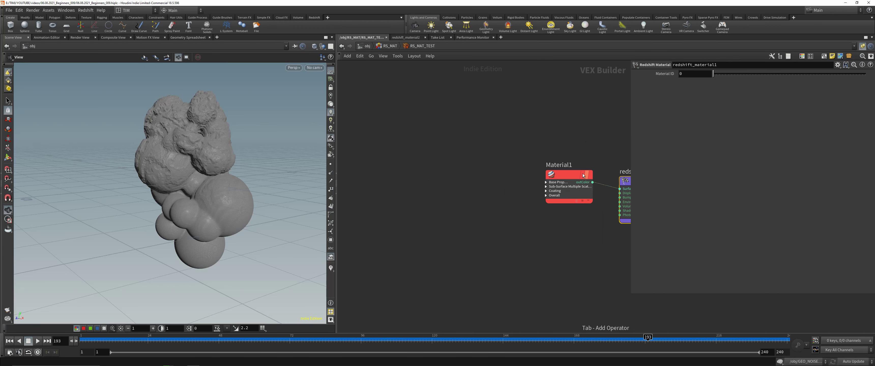
Return to the object level, open GEO_NOISE and add a Material node below create_noise
{"action": "key", "text": "l"}
{"action": "left_click", "coordinate": [368, 46]}
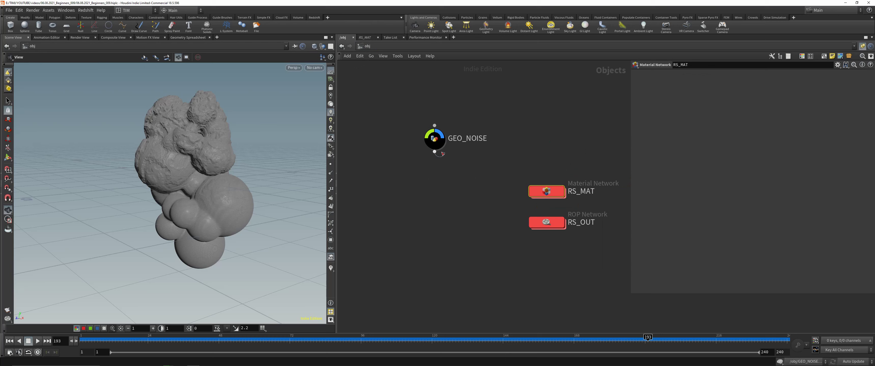
{"action": "double_click", "coordinate": [434, 137]}
{"action": "scroll", "coordinate": [453, 228], "scroll_direction": "up", "scroll_amount": 4}
{"action": "key", "text": "Tab"}
{"action": "type", "text": "mater"}
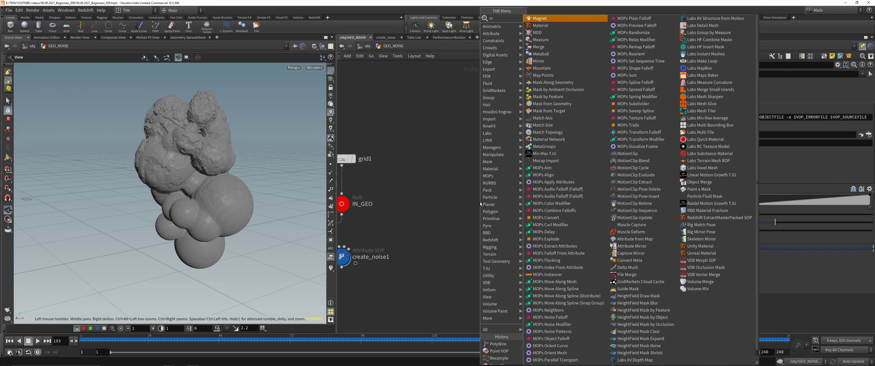
{"action": "left_click", "coordinate": [550, 18]}
{"action": "left_click", "coordinate": [513, 158]}
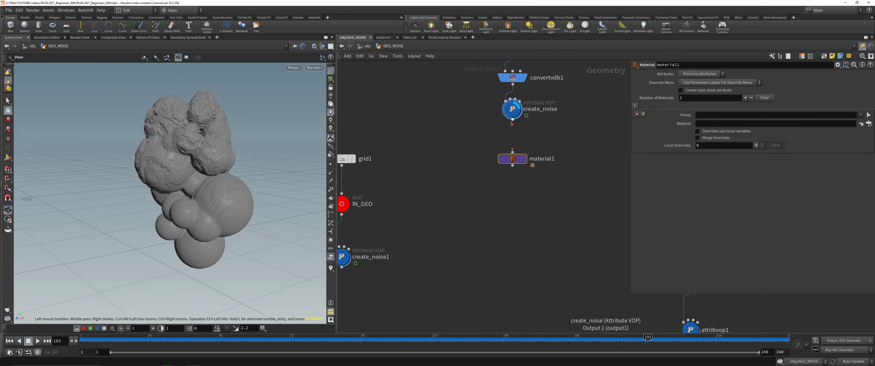
Connect create_noise to the Material node, make it the displayed node and rename it RS_MAT
{"action": "left_click_drag", "start_coordinate": [513, 120], "coordinate": [513, 152]}
{"action": "left_click_drag", "start_coordinate": [472, 184], "coordinate": [507, 153]}
{"action": "left_click", "coordinate": [525, 158]}
{"action": "left_click", "coordinate": [545, 158]}
{"action": "key", "text": "ctrl+a"}
{"action": "type", "text": "RS_MAT"}
{"action": "key", "text": "Return"}
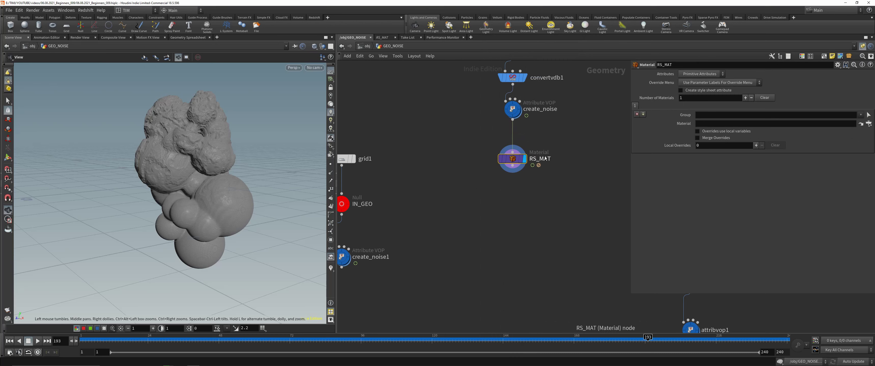
Assign RS_MAT_TEST from the scene tree as the material of the RS_MAT node
{"action": "key", "text": "shift+w"}
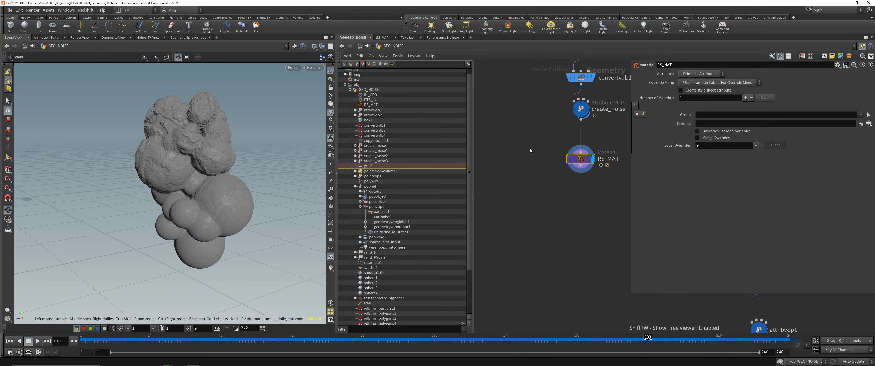
{"action": "left_click", "coordinate": [350, 90]}
{"action": "left_click_drag", "start_coordinate": [375, 107], "coordinate": [709, 123]}
{"action": "key", "text": "shift+w"}
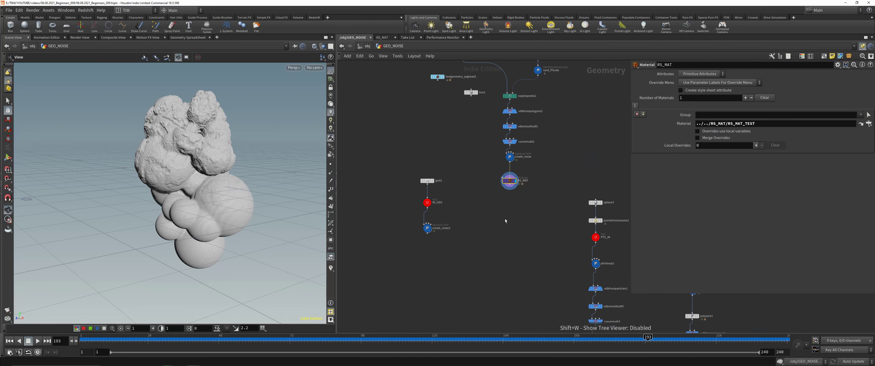
Return to the object level and move the RS_MAT and RS_OUT networks farther away from GEO_NOISE
{"action": "key", "text": "u"}
{"action": "left_click", "coordinate": [448, 191]}
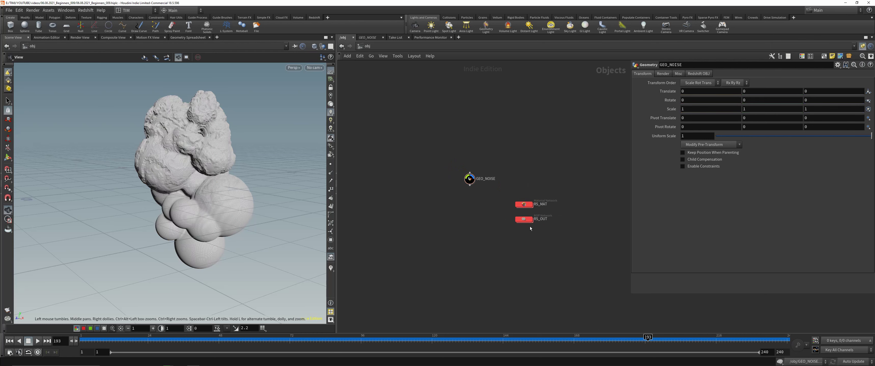
{"action": "scroll", "coordinate": [524, 219], "scroll_direction": "up", "scroll_amount": 3}
{"action": "left_click_drag", "start_coordinate": [527, 221], "coordinate": [556, 227]}
{"action": "left_click", "coordinate": [527, 200], "text": "shift"}
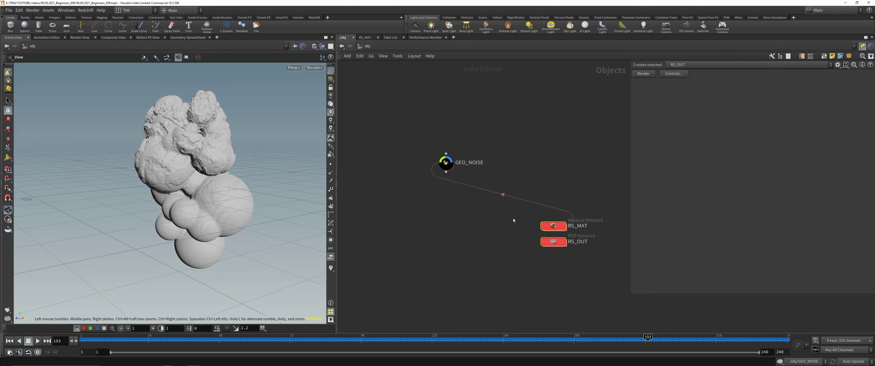
{"action": "left_click", "coordinate": [503, 219]}
Add an RSLightDome below GEO_NOISE
{"action": "middle_click_drag", "start_coordinate": [405, 216], "coordinate": [454, 208]}
{"action": "key", "text": "Tab"}
{"action": "type", "text": "rs"}
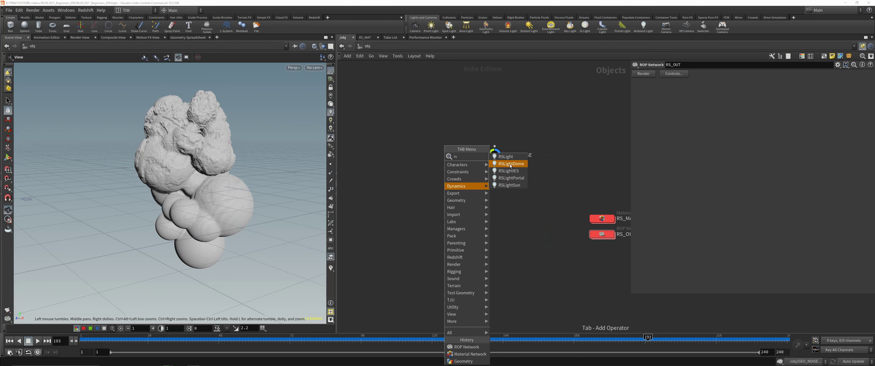
{"action": "left_click", "coordinate": [510, 164]}
{"action": "left_click", "coordinate": [466, 240]}
{"action": "left_click_drag", "start_coordinate": [431, 268], "coordinate": [438, 259]}
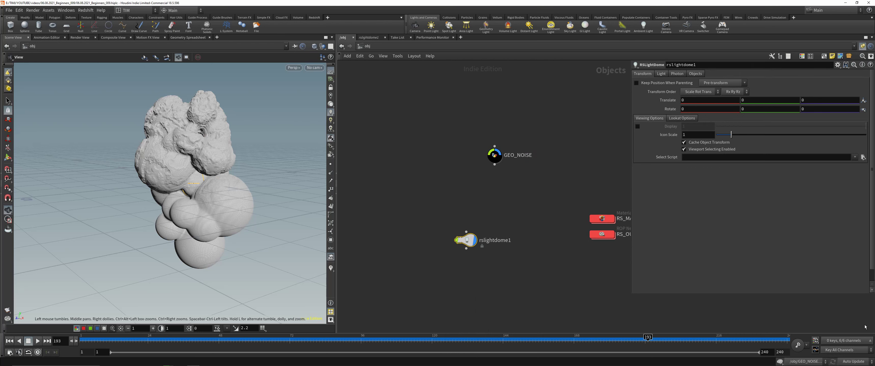
Colour the dome light node yellow, rename it RS_DOME_001 and move it lower in the network
{"action": "key", "text": "c"}
{"action": "left_click", "coordinate": [869, 305]}
{"action": "left_click", "coordinate": [518, 288]}
{"action": "key", "text": "c"}
{"action": "left_click", "coordinate": [500, 242]}
{"action": "type", "text": "RS_"}
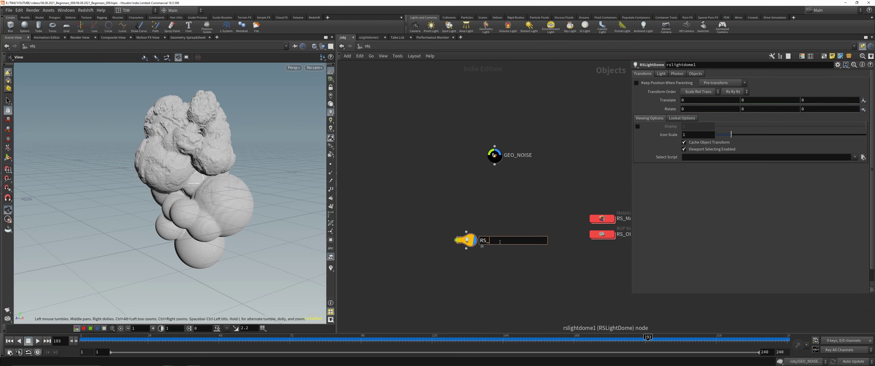
{"action": "type", "text": "DOME_001"}
{"action": "key", "text": "Return"}
{"action": "left_click_drag", "start_coordinate": [461, 240], "coordinate": [489, 286]}
Load a GSG_PRO_STUDIOS_METAL image from E:/HDRI/HDRI_ACES/HDRI_EP_PROSTUDIOSMETAL/HDRIs as the dome light's Dome Map
{"action": "left_click", "coordinate": [661, 73]}
{"action": "left_click", "coordinate": [858, 128]}
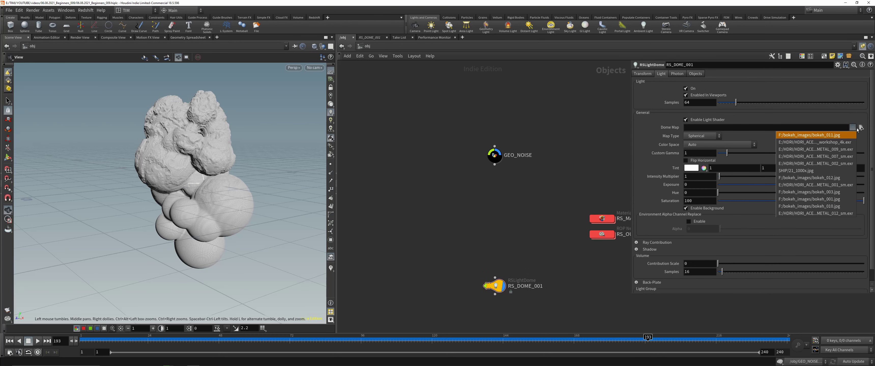
{"action": "left_click", "coordinate": [861, 128]}
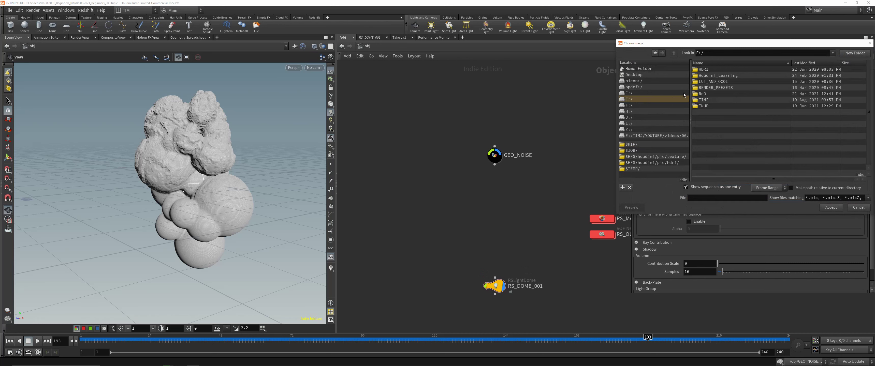
{"action": "double_click", "coordinate": [705, 71]}
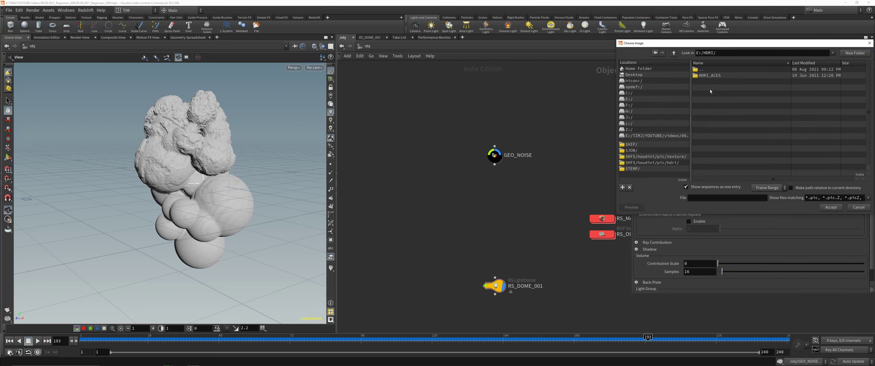
{"action": "double_click", "coordinate": [705, 75]}
{"action": "double_click", "coordinate": [708, 76]}
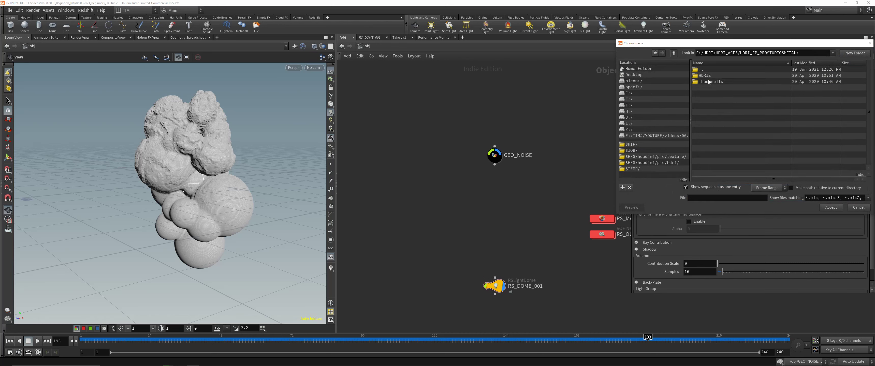
{"action": "double_click", "coordinate": [707, 76]}
{"action": "left_click", "coordinate": [714, 185]}
{"action": "double_click", "coordinate": [738, 81]}
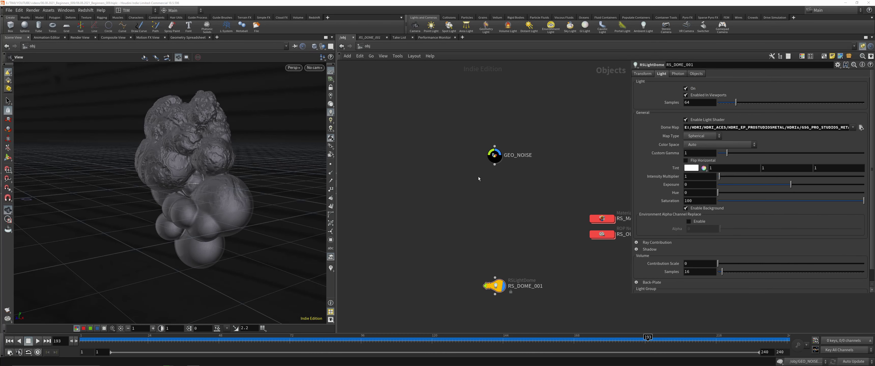
Create a new camera from the current viewport view and lock it to the view
{"action": "left_click", "coordinate": [314, 68]}
{"action": "left_click", "coordinate": [326, 90]}
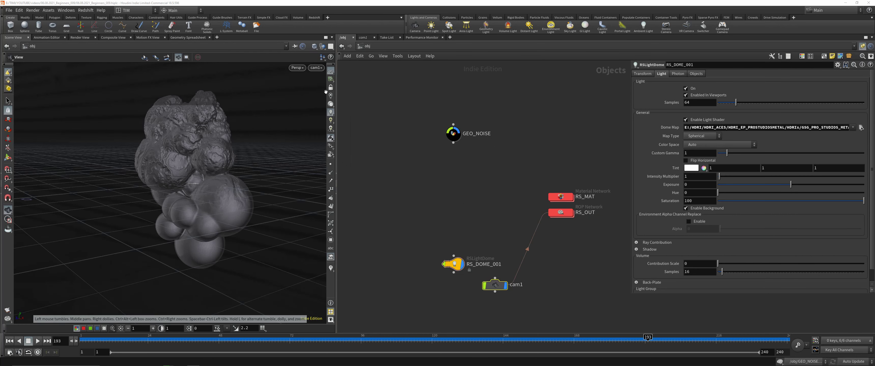
{"action": "left_click", "coordinate": [330, 88]}
Frame the whole rock cluster in the centre of the locked camera view from a new angle
{"action": "middle_click_drag", "start_coordinate": [243, 160], "coordinate": [219, 185]}
{"action": "left_click_drag", "start_coordinate": [436, 227], "coordinate": [468, 269]}
{"action": "left_click_drag", "start_coordinate": [209, 124], "coordinate": [235, 136]}
{"action": "right_click_drag", "start_coordinate": [235, 136], "coordinate": [240, 168]}
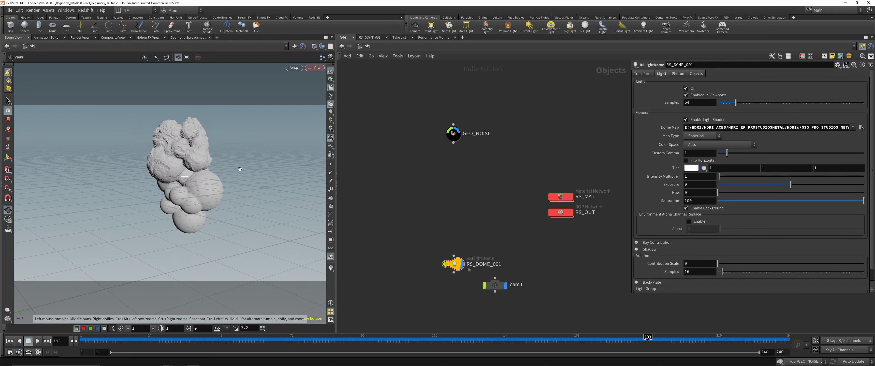
{"action": "left_click_drag", "start_coordinate": [241, 168], "coordinate": [190, 159]}
{"action": "right_click_drag", "start_coordinate": [170, 163], "coordinate": [186, 150]}
{"action": "middle_click_drag", "start_coordinate": [187, 150], "coordinate": [168, 146]}
{"action": "right_click_drag", "start_coordinate": [168, 146], "coordinate": [177, 134]}
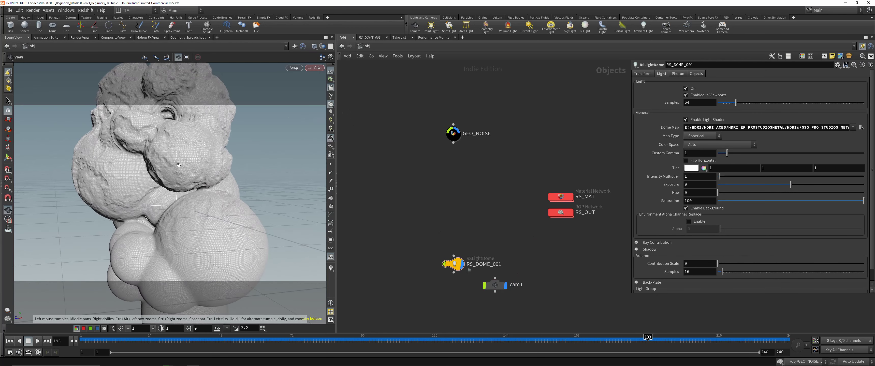
{"action": "middle_click_drag", "start_coordinate": [177, 135], "coordinate": [175, 113]}
{"action": "right_click_drag", "start_coordinate": [175, 113], "coordinate": [168, 170]}
{"action": "middle_click_drag", "start_coordinate": [168, 170], "coordinate": [171, 190]}
{"action": "right_click_drag", "start_coordinate": [171, 190], "coordinate": [169, 204]}
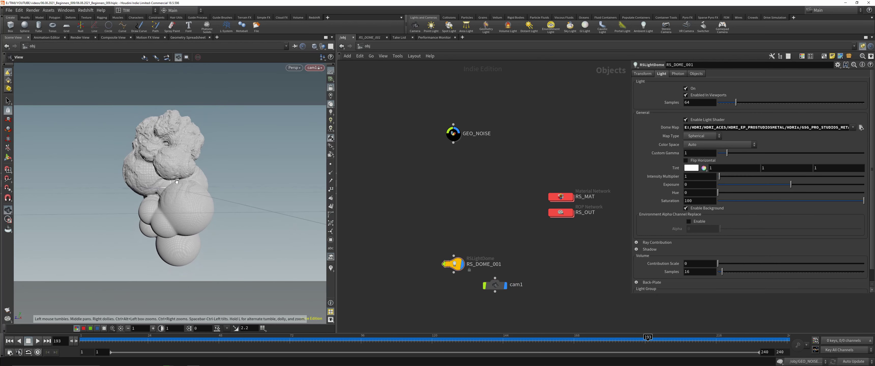
{"action": "left_click_drag", "start_coordinate": [169, 203], "coordinate": [173, 201]}
Place the cam1 node between GEO_NOISE and RS_DOME_001 and set its resolution to HDTV 1080
{"action": "mouse_move", "coordinate": [495, 286]}
{"action": "left_mouse_down"}
{"action": "mouse_move", "coordinate": [458, 213]}
{"action": "mouse_move", "coordinate": [416, 197]}
{"action": "left_mouse_up"}
{"action": "left_click_drag", "start_coordinate": [368, 162], "coordinate": [484, 217]}
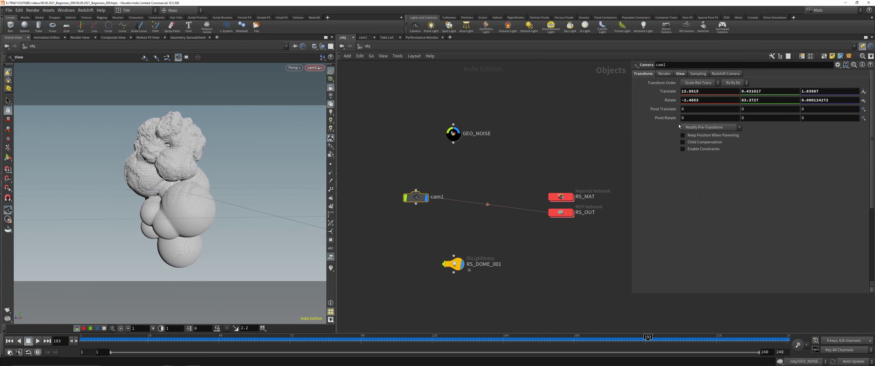
{"action": "left_click", "coordinate": [680, 74]}
{"action": "left_click", "coordinate": [723, 91]}
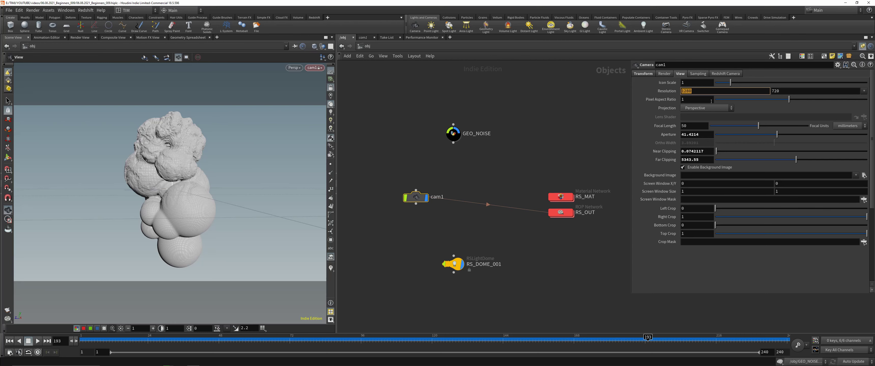
{"action": "left_click", "coordinate": [864, 91]}
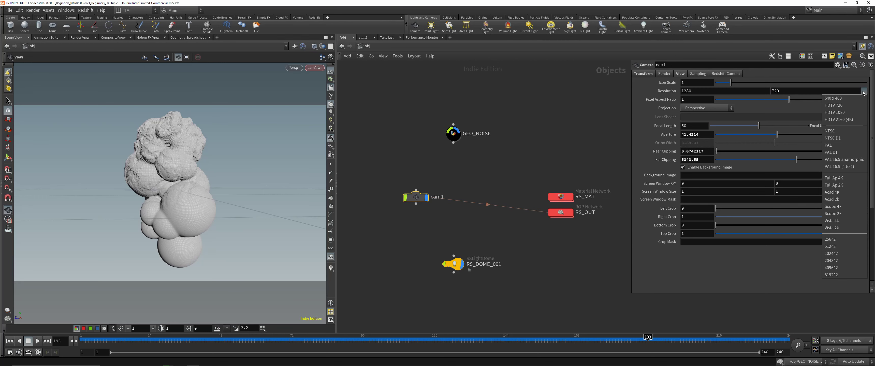
{"action": "left_click", "coordinate": [853, 113]}
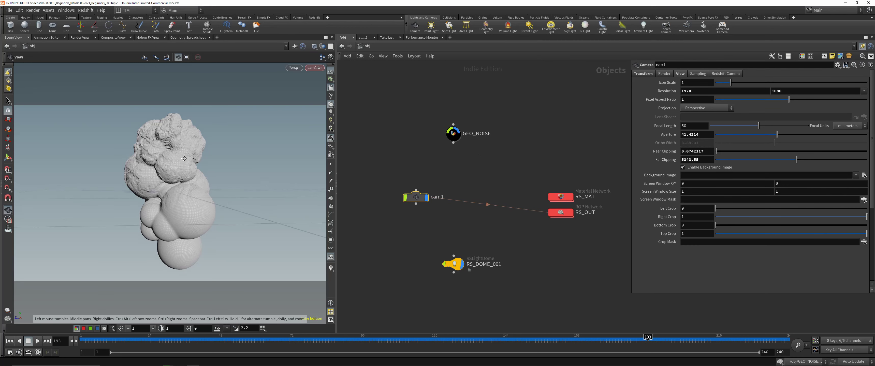
Recentre the rock cluster in the camera view and set cam1's focal length to 85 mm
{"action": "left_click_drag", "start_coordinate": [183, 158], "coordinate": [177, 178]}
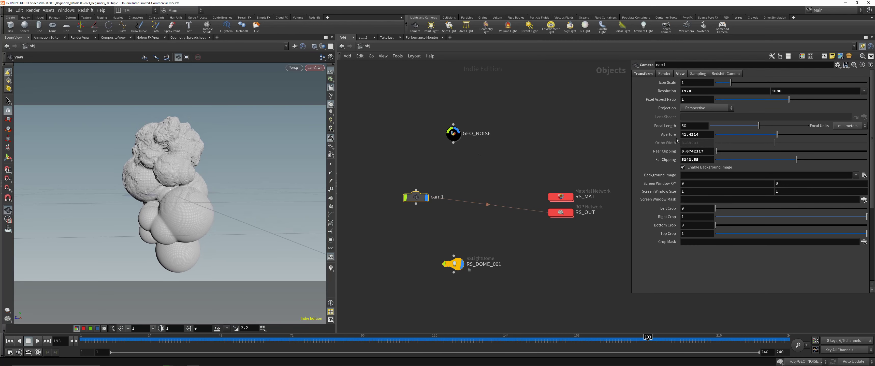
{"action": "left_click", "coordinate": [689, 127]}
{"action": "type", "text": "85"}
{"action": "key", "text": "Return"}
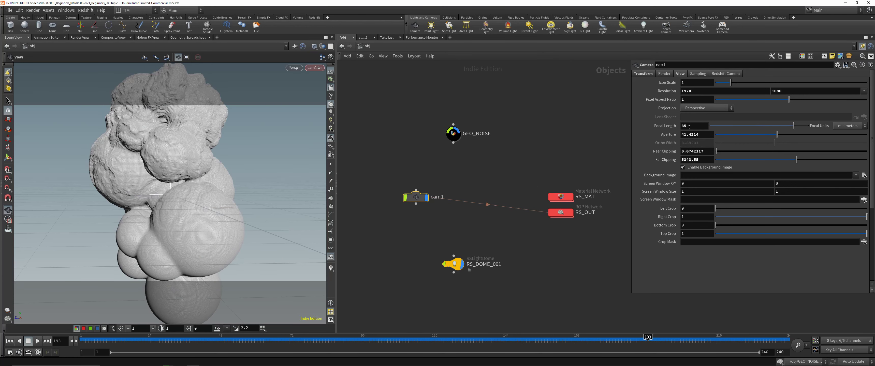
Enable DOF in cam1's Redshift camera settings and disable the use of the Houdini camera focus and f-stop
{"action": "left_click", "coordinate": [725, 74]}
{"action": "left_click", "coordinate": [659, 82]}
{"action": "left_click", "coordinate": [684, 98]}
{"action": "left_click", "coordinate": [696, 112]}
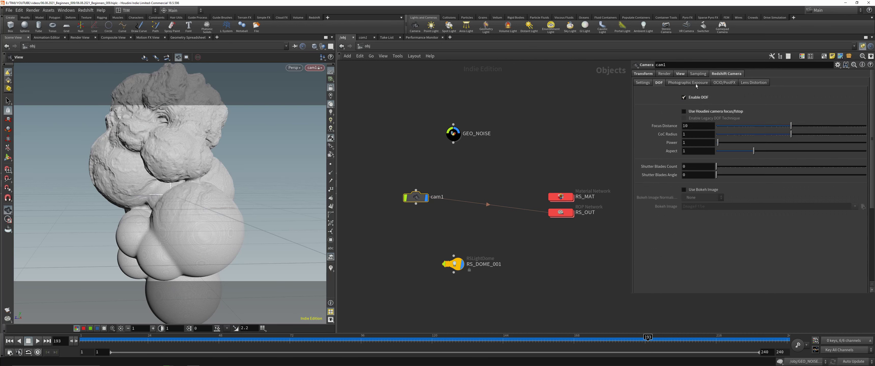
Try to transfer cam1's sampling Focus Distance to the Redshift DOF Focus Distance
{"action": "left_click", "coordinate": [683, 74]}
{"action": "right_click", "coordinate": [659, 91]}
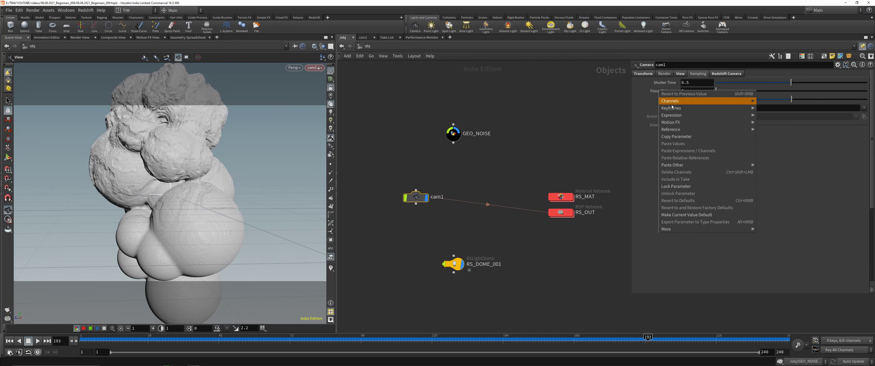
{"action": "left_click", "coordinate": [674, 137]}
{"action": "left_click", "coordinate": [726, 73]}
{"action": "right_click", "coordinate": [673, 125]}
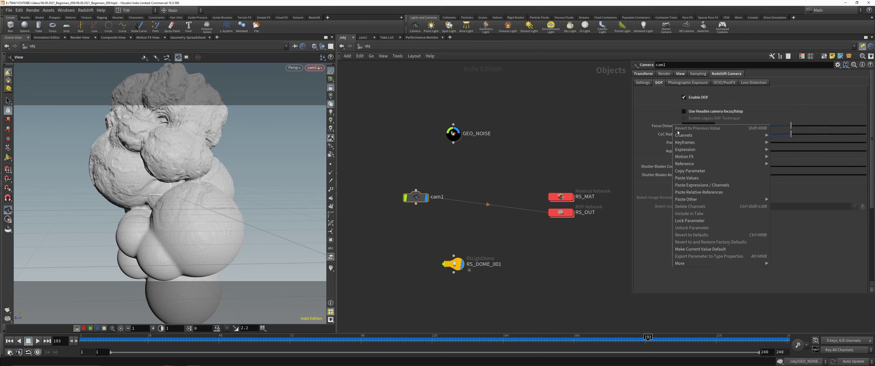
{"action": "left_click", "coordinate": [698, 174]}
Link the Redshift DOF Focus Distance to cam1's sampling Focus Distance with a relative reference
{"action": "left_click", "coordinate": [682, 74]}
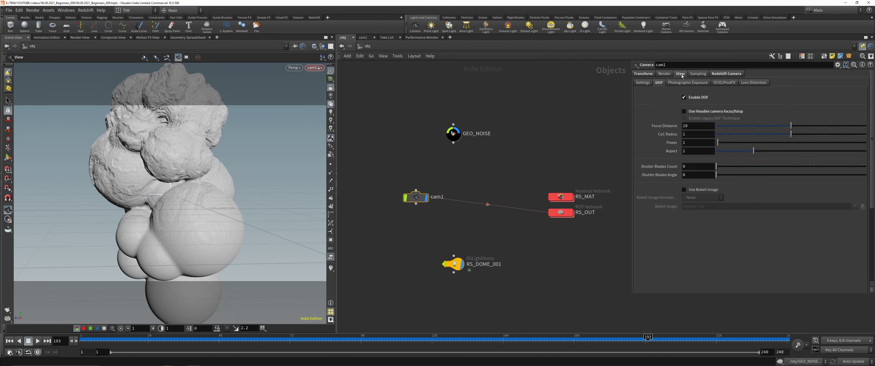
{"action": "left_click", "coordinate": [698, 75]}
{"action": "right_click", "coordinate": [664, 92]}
{"action": "left_click", "coordinate": [684, 138]}
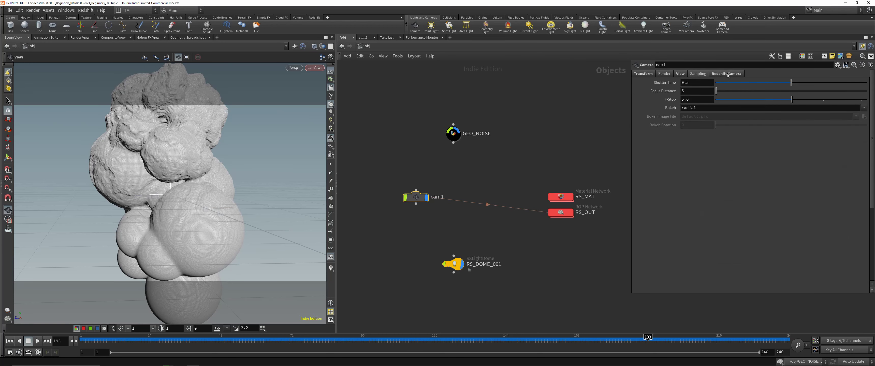
{"action": "left_click", "coordinate": [726, 74]}
{"action": "right_click", "coordinate": [667, 126]}
{"action": "left_click", "coordinate": [696, 198]}
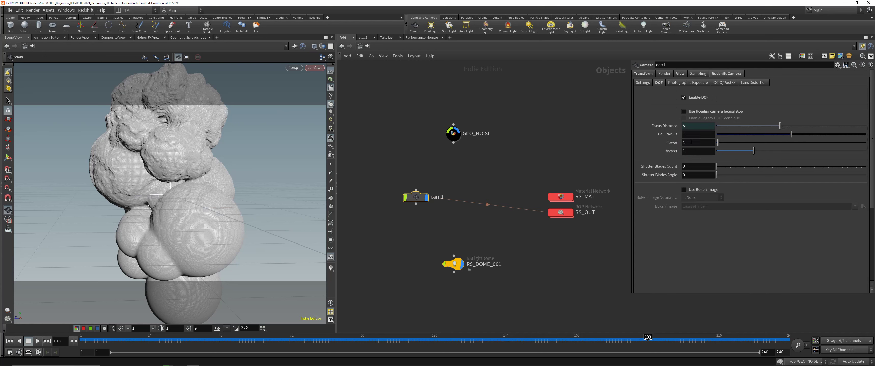
Enable Use Bokeh Image in the Redshift DOF settings and choose a bokeh image normalization mode
{"action": "left_click", "coordinate": [690, 134]}
{"action": "key", "text": "Return"}
{"action": "left_click", "coordinate": [684, 190]}
{"action": "left_click", "coordinate": [695, 198]}
{"action": "left_click", "coordinate": [698, 211]}
Load bokeh_011.jpg from the F:/bokeh_images folder as cam1's bokeh image, with a CoC Radius of 0.1
{"action": "left_click", "coordinate": [863, 206]}
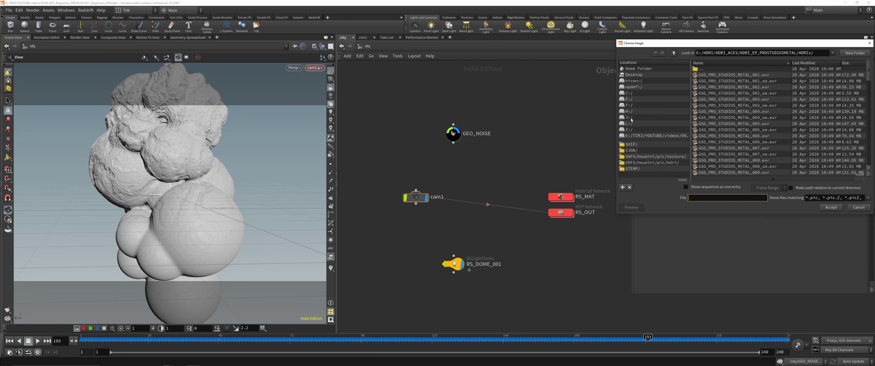
{"action": "left_click", "coordinate": [629, 105]}
{"action": "double_click", "coordinate": [714, 70]}
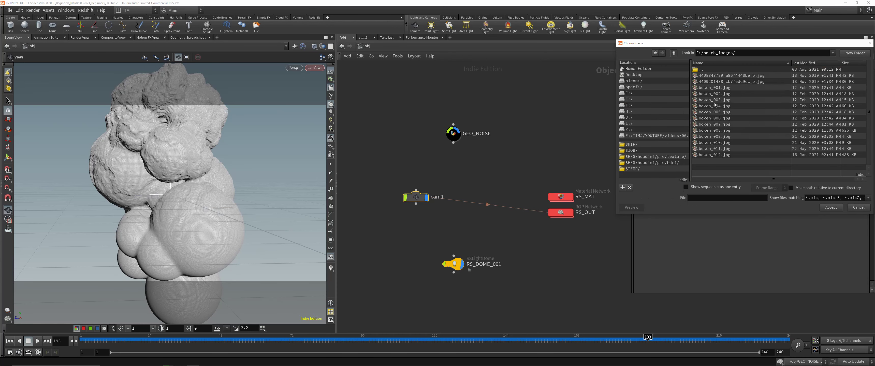
{"action": "right_click", "coordinate": [730, 162]}
{"action": "left_click", "coordinate": [744, 178]}
{"action": "scroll", "coordinate": [720, 142], "scroll_direction": "down", "scroll_amount": 5}
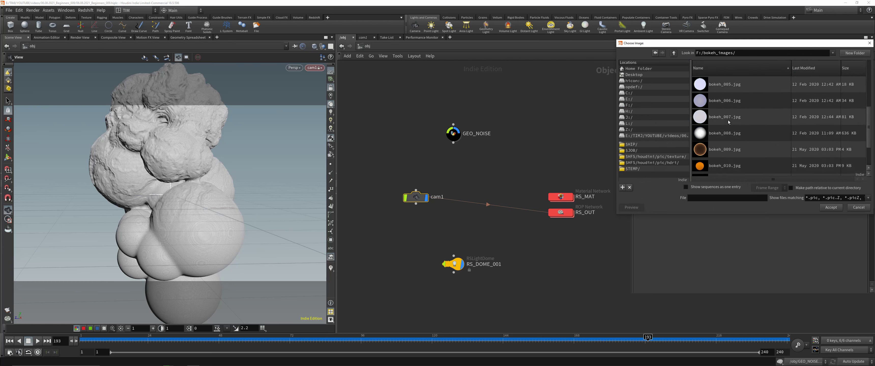
{"action": "double_click", "coordinate": [716, 142]}
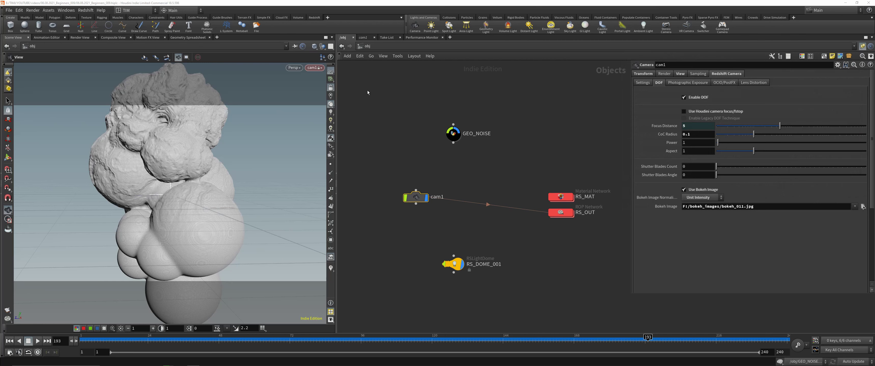
Start a live render in the Redshift render view, resize its window and set the view transform to ACES 1.0 SDR Medium Low Contrast
{"action": "left_click", "coordinate": [314, 17]}
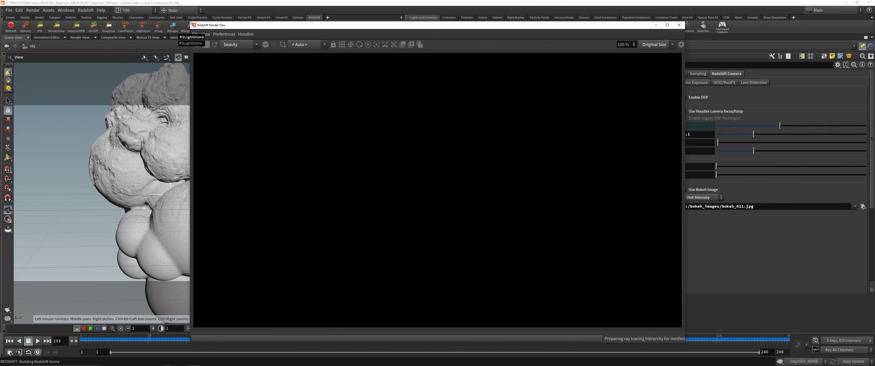
{"action": "left_click_drag", "start_coordinate": [190, 22], "coordinate": [392, 134]}
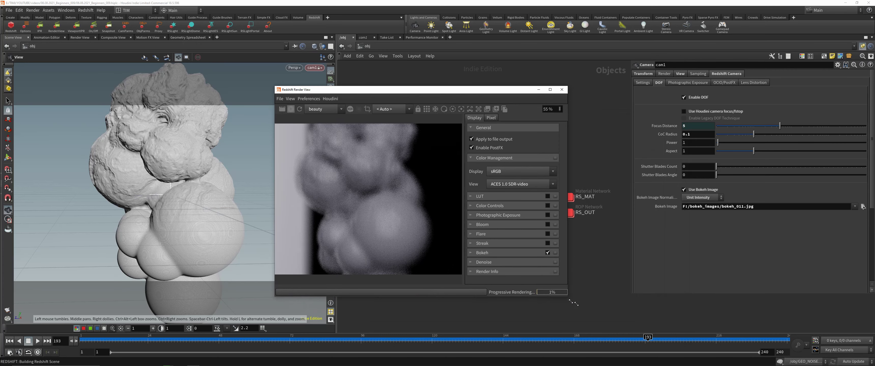
{"action": "left_click_drag", "start_coordinate": [565, 299], "coordinate": [668, 321]}
{"action": "left_click", "coordinate": [614, 185]}
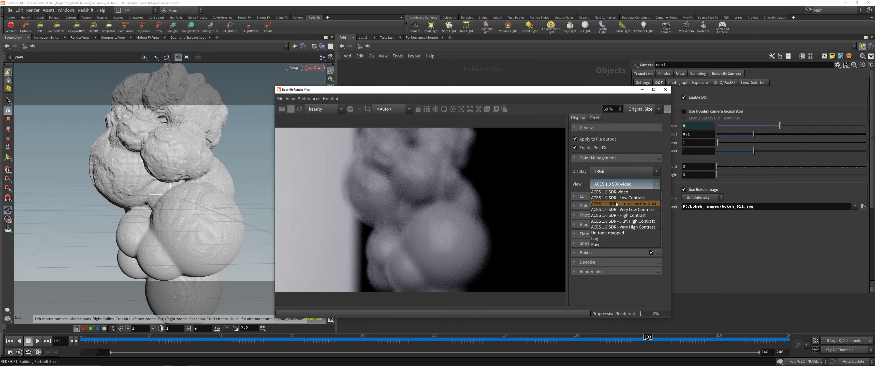
{"action": "left_click", "coordinate": [617, 203]}
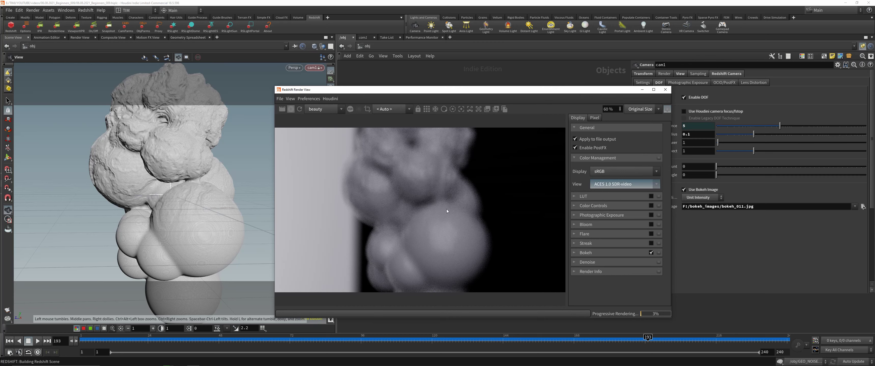
Pick the focus distance on the upper part of the rock in the render view
{"action": "left_click", "coordinate": [462, 109]}
{"action": "left_click", "coordinate": [467, 136]}
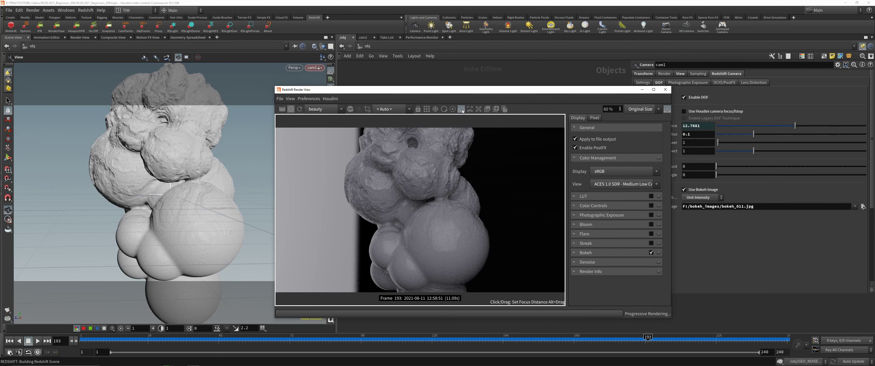
Disable the background of the RS_DOME_001 dome light
{"action": "left_click_drag", "start_coordinate": [476, 90], "coordinate": [357, 69]}
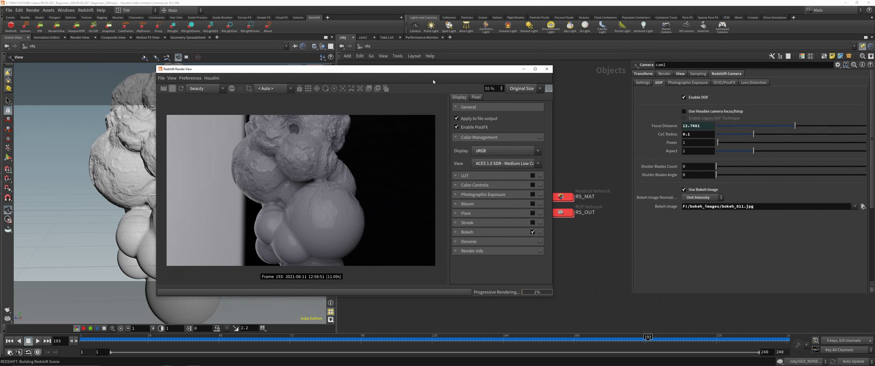
{"action": "left_click_drag", "start_coordinate": [558, 231], "coordinate": [608, 206]}
{"action": "middle_click_drag", "start_coordinate": [537, 177], "coordinate": [574, 159]}
{"action": "left_click", "coordinate": [498, 248]}
{"action": "left_click", "coordinate": [700, 209]}
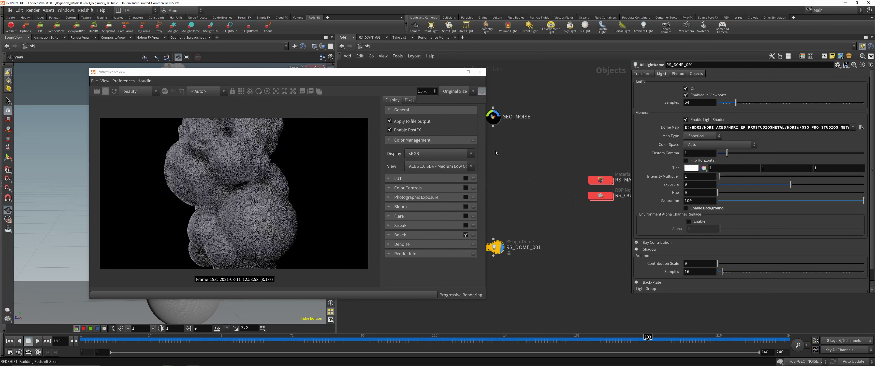
Reposition cam1 to reframe the rock, keeping the render view aside for comparison
{"action": "left_click_drag", "start_coordinate": [265, 72], "coordinate": [551, 64]}
{"action": "left_click_drag", "start_coordinate": [183, 132], "coordinate": [192, 149]}
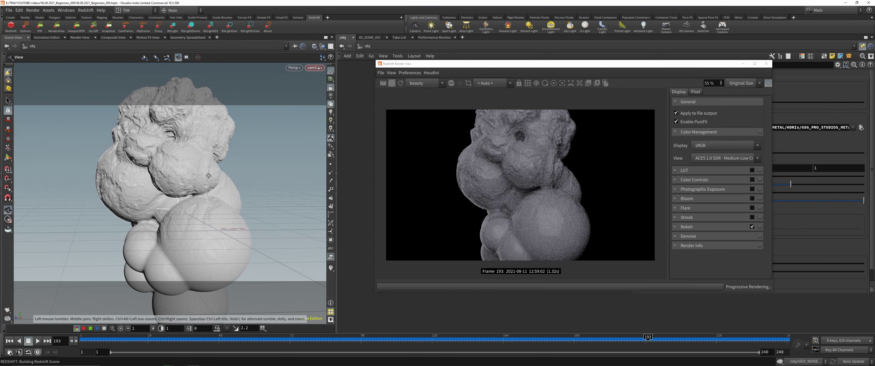
{"action": "left_click_drag", "start_coordinate": [208, 176], "coordinate": [219, 139]}
{"action": "left_click_drag", "start_coordinate": [510, 68], "coordinate": [232, 65]}
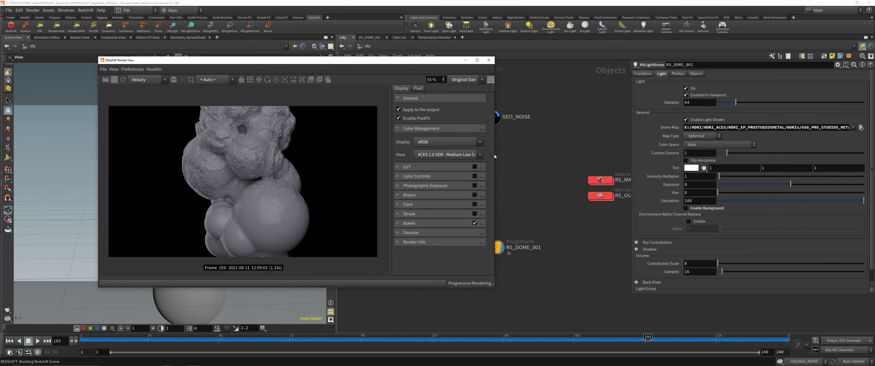
Widen the render view and switch its color management display to Display-P3
{"action": "left_click_drag", "start_coordinate": [496, 156], "coordinate": [524, 157]}
{"action": "left_click", "coordinate": [476, 142]}
{"action": "left_click", "coordinate": [457, 166]}
{"action": "scroll", "coordinate": [269, 184], "scroll_direction": "up", "scroll_amount": 2}
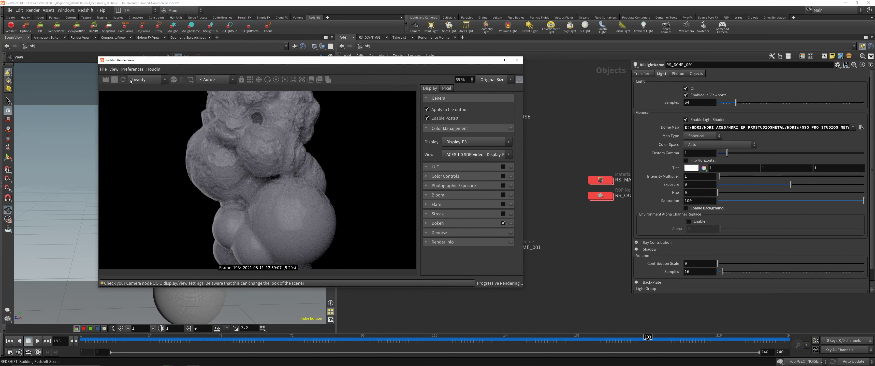
Examine the OCIO display and view settings in cam1's Redshift camera parameters
{"action": "left_click", "coordinate": [114, 69]}
{"action": "left_click", "coordinate": [289, 204]}
{"action": "scroll", "coordinate": [289, 204], "scroll_direction": "down", "scroll_amount": 1}
{"action": "middle_click_drag", "start_coordinate": [577, 187], "coordinate": [609, 171]}
{"action": "left_click_drag", "start_coordinate": [550, 262], "coordinate": [526, 222]}
{"action": "middle_click_drag", "start_coordinate": [525, 150], "coordinate": [599, 186]}
{"action": "scroll", "coordinate": [595, 189], "scroll_direction": "down", "scroll_amount": 3}
{"action": "left_click_drag", "start_coordinate": [563, 222], "coordinate": [575, 186]}
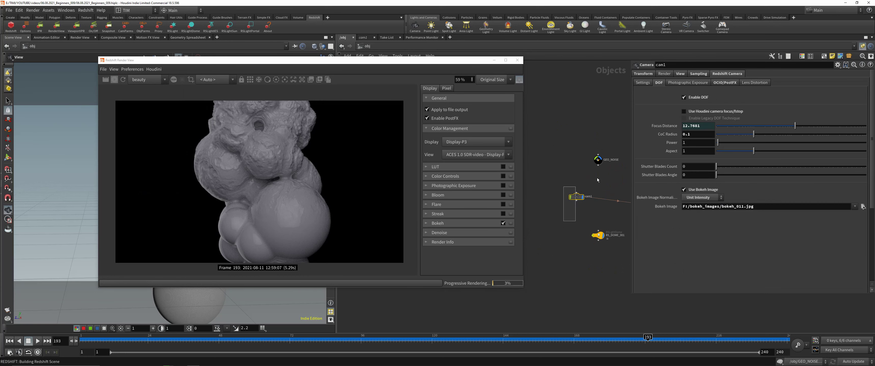
{"action": "left_click", "coordinate": [699, 74]}
{"action": "left_click", "coordinate": [728, 74]}
{"action": "left_click", "coordinate": [724, 84]}
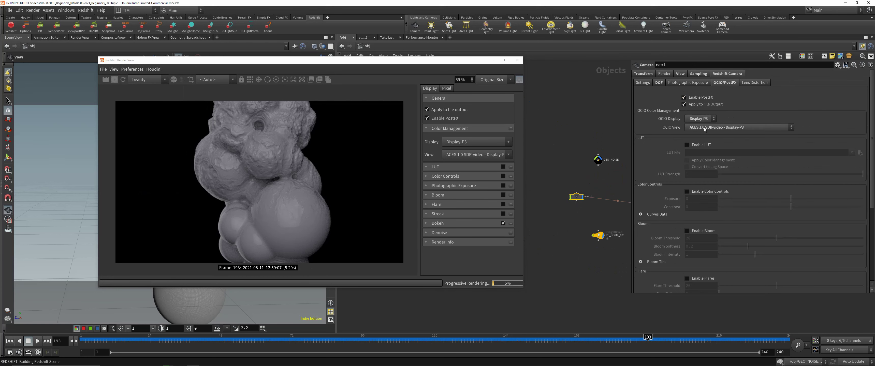
{"action": "left_click", "coordinate": [706, 127]}
{"action": "left_click", "coordinate": [707, 127]}
{"action": "left_click", "coordinate": [680, 74]}
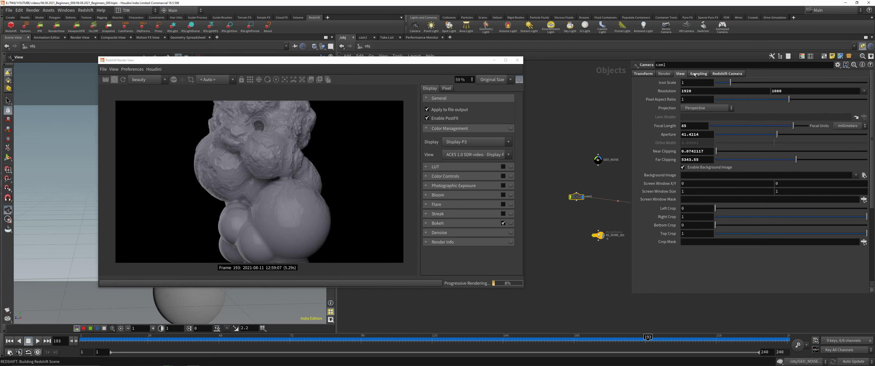
Add an RS Color User Data node inside the RS_MAT_TEST material and set its attribute name to mask
{"action": "middle_click_drag", "start_coordinate": [631, 121], "coordinate": [558, 115]}
{"action": "double_click", "coordinate": [591, 191]}
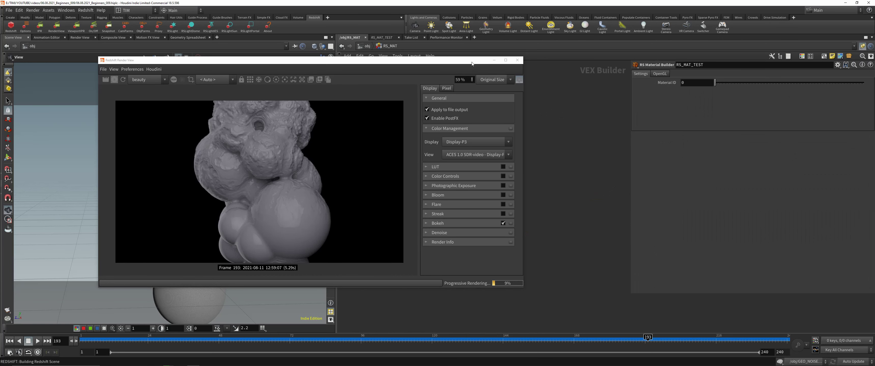
{"action": "double_click", "coordinate": [576, 172]}
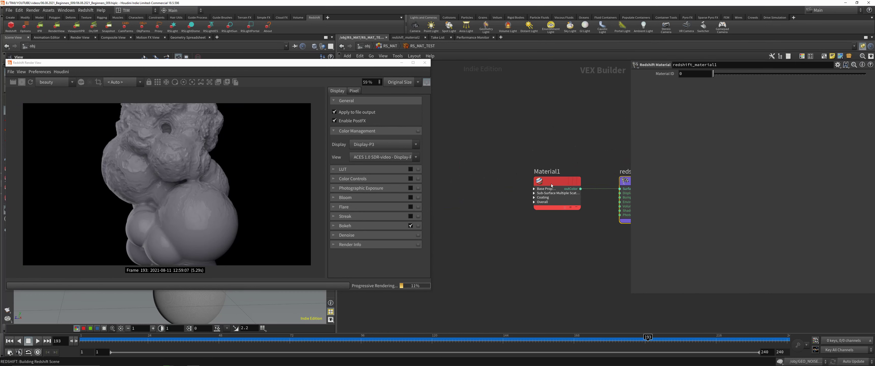
{"action": "key", "text": "Tab"}
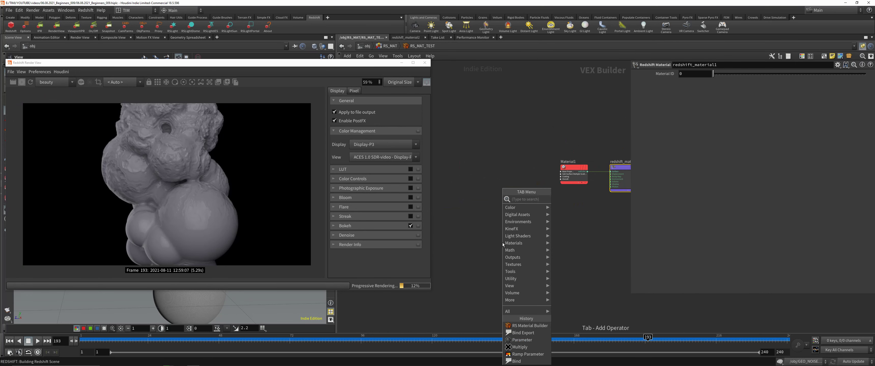
{"action": "type", "text": "cor"}
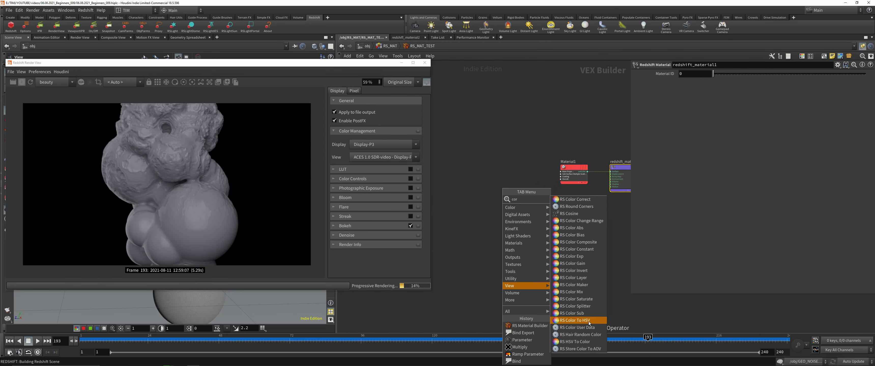
{"action": "left_click", "coordinate": [577, 328]}
{"action": "left_click", "coordinate": [497, 240]}
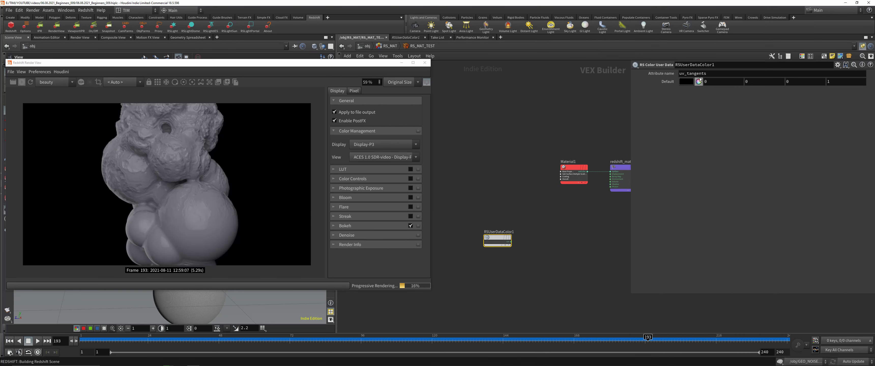
{"action": "double_click", "coordinate": [702, 74]}
{"action": "type", "text": "mask"}
{"action": "key", "text": "Return"}
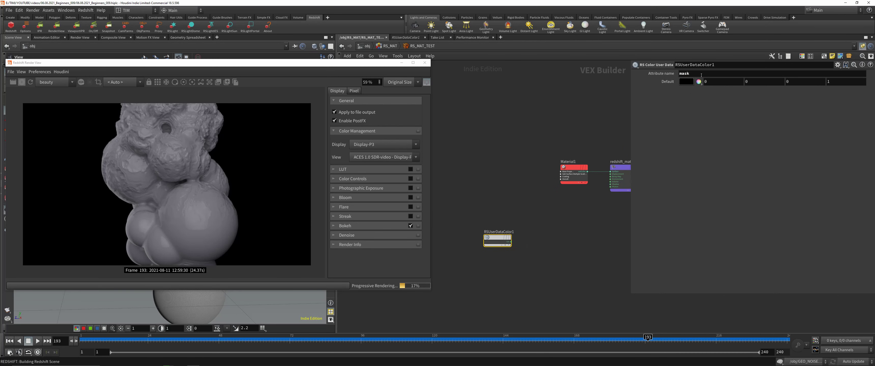
Connect the mask user data node directly to redshift_material1's Surface input and switch the network wiring style to rounded
{"action": "scroll", "coordinate": [562, 206], "scroll_direction": "up", "scroll_amount": 3}
{"action": "scroll", "coordinate": [581, 189], "scroll_direction": "down", "scroll_amount": 3}
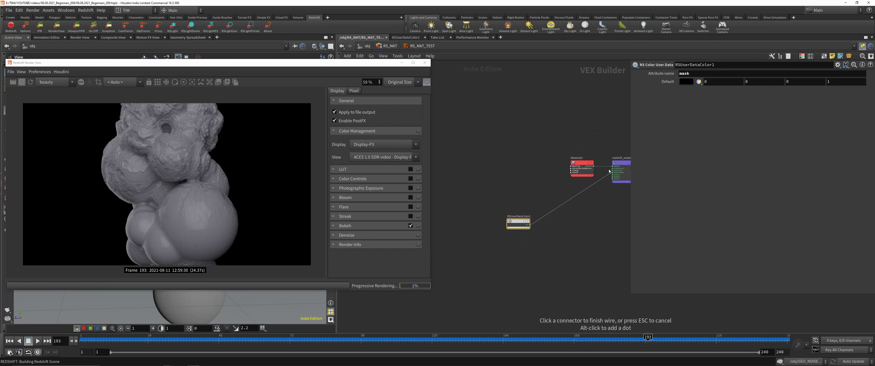
{"action": "left_click", "coordinate": [611, 166]}
{"action": "scroll", "coordinate": [590, 205], "scroll_direction": "up", "scroll_amount": 2}
{"action": "key", "text": "shift+s"}
{"action": "left_click", "coordinate": [214, 185]}
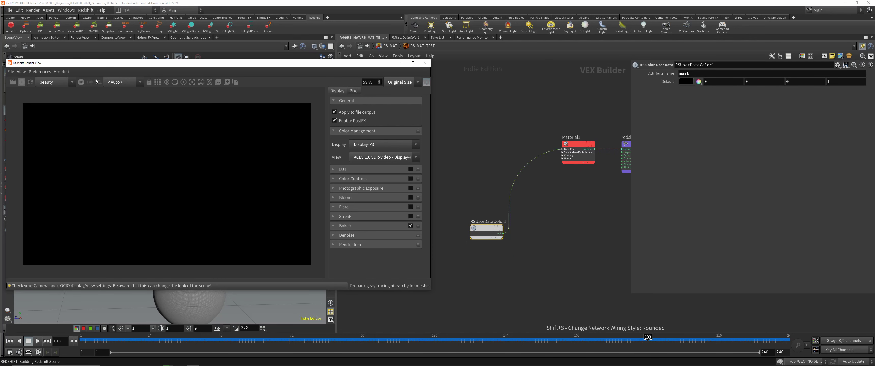
{"action": "left_click_drag", "start_coordinate": [99, 64], "coordinate": [119, 56]}
{"action": "left_click", "coordinate": [42, 64]}
{"action": "left_click", "coordinate": [73, 169]}
{"action": "left_click", "coordinate": [494, 193]}
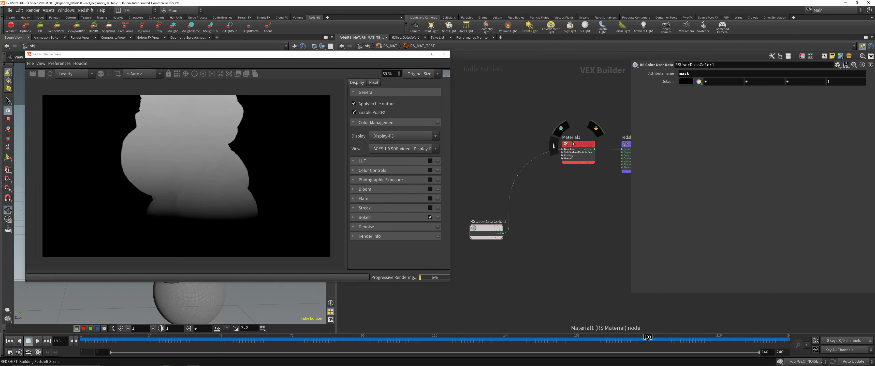
Connect the mask user data to Material1's diffuse_color input and wire Material1's output back into redshift_material1's Surface input
{"action": "left_click_drag", "start_coordinate": [573, 144], "coordinate": [575, 176]}
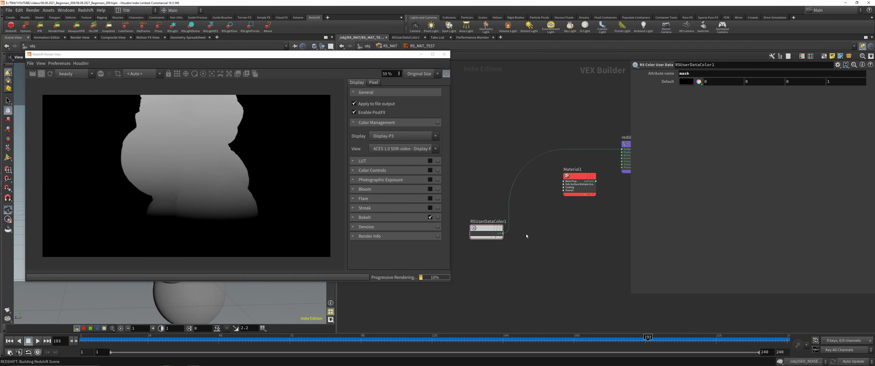
{"action": "left_click", "coordinate": [504, 234]}
{"action": "left_click", "coordinate": [564, 182]}
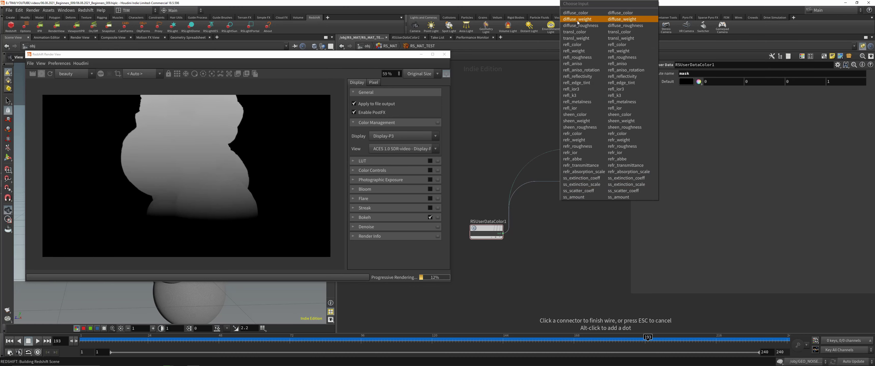
{"action": "left_click", "coordinate": [581, 13]}
{"action": "left_click", "coordinate": [596, 181]}
{"action": "left_click", "coordinate": [622, 149]}
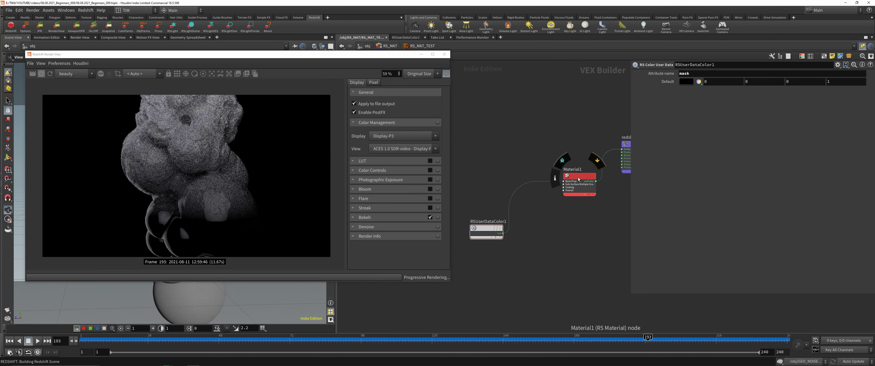
Insert an RS Ramp node on the wire between the mask user data node and Material1
{"action": "left_click_drag", "start_coordinate": [578, 177], "coordinate": [587, 166]}
{"action": "key", "text": "Tab"}
{"action": "type", "text": "ra"}
{"action": "left_click", "coordinate": [578, 215]}
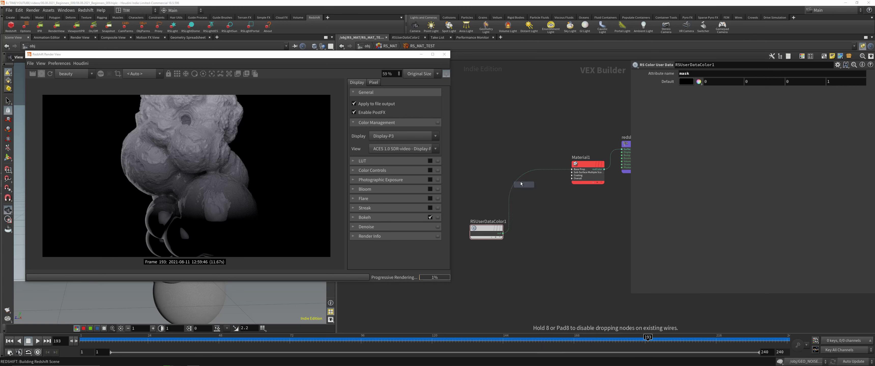
{"action": "left_click", "coordinate": [515, 185]}
{"action": "left_click_drag", "start_coordinate": [521, 187], "coordinate": [537, 196]}
Set the ramp's first color point to orange (1, 0.5, 0) and inspect the colored rock in the render
{"action": "double_click", "coordinate": [654, 179]}
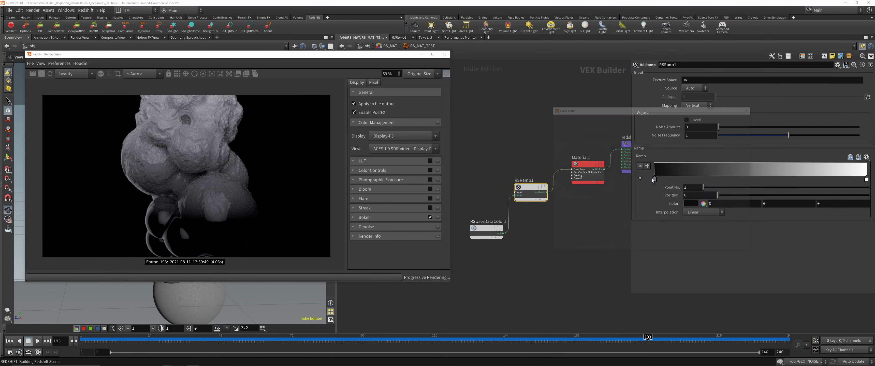
{"action": "left_click", "coordinate": [638, 131]}
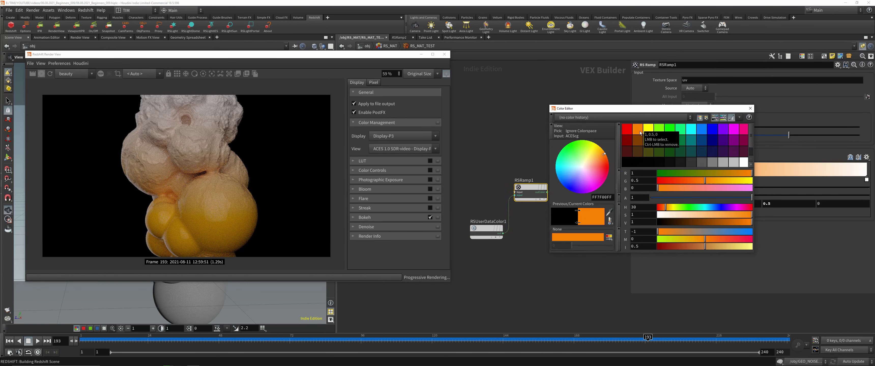
{"action": "left_click", "coordinate": [748, 109]}
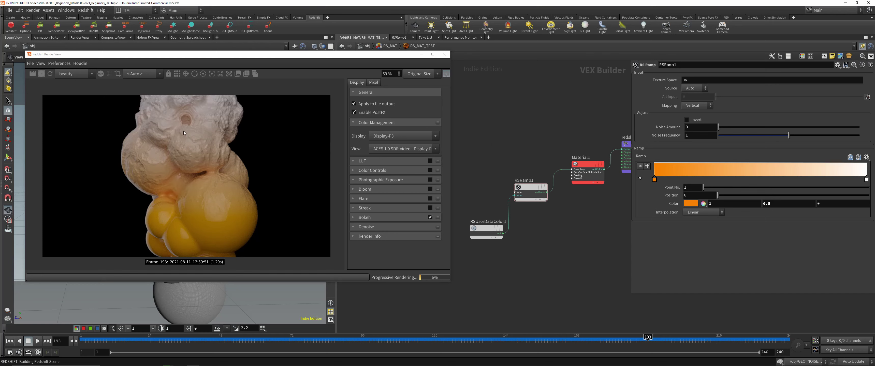
{"action": "scroll", "coordinate": [182, 119], "scroll_direction": "up", "scroll_amount": 3}
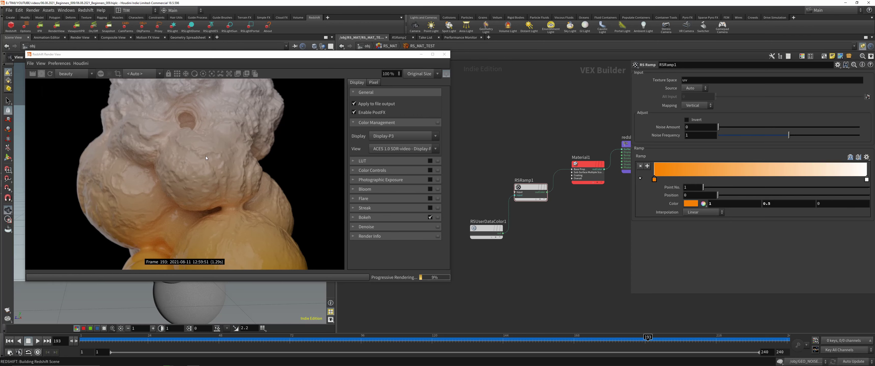
{"action": "scroll", "coordinate": [206, 158], "scroll_direction": "down", "scroll_amount": 3}
{"action": "left_click_drag", "start_coordinate": [208, 58], "coordinate": [229, 51]}
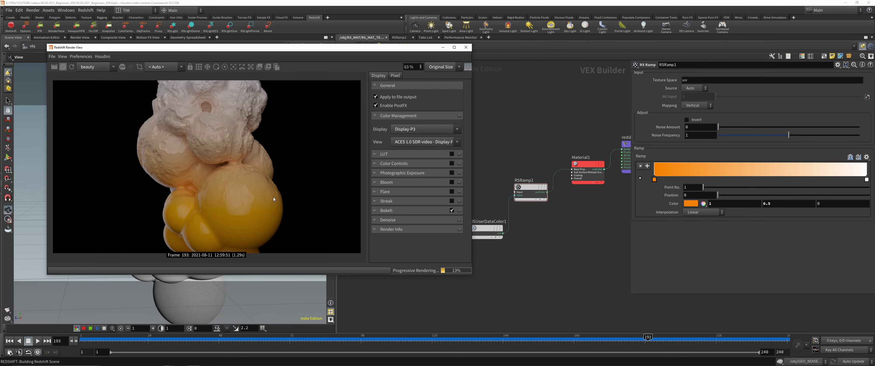
Align the user data node beside RSRamp1 and set Material1's reflection roughness to 0.25
{"action": "left_click", "coordinate": [488, 221]}
{"action": "left_click_drag", "start_coordinate": [487, 232], "coordinate": [488, 193]}
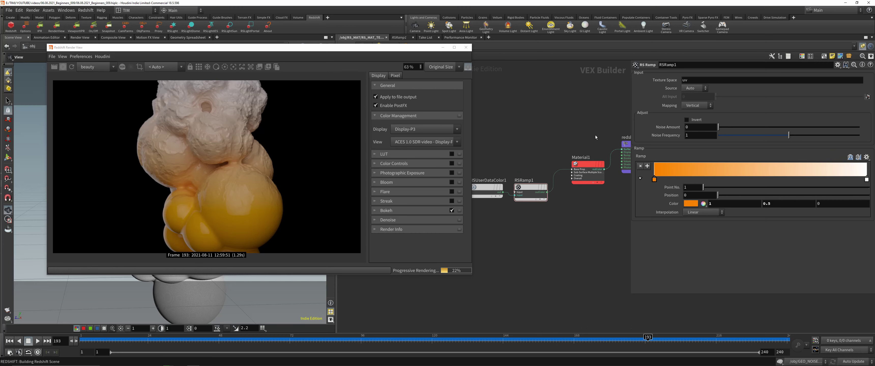
{"action": "left_click", "coordinate": [588, 172]}
{"action": "left_click", "coordinate": [698, 180]}
{"action": "type", "text": "0.2"}
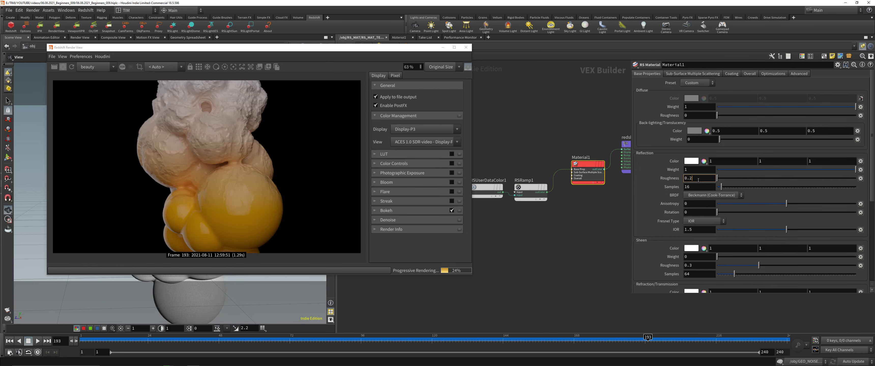
{"action": "type", "text": "5"}
{"action": "key", "text": "Return"}
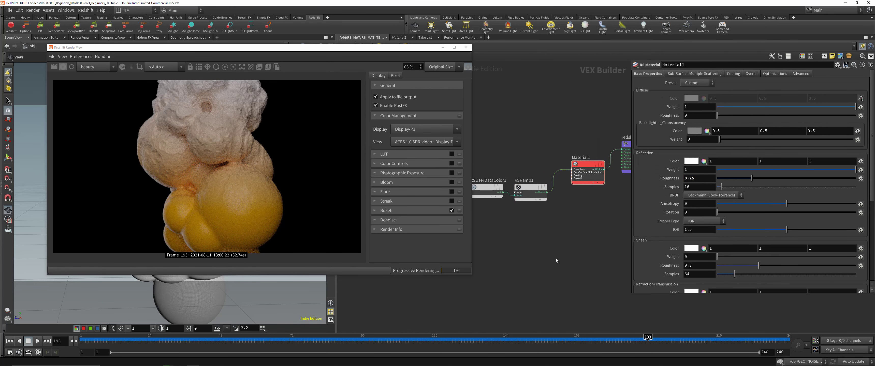
Try several color presets on RSRamp1, finishing with the white-to-red gradient
{"action": "left_click", "coordinate": [529, 189]}
{"action": "left_click", "coordinate": [867, 157]}
{"action": "left_click", "coordinate": [860, 179]}
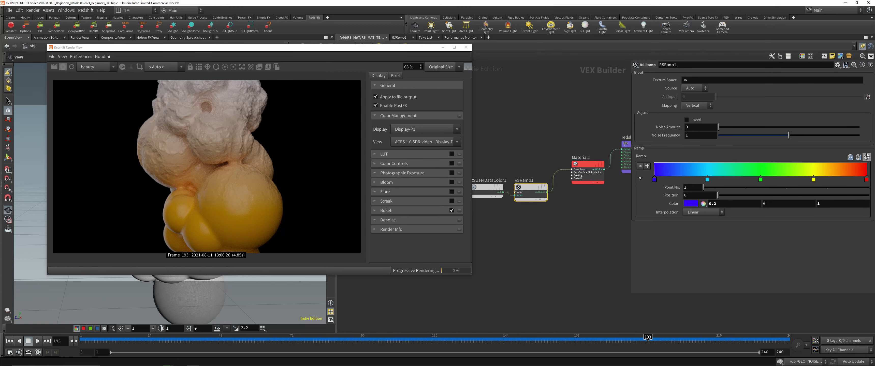
{"action": "left_click", "coordinate": [866, 157]}
{"action": "left_click", "coordinate": [861, 186]}
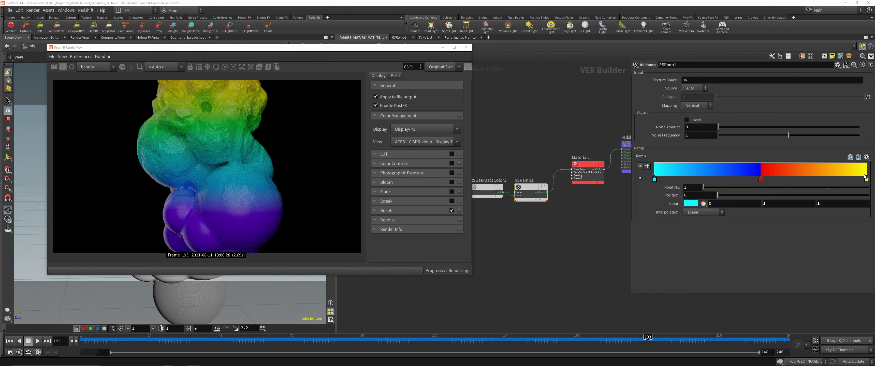
{"action": "left_click", "coordinate": [866, 157]}
{"action": "left_click", "coordinate": [858, 195]}
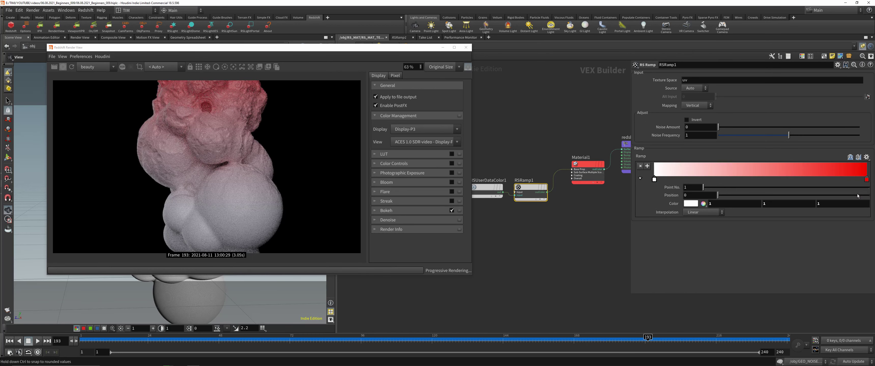
Change the ramp's end point to a slightly desaturated blue (0.165249, 0.165249, 0.903), keeping it at position 1
{"action": "double_click", "coordinate": [866, 180]}
{"action": "left_click", "coordinate": [717, 130]}
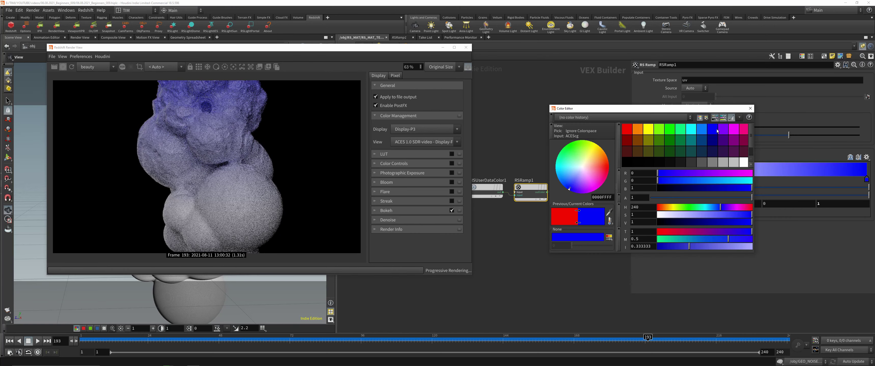
{"action": "mouse_move", "coordinate": [740, 213]}
{"action": "left_mouse_down"}
{"action": "mouse_move", "coordinate": [713, 220]}
{"action": "mouse_move", "coordinate": [743, 225]}
{"action": "mouse_move", "coordinate": [709, 217]}
{"action": "mouse_move", "coordinate": [735, 217]}
{"action": "left_mouse_up"}
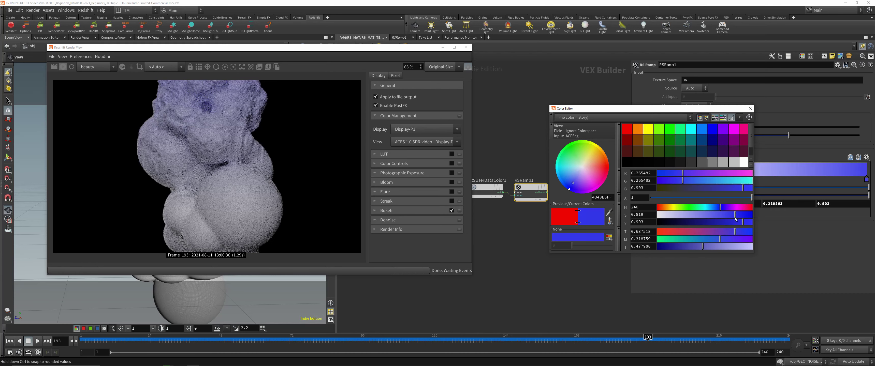
{"action": "left_click", "coordinate": [750, 108]}
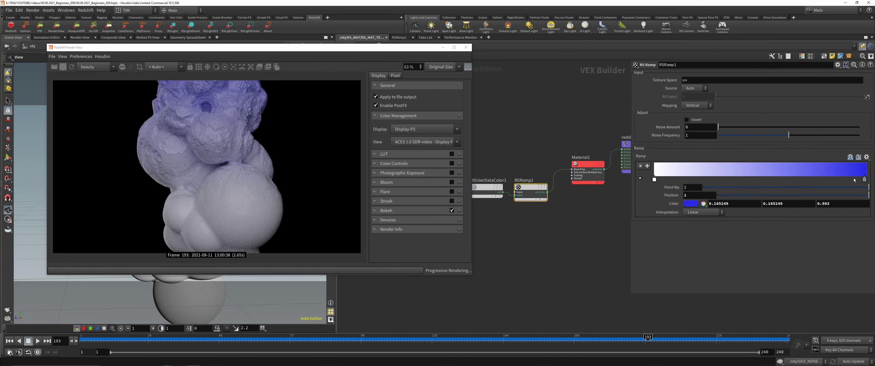
{"action": "mouse_move", "coordinate": [866, 177]}
{"action": "left_mouse_down"}
{"action": "mouse_move", "coordinate": [716, 173]}
{"action": "mouse_move", "coordinate": [869, 179]}
{"action": "left_mouse_up"}
Move the user data and ramp nodes below Material1 and apply the Glass preset to Material1
{"action": "left_click_drag", "start_coordinate": [489, 225], "coordinate": [531, 184]}
{"action": "left_click_drag", "start_coordinate": [533, 191], "coordinate": [531, 230]}
{"action": "left_click_drag", "start_coordinate": [557, 137], "coordinate": [593, 179]}
{"action": "left_click", "coordinate": [695, 83]}
{"action": "left_click", "coordinate": [693, 99]}
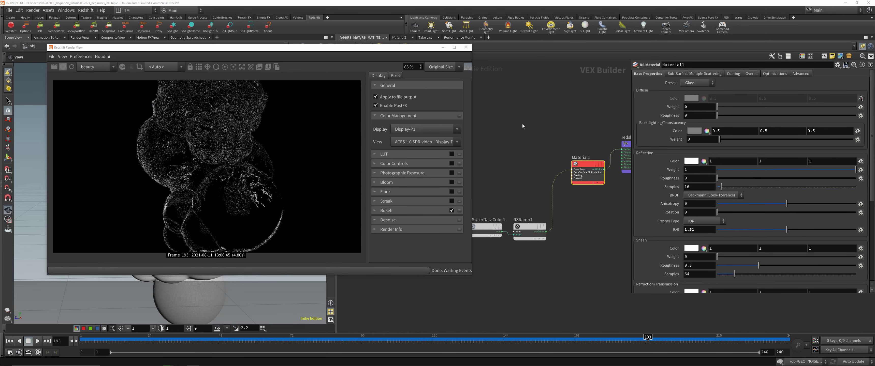
Rewire RSRamp1 from the diffuse color to Material1's refr_transmittance input
{"action": "scroll", "coordinate": [564, 232], "scroll_direction": "up", "scroll_amount": 2}
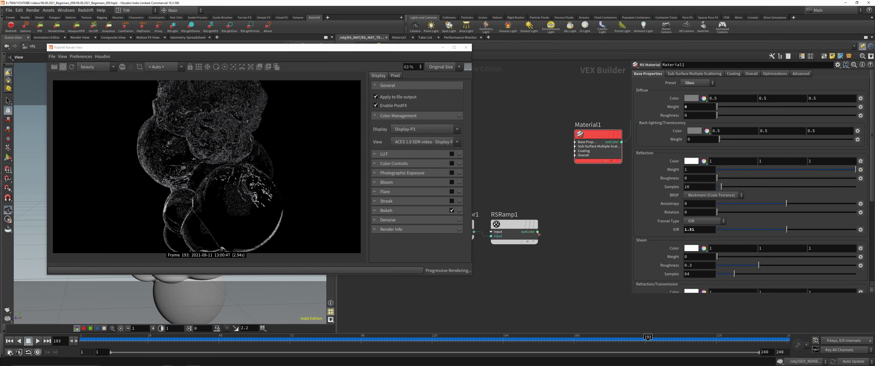
{"action": "left_click", "coordinate": [545, 232]}
{"action": "left_click", "coordinate": [565, 144]}
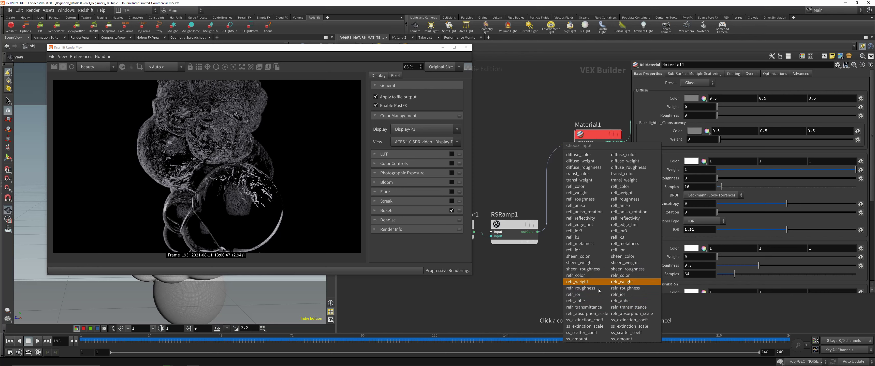
{"action": "left_click", "coordinate": [600, 308]}
{"action": "scroll", "coordinate": [514, 149], "scroll_direction": "down", "scroll_amount": 2}
{"action": "middle_click_drag", "start_coordinate": [496, 140], "coordinate": [515, 174]}
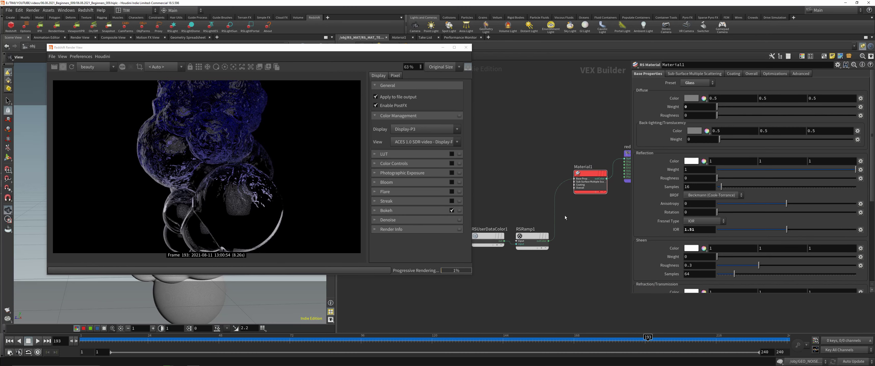
Switch Material1 to the Copper preset with 0.35 reflection roughness and drive its refl_reflectivity from RSRamp1
{"action": "left_click", "coordinate": [697, 83]}
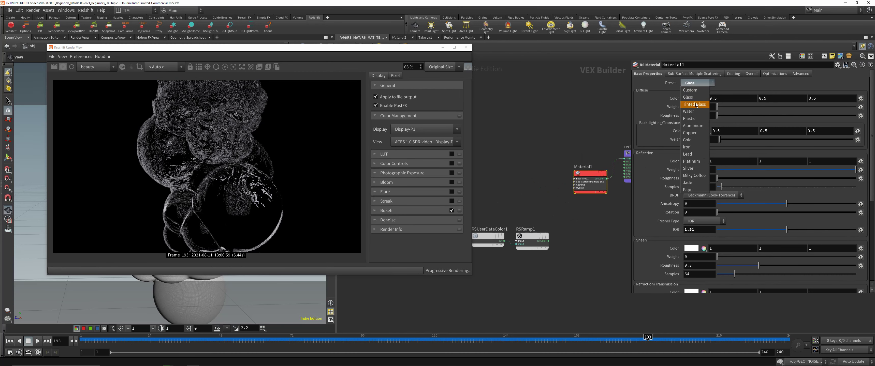
{"action": "left_click", "coordinate": [692, 133]}
{"action": "left_click", "coordinate": [548, 241]}
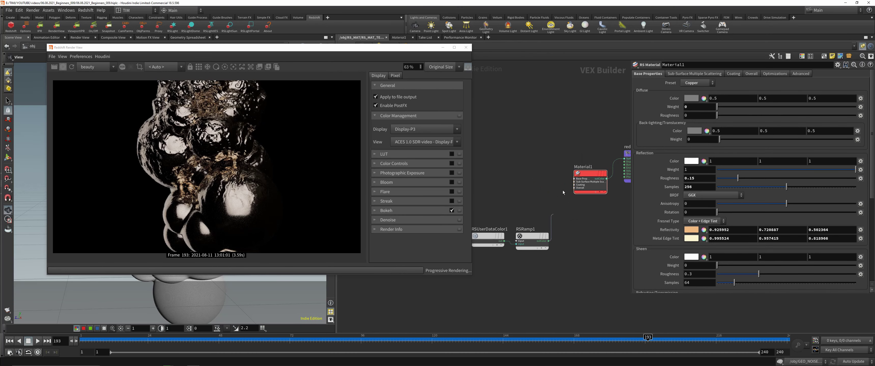
{"action": "left_click", "coordinate": [591, 181]}
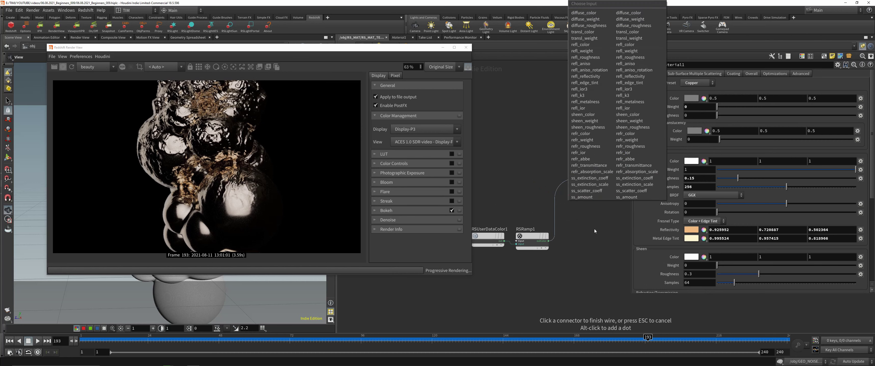
{"action": "left_click", "coordinate": [602, 76]}
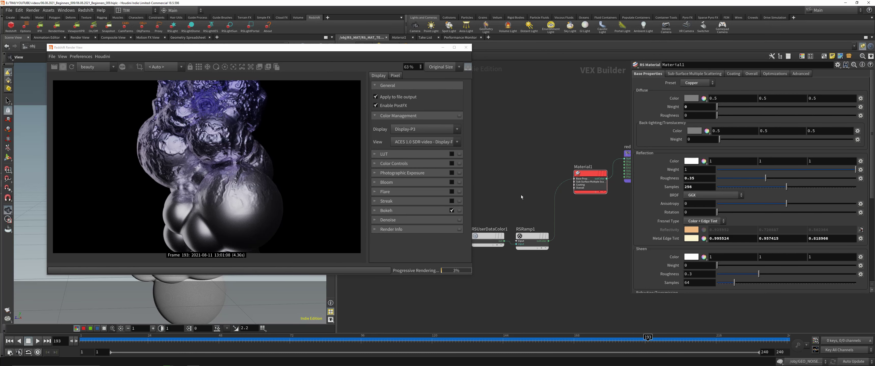
Cut the wire between RSRamp1 and Material1, and delete Material1 from the network
{"action": "left_click", "coordinate": [694, 82]}
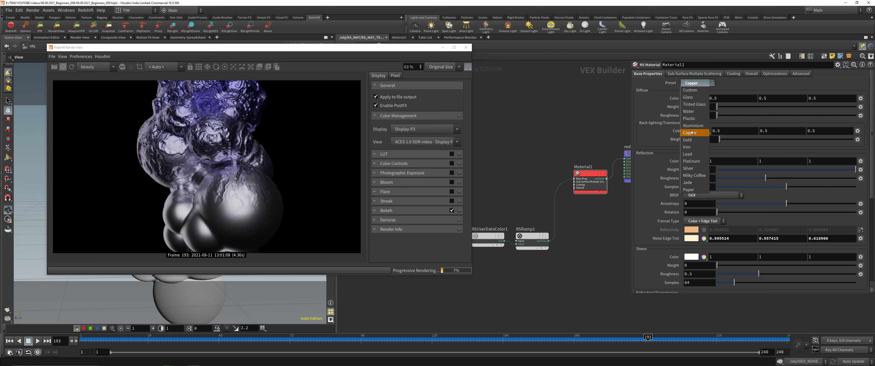
{"action": "key", "text": "y"}
{"action": "left_click_drag", "start_coordinate": [540, 197], "coordinate": [569, 200]}
{"action": "middle_click_drag", "start_coordinate": [569, 198], "coordinate": [542, 199]}
{"action": "left_click", "coordinate": [557, 191]}
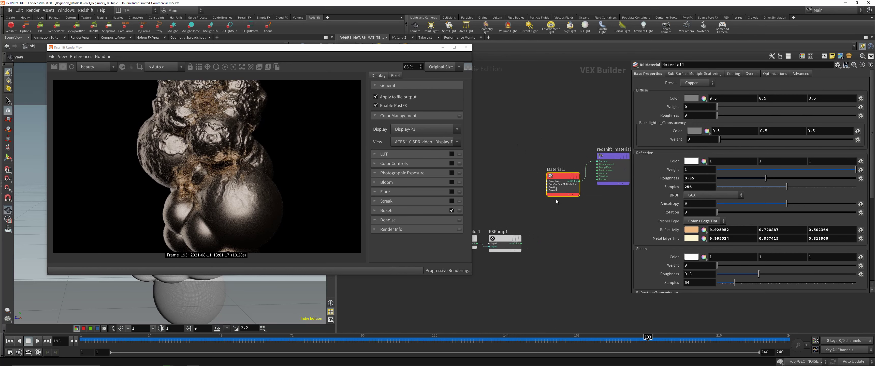
{"action": "key", "text": "Delete"}
{"action": "key", "text": "Tab"}
{"action": "type", "text": "ram"}
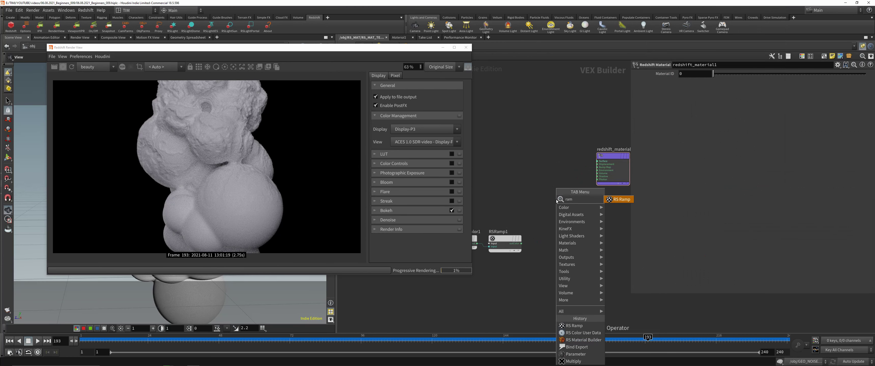
{"action": "left_click_drag", "start_coordinate": [238, 50], "coordinate": [249, 49]}
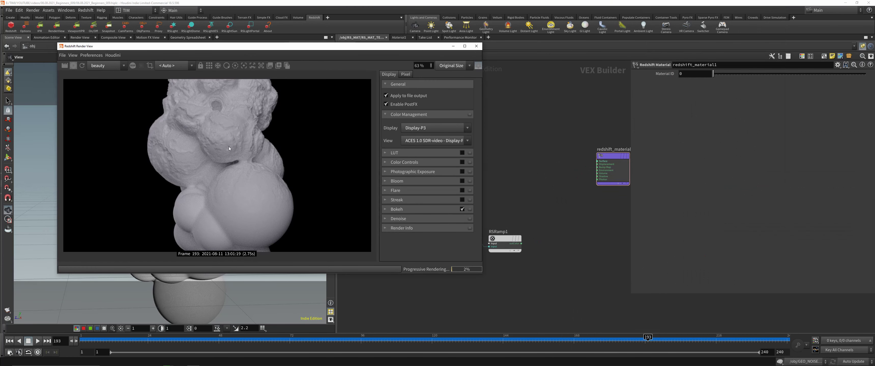
{"action": "middle_click_drag", "start_coordinate": [521, 229], "coordinate": [576, 232]}
{"action": "left_click", "coordinate": [555, 222]}
{"action": "mouse_move", "coordinate": [584, 193]}
{"action": "middle_mouse_down"}
{"action": "mouse_move", "coordinate": [587, 207]}
{"action": "mouse_move", "coordinate": [576, 201]}
{"action": "middle_mouse_up"}
{"action": "scroll", "coordinate": [599, 205], "scroll_direction": "down", "scroll_amount": 1}
{"action": "scroll", "coordinate": [576, 200], "scroll_direction": "up", "scroll_amount": 2}
{"action": "left_click", "coordinate": [539, 232]}
{"action": "middle_click_drag", "start_coordinate": [553, 179], "coordinate": [568, 202]}
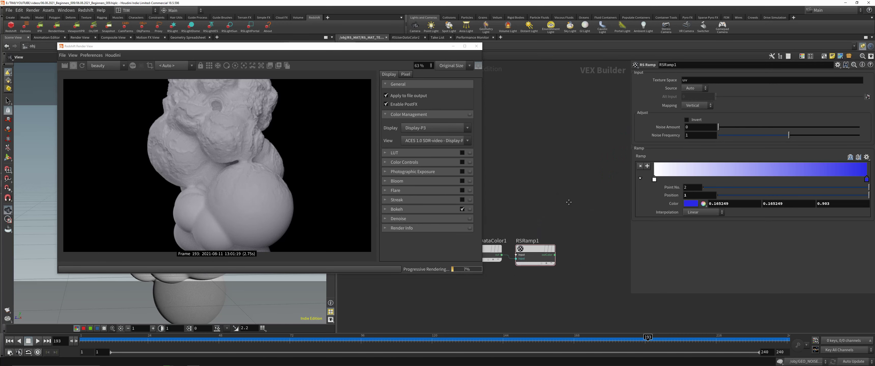
Add an RS Maxon Noise node and connect it directly to redshift_material1's Surface input
{"action": "scroll", "coordinate": [568, 203], "scroll_direction": "down", "scroll_amount": 1}
{"action": "key", "text": "Tab"}
{"action": "type", "text": "max"}
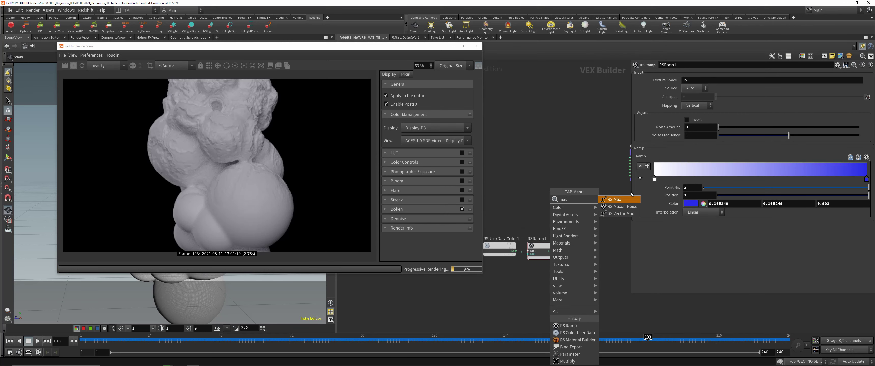
{"action": "left_click", "coordinate": [622, 206]}
{"action": "left_click", "coordinate": [572, 189]}
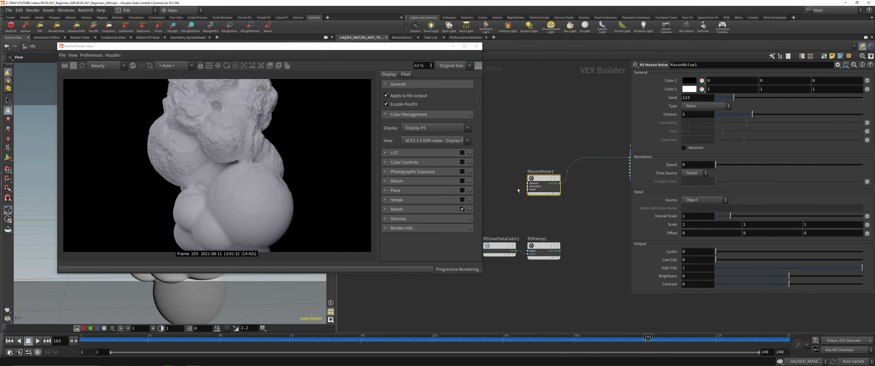
{"action": "left_click_drag", "start_coordinate": [544, 180], "coordinate": [572, 179]}
{"action": "scroll", "coordinate": [552, 153], "scroll_direction": "up", "scroll_amount": 1}
Set MaxonNoise1's type to Luka and its overall scale to 3.5
{"action": "left_click", "coordinate": [706, 106]}
{"action": "left_click", "coordinate": [690, 177]}
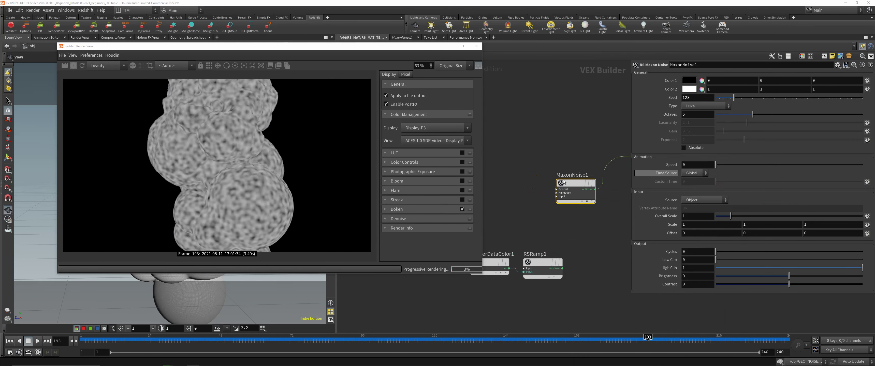
{"action": "left_click_drag", "start_coordinate": [576, 185], "coordinate": [543, 191]}
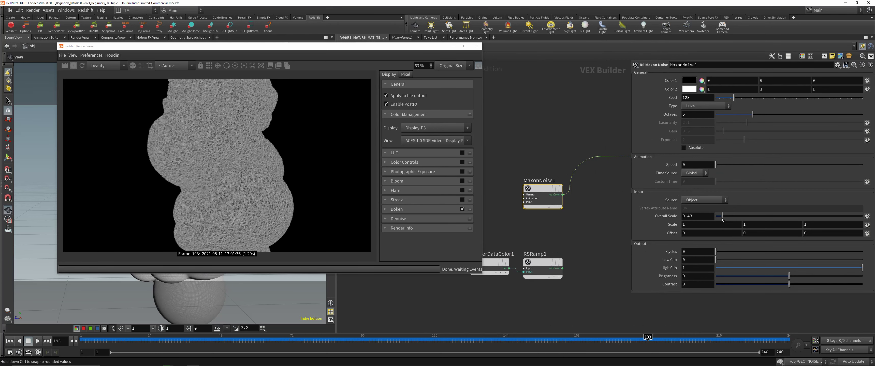
{"action": "left_click_drag", "start_coordinate": [730, 217], "coordinate": [765, 217]}
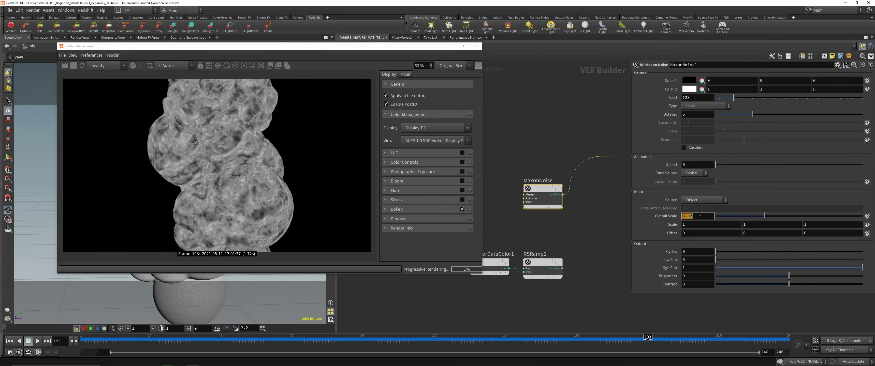
{"action": "scroll", "coordinate": [493, 212], "scroll_direction": "down", "scroll_amount": 1}
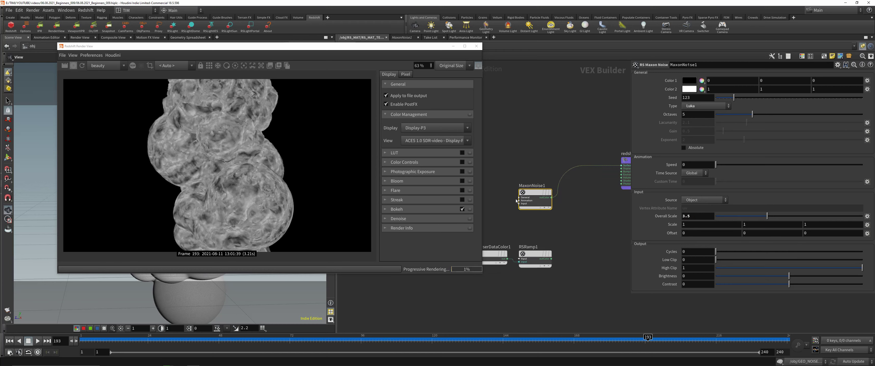
Add an RS Bump Map node fed by MaxonNoise1 and cut the noise's wire to redshift_material1
{"action": "key", "text": "Tab"}
{"action": "type", "text": "bump"}
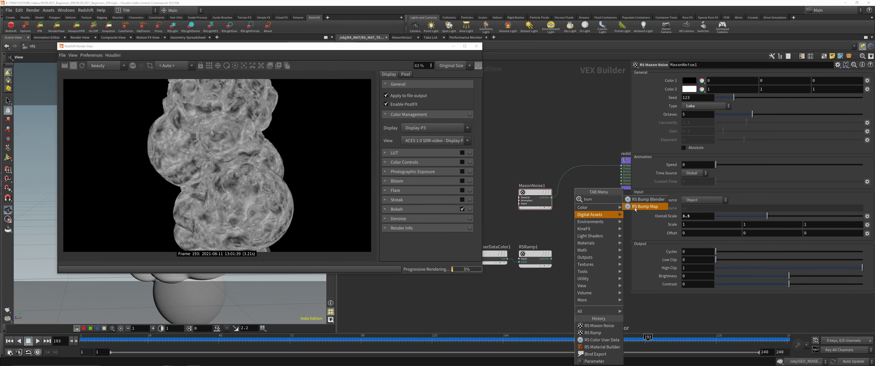
{"action": "left_click", "coordinate": [634, 206]}
{"action": "left_click", "coordinate": [572, 208]}
{"action": "key", "text": "y"}
{"action": "left_click_drag", "start_coordinate": [564, 189], "coordinate": [557, 210]}
{"action": "left_click", "coordinate": [556, 208]}
Rearrange the network so the noise and bump nodes sit below the user data and ramp nodes
{"action": "left_click_drag", "start_coordinate": [561, 237], "coordinate": [518, 152]}
{"action": "scroll", "coordinate": [579, 206], "scroll_direction": "up", "scroll_amount": 1}
{"action": "scroll", "coordinate": [546, 250], "scroll_direction": "down", "scroll_amount": 3}
{"action": "left_click_drag", "start_coordinate": [506, 259], "coordinate": [557, 256]}
Add an RS Material Blender node to the left of redshift_material1
{"action": "scroll", "coordinate": [544, 213], "scroll_direction": "up", "scroll_amount": 1}
{"action": "key", "text": "Tab"}
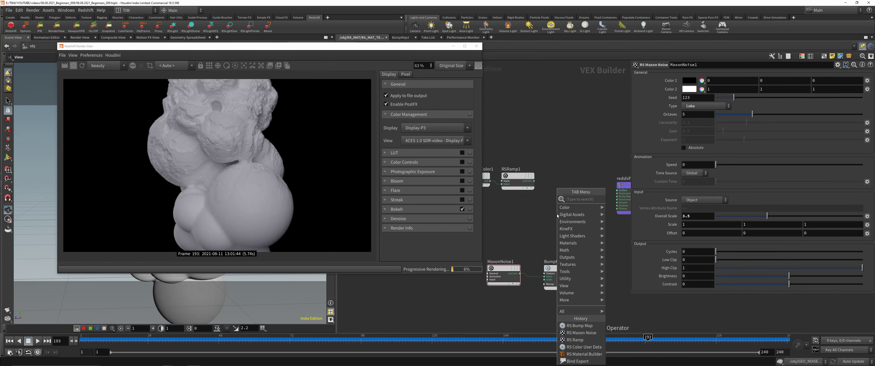
{"action": "type", "text": "rsmat"}
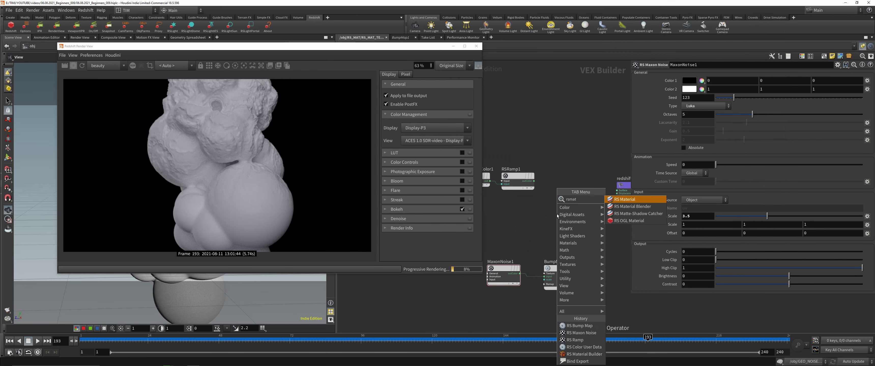
{"action": "left_click", "coordinate": [618, 207]}
{"action": "left_click", "coordinate": [566, 219]}
{"action": "scroll", "coordinate": [561, 207], "scroll_direction": "down", "scroll_amount": 3}
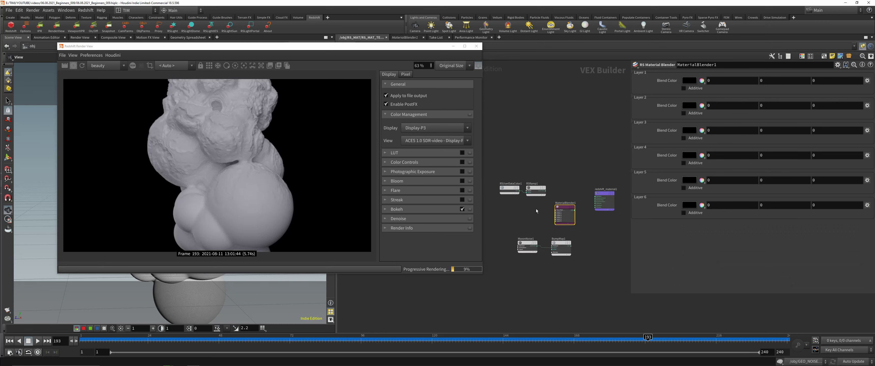
Add an RS Material node beside the material blender and duplicate it to get a second material
{"action": "scroll", "coordinate": [536, 211], "scroll_direction": "up", "scroll_amount": 1}
{"action": "key", "text": "Tab"}
{"action": "type", "text": "rs"}
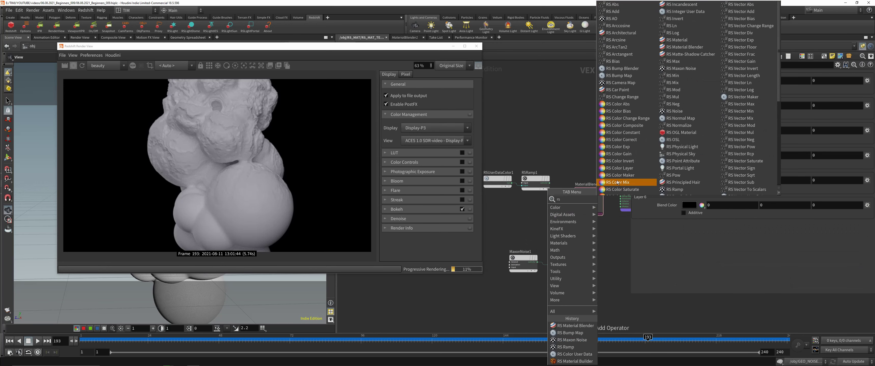
{"action": "type", "text": "mat"}
{"action": "left_click", "coordinate": [618, 199]}
{"action": "left_click", "coordinate": [535, 216]}
{"action": "key", "text": "ctrl+c"}
{"action": "key", "text": "ctrl+v"}
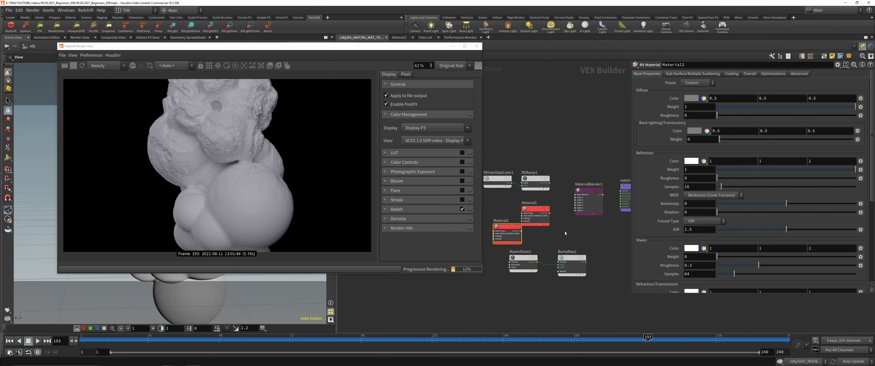
Wire Material1 into the material blender's baseColor, then spread the ramp, bump and Material2 nodes apart around the blender
{"action": "scroll", "coordinate": [561, 206], "scroll_direction": "up", "scroll_amount": 2}
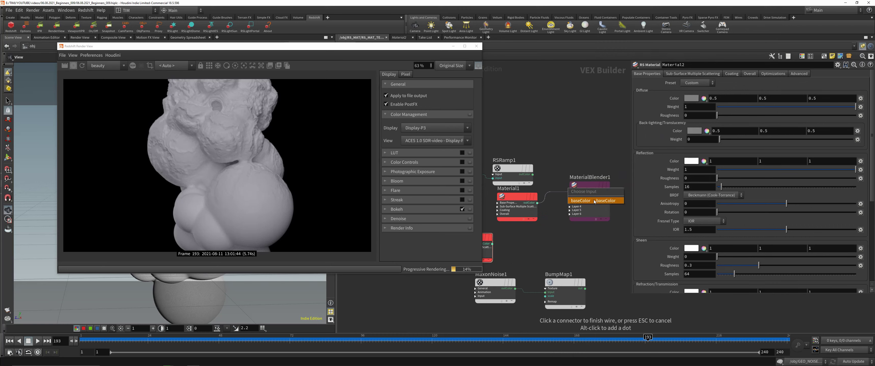
{"action": "scroll", "coordinate": [544, 188], "scroll_direction": "down", "scroll_amount": 2}
{"action": "left_click", "coordinate": [526, 178]}
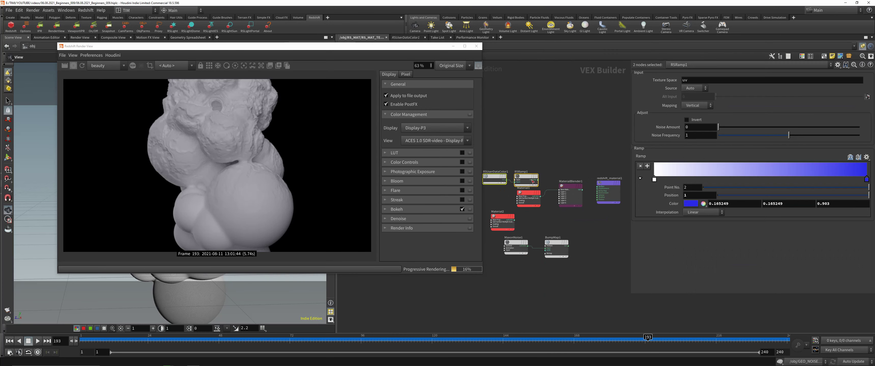
{"action": "left_click_drag", "start_coordinate": [525, 178], "coordinate": [524, 146]}
{"action": "left_click_drag", "start_coordinate": [506, 218], "coordinate": [609, 228]}
{"action": "left_click_drag", "start_coordinate": [501, 270], "coordinate": [501, 242]}
{"action": "middle_click_drag", "start_coordinate": [534, 231], "coordinate": [566, 220]}
Connect BumpMap1's output to the bump input in Material1's Overall group
{"action": "left_click", "coordinate": [536, 236]}
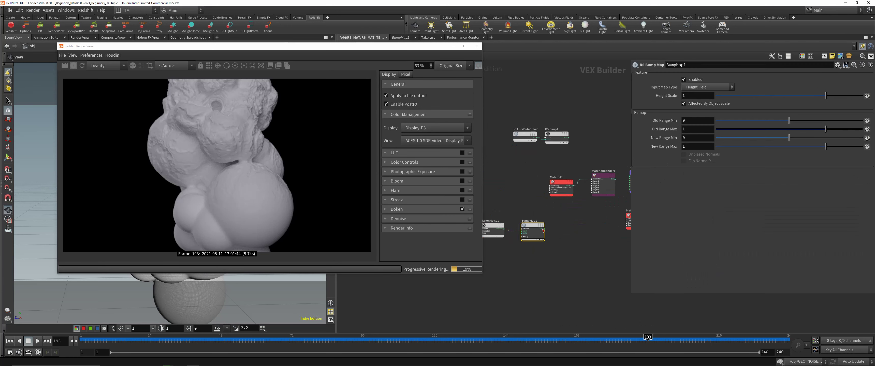
{"action": "left_click", "coordinate": [545, 229]}
{"action": "left_click", "coordinate": [551, 192]}
{"action": "left_click", "coordinate": [561, 231]}
Make room beside RSUserDataColor1 and insert a new RS Ramp node between it and RSRamp1
{"action": "left_click_drag", "start_coordinate": [518, 136], "coordinate": [485, 142]}
{"action": "key", "text": "Tab"}
{"action": "type", "text": "ra"}
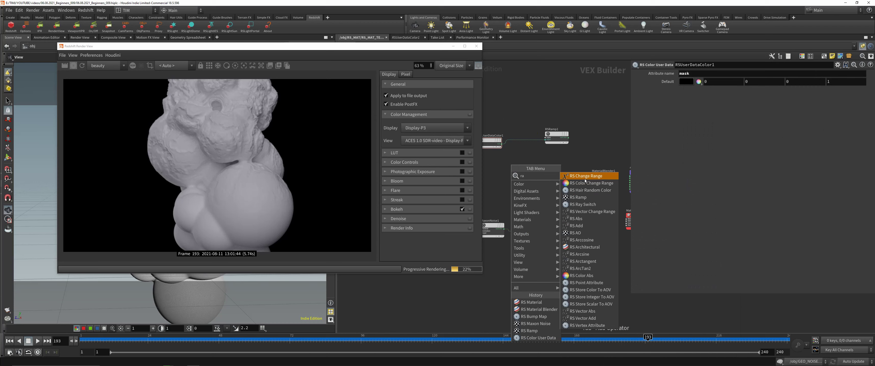
{"action": "left_click", "coordinate": [584, 197]}
{"action": "left_click", "coordinate": [530, 147]}
Wire RSRamp2's output into the blendColor1 input of Layer 1 on the material blender
{"action": "left_click", "coordinate": [544, 142]}
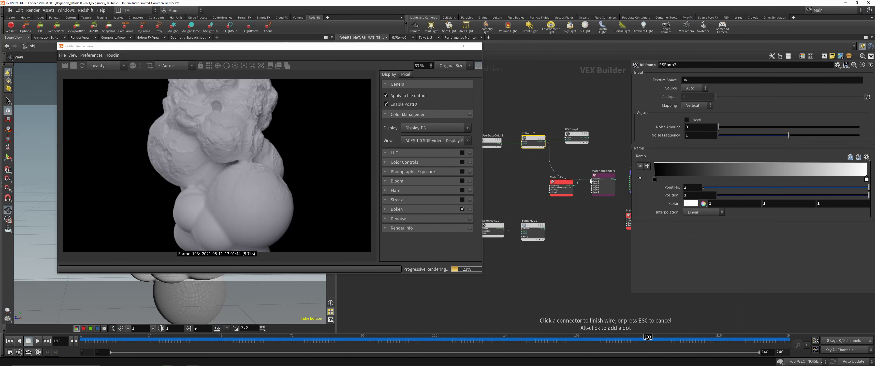
{"action": "scroll", "coordinate": [591, 181], "scroll_direction": "up", "scroll_amount": 4}
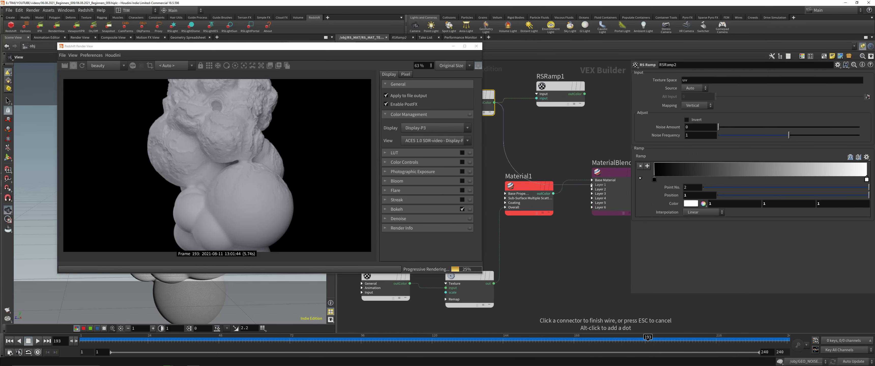
{"action": "left_click", "coordinate": [592, 187]}
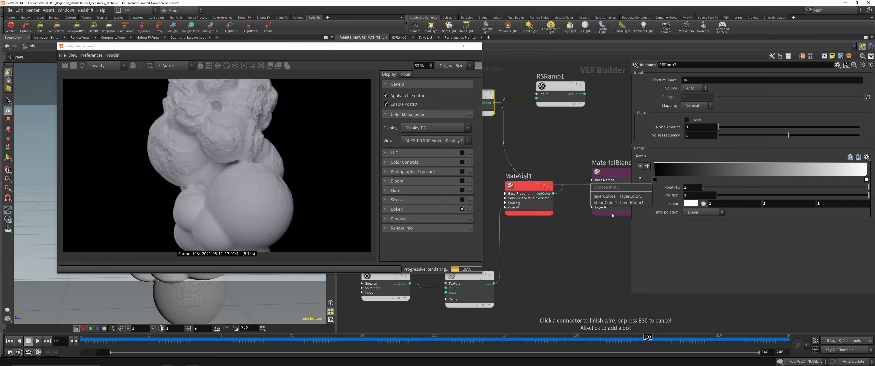
{"action": "left_click", "coordinate": [613, 203]}
{"action": "scroll", "coordinate": [613, 204], "scroll_direction": "down", "scroll_amount": 3}
Connect Material2's outColor to the layerColor1 input of the material blender
{"action": "scroll", "coordinate": [638, 223], "scroll_direction": "up", "scroll_amount": 4}
{"action": "middle_click_drag", "start_coordinate": [639, 223], "coordinate": [677, 214]}
{"action": "left_click", "coordinate": [583, 228]}
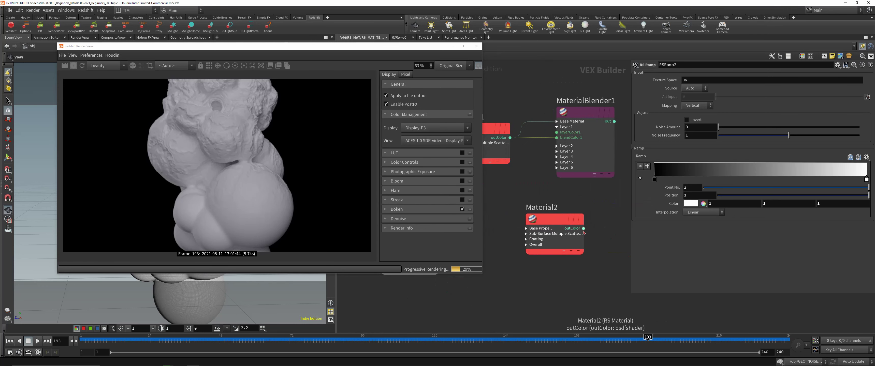
{"action": "left_click", "coordinate": [556, 132]}
{"action": "scroll", "coordinate": [557, 153], "scroll_direction": "down", "scroll_amount": 3}
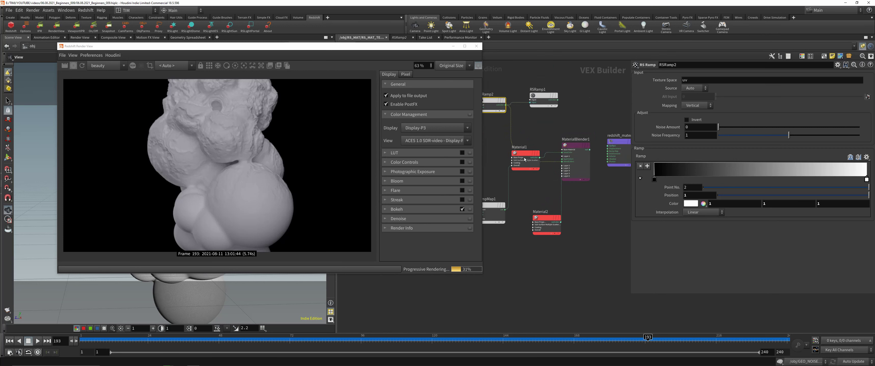
Place the noise and bump nodes level with Material1 and the user data and RSRamp2 nodes beneath them
{"action": "scroll", "coordinate": [522, 135], "scroll_direction": "down", "scroll_amount": 3}
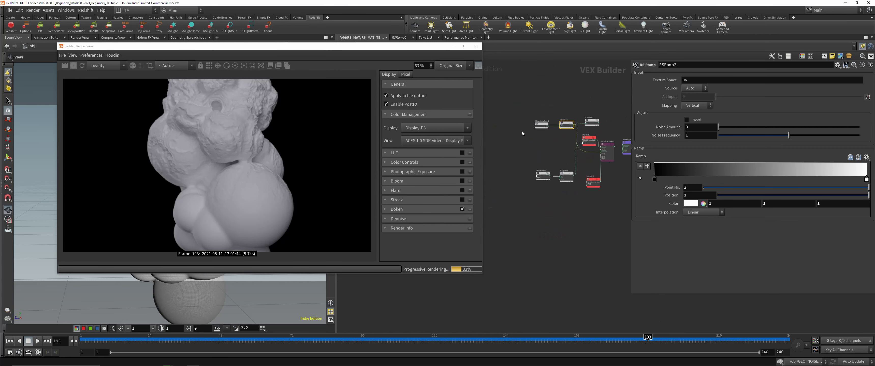
{"action": "left_click_drag", "start_coordinate": [523, 134], "coordinate": [561, 220]}
{"action": "left_click_drag", "start_coordinate": [515, 199], "coordinate": [543, 151]}
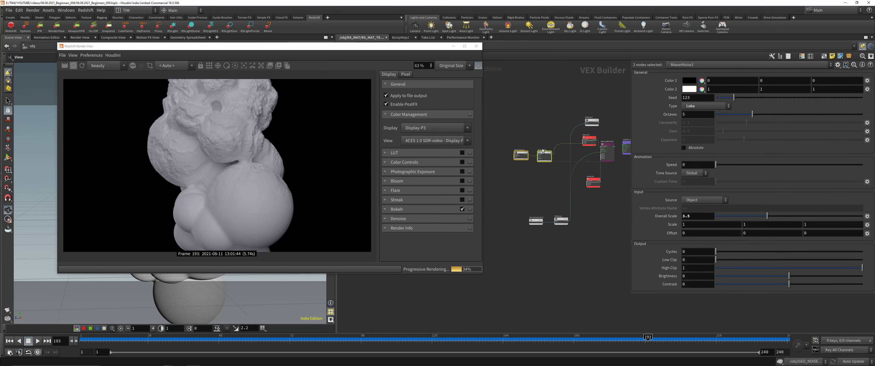
{"action": "scroll", "coordinate": [538, 135], "scroll_direction": "up", "scroll_amount": 3}
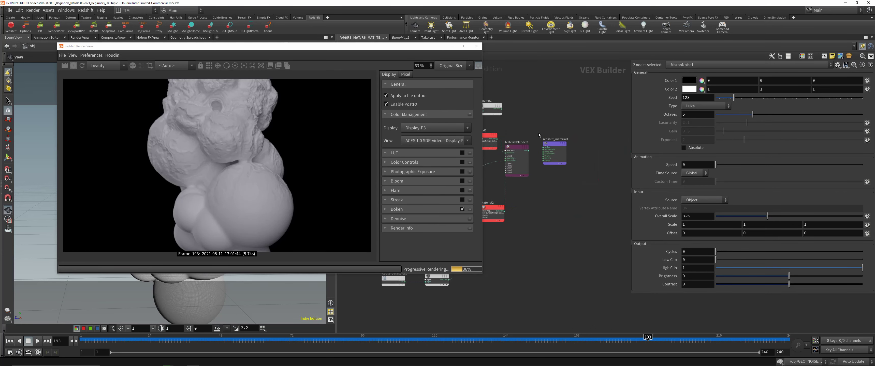
Wire MaterialBlender1's output into redshift_material1 and move the user data and RSRamp2 nodes closer to the materials
{"action": "left_click", "coordinate": [539, 135]}
{"action": "scroll", "coordinate": [535, 143], "scroll_direction": "up", "scroll_amount": 3}
{"action": "left_click_drag", "start_coordinate": [523, 158], "coordinate": [584, 155]}
{"action": "scroll", "coordinate": [585, 155], "scroll_direction": "down", "scroll_amount": 3}
{"action": "middle_click_drag", "start_coordinate": [574, 158], "coordinate": [628, 135]}
{"action": "scroll", "coordinate": [625, 146], "scroll_direction": "down", "scroll_amount": 4}
{"action": "left_click_drag", "start_coordinate": [514, 264], "coordinate": [560, 205]}
{"action": "scroll", "coordinate": [525, 151], "scroll_direction": "up", "scroll_amount": 2}
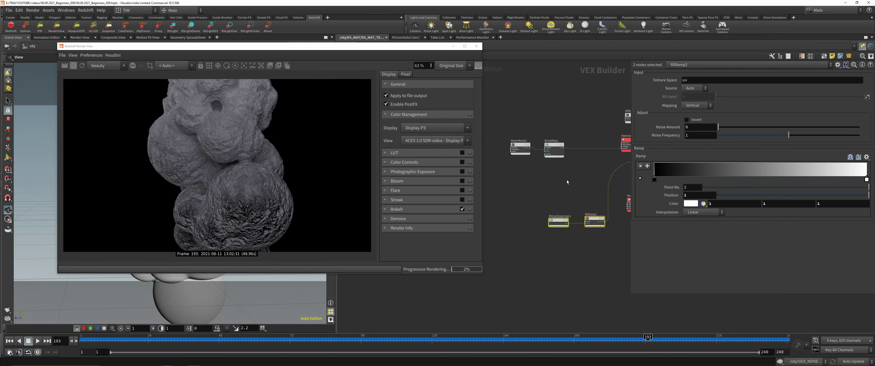
Reverse RSRamp2 so its gradient runs from white to black
{"action": "left_click", "coordinate": [548, 150]}
{"action": "middle_click_drag", "start_coordinate": [613, 165], "coordinate": [555, 162]}
{"action": "scroll", "coordinate": [586, 177], "scroll_direction": "up", "scroll_amount": 2}
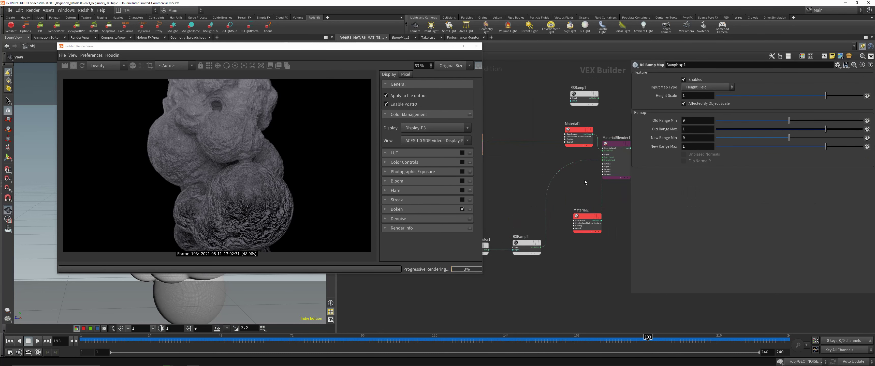
{"action": "scroll", "coordinate": [534, 120], "scroll_direction": "up", "scroll_amount": 2}
{"action": "left_click", "coordinate": [524, 250]}
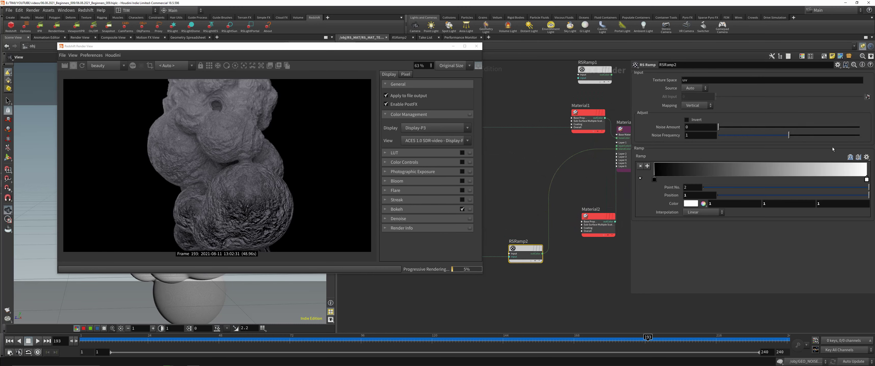
{"action": "left_click", "coordinate": [850, 158]}
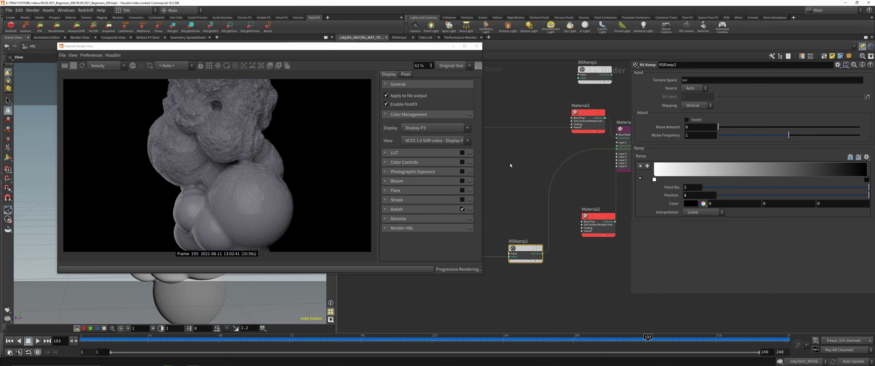
Set BumpMap1's height scale to 0.0025
{"action": "scroll", "coordinate": [573, 163], "scroll_direction": "down", "scroll_amount": 2}
{"action": "left_click_drag", "start_coordinate": [525, 147], "coordinate": [526, 147]}
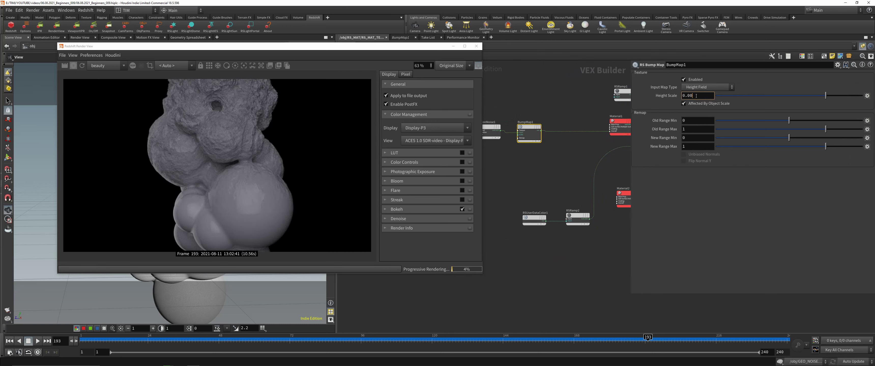
{"action": "key", "text": "Return"}
Enlarge the render preview and restrict rendering to a region over the upper rock to inspect the bump detail
{"action": "scroll", "coordinate": [234, 99], "scroll_direction": "up", "scroll_amount": 3}
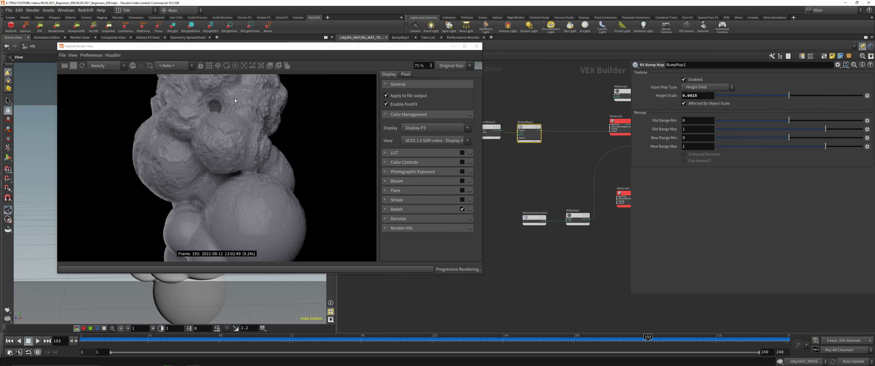
{"action": "left_click", "coordinate": [244, 68]}
{"action": "left_click", "coordinate": [243, 68]}
{"action": "scroll", "coordinate": [248, 106], "scroll_direction": "up", "scroll_amount": 3}
{"action": "left_click", "coordinate": [150, 66]}
{"action": "scroll", "coordinate": [260, 158], "scroll_direction": "down", "scroll_amount": 5}
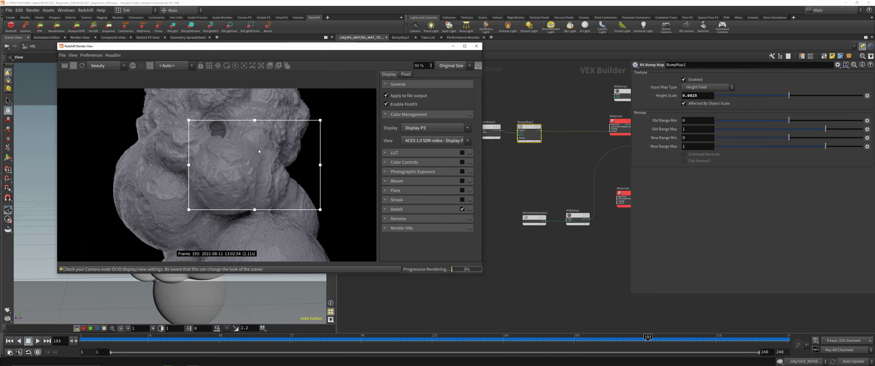
Set BumpMap1's height scale to 0.005 and reconnect its output to Material1's bump_input
{"action": "left_click", "coordinate": [704, 96]}
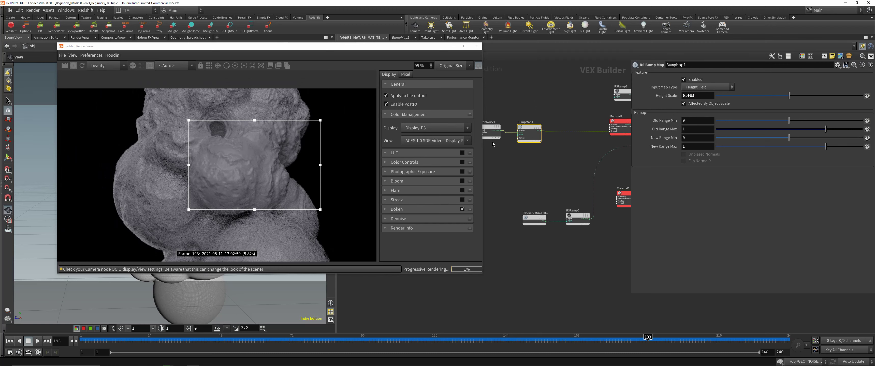
{"action": "scroll", "coordinate": [536, 128], "scroll_direction": "up", "scroll_amount": 2}
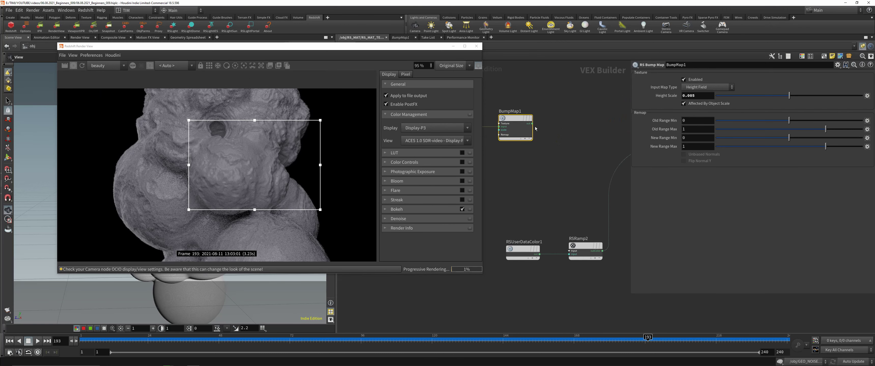
{"action": "middle_click_drag", "start_coordinate": [601, 126], "coordinate": [527, 127]}
{"action": "left_click", "coordinate": [557, 127]}
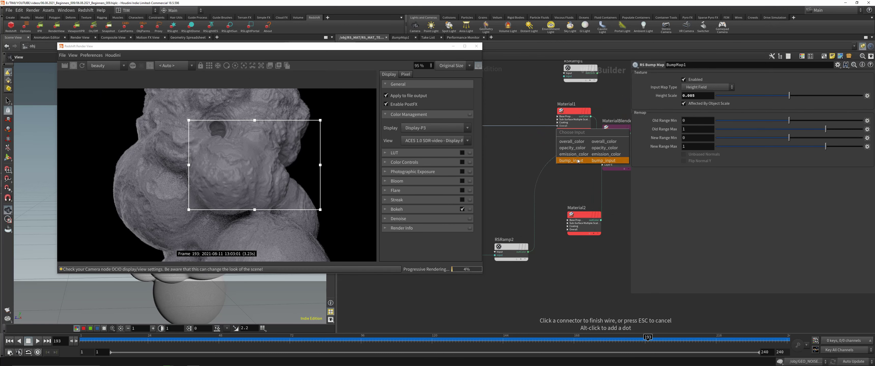
{"action": "left_click", "coordinate": [578, 161]}
Turn off the render region and fit the whole rock in the render preview
{"action": "left_click", "coordinate": [73, 55]}
{"action": "left_click", "coordinate": [105, 168]}
{"action": "key", "text": "f"}
{"action": "key", "text": "r"}
{"action": "scroll", "coordinate": [294, 151], "scroll_direction": "down", "scroll_amount": 3}
{"action": "scroll", "coordinate": [294, 151], "scroll_direction": "up", "scroll_amount": 2}
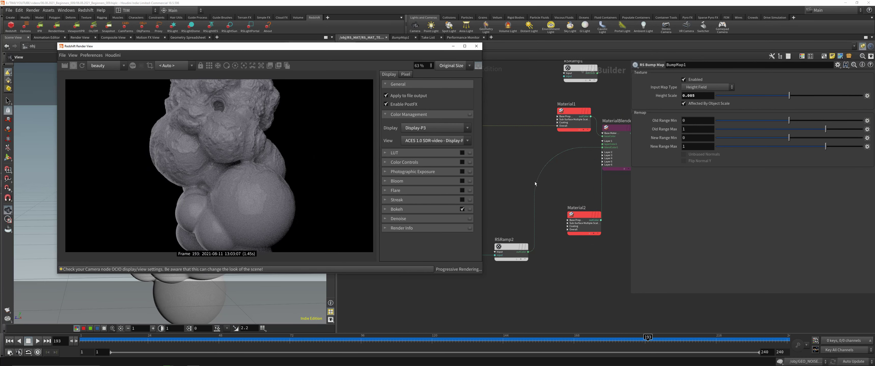
Line up Material2 beneath Material1 and bring the user data and RSRamp2 nodes level with it
{"action": "middle_click_drag", "start_coordinate": [558, 171], "coordinate": [534, 175]}
{"action": "left_click_drag", "start_coordinate": [562, 220], "coordinate": [552, 204]}
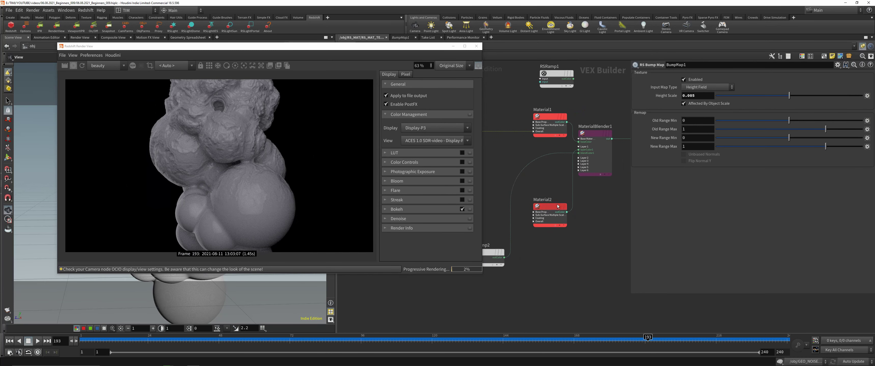
{"action": "scroll", "coordinate": [540, 251], "scroll_direction": "down", "scroll_amount": 3}
{"action": "middle_click_drag", "start_coordinate": [537, 267], "coordinate": [597, 235]}
{"action": "left_click_drag", "start_coordinate": [596, 236], "coordinate": [545, 182]}
{"action": "left_click", "coordinate": [588, 193]}
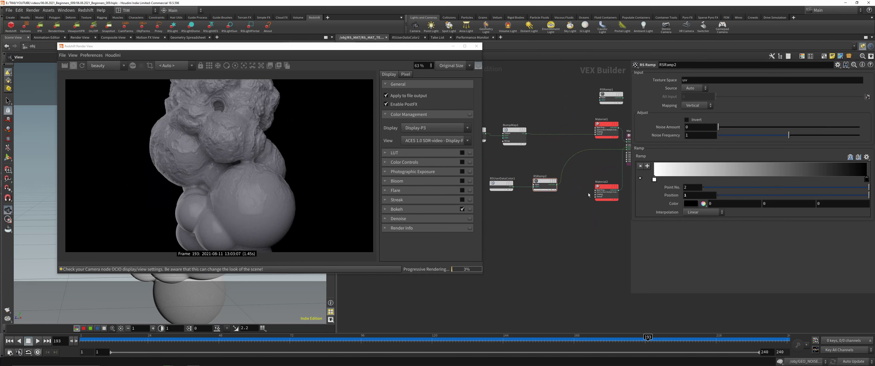
Set Material2's diffuse color to orange (1, 0.5, 0)
{"action": "middle_click_drag", "start_coordinate": [588, 193], "coordinate": [526, 200]}
{"action": "scroll", "coordinate": [591, 144], "scroll_direction": "up", "scroll_amount": 1}
{"action": "left_click", "coordinate": [579, 167]}
{"action": "scroll", "coordinate": [556, 203], "scroll_direction": "up", "scroll_amount": 1}
{"action": "left_click", "coordinate": [533, 213]}
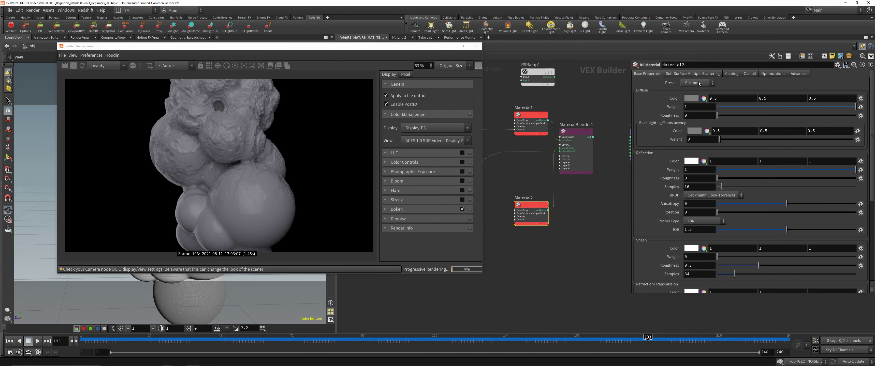
{"action": "left_click", "coordinate": [697, 83]}
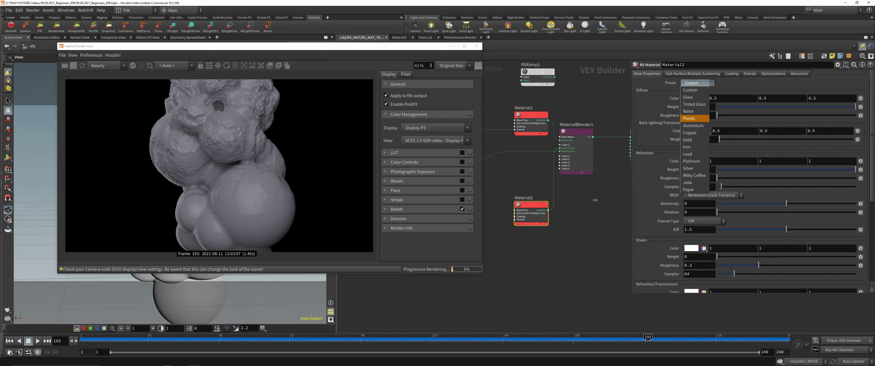
{"action": "left_click", "coordinate": [689, 104]}
{"action": "left_click", "coordinate": [691, 100]}
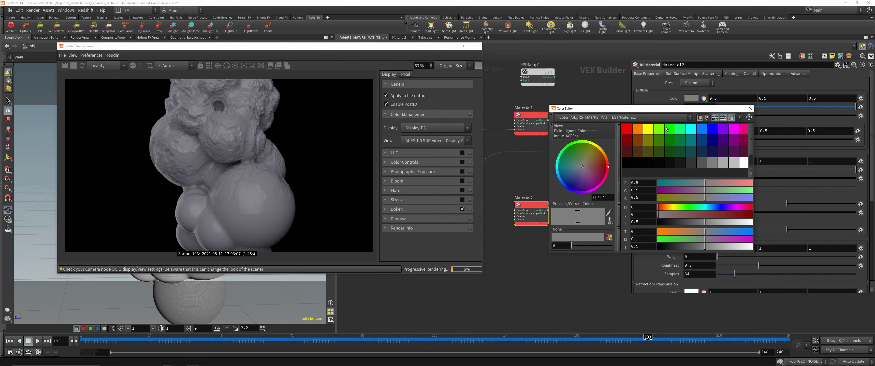
{"action": "left_click", "coordinate": [638, 133]}
{"action": "left_click_drag", "start_coordinate": [648, 105], "coordinate": [653, 91]}
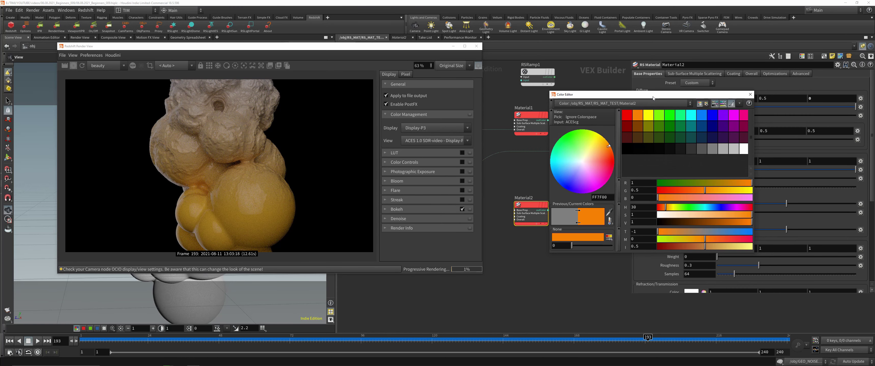
{"action": "left_click", "coordinate": [750, 95]}
Set Material1's diffuse color to blue (0, 0.5, 1)
{"action": "left_click", "coordinate": [528, 115]}
{"action": "left_click", "coordinate": [691, 99]}
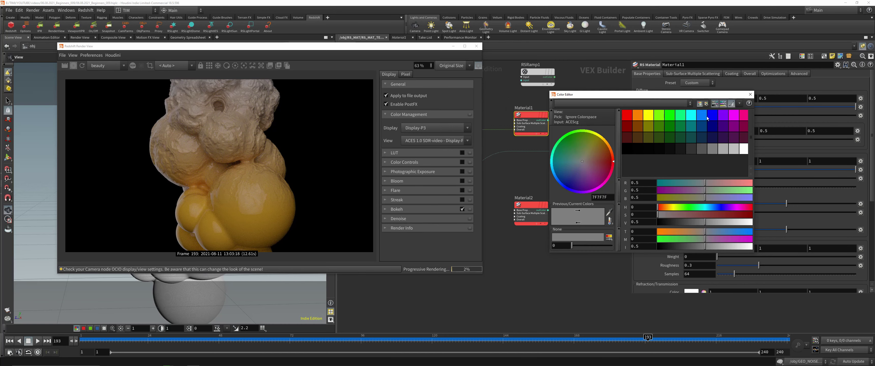
{"action": "left_click", "coordinate": [705, 115]}
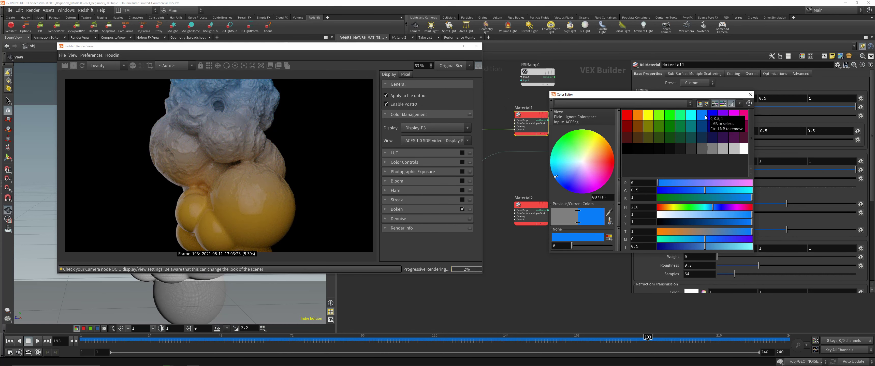
{"action": "left_click", "coordinate": [751, 96]}
Apply the Glass preset to Material2 and set its reflection roughness to 0.25
{"action": "middle_click_drag", "start_coordinate": [532, 153], "coordinate": [609, 158]}
{"action": "scroll", "coordinate": [609, 159], "scroll_direction": "down", "scroll_amount": 1}
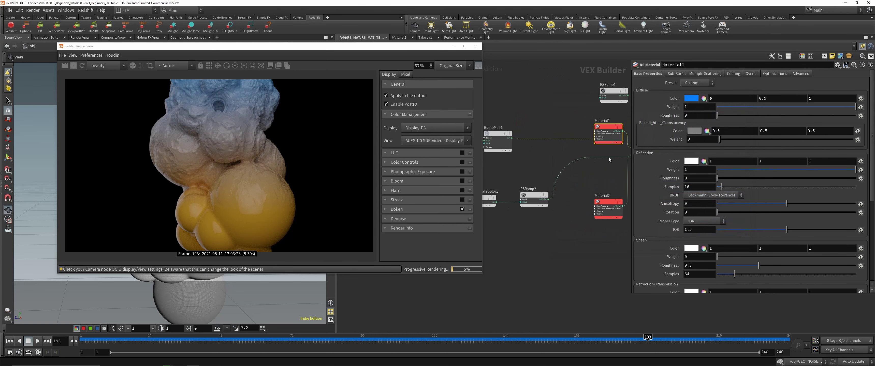
{"action": "middle_click_drag", "start_coordinate": [595, 202], "coordinate": [562, 203]}
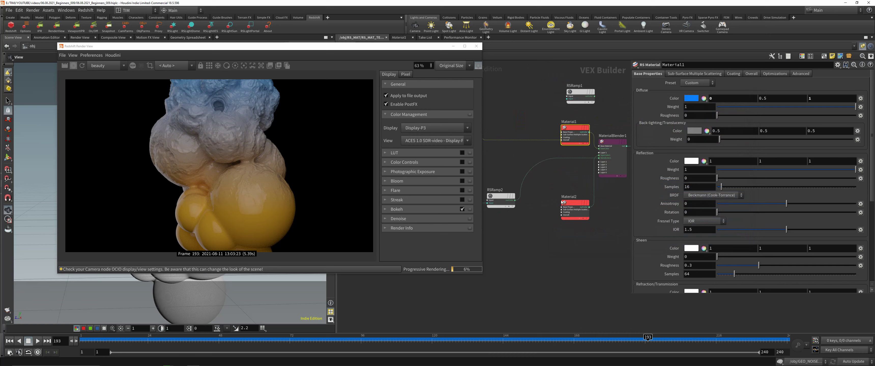
{"action": "left_click", "coordinate": [573, 217]}
{"action": "left_click", "coordinate": [694, 83]}
{"action": "left_click", "coordinate": [692, 98]}
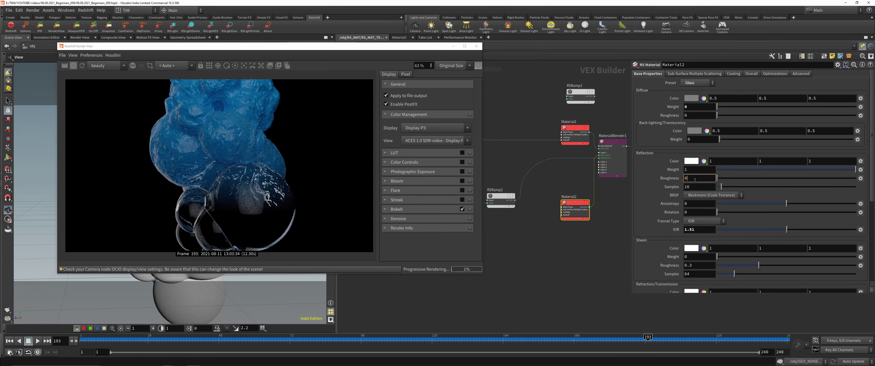
{"action": "key", "text": "Return"}
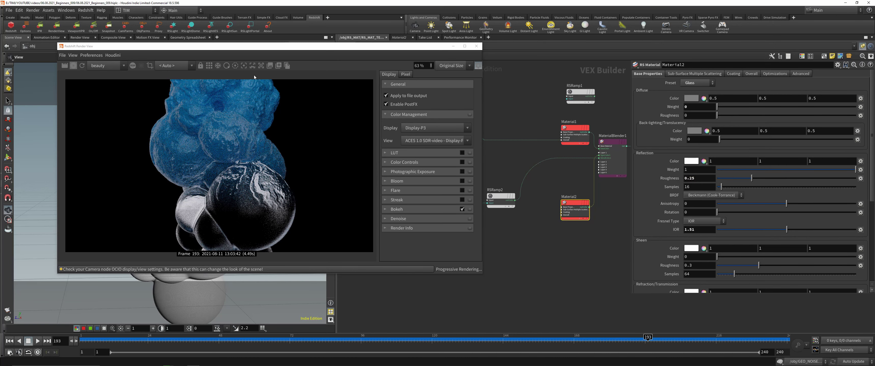
Pull the camera back to frame the whole rock and examine the blue and glass materials in the Redshift render
{"action": "left_click_drag", "start_coordinate": [265, 46], "coordinate": [582, 36]}
{"action": "scroll", "coordinate": [210, 178], "scroll_direction": "down", "scroll_amount": 4}
{"action": "left_click_drag", "start_coordinate": [211, 178], "coordinate": [194, 185]}
{"action": "middle_click_drag", "start_coordinate": [194, 185], "coordinate": [190, 200]}
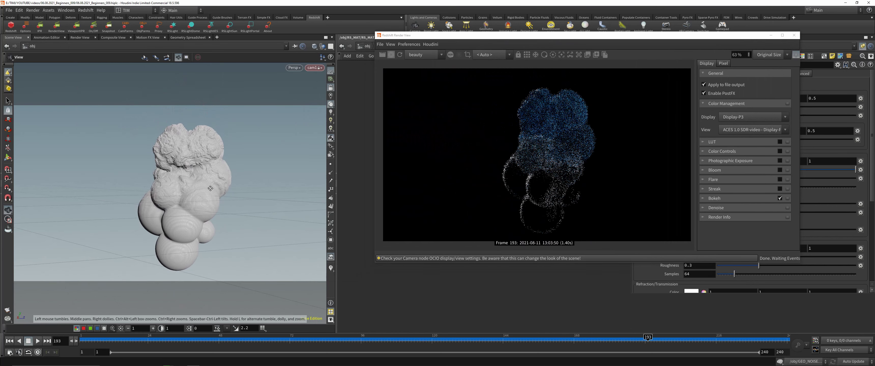
{"action": "left_click", "coordinate": [536, 56]}
{"action": "left_click", "coordinate": [536, 56]}
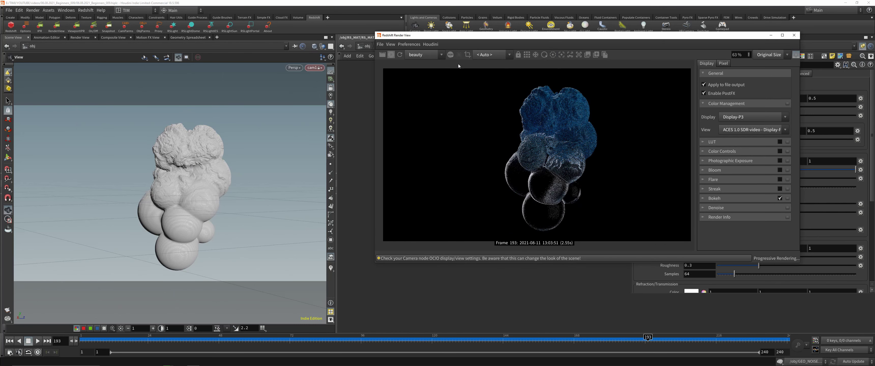
{"action": "left_click", "coordinate": [391, 44]}
{"action": "left_click", "coordinate": [418, 156]}
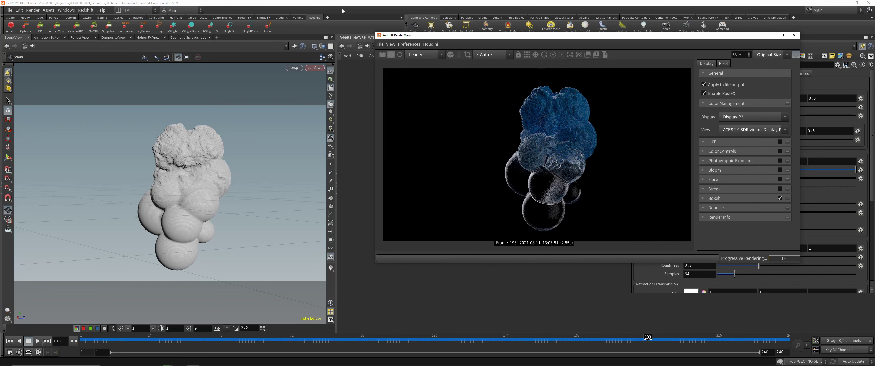
{"action": "left_click_drag", "start_coordinate": [376, 32], "coordinate": [359, 0]}
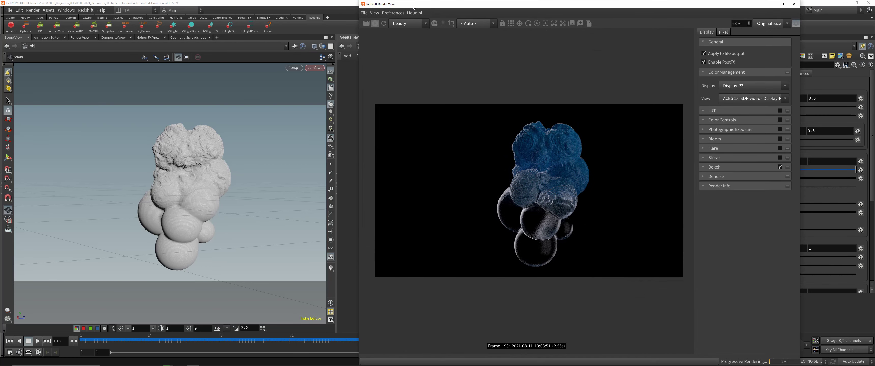
{"action": "left_click_drag", "start_coordinate": [458, 3], "coordinate": [163, 11]}
{"action": "scroll", "coordinate": [246, 131], "scroll_direction": "up", "scroll_amount": 1}
{"action": "scroll", "coordinate": [246, 132], "scroll_direction": "up", "scroll_amount": 2}
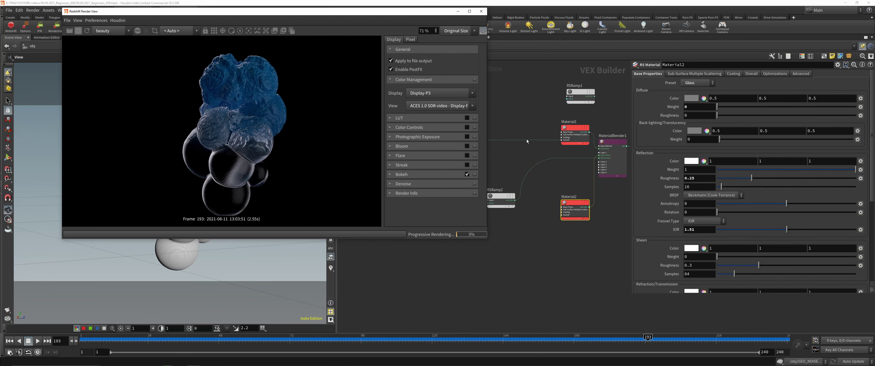
Set Material1's diffuse color to white (1, 1, 1)
{"action": "left_click_drag", "start_coordinate": [597, 147], "coordinate": [598, 147]}
{"action": "left_click", "coordinate": [692, 99]}
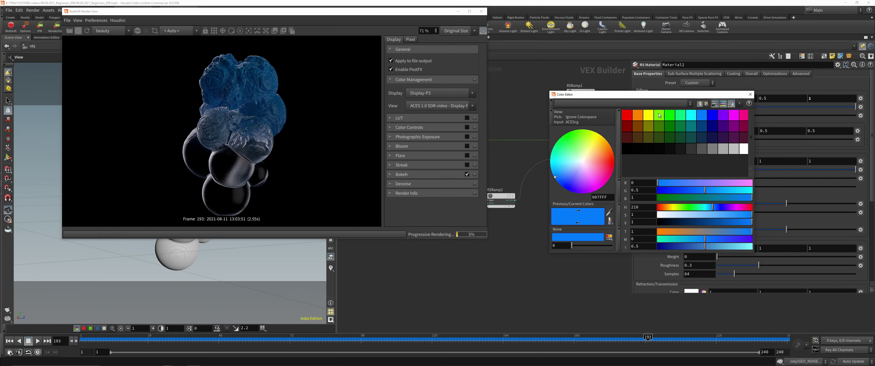
{"action": "left_click", "coordinate": [638, 119]}
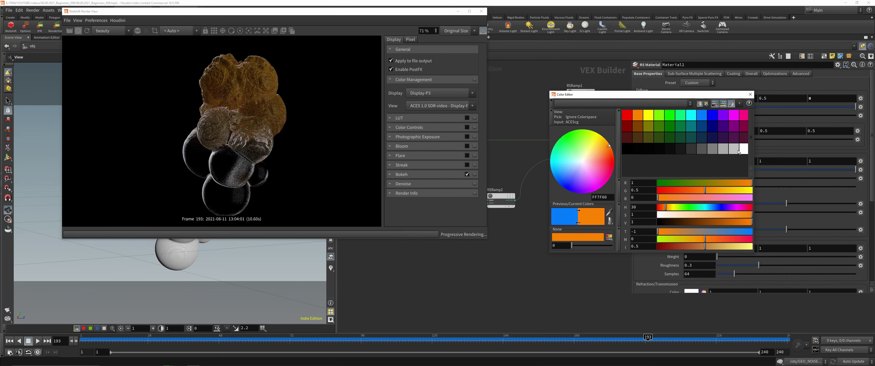
{"action": "left_click", "coordinate": [715, 152]}
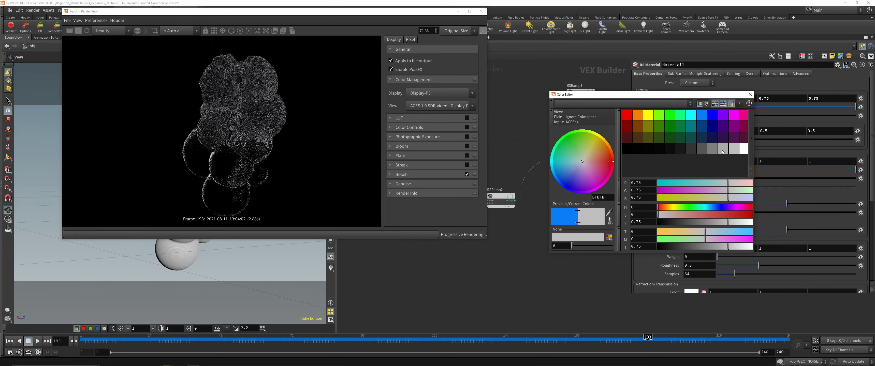
{"action": "left_click", "coordinate": [744, 150]}
{"action": "left_click", "coordinate": [750, 94]}
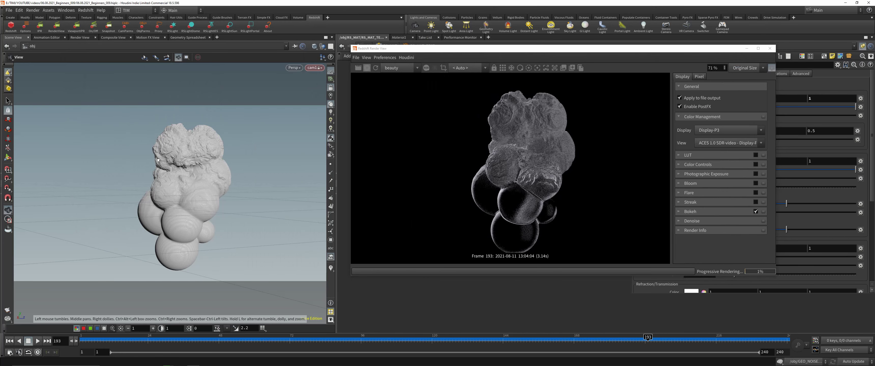
View the rock from another side and examine the transition between the white and glass materials in the render
{"action": "left_click_drag", "start_coordinate": [238, 163], "coordinate": [260, 160]}
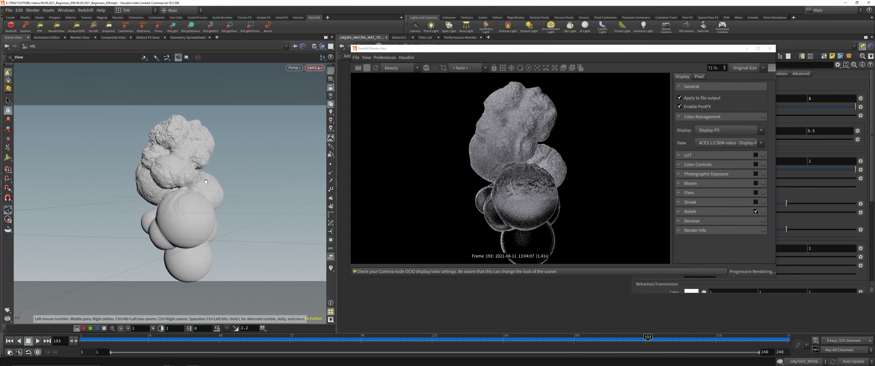
{"action": "mouse_move", "coordinate": [244, 172]}
{"action": "middle_mouse_down"}
{"action": "mouse_move", "coordinate": [256, 161]}
{"action": "mouse_move", "coordinate": [244, 166]}
{"action": "middle_mouse_up"}
{"action": "scroll", "coordinate": [256, 160], "scroll_direction": "down", "scroll_amount": 2}
{"action": "left_click_drag", "start_coordinate": [497, 49], "coordinate": [396, 44]}
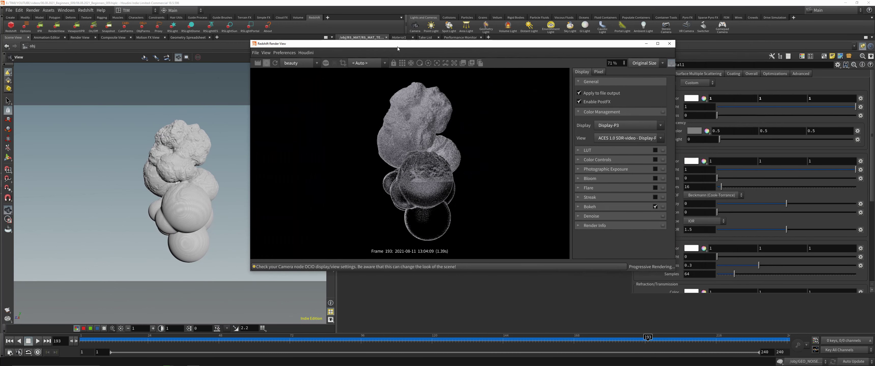
{"action": "scroll", "coordinate": [435, 220], "scroll_direction": "up", "scroll_amount": 1}
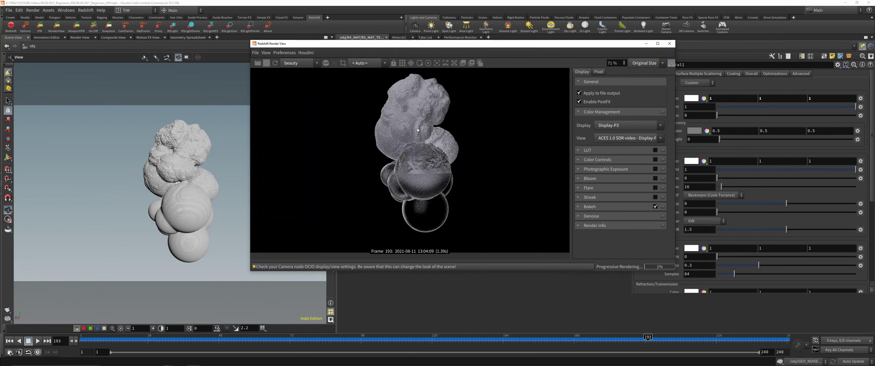
{"action": "scroll", "coordinate": [422, 121], "scroll_direction": "down", "scroll_amount": 2}
{"action": "scroll", "coordinate": [436, 128], "scroll_direction": "up", "scroll_amount": 1}
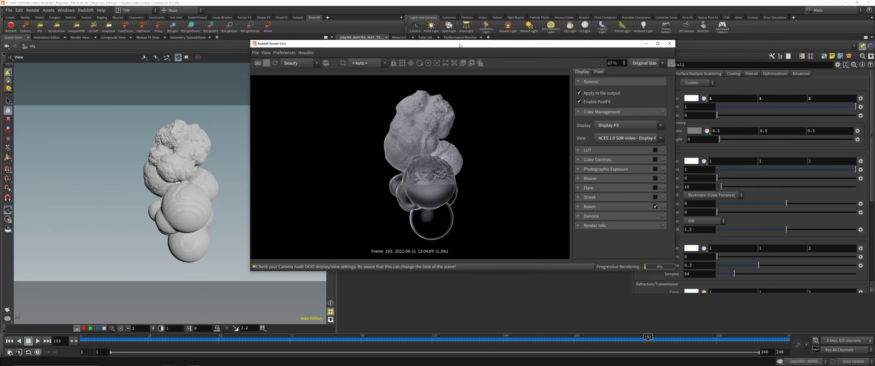
Frame a close-up of the rock and glass spheres and set the camera's focus distance from the render
{"action": "left_click_drag", "start_coordinate": [382, 44], "coordinate": [476, 49]}
{"action": "scroll", "coordinate": [196, 180], "scroll_direction": "up", "scroll_amount": 5}
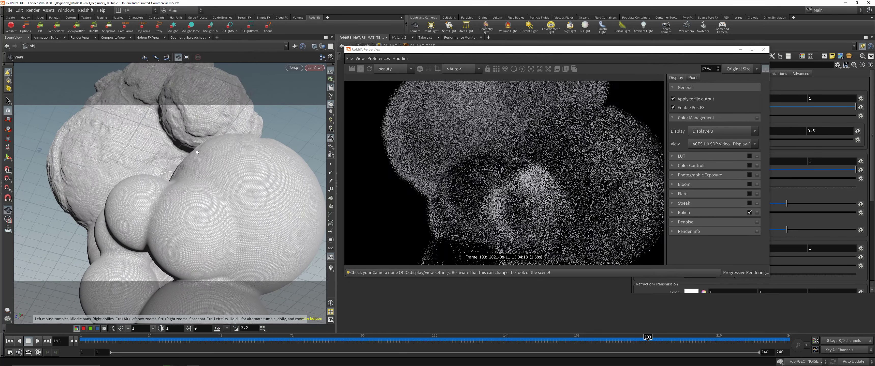
{"action": "scroll", "coordinate": [196, 179], "scroll_direction": "down", "scroll_amount": 1}
{"action": "left_click", "coordinate": [531, 69]}
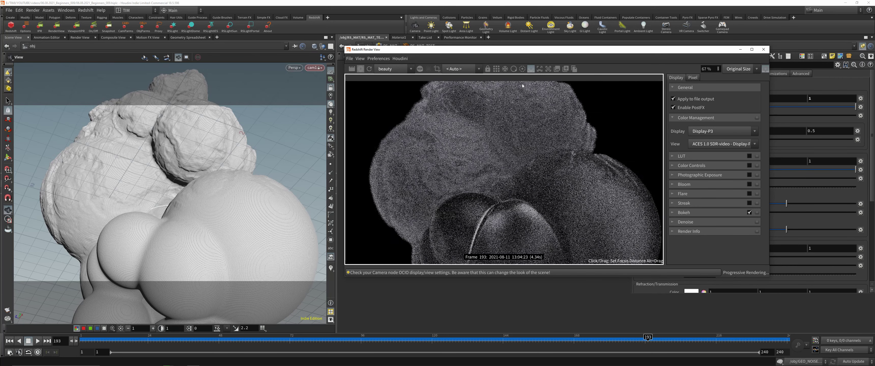
{"action": "left_click_drag", "start_coordinate": [535, 49], "coordinate": [276, 45]}
{"action": "scroll", "coordinate": [267, 170], "scroll_direction": "down", "scroll_amount": 1}
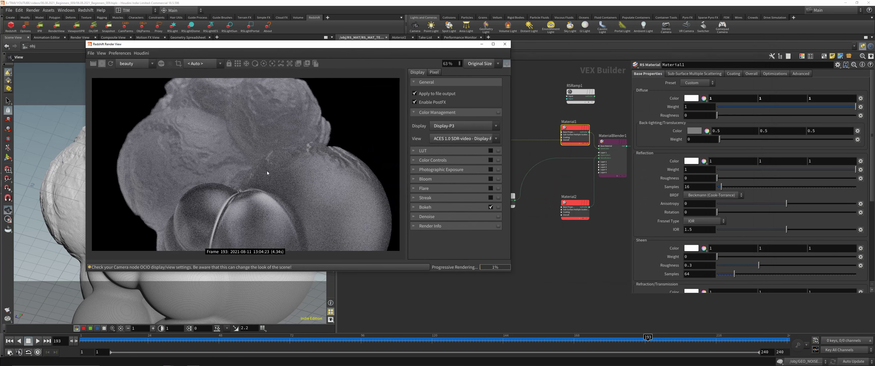
Check cam1's Redshift depth-of-field settings at the object level
{"action": "key", "text": "u"}
{"action": "key", "text": "u"}
{"action": "left_click", "coordinate": [525, 183]}
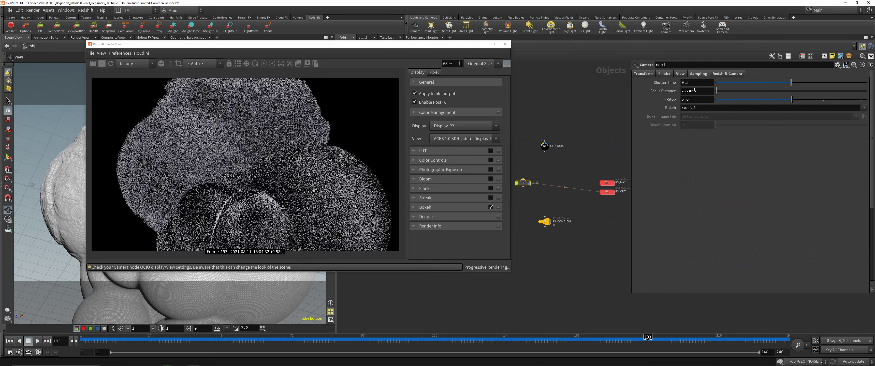
{"action": "left_click", "coordinate": [719, 74]}
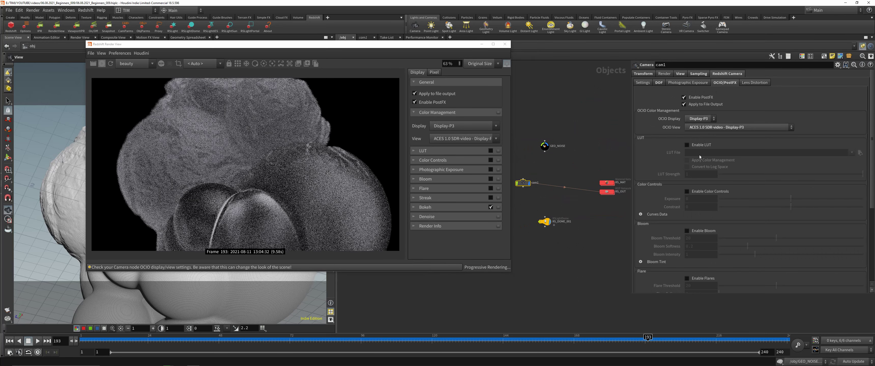
{"action": "left_click", "coordinate": [659, 83]}
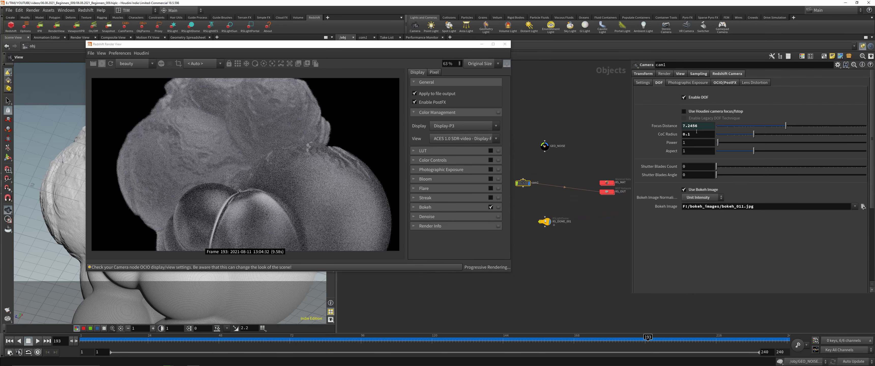
Return to the RS_MAT network and set Material1's diffuse color to pale blue (0.488, 0.615147, 1)
{"action": "double_click", "coordinate": [607, 183]}
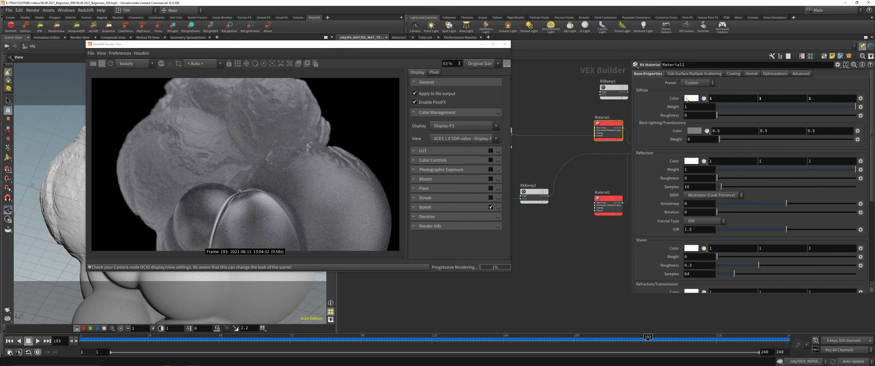
{"action": "left_click", "coordinate": [690, 98]}
{"action": "left_click", "coordinate": [691, 116]}
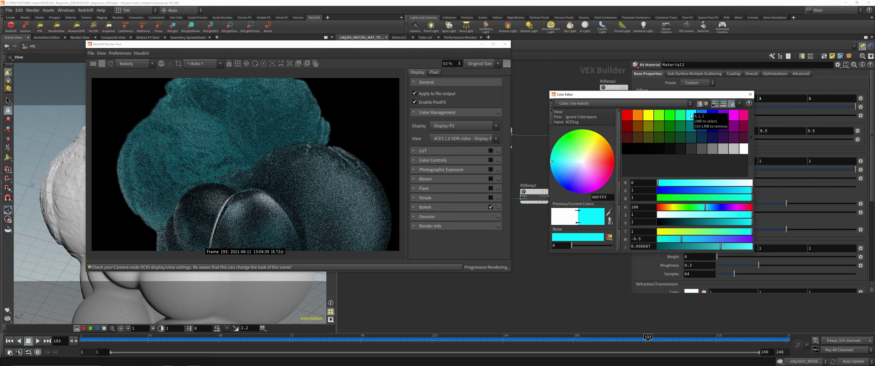
{"action": "left_click", "coordinate": [702, 116]}
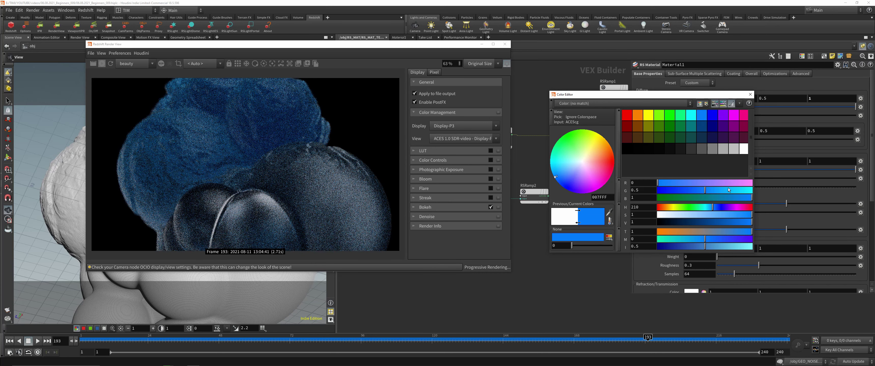
{"action": "mouse_move", "coordinate": [730, 215]}
{"action": "left_mouse_down"}
{"action": "mouse_move", "coordinate": [705, 226]}
{"action": "mouse_move", "coordinate": [713, 209]}
{"action": "mouse_move", "coordinate": [717, 216]}
{"action": "left_mouse_up"}
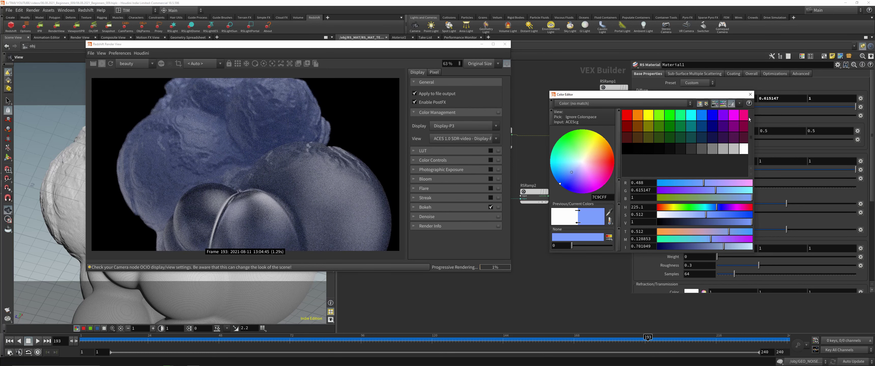
{"action": "left_click", "coordinate": [750, 94]}
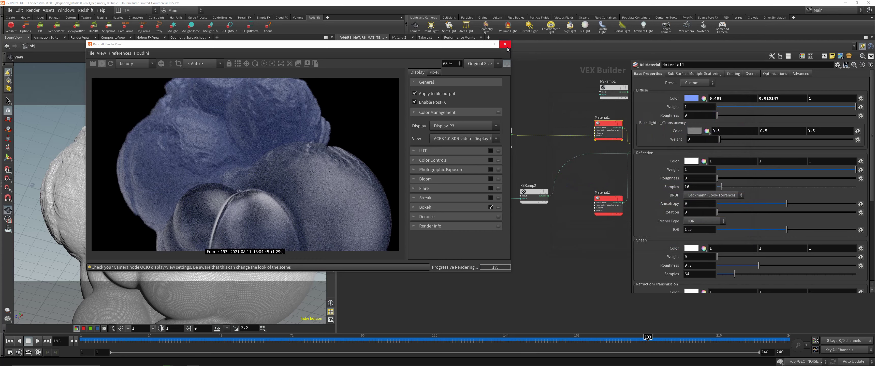
Close the render view, unlock the camera from the viewport and move Material1 farther from MaterialBlender1
{"action": "left_click", "coordinate": [505, 45]}
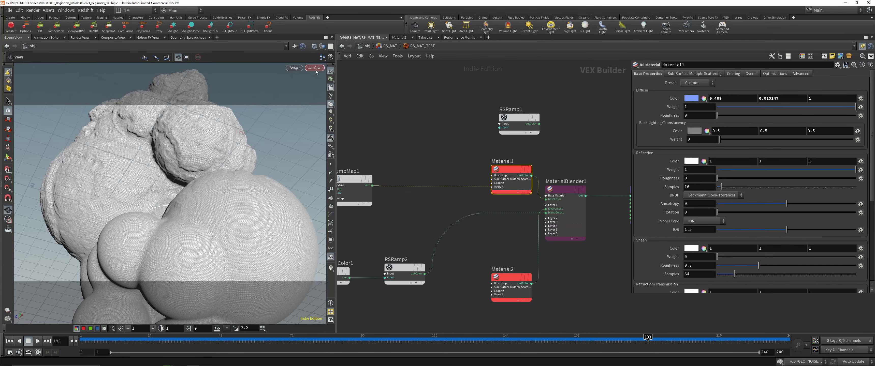
{"action": "left_click", "coordinate": [330, 88]}
{"action": "left_click_drag", "start_coordinate": [512, 169], "coordinate": [464, 168]}
{"action": "scroll", "coordinate": [431, 136], "scroll_direction": "up", "scroll_amount": 2}
{"action": "middle_click_drag", "start_coordinate": [430, 136], "coordinate": [490, 137]}
Add an RS Curvature node above BumpMap1
{"action": "key", "text": "Tab"}
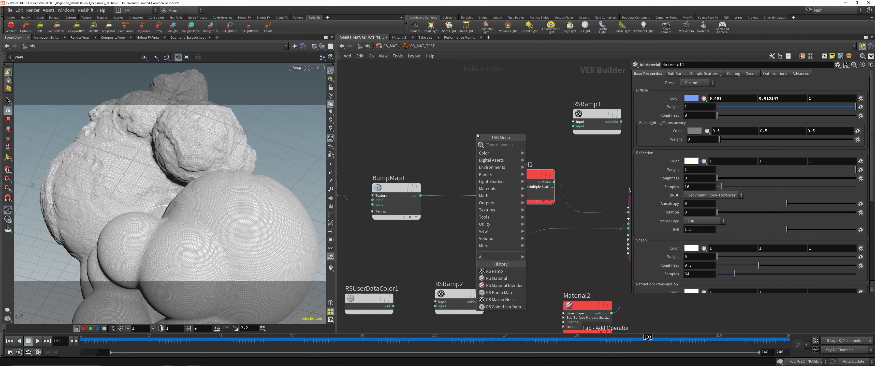
{"action": "type", "text": "cur"}
{"action": "left_click", "coordinate": [546, 145]}
{"action": "left_click", "coordinate": [447, 108]}
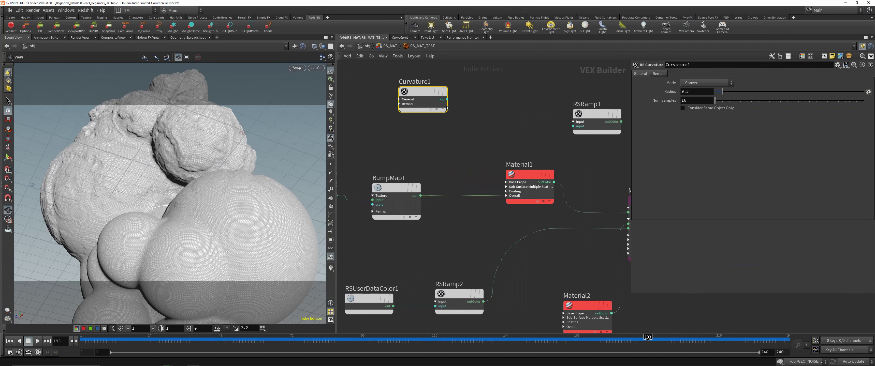
{"action": "left_click", "coordinate": [446, 99]}
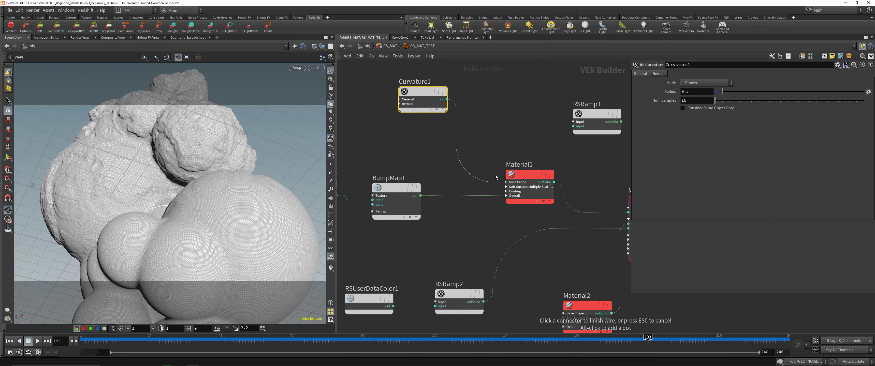
{"action": "key", "text": "Escape"}
Wire Curvature1 directly into redshift_material1 and open the Redshift render view to preview it
{"action": "left_click_drag", "start_coordinate": [437, 94], "coordinate": [548, 135]}
{"action": "scroll", "coordinate": [463, 118], "scroll_direction": "down", "scroll_amount": 5}
{"action": "left_click", "coordinate": [56, 26]}
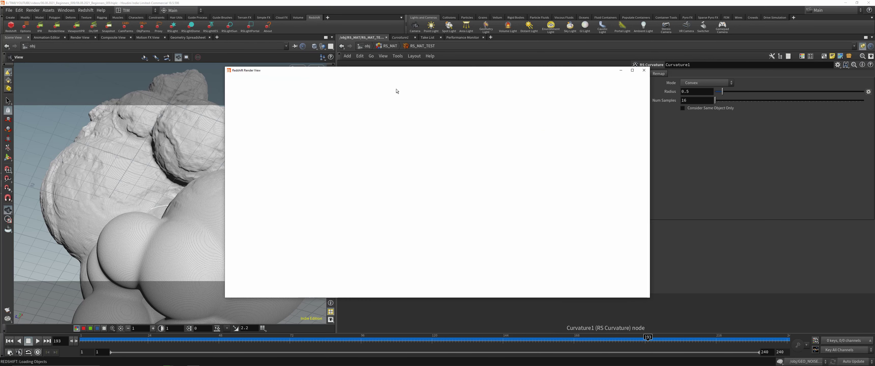
{"action": "left_click_drag", "start_coordinate": [394, 71], "coordinate": [213, 63]}
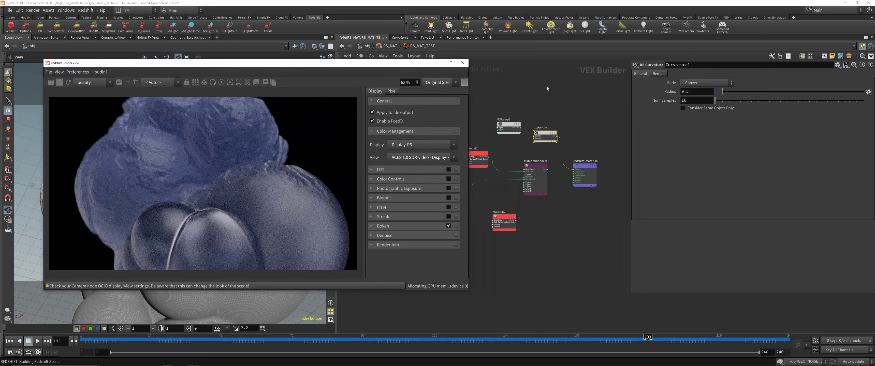
Set Curvature1's radius to 0.01
{"action": "left_click", "coordinate": [696, 91]}
{"action": "type", "text": "0.0"}
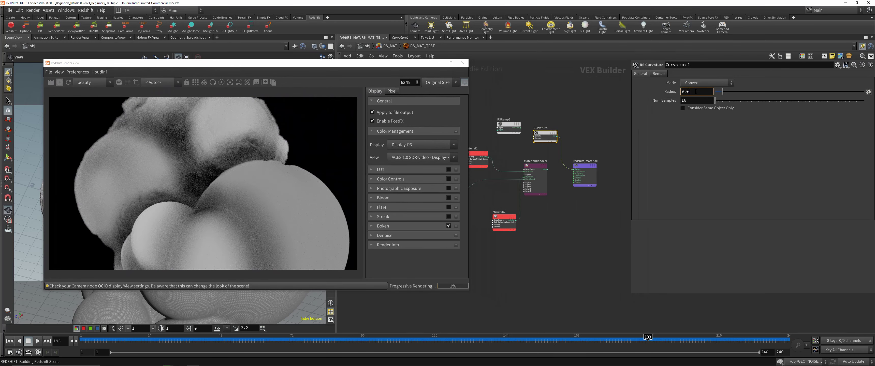
{"action": "type", "text": "1"}
{"action": "key", "text": "Return"}
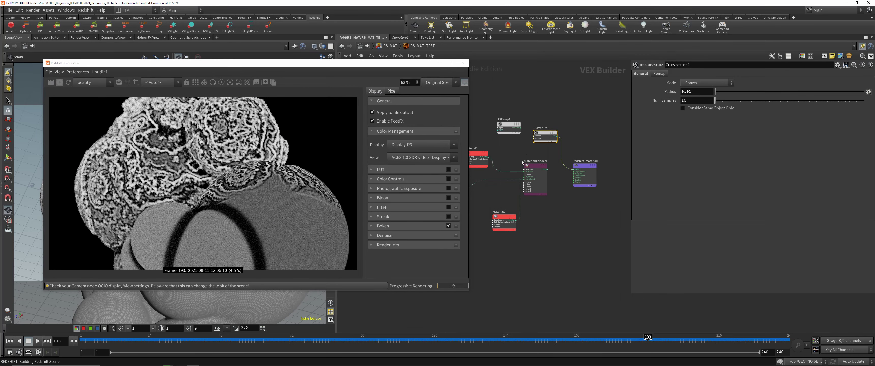
Disconnect Curvature1 from redshift_material1 and place it back above BumpMap1
{"action": "middle_click_drag", "start_coordinate": [523, 163], "coordinate": [603, 171]}
{"action": "left_click_drag", "start_coordinate": [623, 143], "coordinate": [501, 125]}
{"action": "scroll", "coordinate": [539, 137], "scroll_direction": "up", "scroll_amount": 2}
{"action": "middle_click_drag", "start_coordinate": [546, 152], "coordinate": [580, 170]}
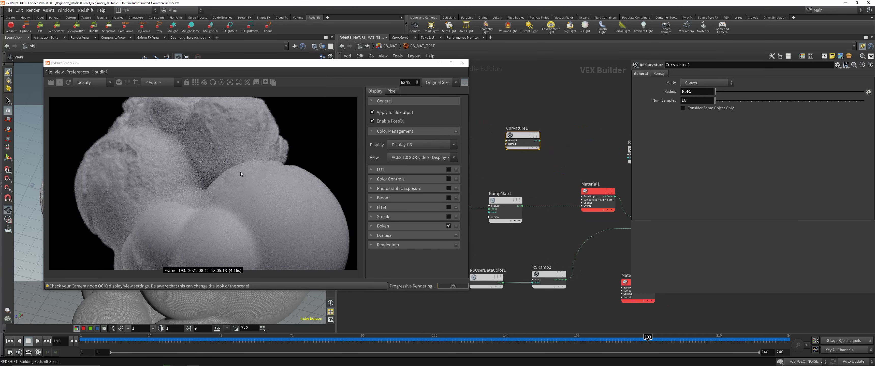
Add an RS Ramp node fed by Curvature1 and connect its output to Material1's diffuse_color input
{"action": "left_click_drag", "start_coordinate": [539, 141], "coordinate": [557, 147]}
{"action": "mouse_move", "coordinate": [591, 163]}
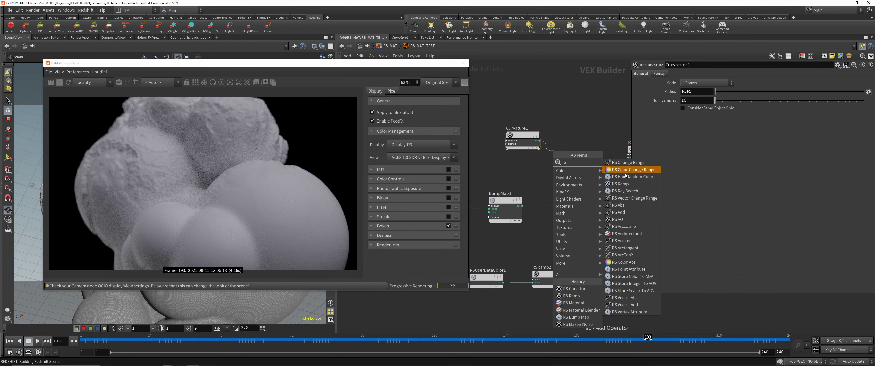
{"action": "left_click", "coordinate": [624, 186]}
{"action": "left_click_drag", "start_coordinate": [602, 156], "coordinate": [579, 196]}
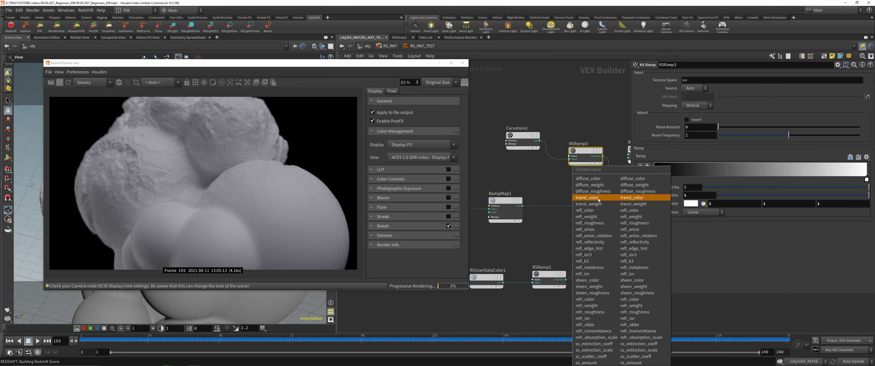
{"action": "left_click", "coordinate": [587, 178]}
Move Curvature1 and RSRamp3 together farther left in the network, above the noise and bump nodes
{"action": "middle_click_drag", "start_coordinate": [550, 175], "coordinate": [584, 172]}
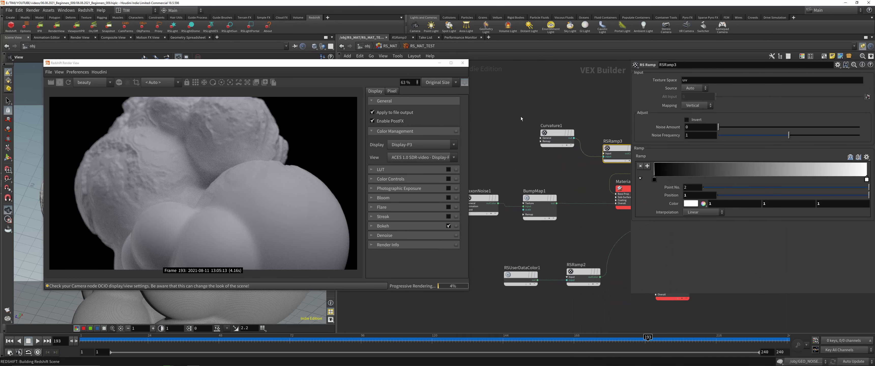
{"action": "left_click_drag", "start_coordinate": [526, 118], "coordinate": [629, 155]}
{"action": "left_click_drag", "start_coordinate": [625, 153], "coordinate": [530, 143]}
Reconnect the material blender's output to redshift_material1, and shift Curvature1 and RSRamp3 slightly closer to Material1
{"action": "scroll", "coordinate": [583, 150], "scroll_direction": "down", "scroll_amount": 3}
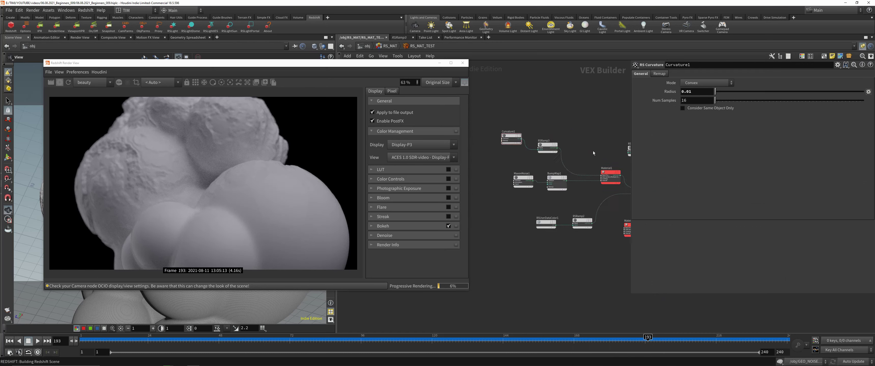
{"action": "middle_click_drag", "start_coordinate": [592, 151], "coordinate": [500, 148]}
{"action": "scroll", "coordinate": [574, 165], "scroll_direction": "up", "scroll_amount": 3}
{"action": "left_click", "coordinate": [576, 191]}
{"action": "left_click", "coordinate": [614, 191]}
{"action": "middle_click_drag", "start_coordinate": [479, 150], "coordinate": [594, 150]}
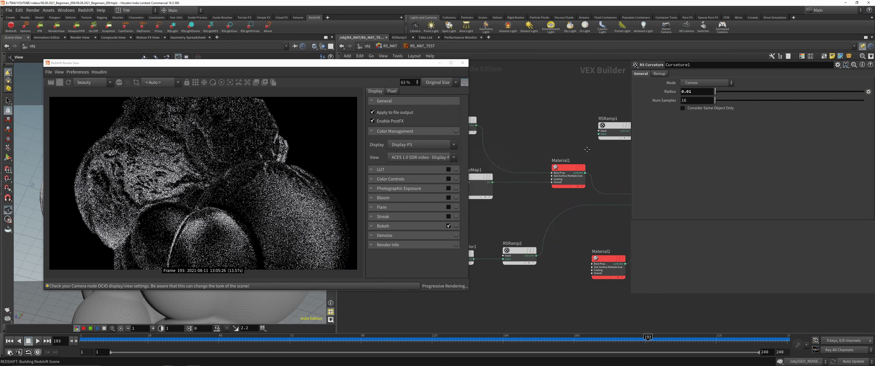
{"action": "scroll", "coordinate": [593, 151], "scroll_direction": "down", "scroll_amount": 3}
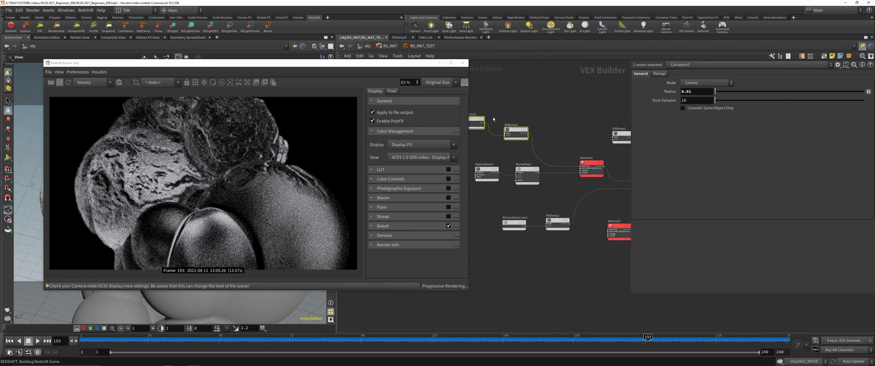
{"action": "left_click_drag", "start_coordinate": [493, 117], "coordinate": [514, 118]}
Apply the Infra-Red preset to RSRamp3's color ramp
{"action": "left_click", "coordinate": [535, 131]}
{"action": "left_click", "coordinate": [867, 157]}
{"action": "left_click", "coordinate": [866, 177]}
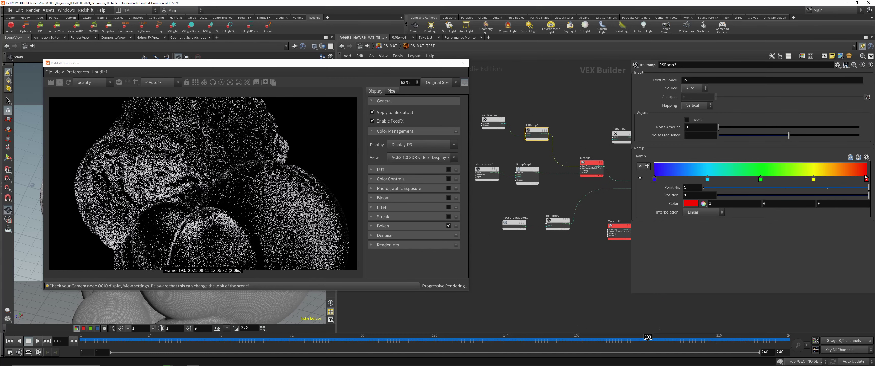
Expand Material1's Base Properties inputs, move the node up beside RSRamp3, and show its parameters
{"action": "scroll", "coordinate": [577, 172], "scroll_direction": "up", "scroll_amount": 3}
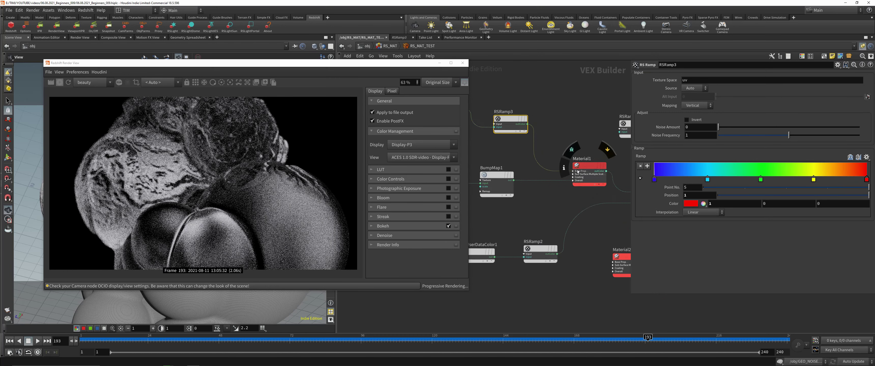
{"action": "left_click", "coordinate": [578, 172]}
{"action": "left_click_drag", "start_coordinate": [577, 171], "coordinate": [560, 94]}
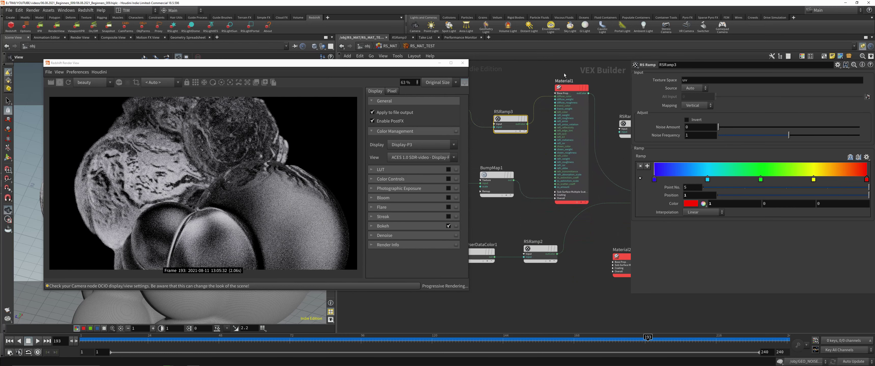
{"action": "left_click", "coordinate": [569, 88]}
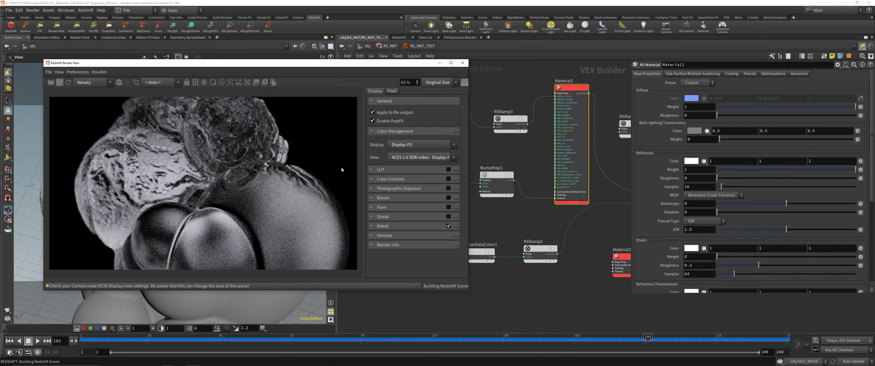
{"action": "scroll", "coordinate": [248, 155], "scroll_direction": "down", "scroll_amount": 1}
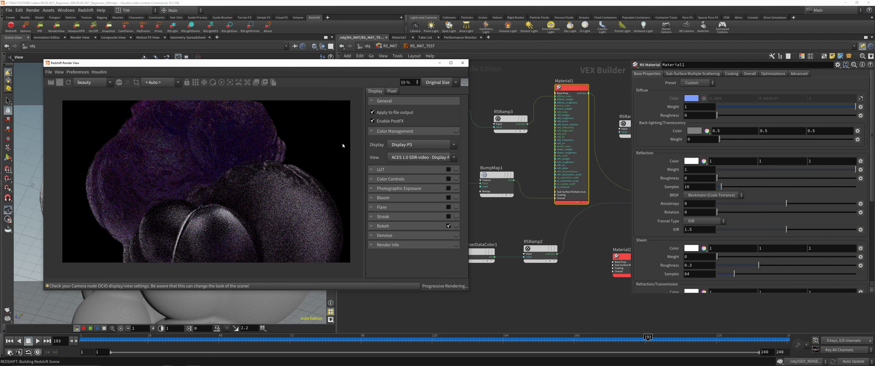
Apply the White to Red preset to RSRamp3's color ramp
{"action": "left_click", "coordinate": [509, 118]}
{"action": "left_click", "coordinate": [867, 157]}
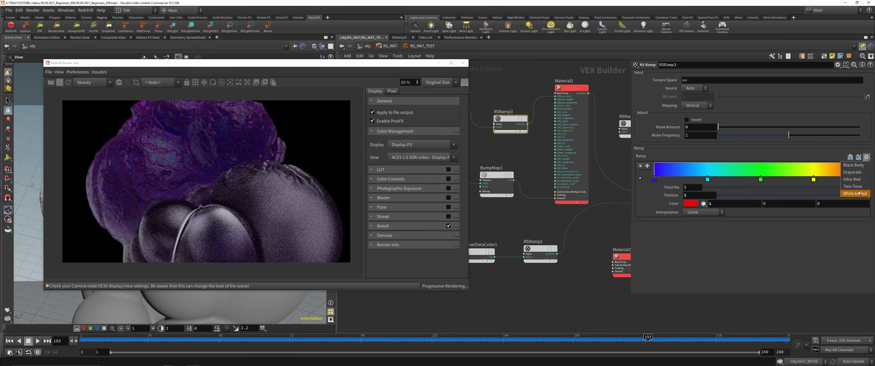
{"action": "left_click", "coordinate": [856, 193]}
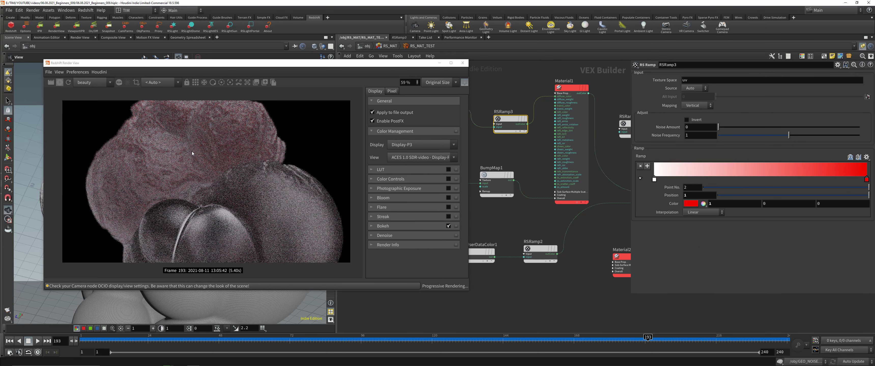
Set the render's focus distance by picking the displaced rock in the Redshift render view
{"action": "left_click", "coordinate": [230, 83]}
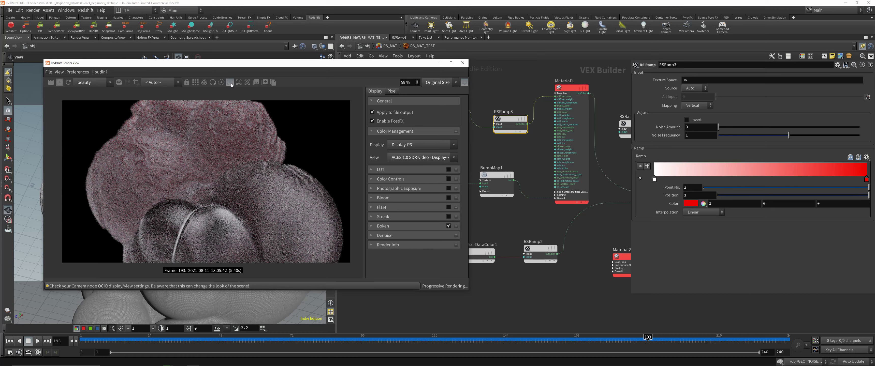
{"action": "left_click", "coordinate": [180, 174]}
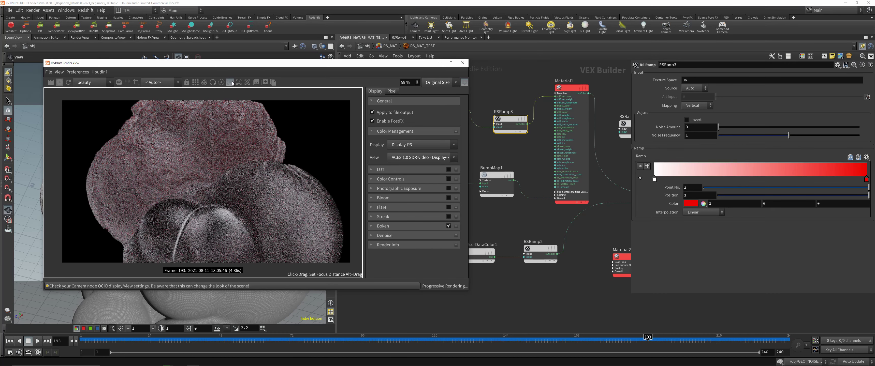
{"action": "left_click", "coordinate": [232, 83]}
Limit rendering to a rectangular region across the middle of the displaced rock
{"action": "scroll", "coordinate": [98, 145], "scroll_direction": "up", "scroll_amount": 2}
{"action": "left_click", "coordinate": [136, 83]}
{"action": "mouse_move", "coordinate": [116, 134]}
{"action": "left_mouse_down"}
{"action": "mouse_move", "coordinate": [202, 197]}
{"action": "mouse_move", "coordinate": [292, 226]}
{"action": "left_mouse_up"}
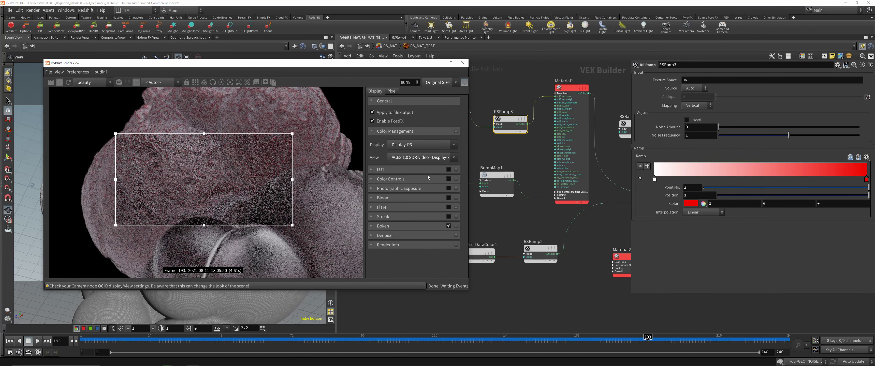
Set Curvature1's radius to 0.025
{"action": "left_click_drag", "start_coordinate": [515, 91], "coordinate": [512, 130]}
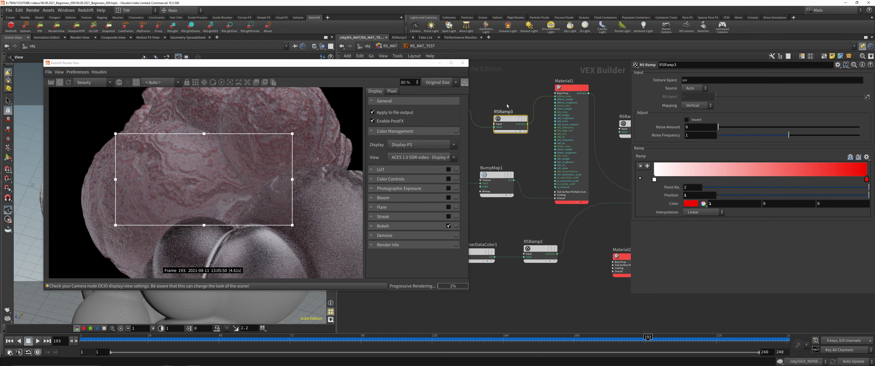
{"action": "middle_click_drag", "start_coordinate": [507, 104], "coordinate": [552, 117]}
{"action": "left_click", "coordinate": [504, 124]}
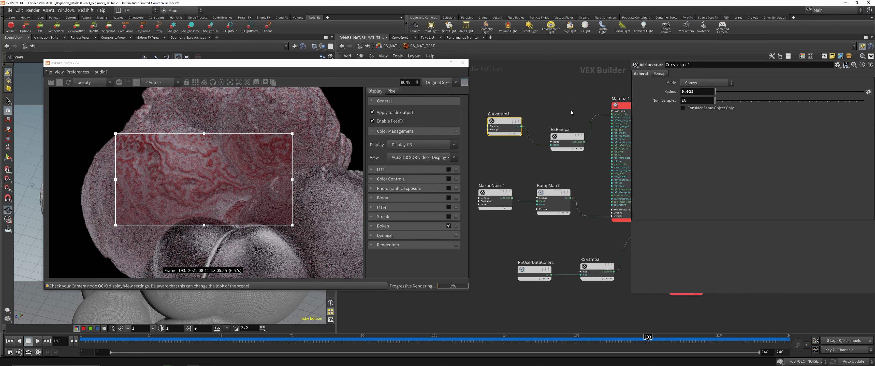
Move RSRamp3's white point inward and its red point to about position 0.594
{"action": "left_click", "coordinate": [566, 137]}
{"action": "left_click_drag", "start_coordinate": [654, 181], "coordinate": [719, 181]}
{"action": "left_click_drag", "start_coordinate": [867, 180], "coordinate": [781, 180]}
Change RSRamp3's red point to a dark gray of 0.2 and move its white point to about position 0.329
{"action": "left_click", "coordinate": [690, 204]}
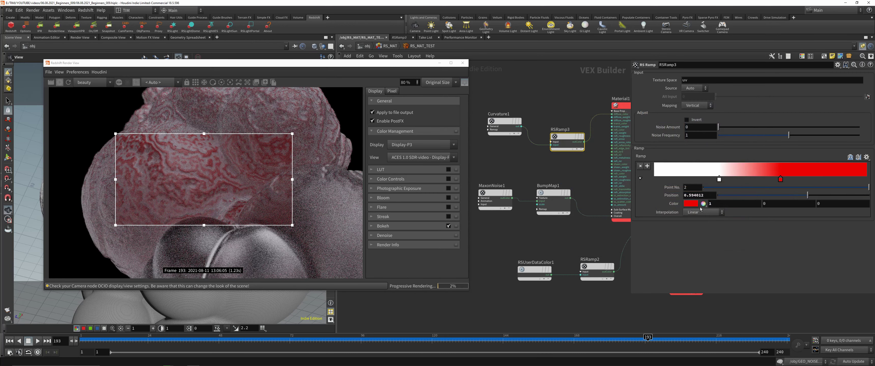
{"action": "left_click", "coordinate": [699, 152]}
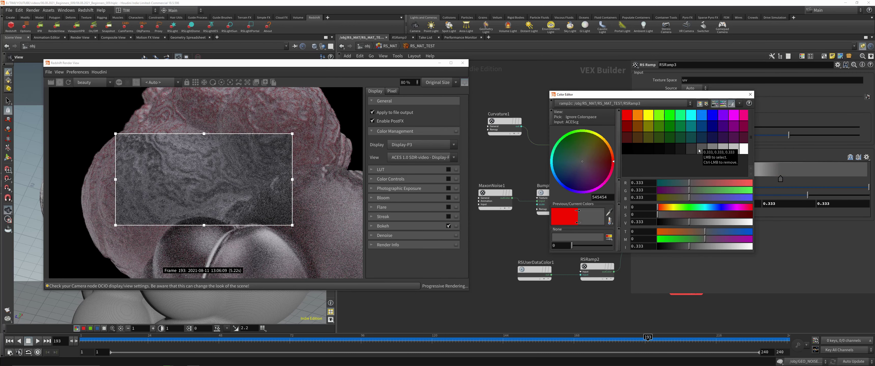
{"action": "left_click", "coordinate": [681, 151]}
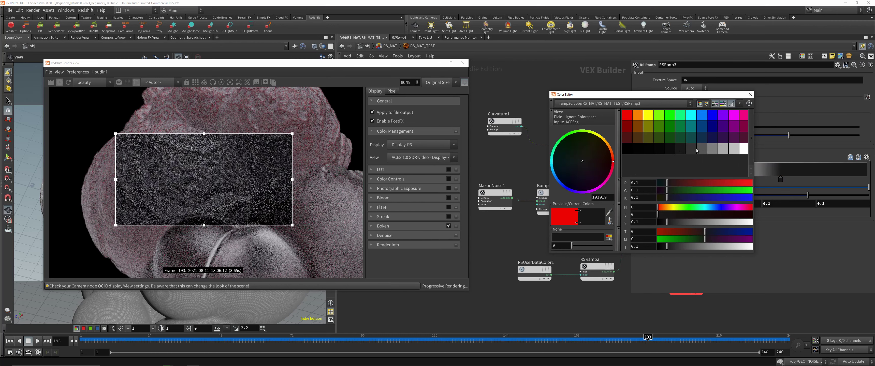
{"action": "left_click", "coordinate": [750, 95]}
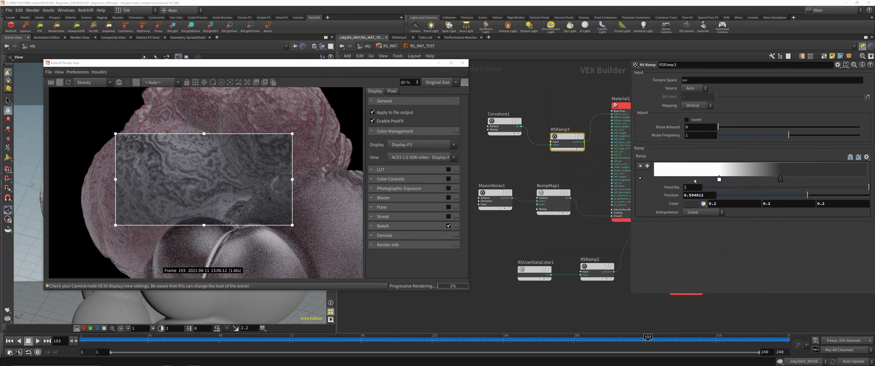
{"action": "mouse_move", "coordinate": [719, 179]}
{"action": "left_mouse_down"}
{"action": "mouse_move", "coordinate": [769, 177]}
{"action": "mouse_move", "coordinate": [724, 177]}
{"action": "left_mouse_up"}
Try green, blue and desaturated light blue as the color of RSRamp3's white point
{"action": "double_click", "coordinate": [724, 178]}
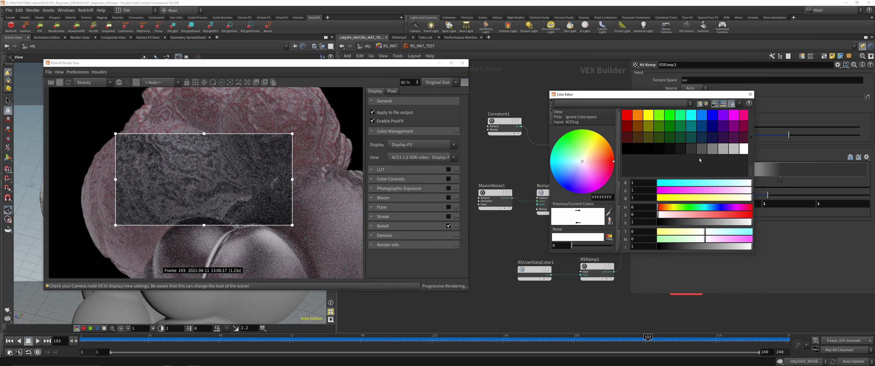
{"action": "left_click", "coordinate": [669, 118]}
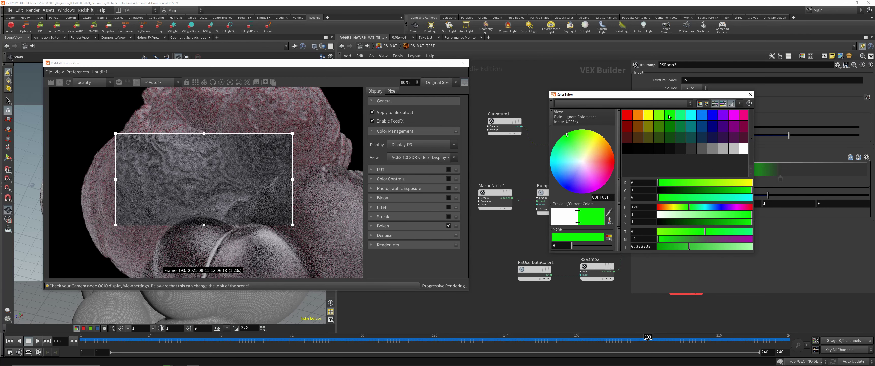
{"action": "left_click", "coordinate": [702, 120]}
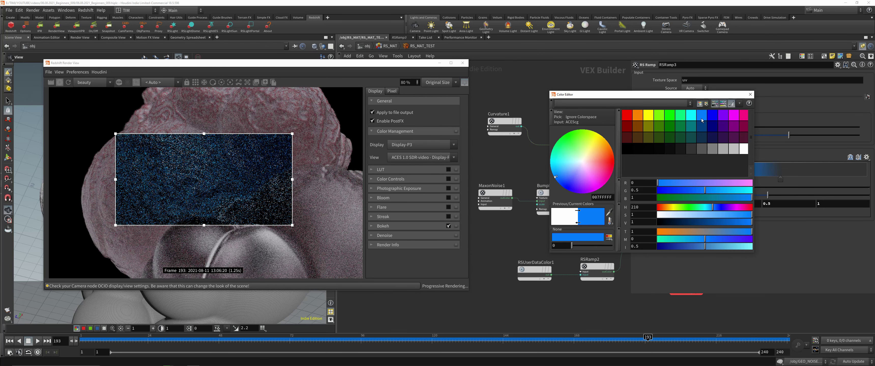
{"action": "left_click", "coordinate": [701, 214]}
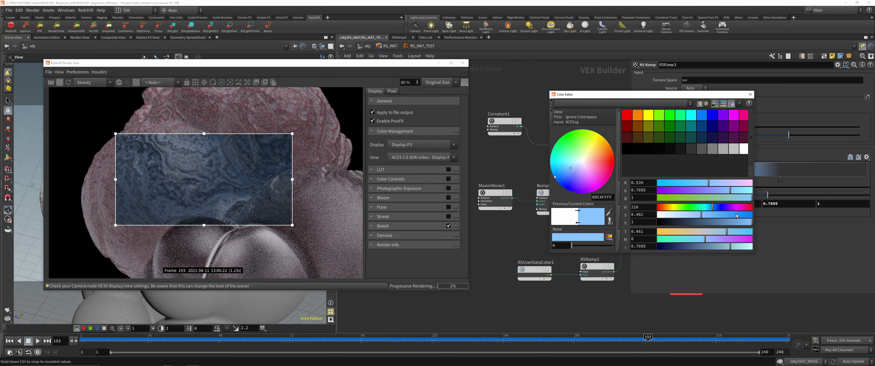
{"action": "left_click_drag", "start_coordinate": [712, 207], "coordinate": [716, 208]}
{"action": "left_click", "coordinate": [749, 94]}
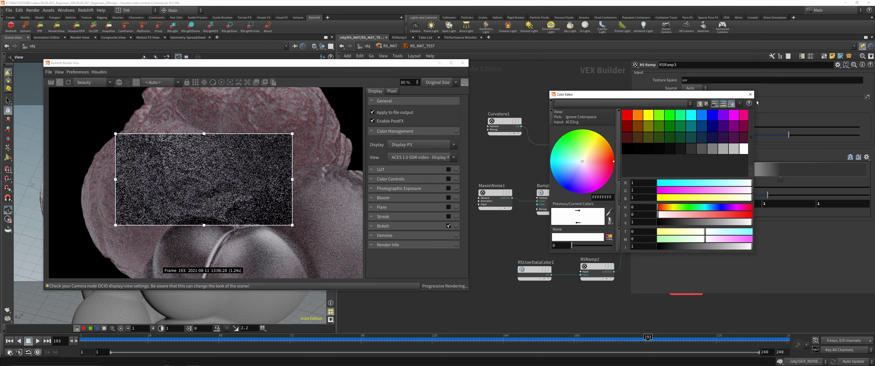
Turn off the render region and fit the full frame in the Redshift render view
{"action": "key", "text": "f"}
{"action": "key", "text": "r"}
{"action": "scroll", "coordinate": [214, 169], "scroll_direction": "down", "scroll_amount": 1}
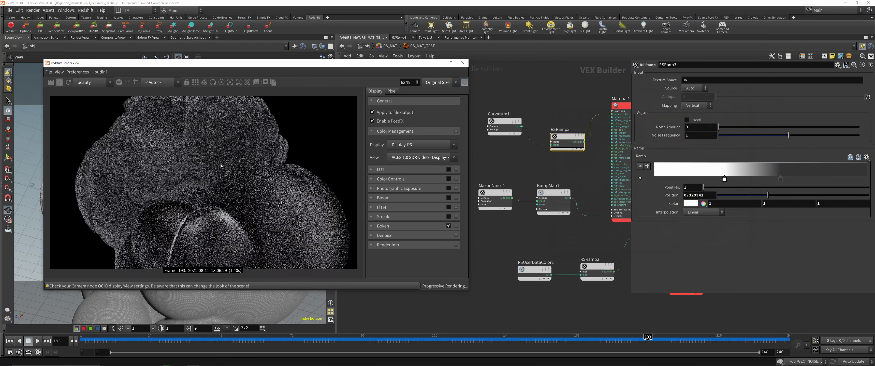
Move the render window off the viewport and pull the locked camera back to frame the entire cluster
{"action": "left_click_drag", "start_coordinate": [273, 67], "coordinate": [612, 47]}
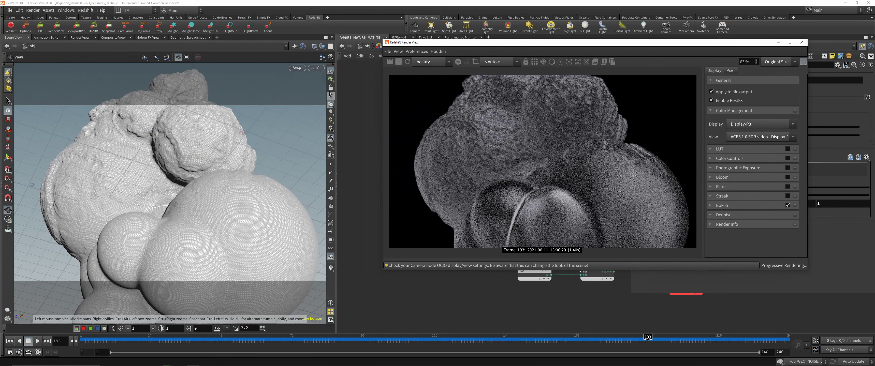
{"action": "left_click", "coordinate": [330, 89]}
{"action": "scroll", "coordinate": [182, 206], "scroll_direction": "down", "scroll_amount": 5}
{"action": "left_click_drag", "start_coordinate": [182, 206], "coordinate": [187, 220]}
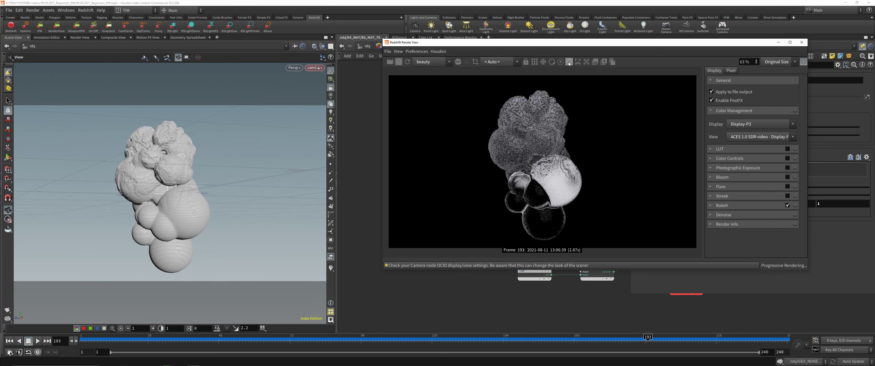
Move the render window back over the viewport and fit the whole rendered cluster inside it
{"action": "left_click_drag", "start_coordinate": [569, 46], "coordinate": [286, 47]}
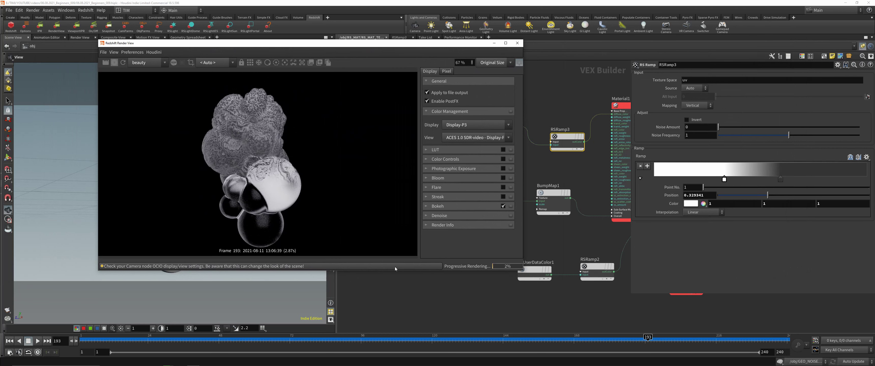
{"action": "left_click", "coordinate": [430, 287]}
{"action": "scroll", "coordinate": [315, 182], "scroll_direction": "down", "scroll_amount": 1}
{"action": "middle_click_drag", "start_coordinate": [282, 162], "coordinate": [278, 155]}
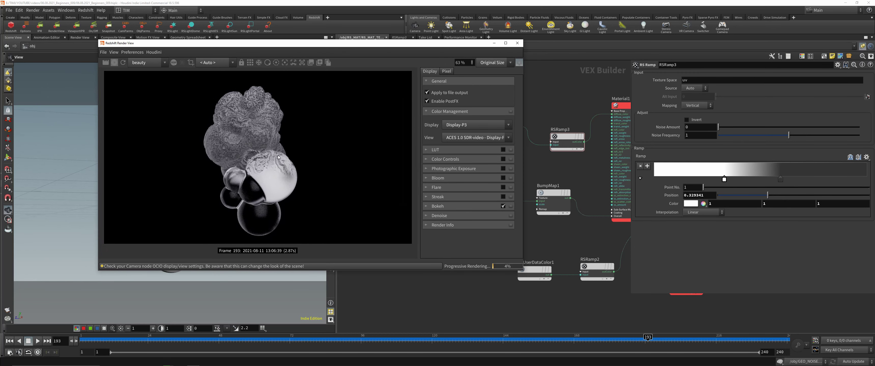